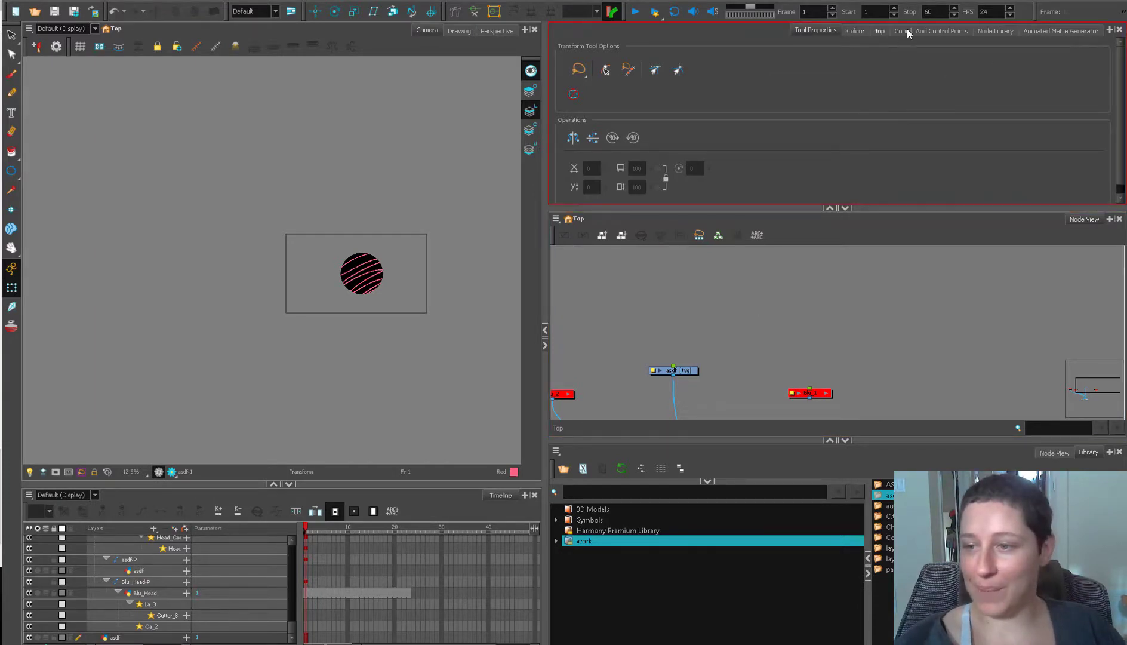
Add Two-Points-Constraint, Multi-Points-Constraint and Three-Points-Constraints nodes to the empty area above the asdf drawing node
left_click(995, 29)
left_click(1040, 30)
left_click(995, 30)
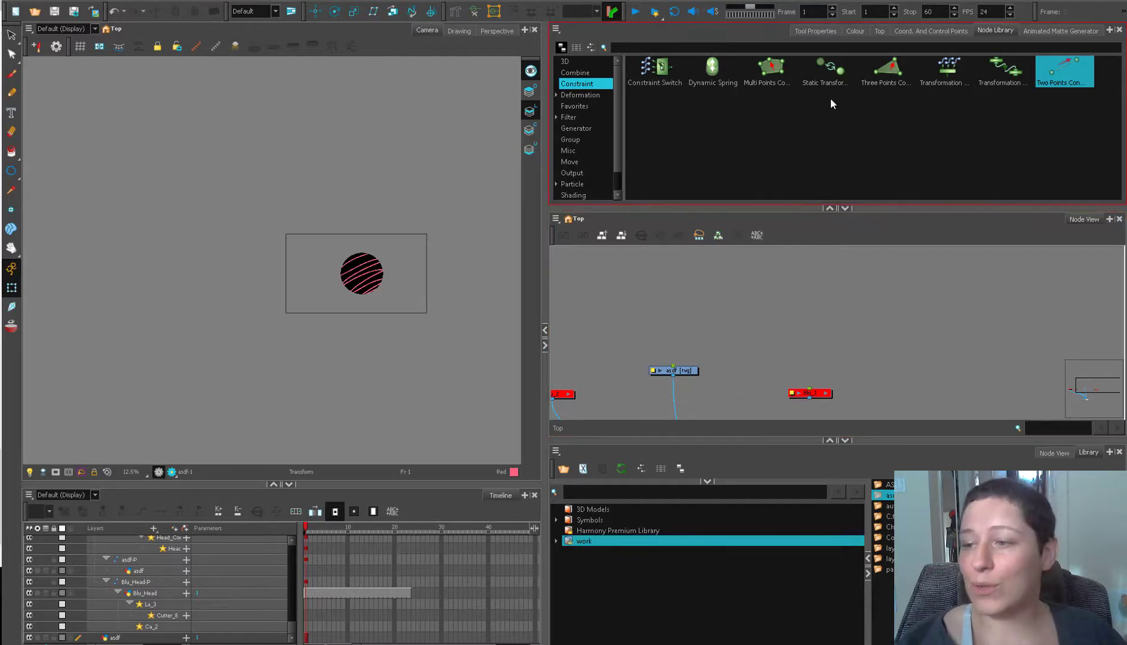
left_click_drag(709, 297, 669, 322)
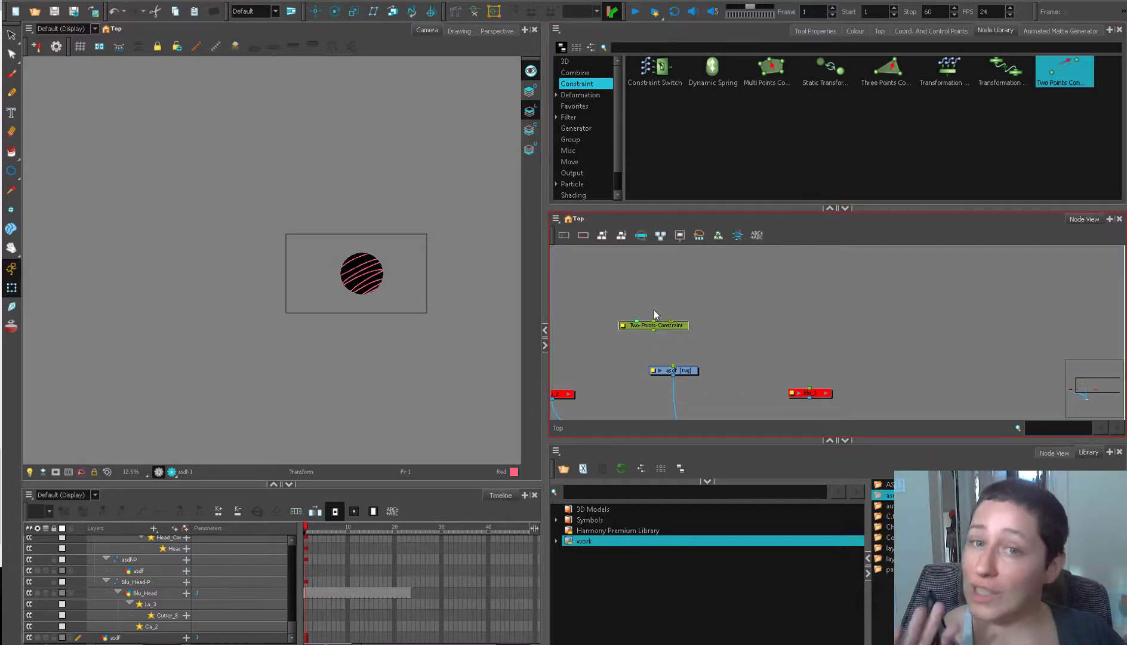
left_click_drag(771, 69, 776, 302)
left_click_drag(889, 69, 734, 280)
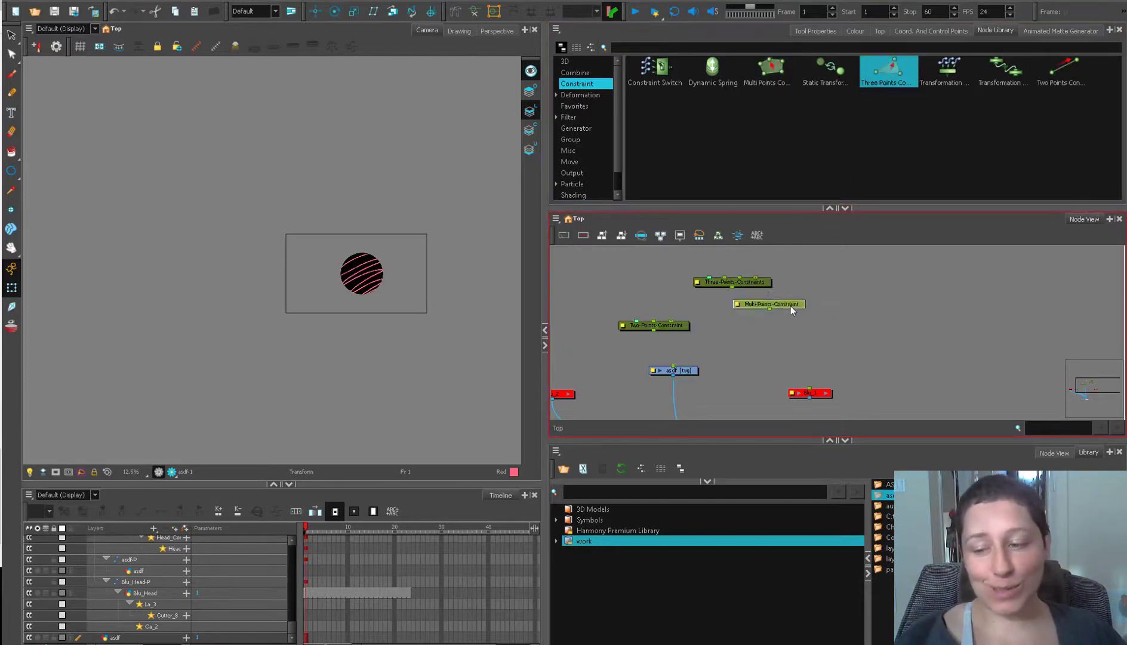
Set the multi-point and three-point constraint nodes aside, and connect the Two-Points-Constraint node to the input of the asdf drawing
left_click_drag(791, 305, 828, 314)
left_click_drag(760, 286, 802, 296)
left_click_drag(687, 325, 693, 336)
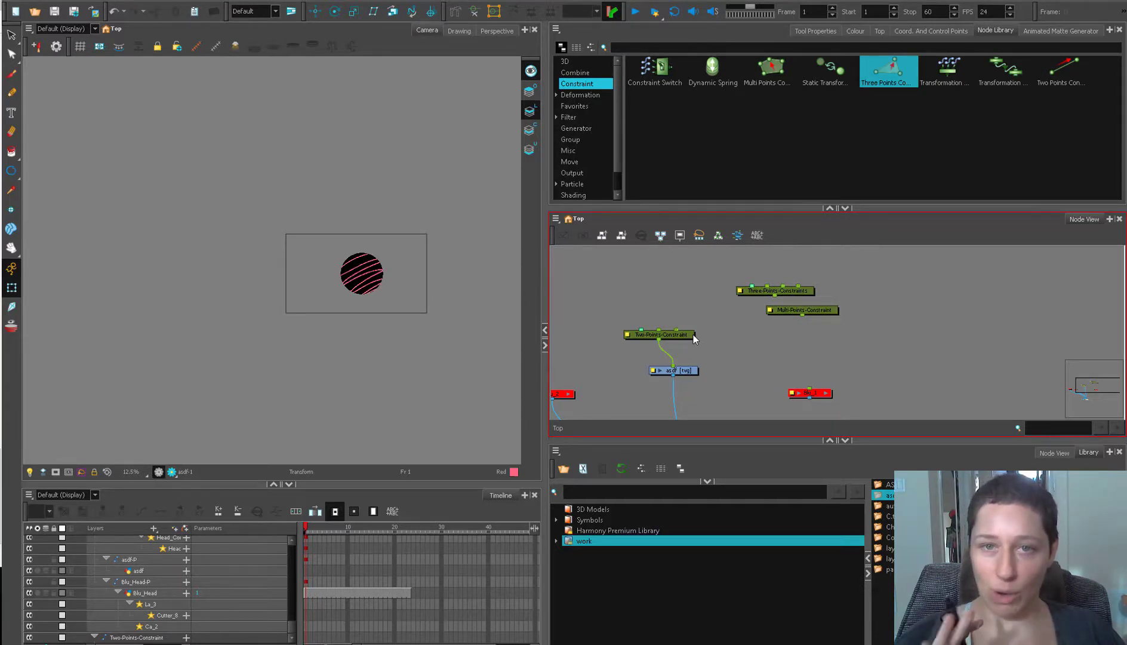
left_click_drag(693, 335, 696, 340)
left_click(631, 298)
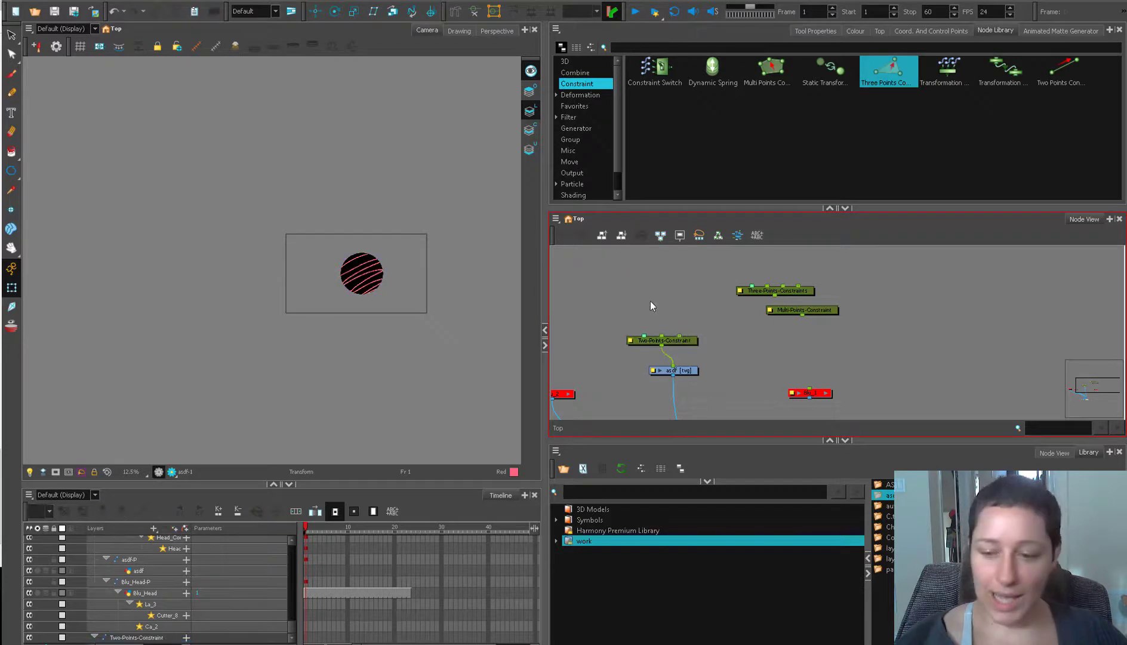
Create a peg above the Two-Points-Constraint and connect it to the constraint's Right Peg port
key("ctrl+p")
left_click(526, 455)
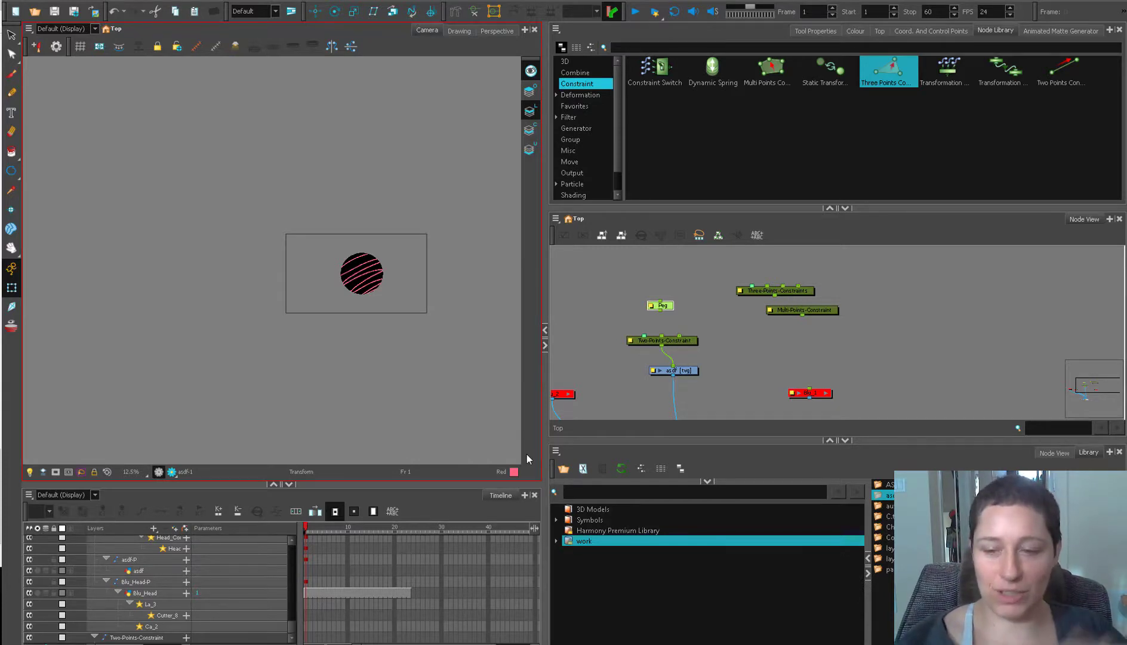
left_click_drag(659, 316, 676, 318)
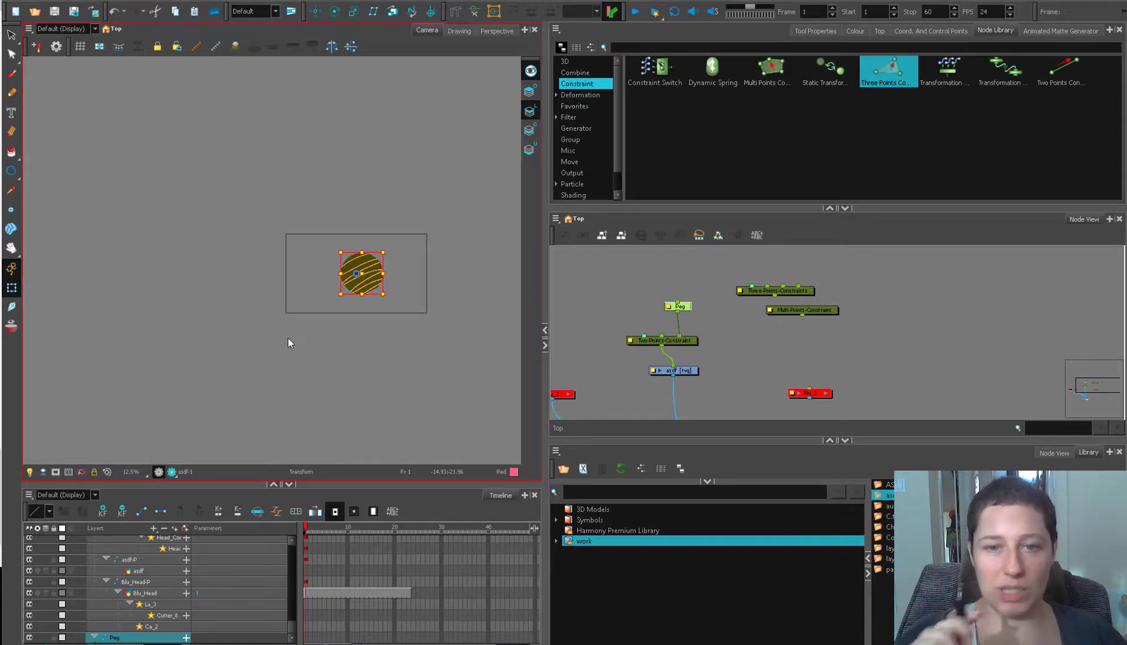
Duplicate the peg, connect the copy to the constraint's Left Peg port, and space the two pegs apart
left_click(684, 309)
key("ctrl+d")
left_click_drag(650, 311, 670, 338)
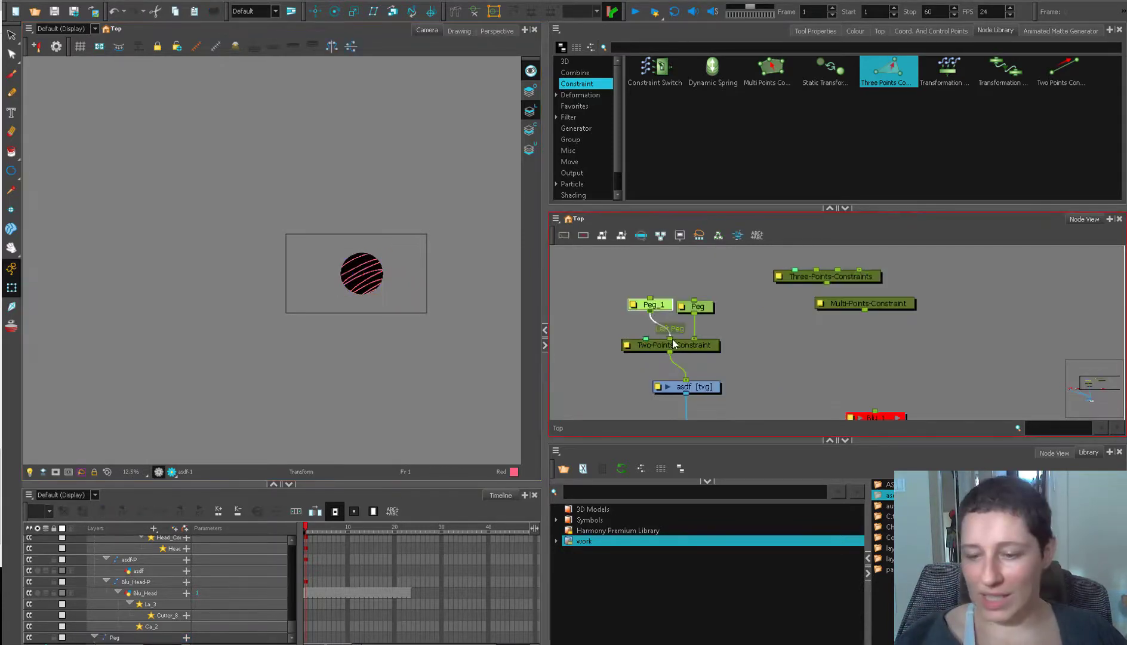
left_click_drag(711, 304, 734, 303)
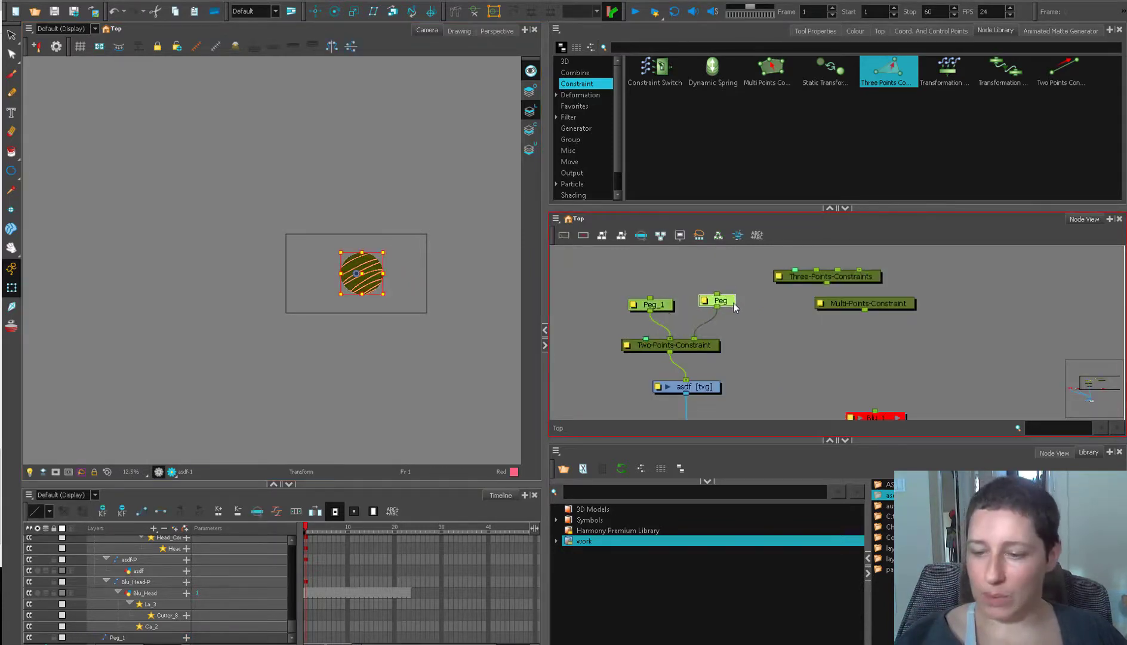
left_click_drag(651, 305, 654, 304)
With the Rotate tool, place Peg_1's pivot on the circle's top edge and Peg's pivot on its bottom edge
left_click(335, 11)
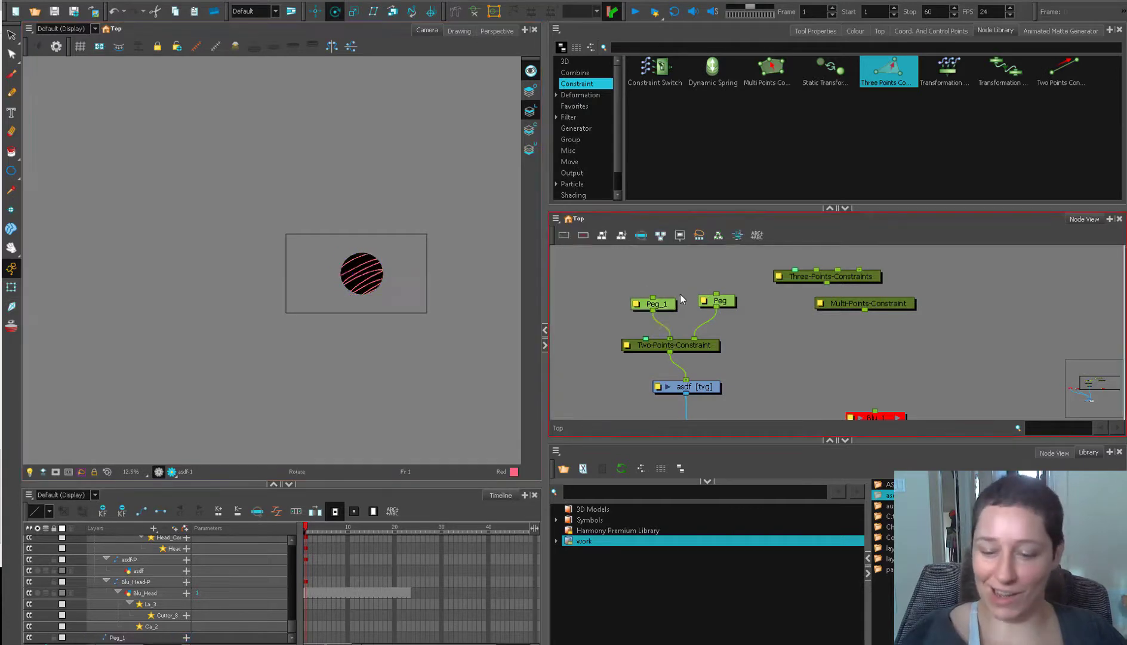
left_click(659, 305)
scroll(385, 307, "up", 3)
left_click_drag(386, 310, 421, 403)
scroll(406, 381, "up", 1)
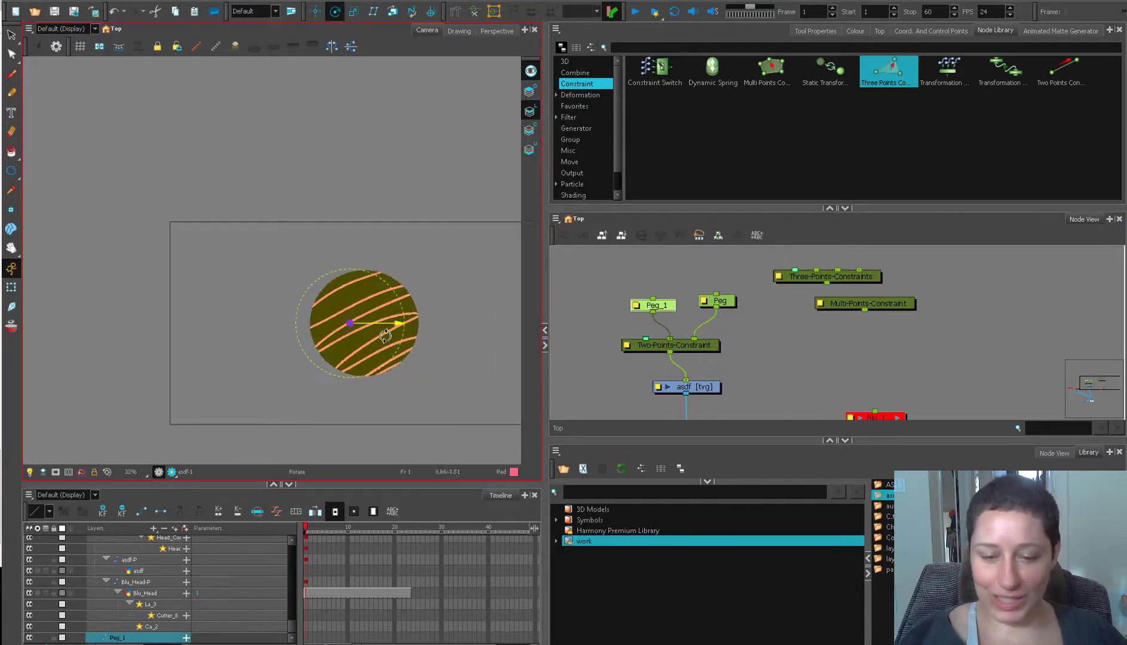
left_click_drag(350, 324, 362, 271)
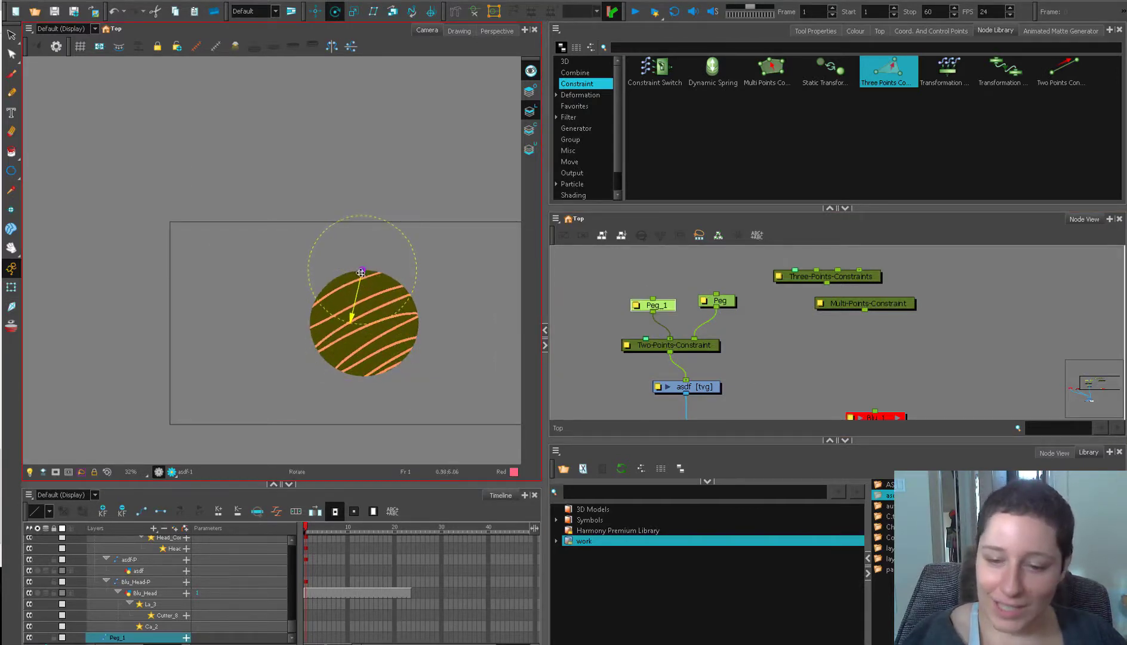
left_click(720, 304)
left_click_drag(350, 323, 363, 376)
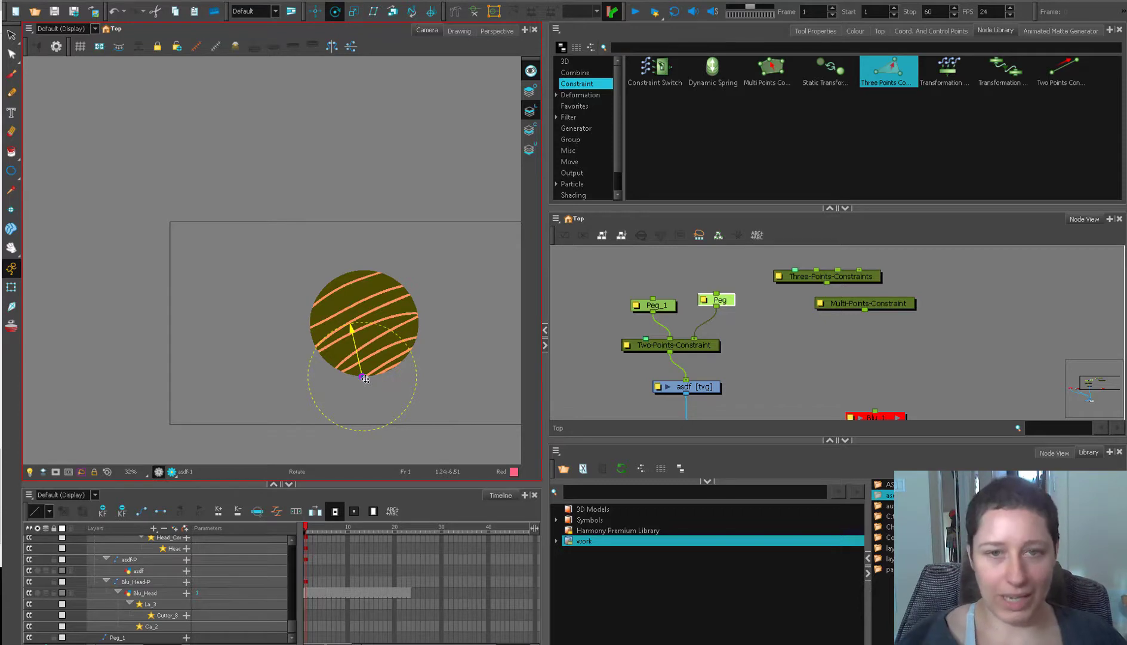
Select each peg in turn with the Transform tool to check where its pivot sits on the circle
left_click(11, 289)
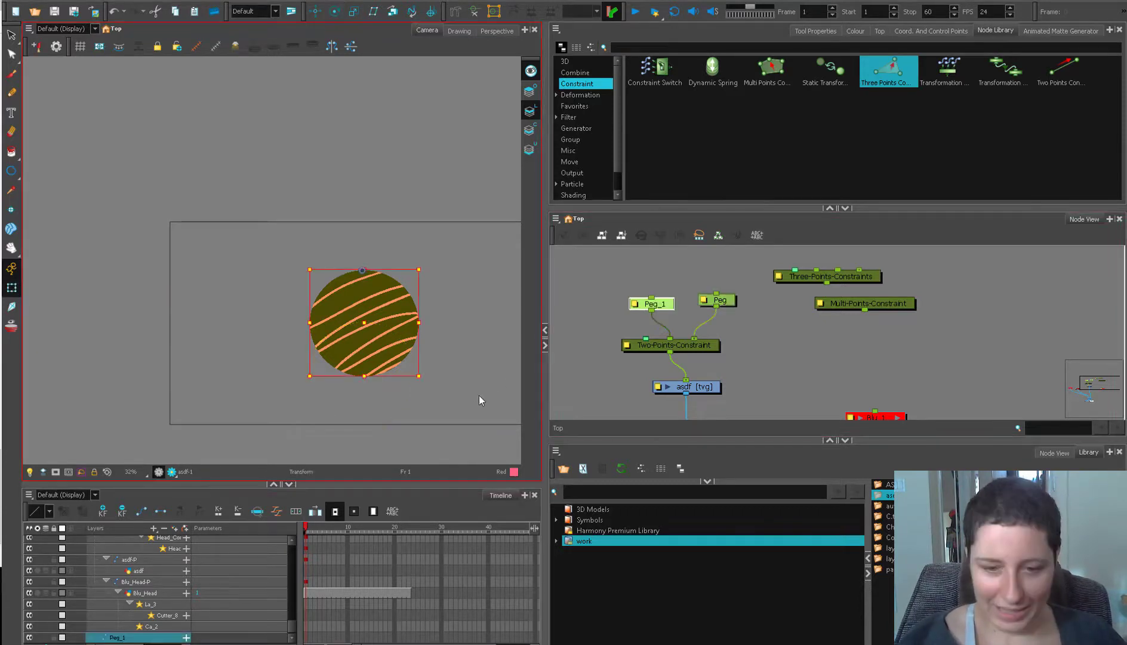
left_click(654, 305)
left_click_drag(657, 305, 671, 300)
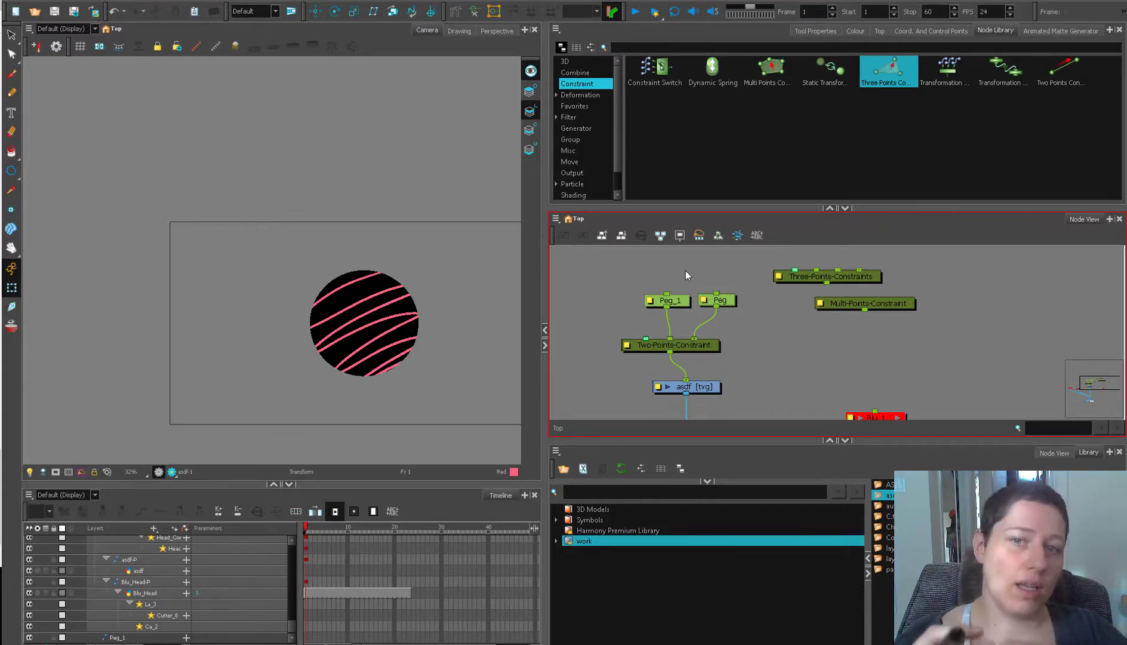
left_click(670, 300)
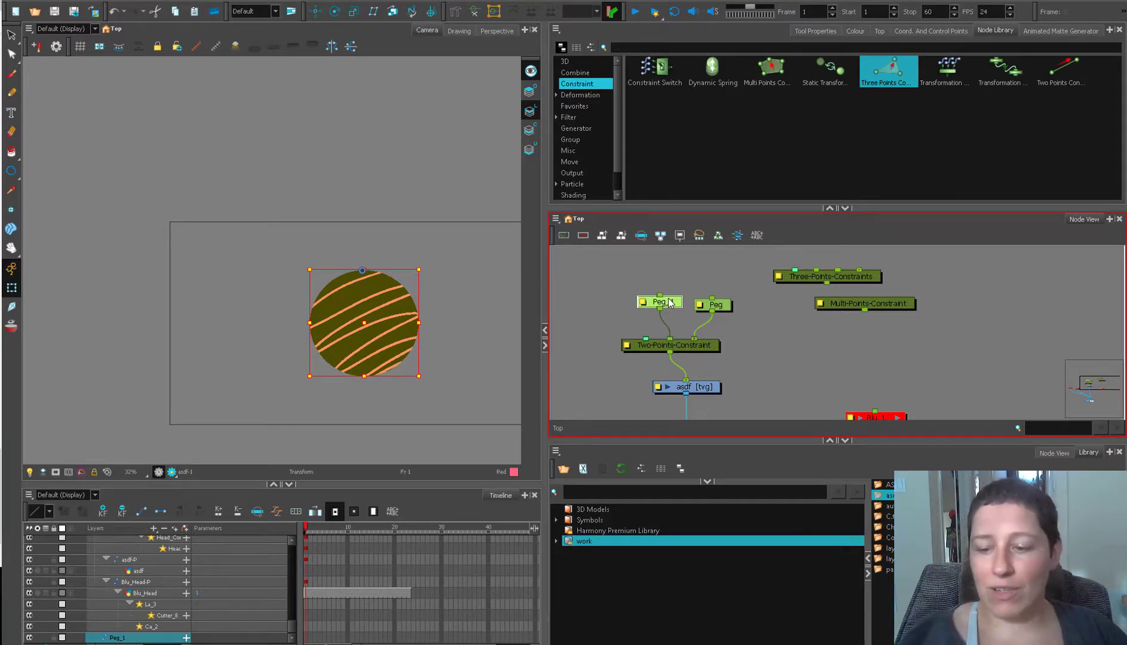
left_click(686, 287)
left_click(714, 305)
scroll(432, 383, "up", 2)
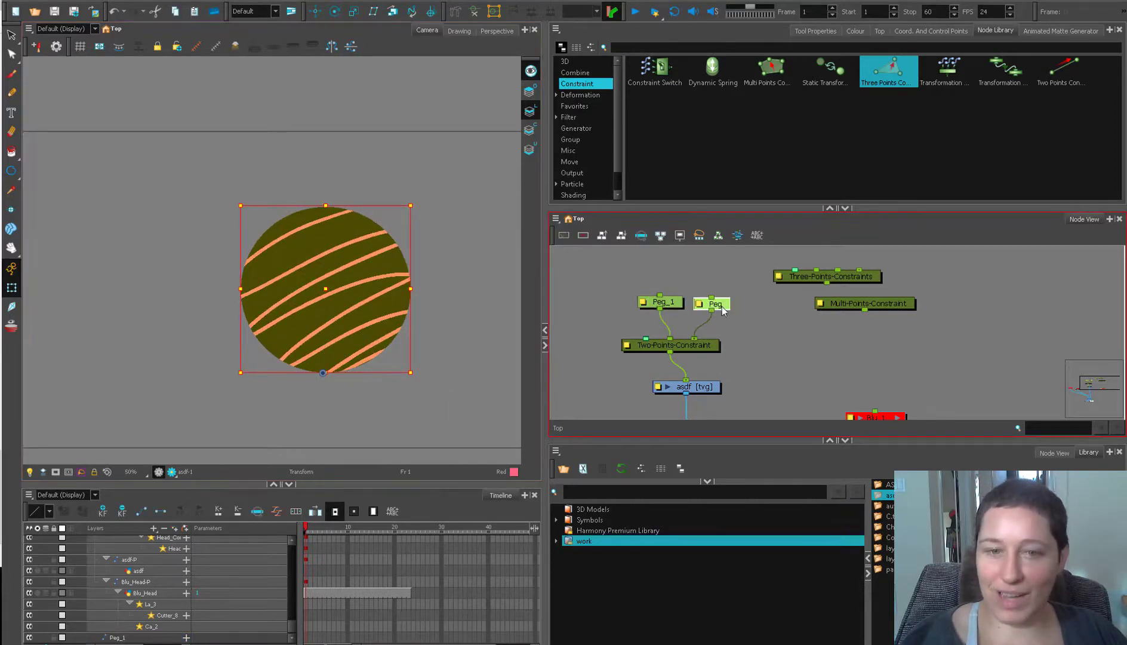
Shift Peg_1's pivot slightly with the Rotate tool so it lies directly above Peg's pivot
left_click(335, 12)
scroll(309, 150, "up", 1)
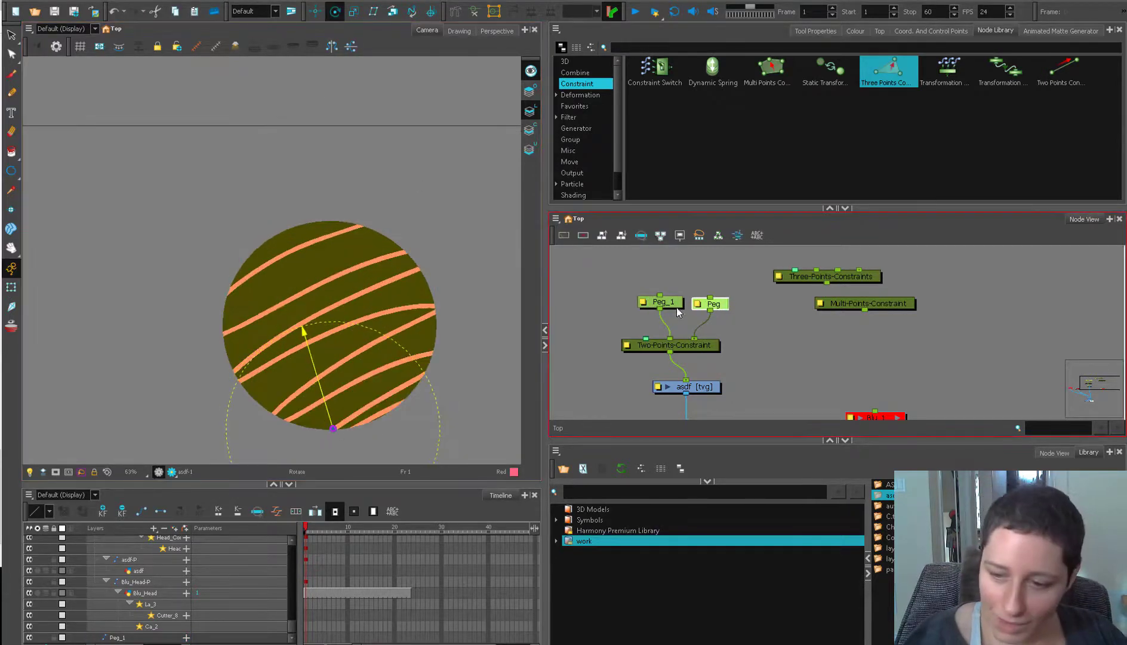
left_click(677, 307)
left_click_drag(330, 222, 337, 222)
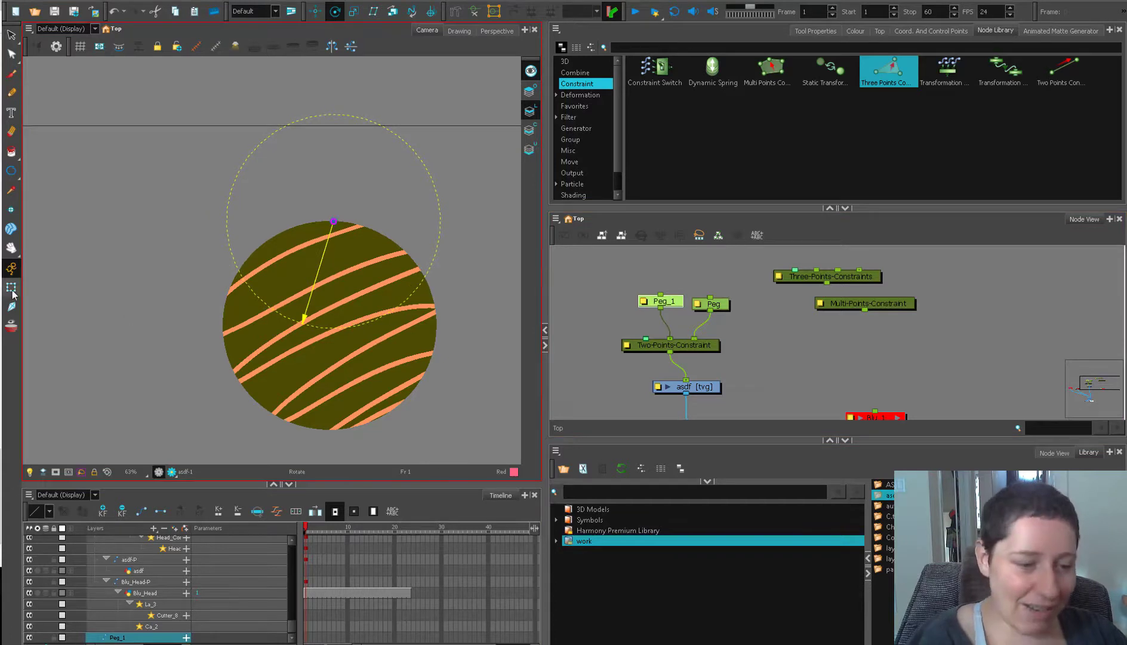
Try stretching the circle vertically by moving Peg_1 with the Transform tool, and undo the test moves
left_click(11, 288)
left_click(504, 299)
scroll(503, 302, "down", 1)
scroll(483, 304, "down", 1)
left_click(388, 334)
left_click_drag(431, 412, 427, 457)
key("ctrl+z")
key("ctrl+z")
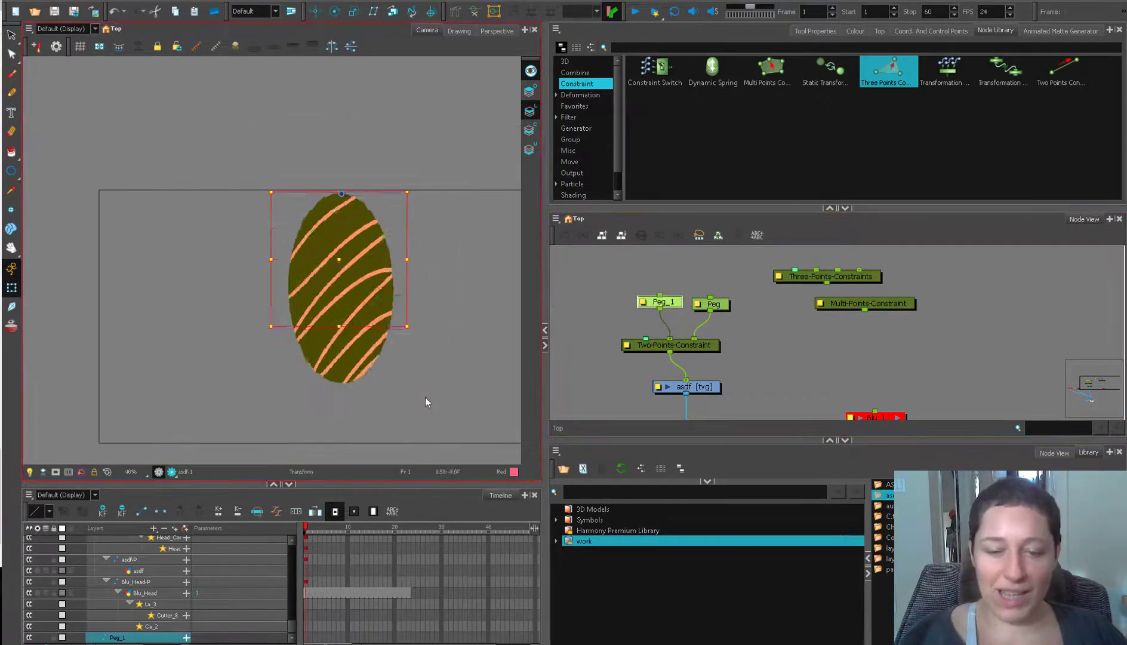
Try stretching the circle by pulling Peg downward, undo the moves, and reselect Peg_1
left_click_drag(452, 385, 451, 460)
left_click_drag(451, 287, 452, 356)
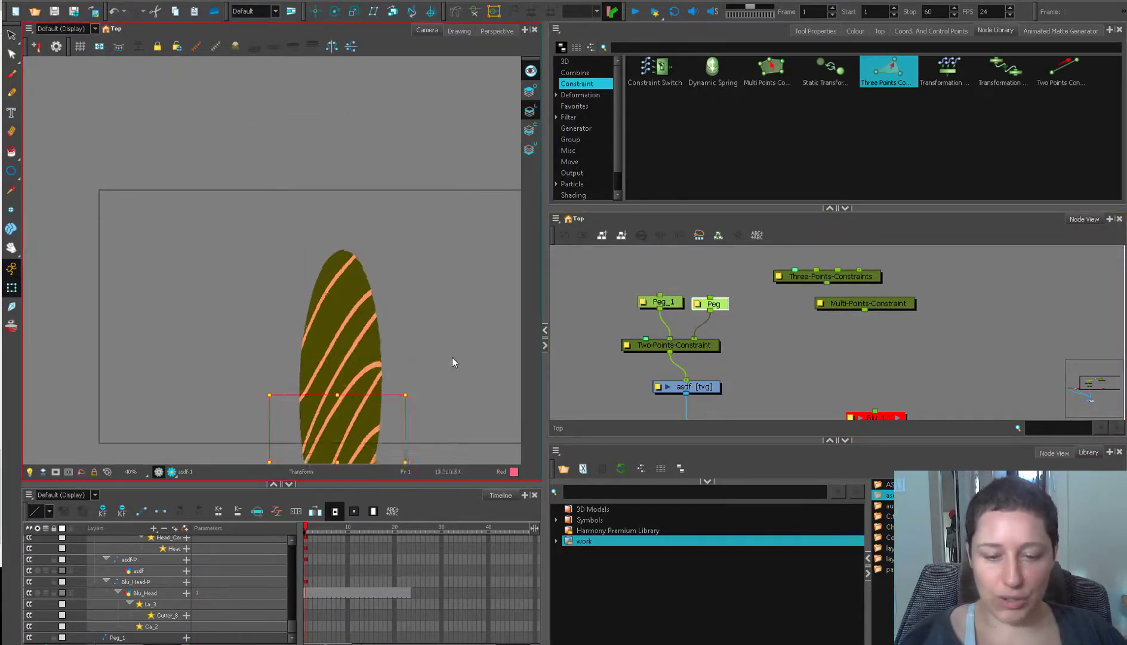
left_click(673, 273)
key("ctrl+z")
key("ctrl+z")
left_click(675, 304)
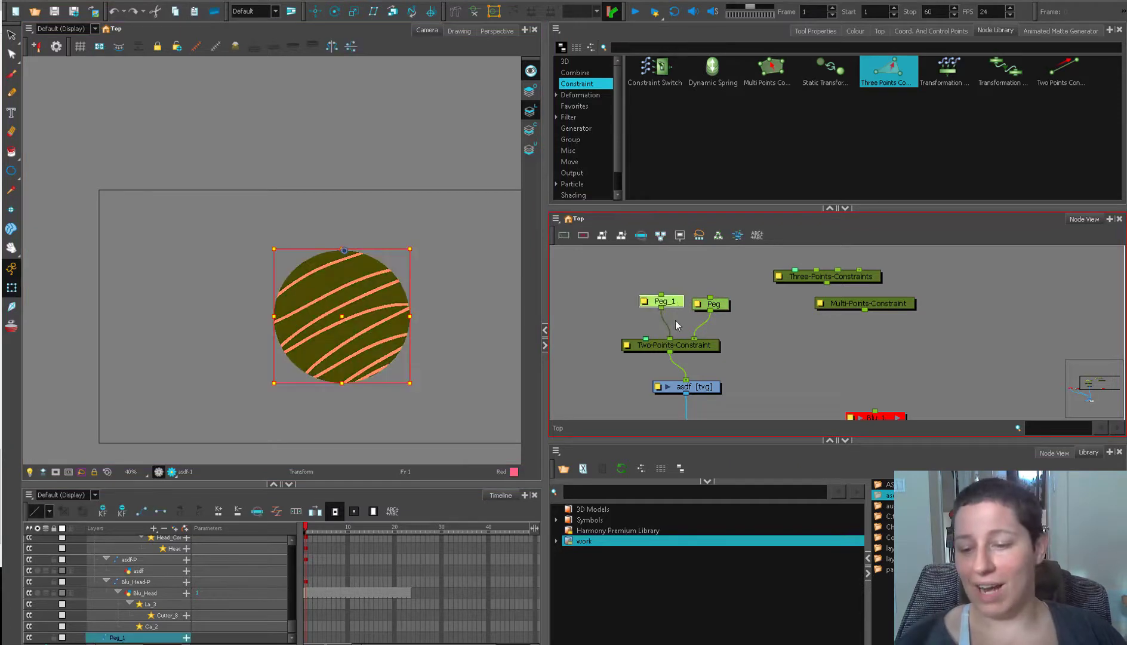
Disconnect both pegs from the Two-Points-Constraint and move them away from the constraint node
left_click_drag(698, 351, 701, 357)
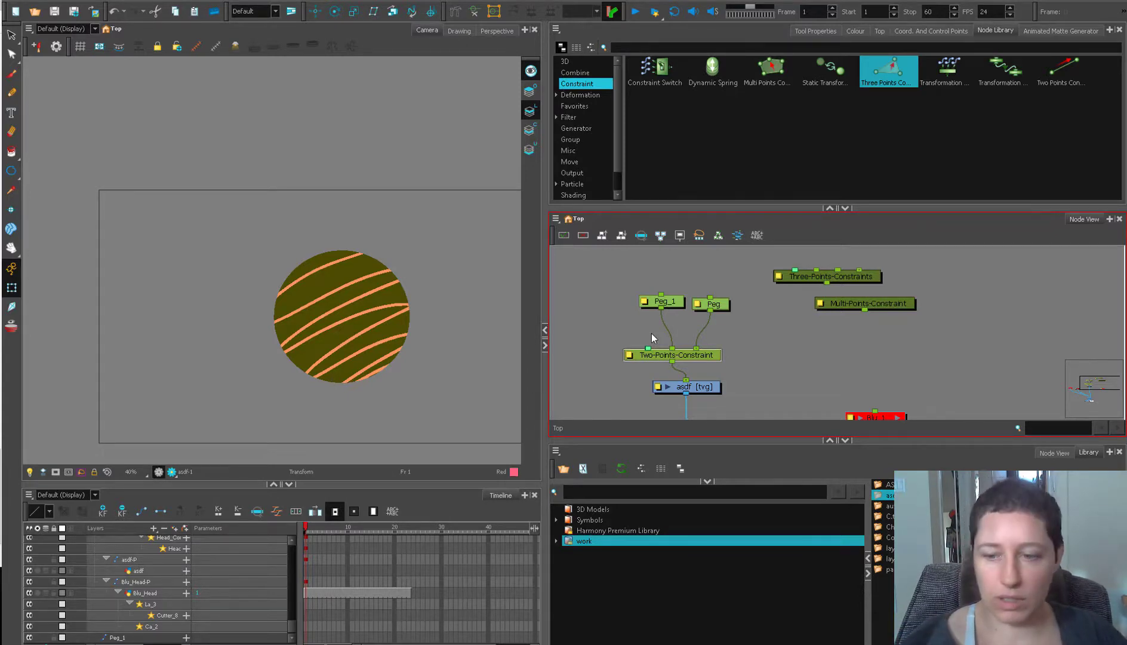
left_click(652, 335)
left_click_drag(711, 361, 715, 357)
scroll(715, 357, "up", 1)
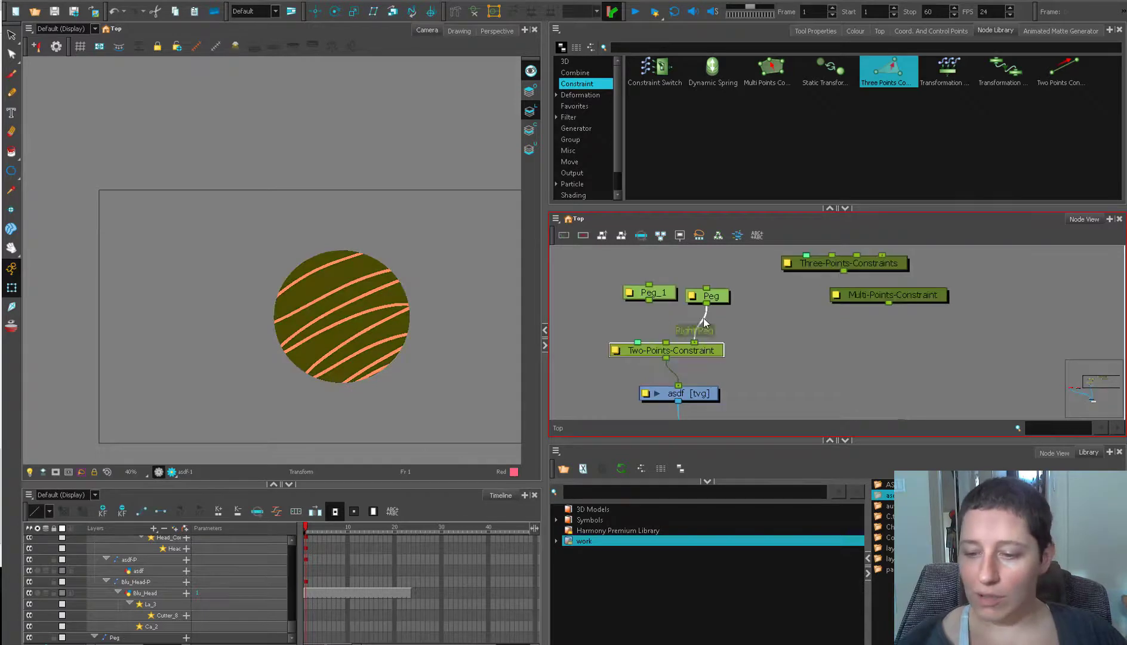
left_click_drag(730, 315, 716, 253)
left_click(734, 278)
scroll(716, 298, "up", 1)
scroll(703, 363, "up", 1)
left_click_drag(702, 362, 759, 351)
mouse_move(754, 333)
left_mouse_down()
mouse_move(756, 314)
mouse_move(765, 319)
left_mouse_up()
Open the Two-Points-Constraint's layer properties to review its settings, close them, and examine the node's input ports
double_click(765, 320)
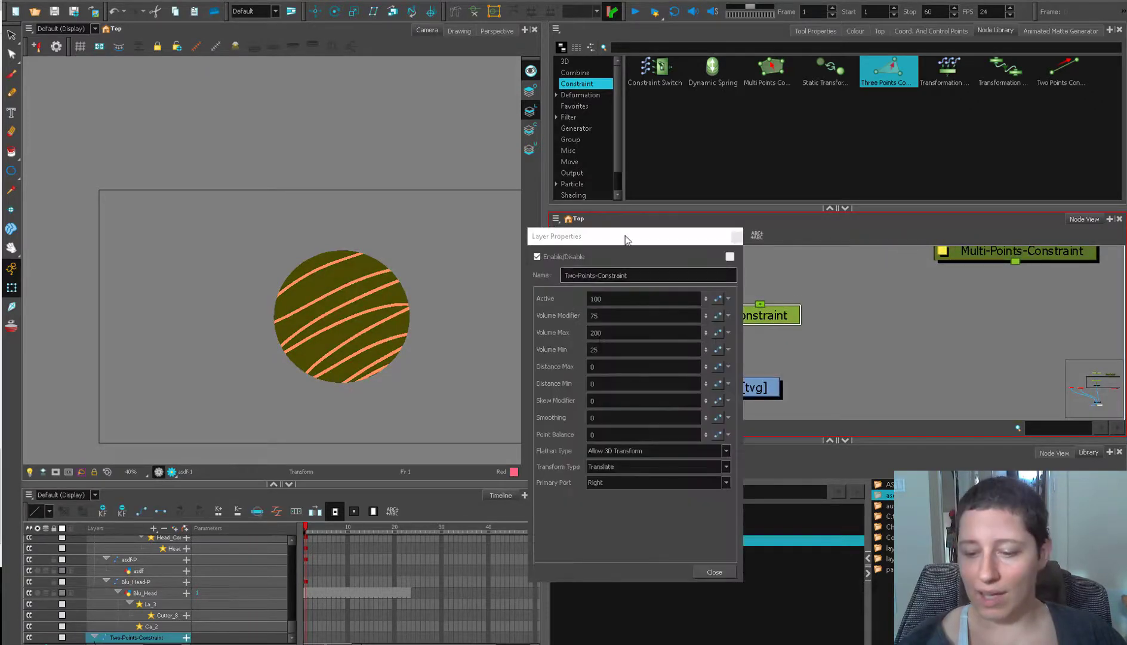
left_click(739, 236)
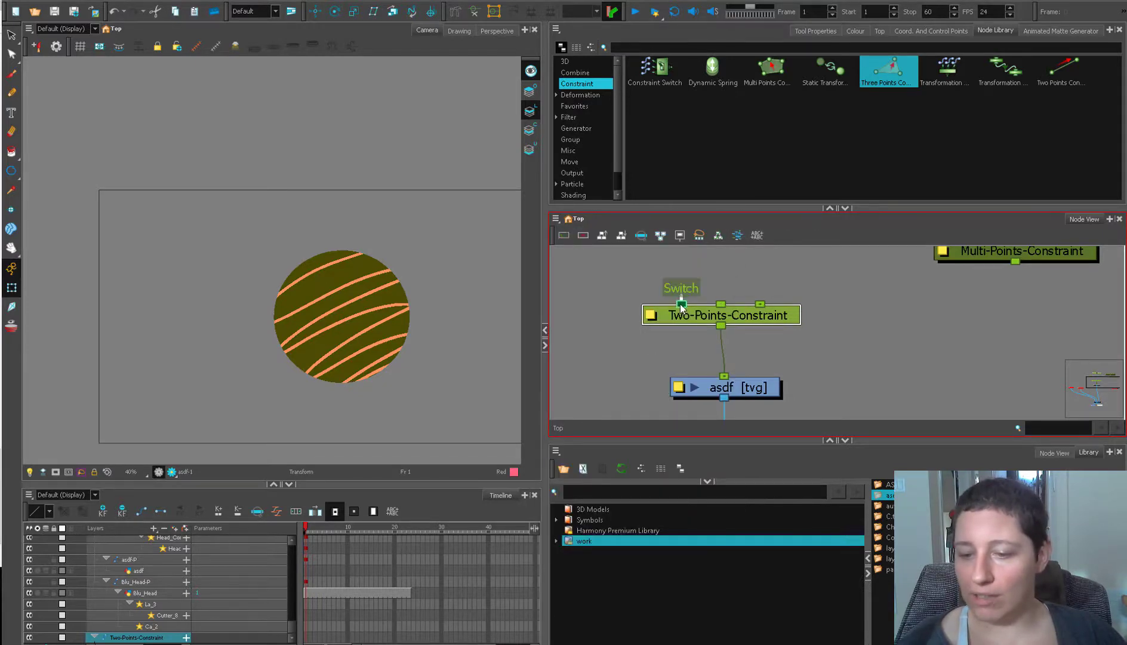
scroll(682, 305, "up", 3)
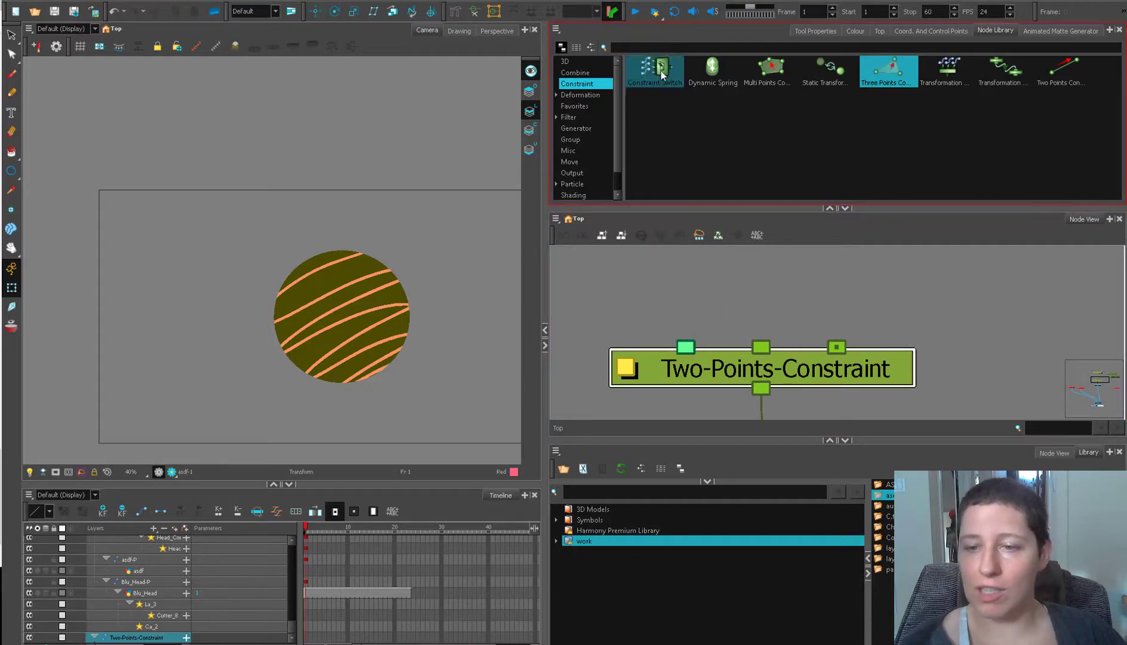
Try adding a Constraint Switch node above the Two-Points-Constraint, and delete it
left_click_drag(655, 71, 668, 279)
scroll(709, 284, "down", 1)
key("Delete")
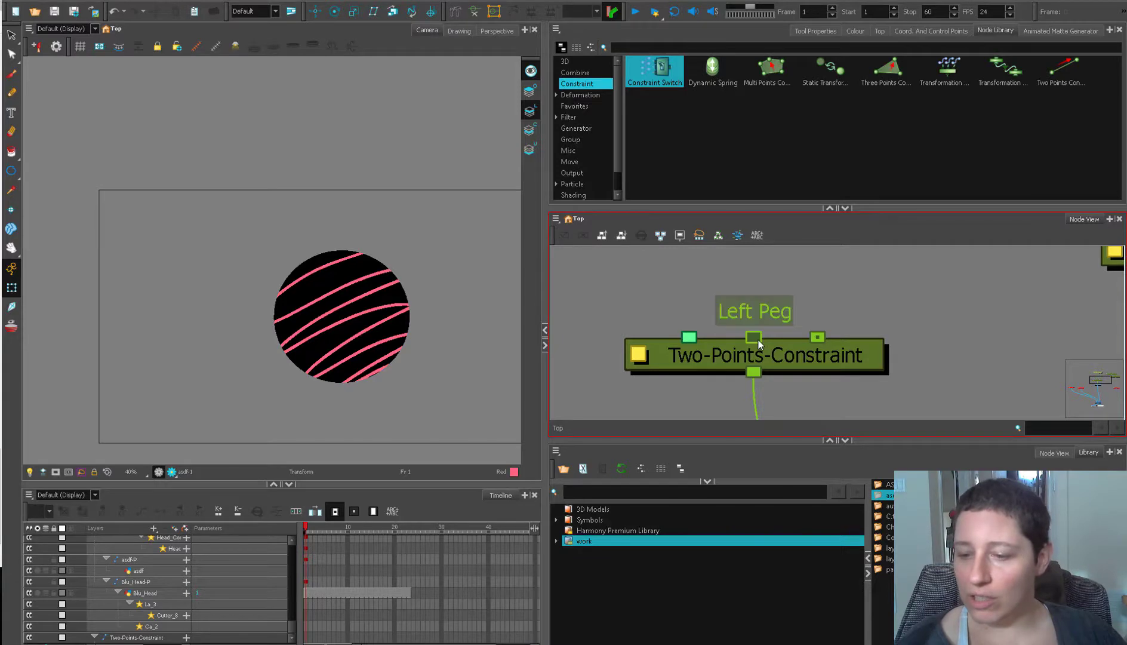
Bring both pegs back above the Two-Points-Constraint and reconnect Peg_1 to the Left Peg port and Peg to the Right Peg port
scroll(795, 317, "down", 1)
scroll(795, 317, "down", 2)
left_click_drag(795, 317, 752, 343)
left_click_drag(744, 291, 721, 342)
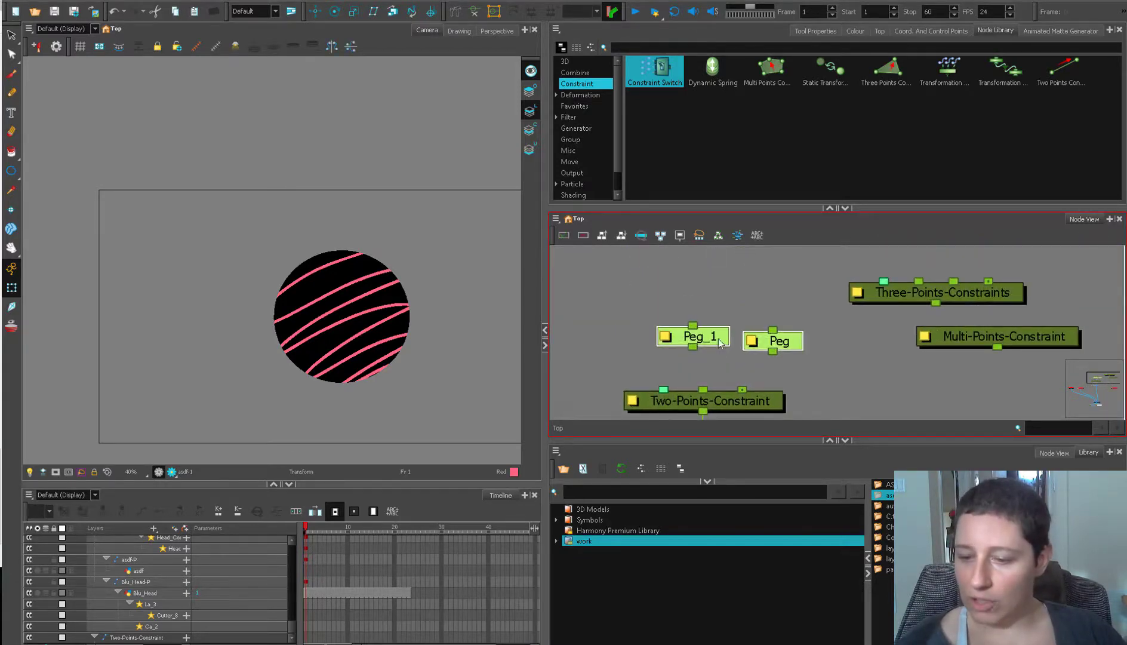
left_click_drag(706, 382, 704, 388)
left_click(779, 376)
scroll(781, 375, "down", 2)
left_click_drag(787, 371, 765, 309)
Select Peg_1 with the Rotate tool and open its layer properties to inspect the pivot values
left_click(710, 293)
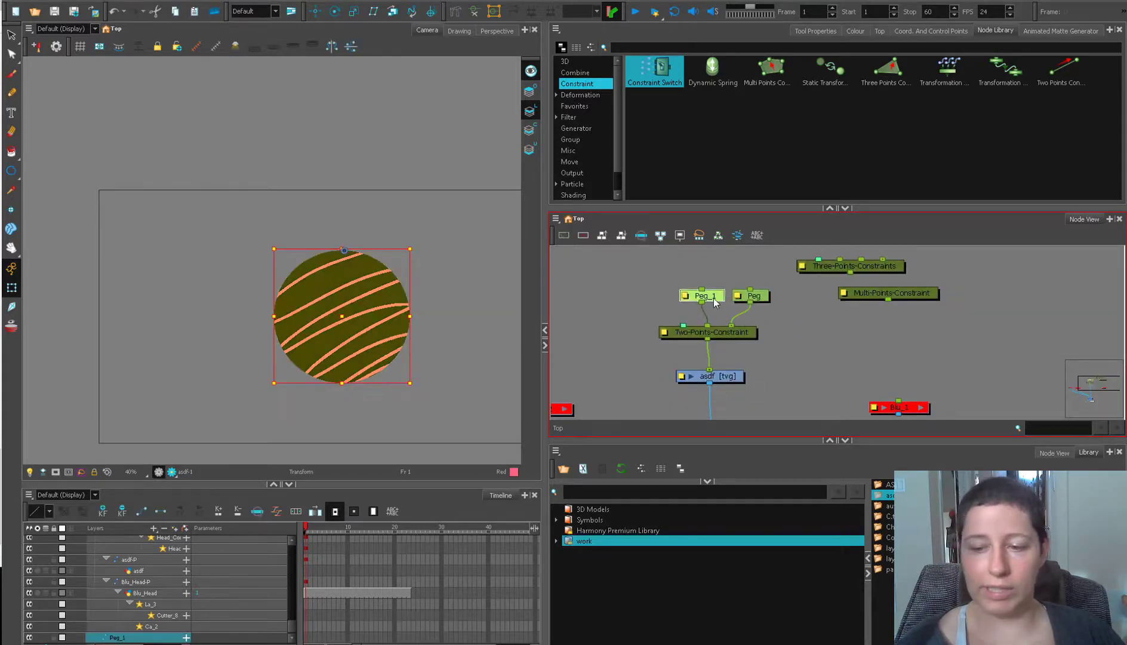
left_click(335, 11)
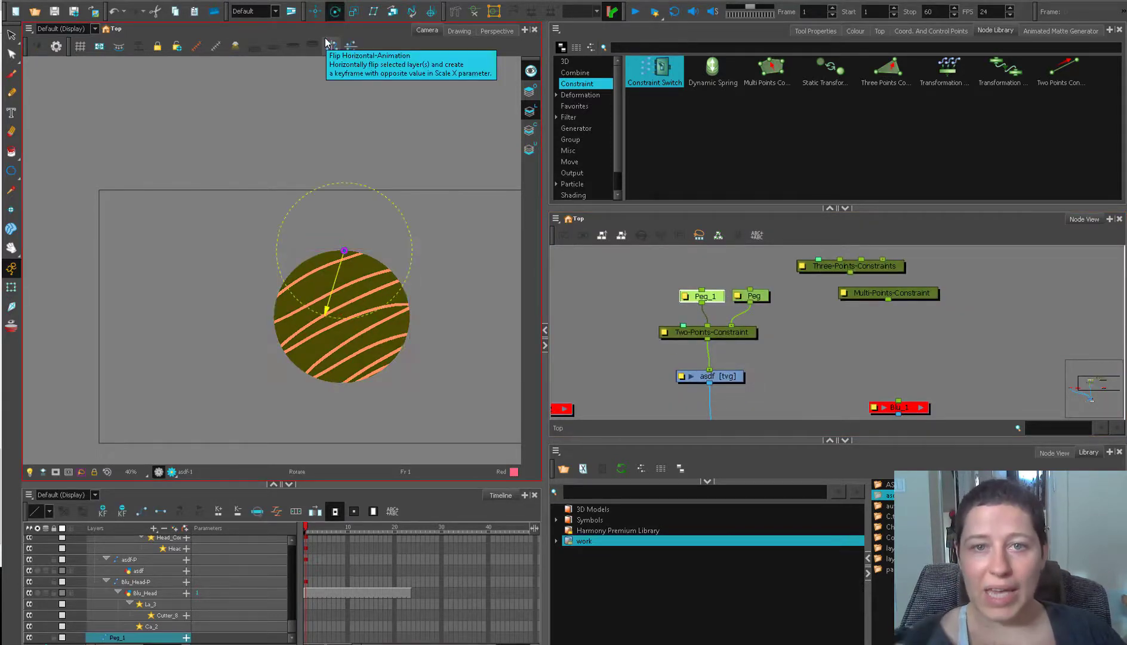
left_click(686, 297)
left_click(687, 296)
left_click_drag(573, 234, 550, 35)
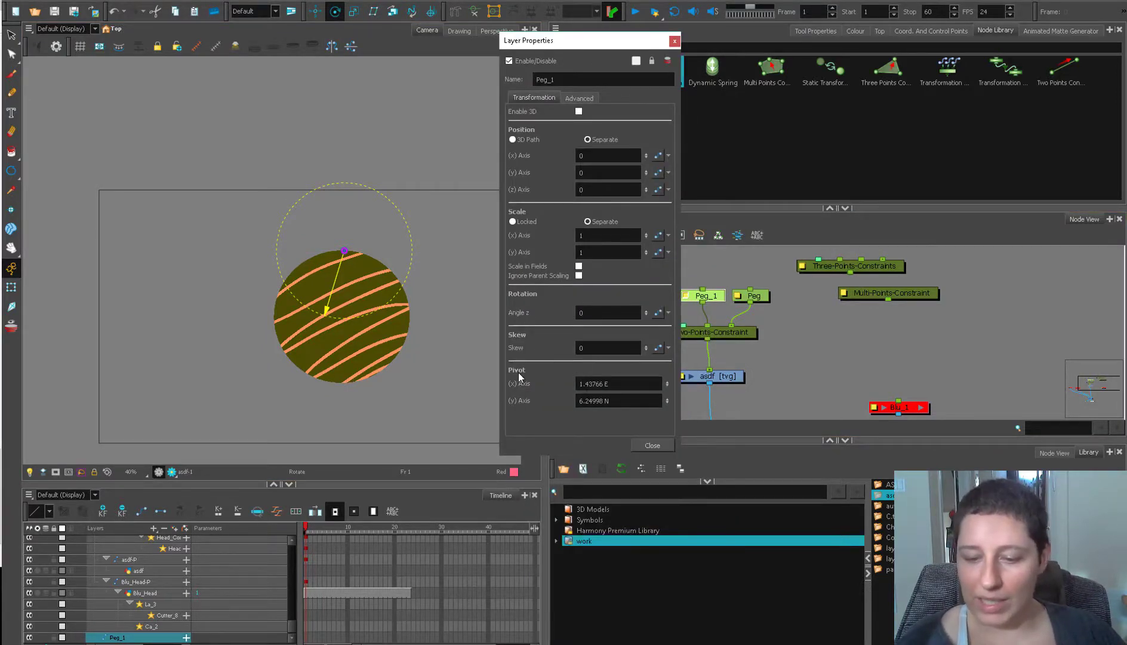
Reposition Peg_1's pivot with the Rotate tool so it sits precisely on the circle's top edge
left_click(315, 11)
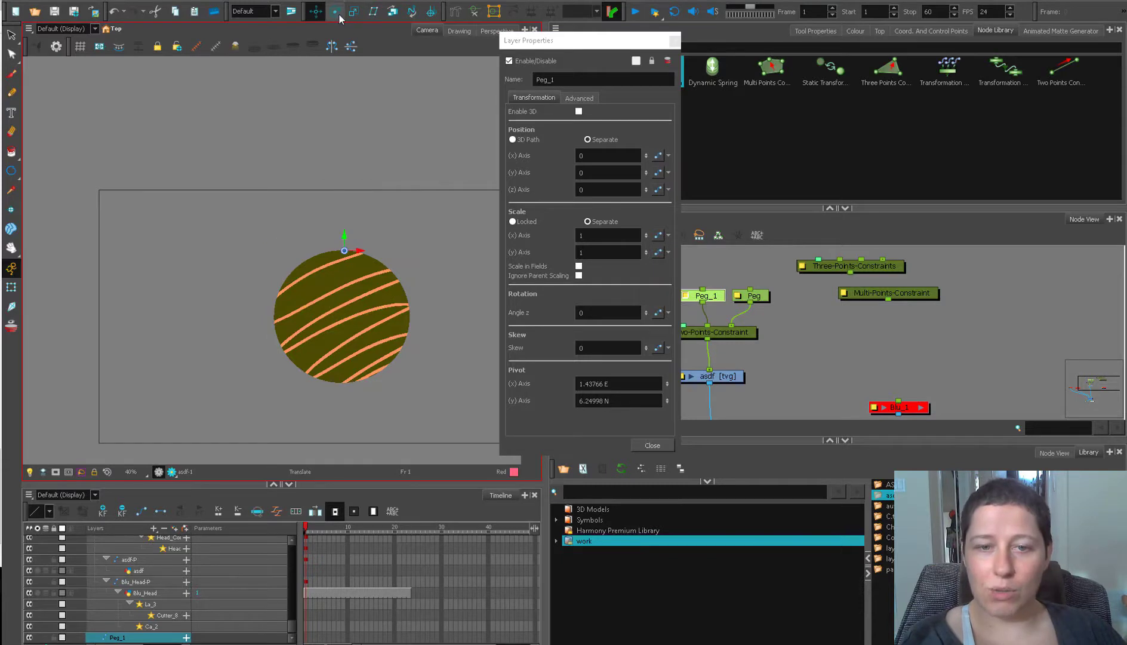
left_click(337, 13)
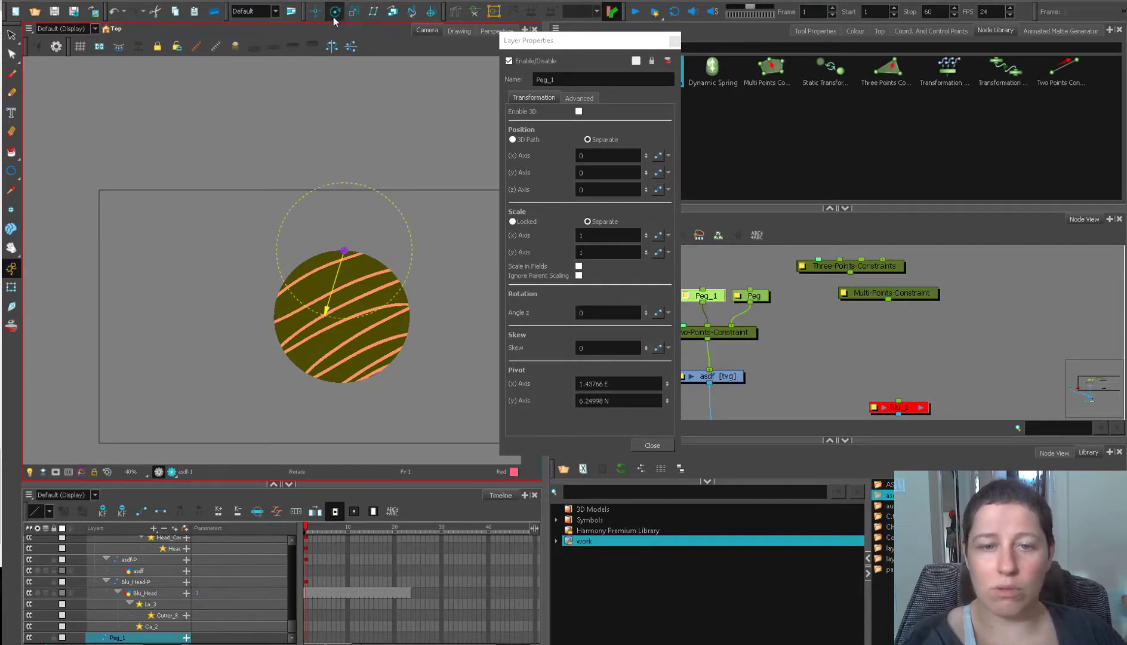
mouse_move(344, 251)
left_mouse_down()
mouse_move(334, 298)
mouse_move(343, 319)
mouse_move(341, 252)
mouse_move(344, 318)
mouse_move(330, 245)
left_mouse_up()
scroll(331, 241, "up", 6)
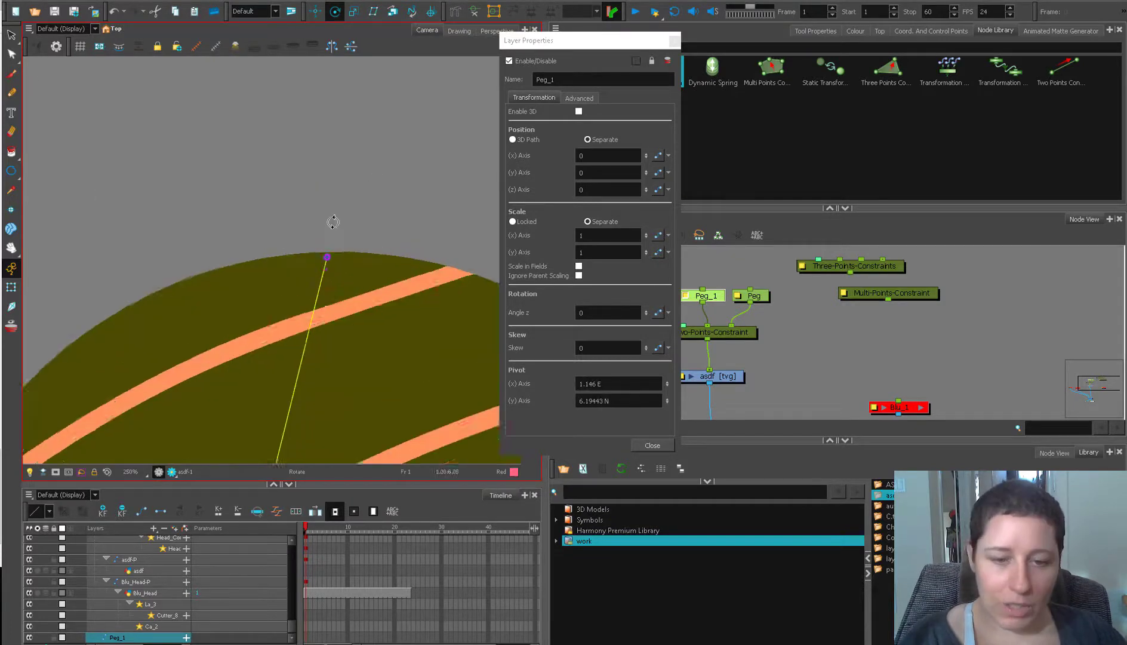
scroll(327, 258, "up", 4)
left_click(328, 257)
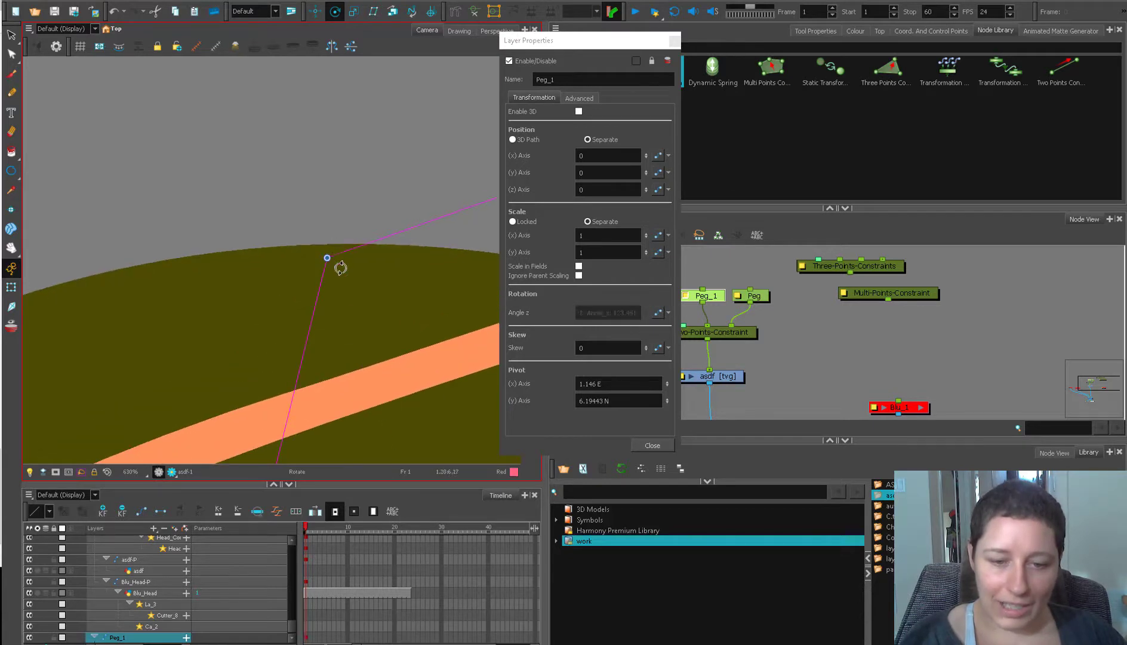
left_click_drag(340, 268, 344, 256)
scroll(344, 271, "down", 10)
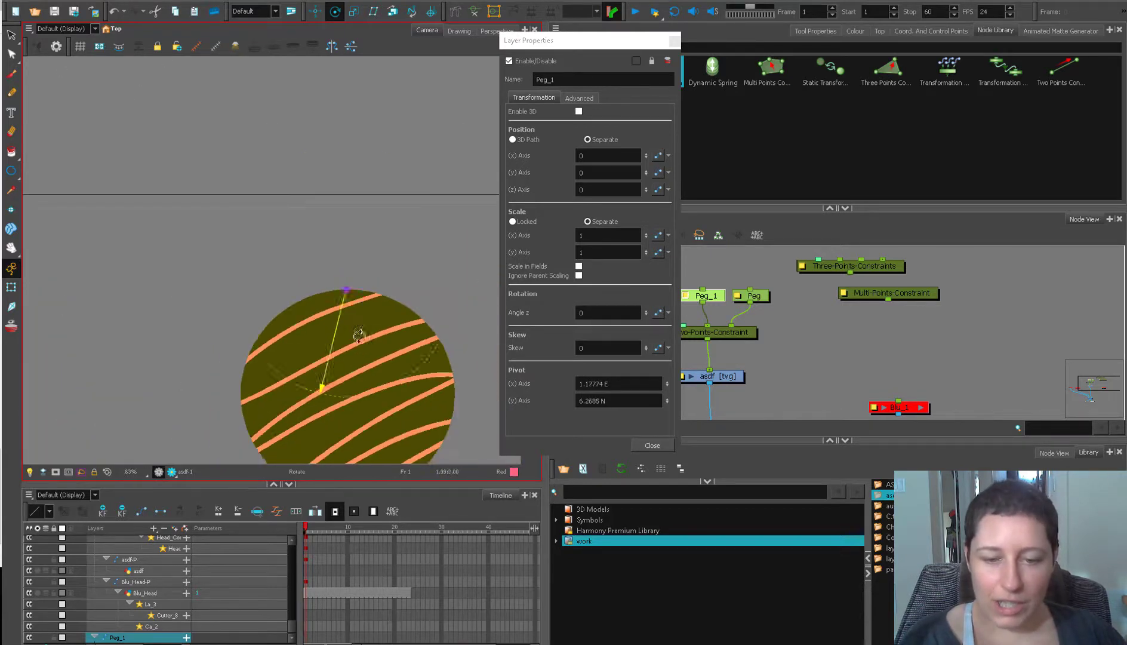
Select Peg and check up close that its pivot sits on the circle's bottom edge
left_click_drag(359, 359, 362, 181)
scroll(362, 180, "up", 1)
left_click(756, 300)
left_click_drag(388, 385, 387, 315)
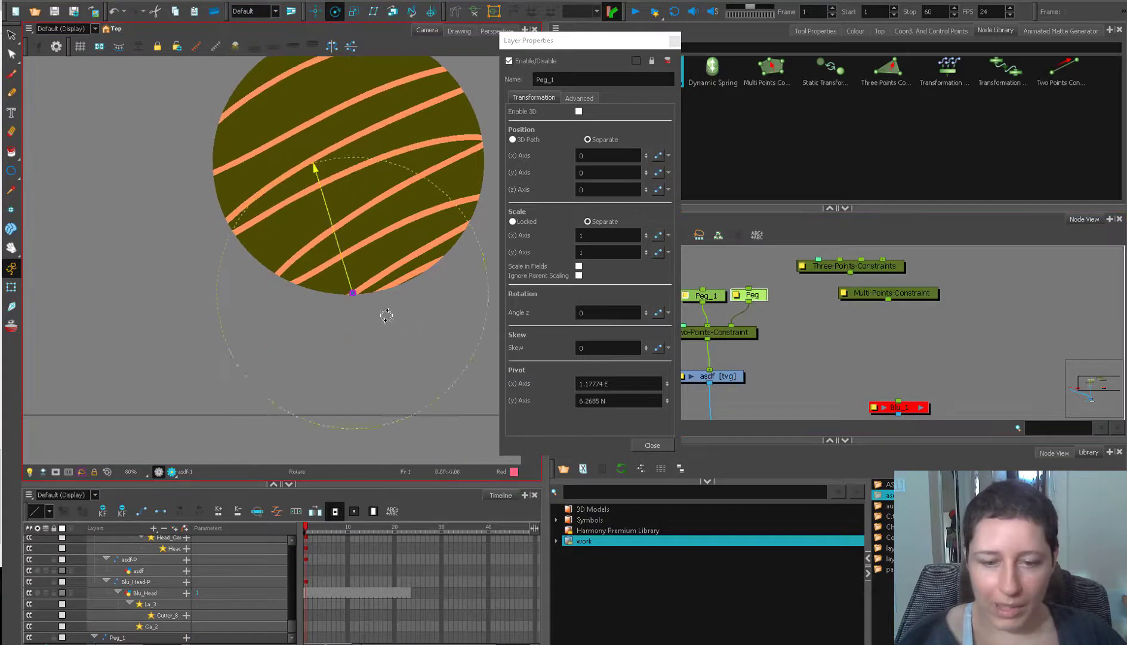
scroll(357, 298, "up", 9)
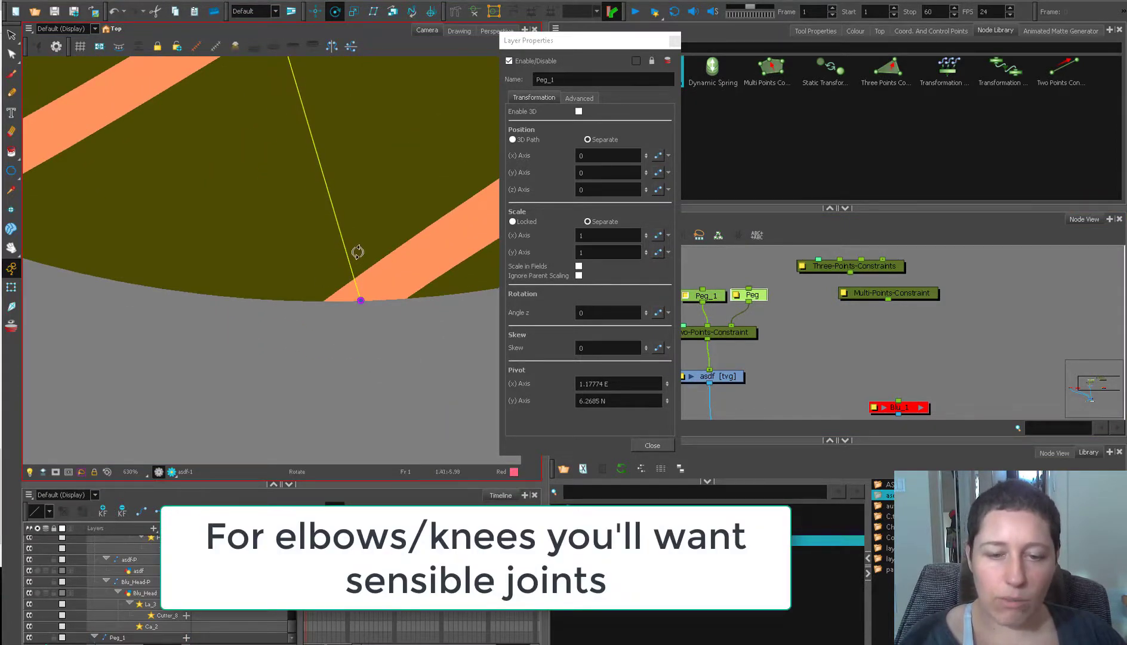
scroll(354, 250, "down", 6)
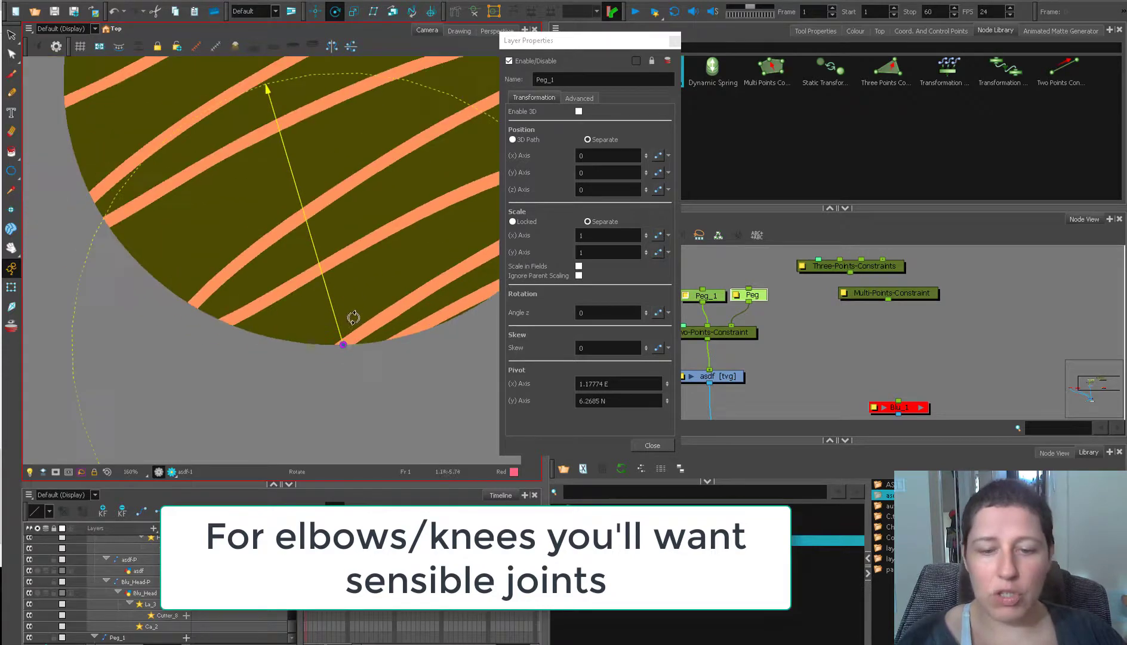
scroll(353, 317, "down", 3)
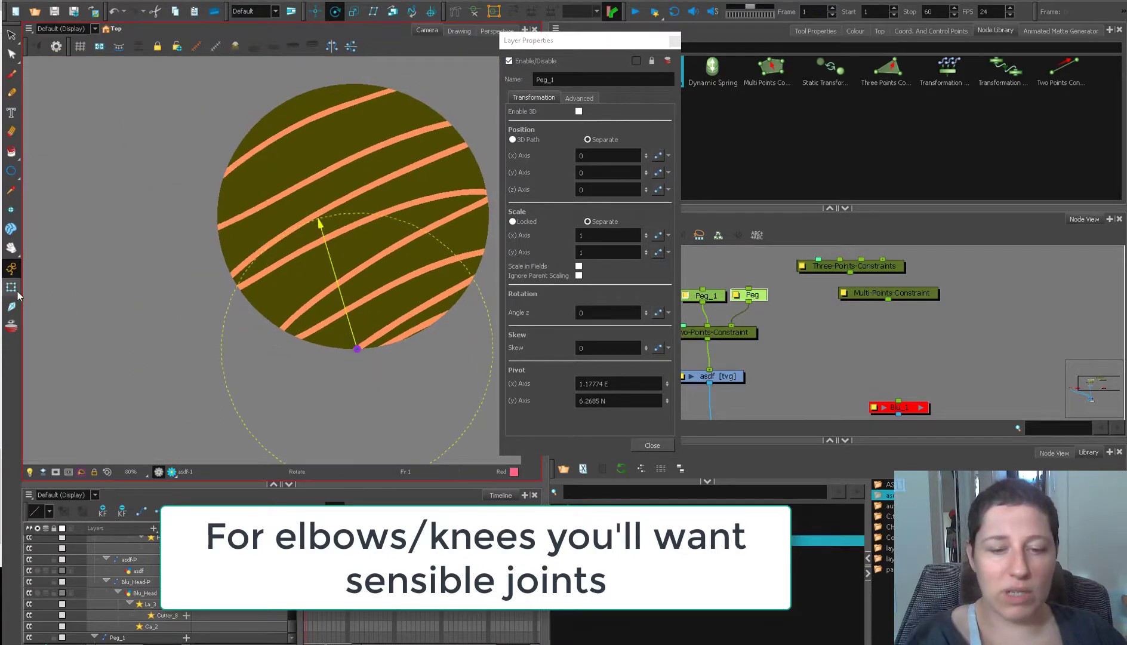
Close the layer properties and move Peg_1 with the Transform tool to stretch the circle into a tall, narrow ellipse
left_click(12, 288)
scroll(286, 325, "down", 3)
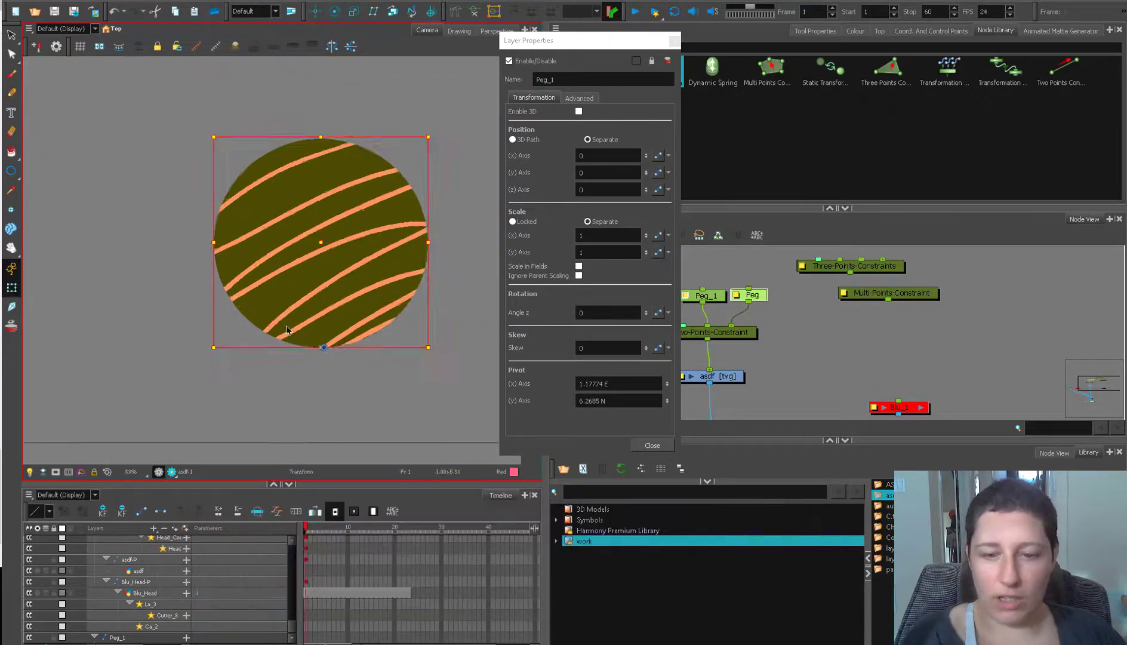
left_click_drag(417, 320, 425, 374)
left_click(652, 446)
left_click(705, 295)
left_click_drag(370, 335, 270, 265)
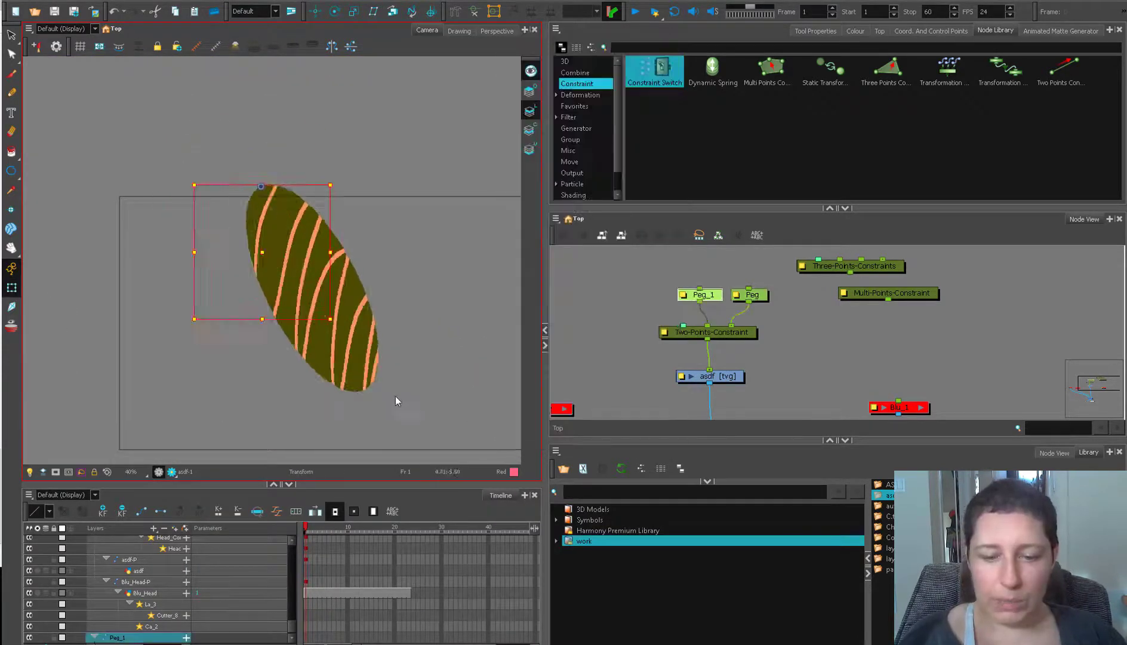
left_click_drag(395, 401, 501, 418)
scroll(716, 301, "up", 2)
Give the duplicate circle drawing a top-to-bottom curve deformation and arrange its nodes beside the two-point constraint rig
left_click(694, 284)
left_click_drag(780, 300, 795, 295)
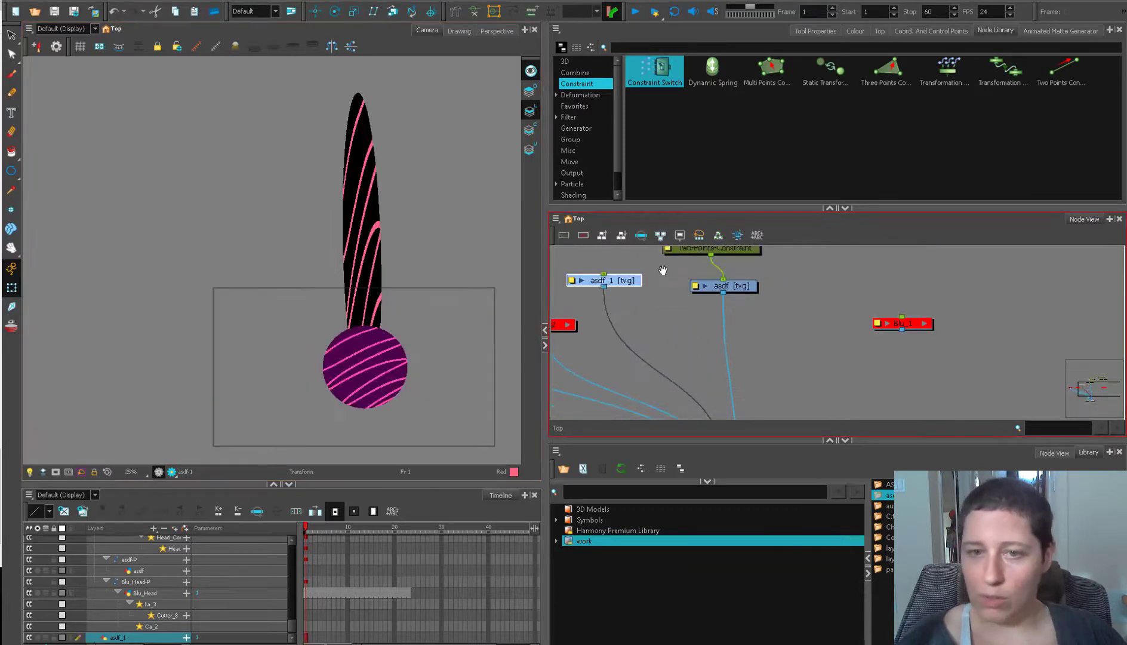
left_click_drag(662, 270, 733, 325)
left_click(12, 289)
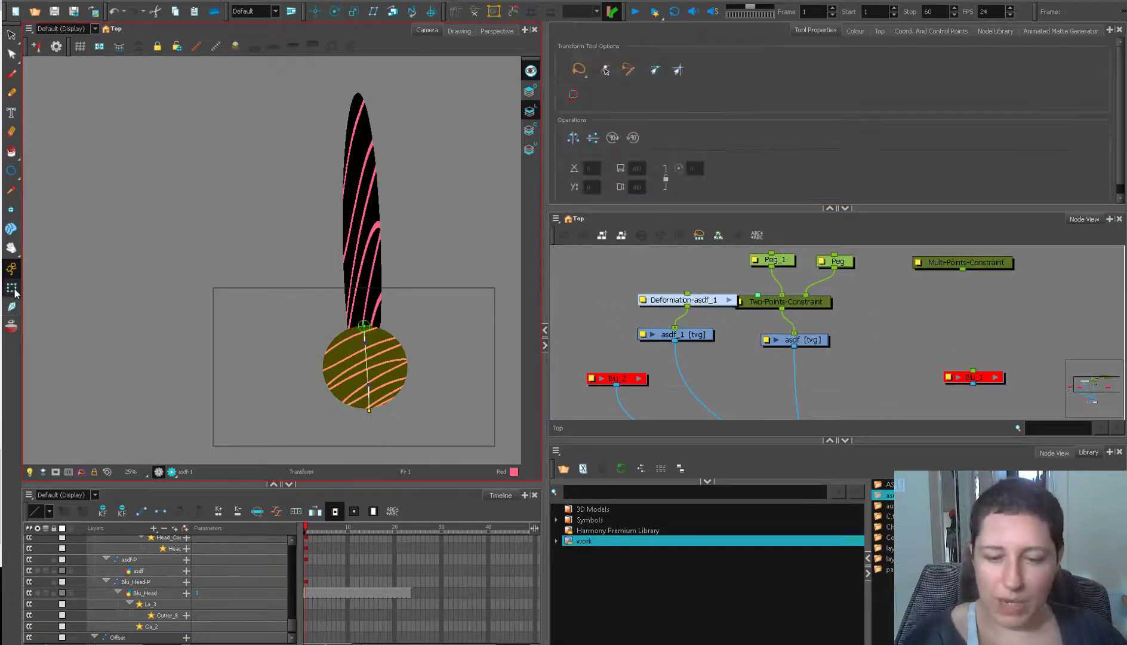
left_click_drag(681, 335, 671, 347)
left_click_drag(715, 305, 686, 319)
Stretch the copy into a tall ellipse with its deformer end points, and raise Peg_1 to compare the constrained drawing
left_click_drag(364, 326, 279, 98)
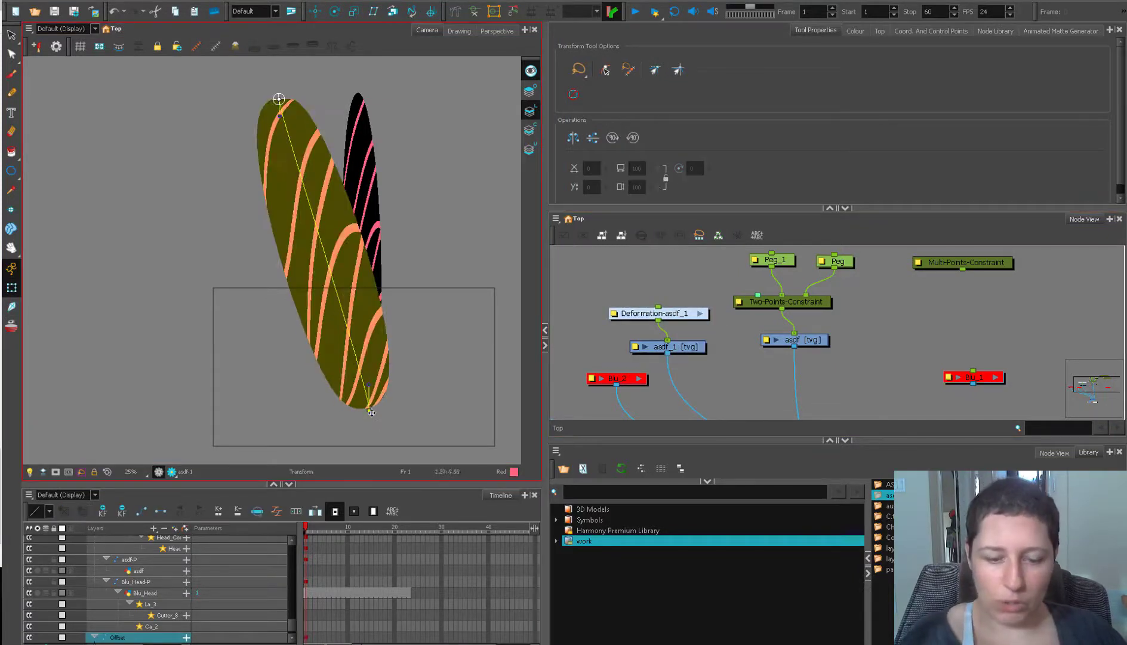
left_click_drag(371, 412, 270, 395)
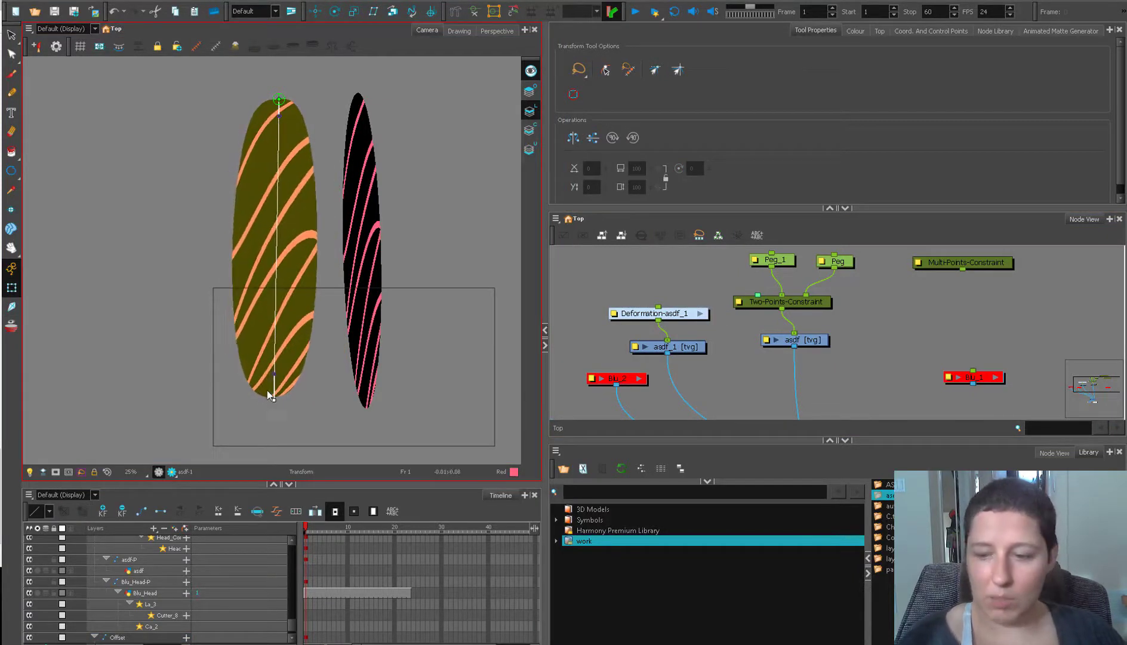
left_click(733, 326)
left_click_drag(733, 326, 691, 356)
left_click(730, 290)
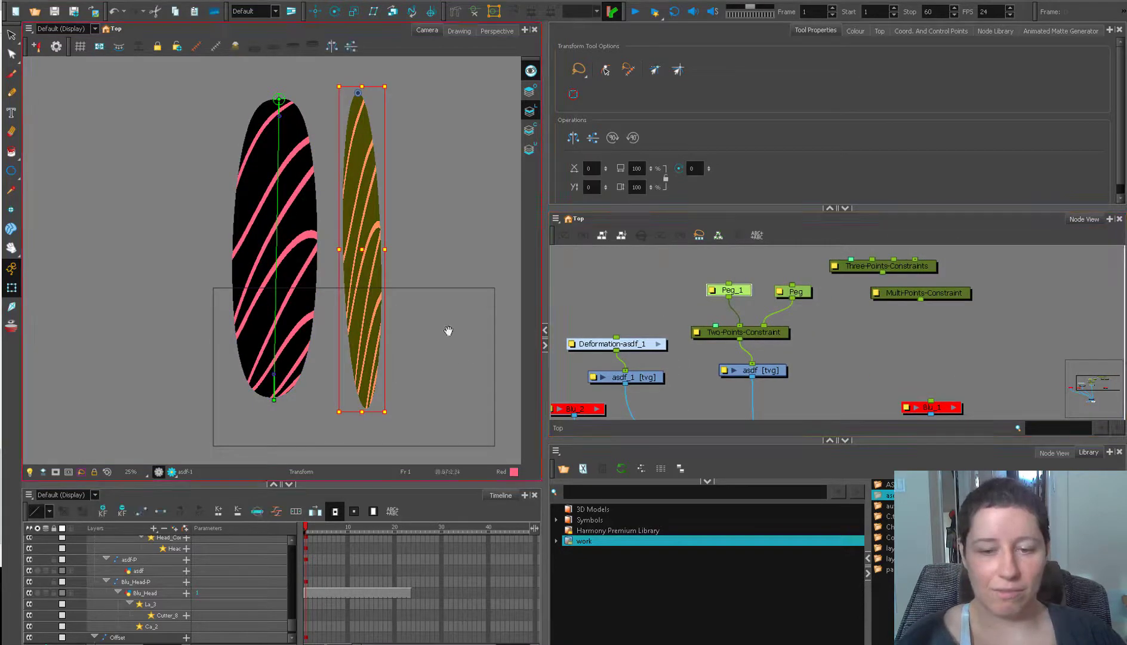
left_click_drag(448, 331, 431, 332)
left_click_drag(350, 177, 355, 95)
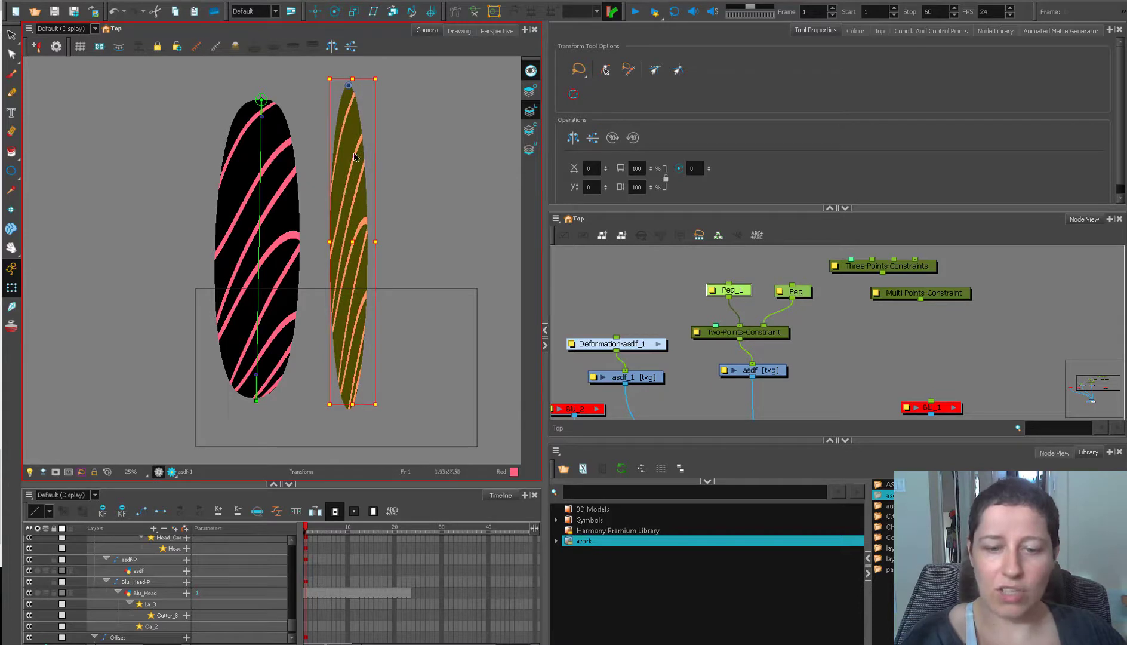
Add a parent peg to the Deformation-asdf_1 group and place it above the group
left_click_drag(651, 349, 660, 339)
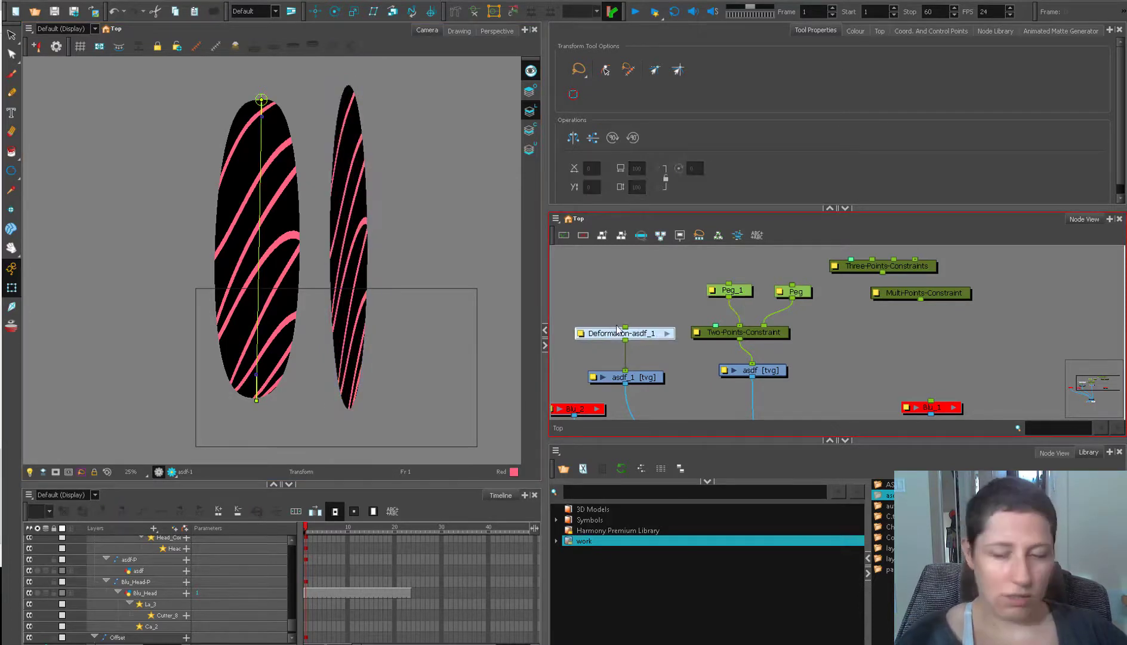
key("ctrl+p")
left_click_drag(640, 264, 646, 293)
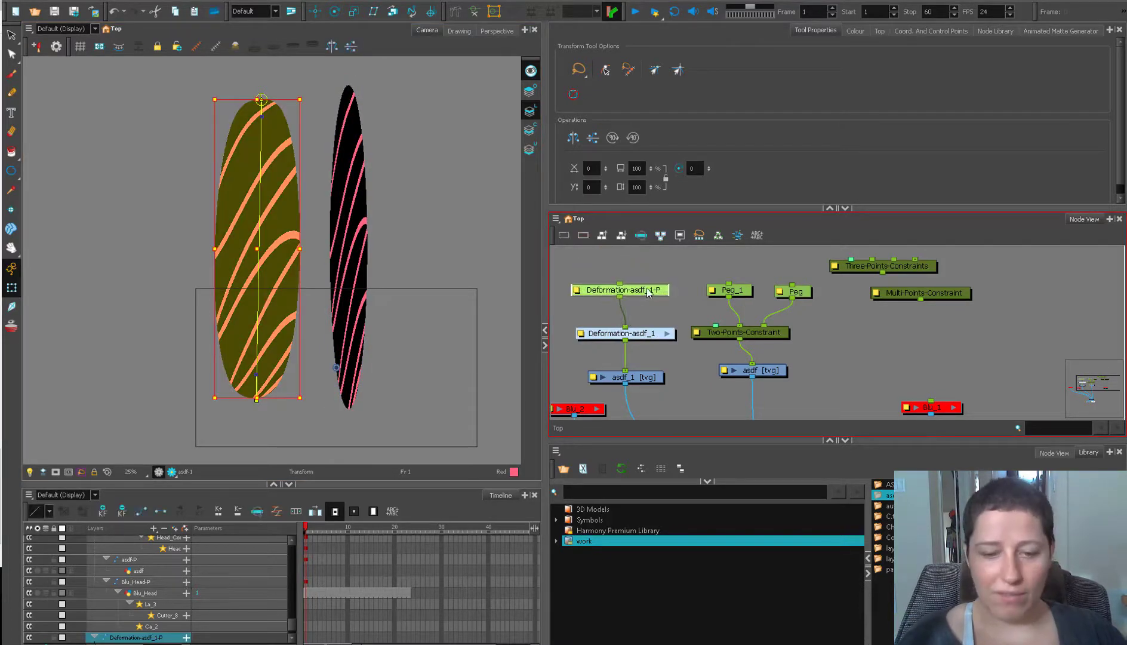
Move the new deformation peg's pivot near the middle of the stretched copy and test the peg with the Transform tool
left_click(335, 11)
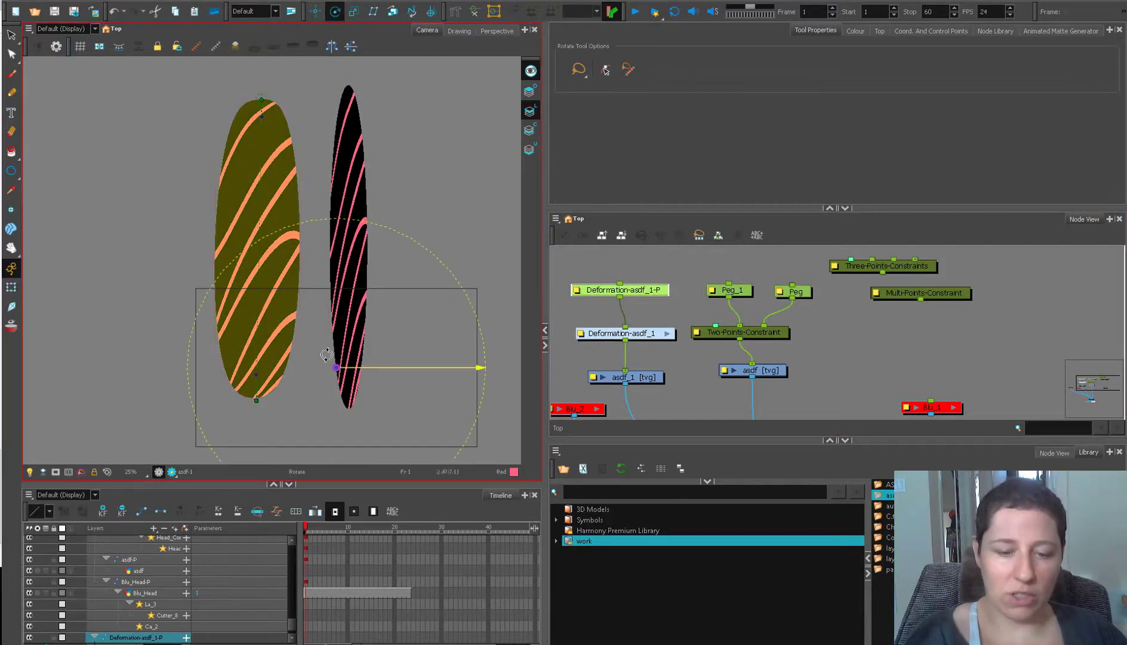
left_click(12, 289)
left_click_drag(308, 246, 289, 246)
left_click_drag(281, 246, 299, 248)
left_click(684, 280)
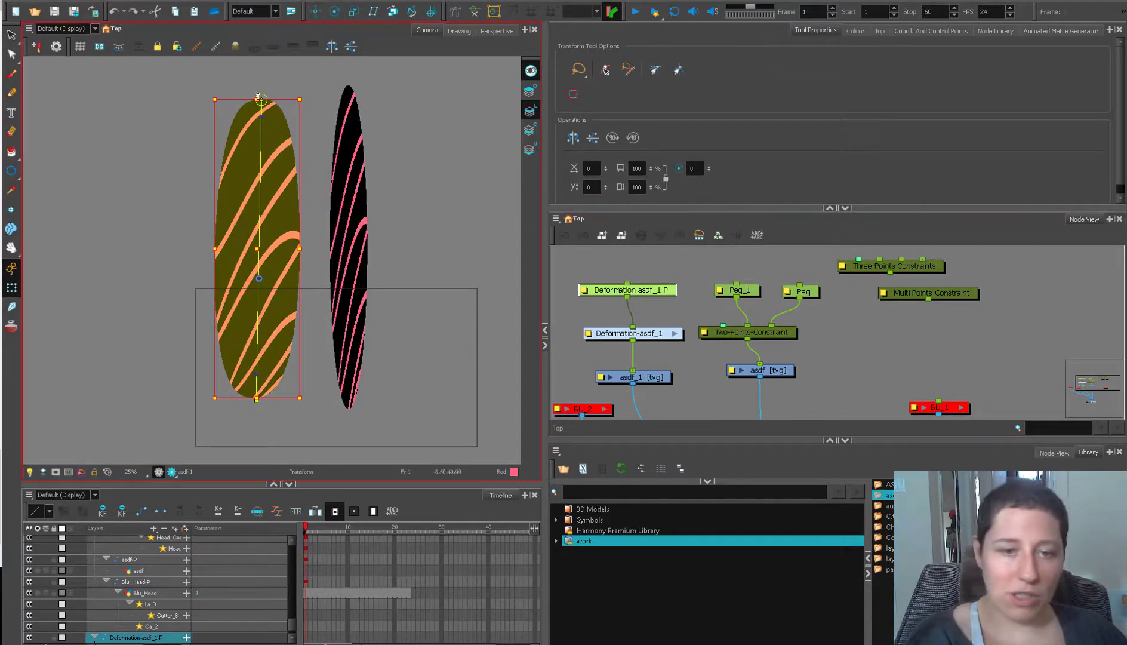
Lengthen the deformed copy by lowering its bottom control point, and try moving Peg_1 before undoing that move
left_click(389, 342)
mouse_move(257, 401)
left_mouse_down()
mouse_move(258, 363)
mouse_move(272, 397)
left_mouse_up()
left_click_drag(347, 238, 344, 191)
key("ctrl+z")
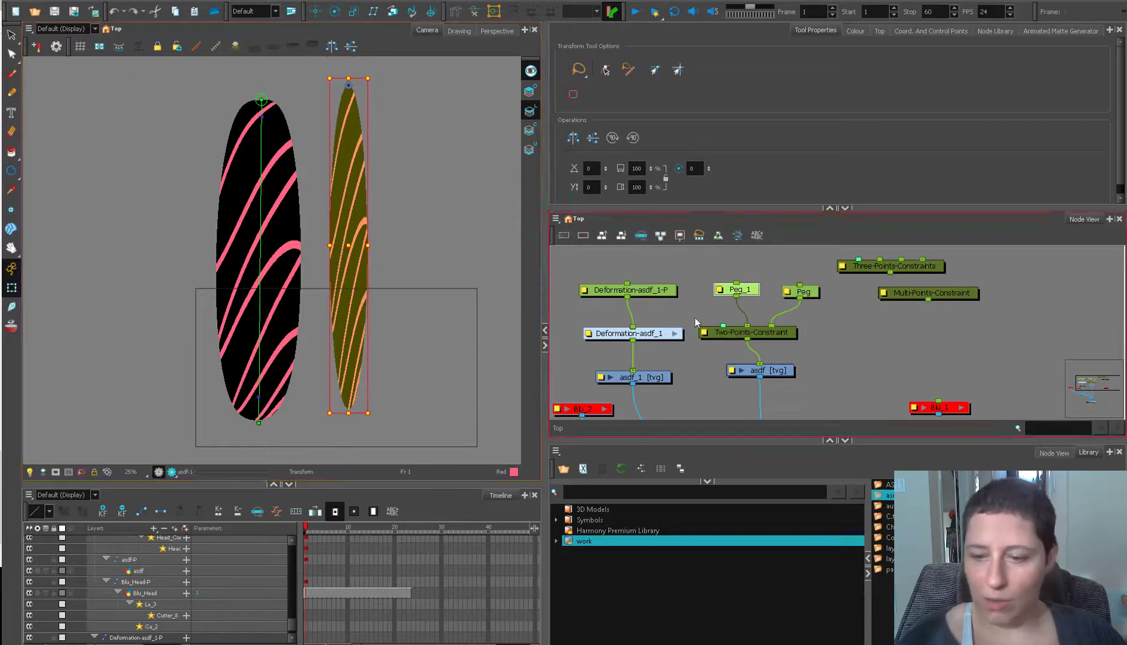
Bend the deformed copy into a crescent by pulling both of its curve handles outward to the left
left_click(675, 364)
left_click_drag(258, 397, 27, 256)
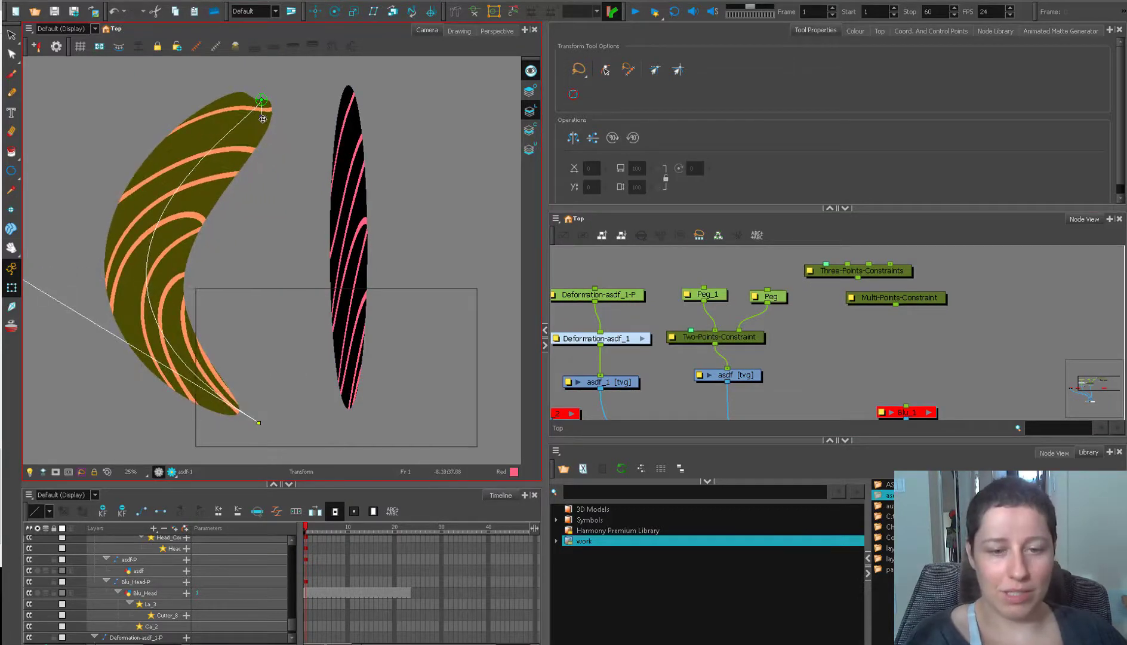
left_click_drag(262, 115, 225, 127)
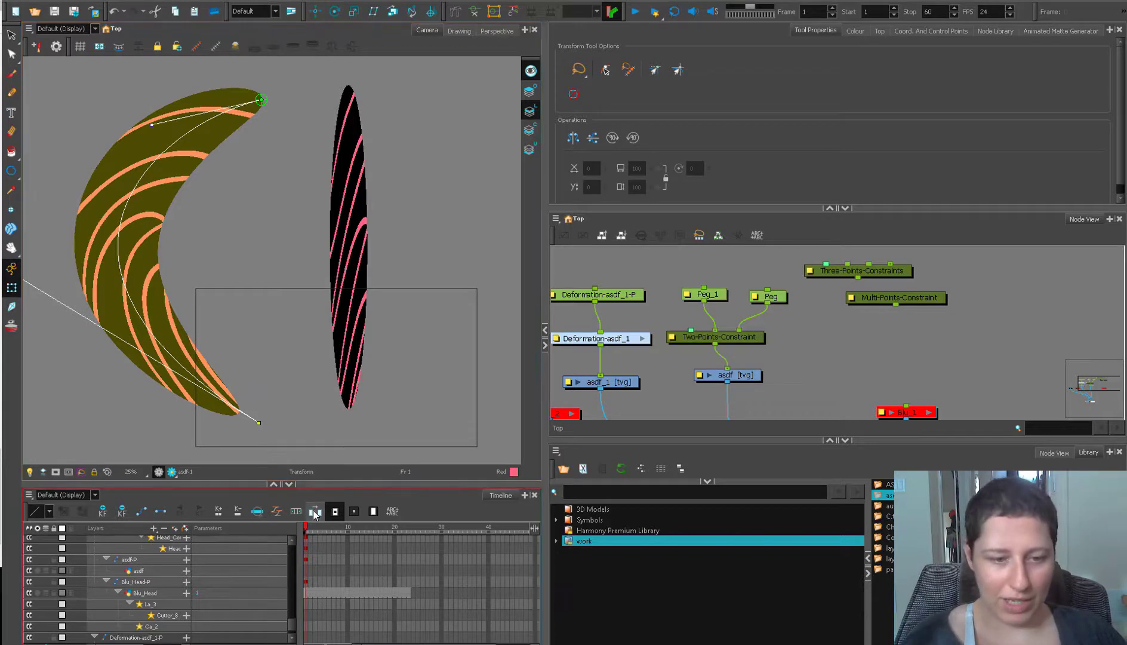
left_click(360, 272)
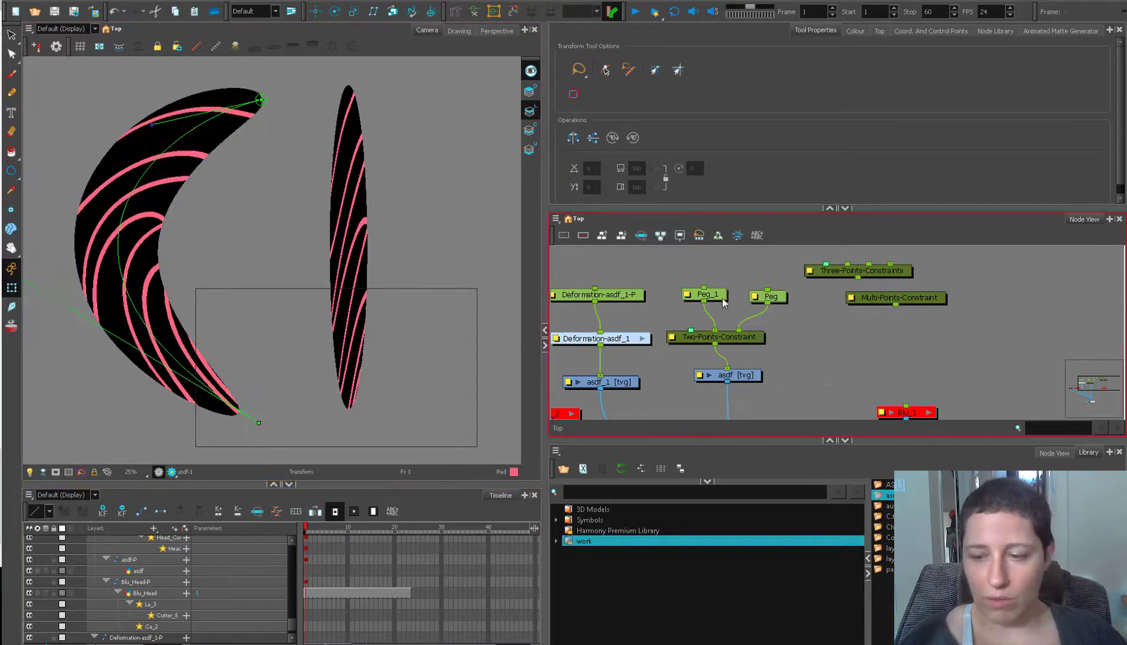
Lower Peg_1 to shorten the constrained ellipse, and soften the crescent's bend by pulling its lower curve handle inward
key("ctrl+z")
key("ctrl+z")
key("ctrl+z")
key("ctrl+z")
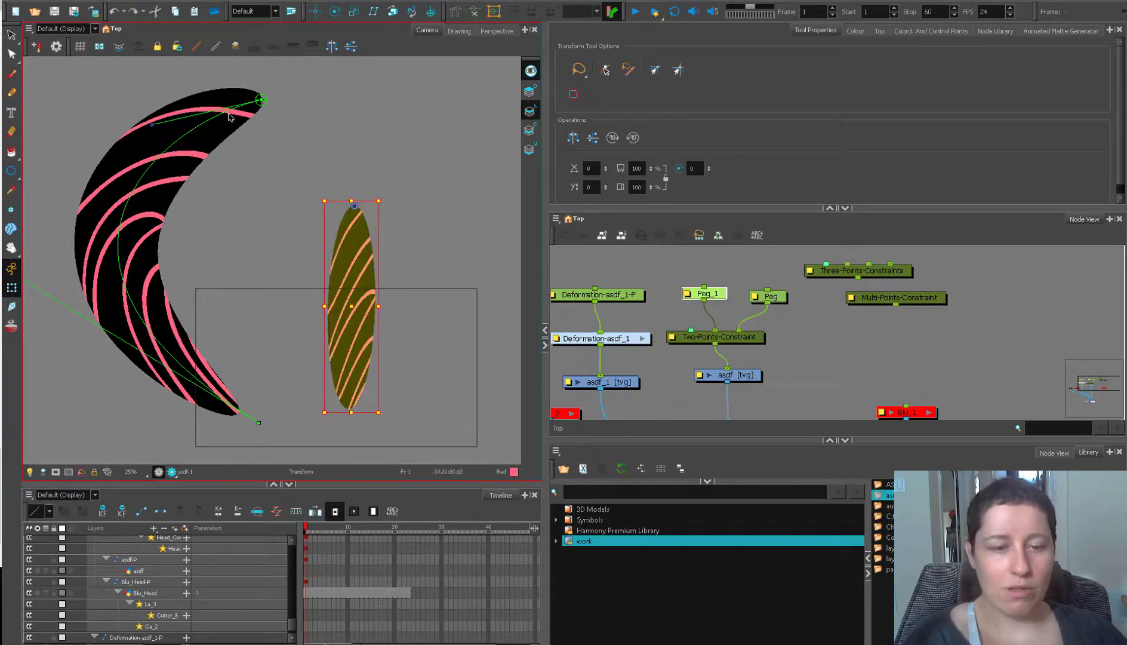
scroll(188, 295, "down", 1)
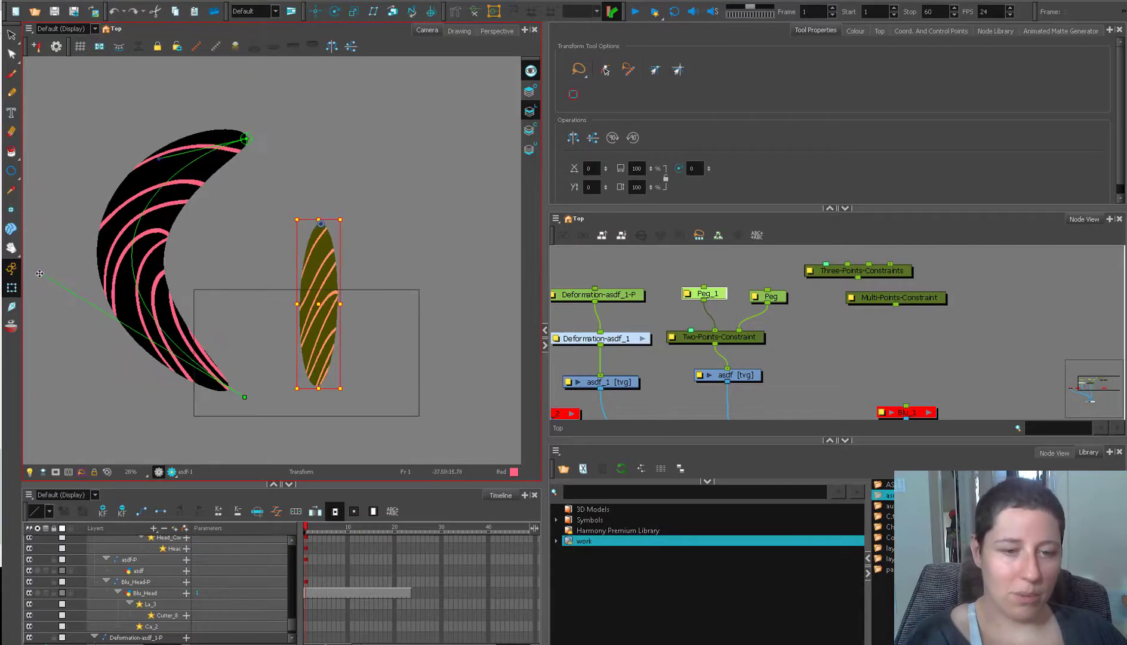
left_click_drag(40, 273, 94, 323)
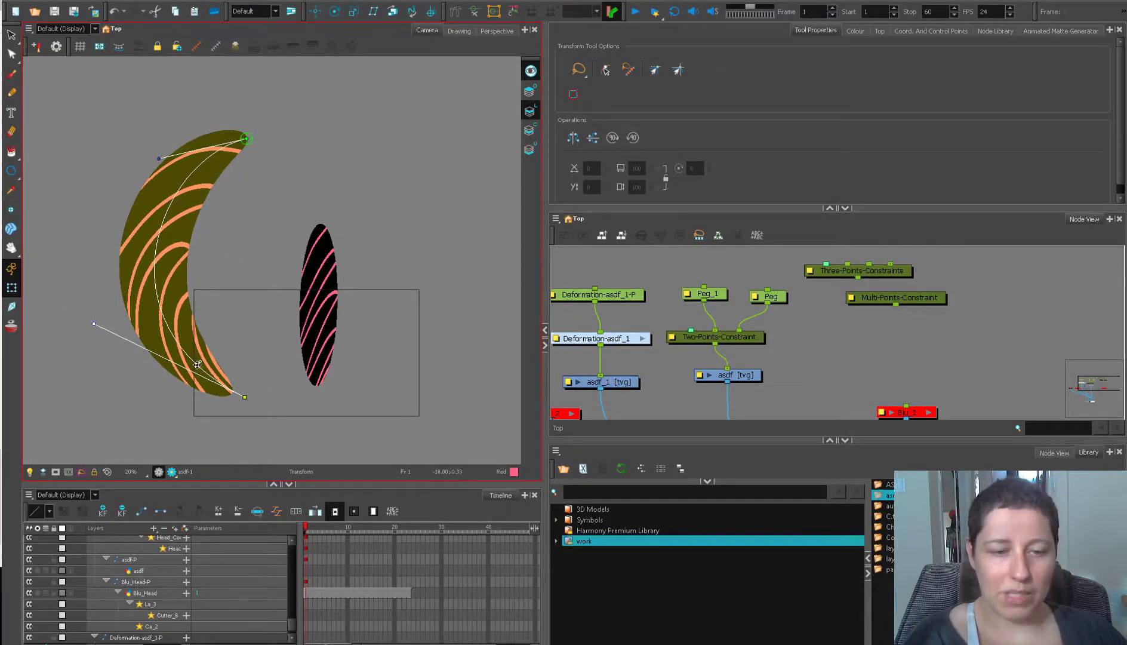
Move Peg_1 back up to stretch the constrained drawing into a tall, narrow ellipse
left_click(707, 294)
left_click_drag(334, 380, 365, 272)
scroll(346, 287, "up", 1)
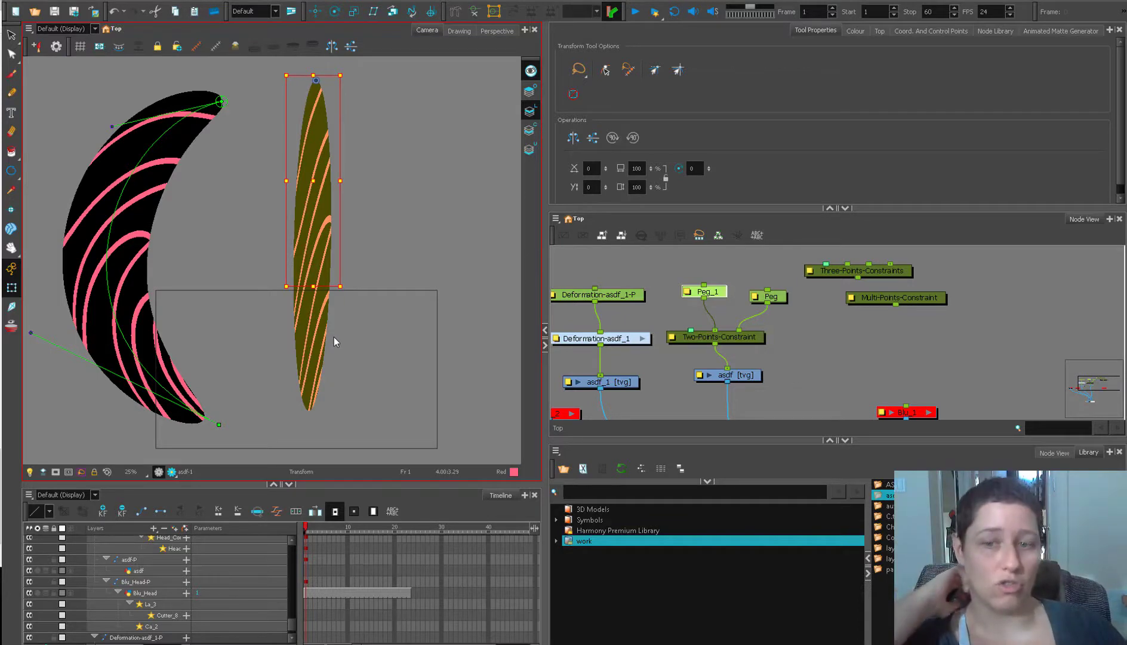
Open the Two-Points-Constraint's layer properties and set Active to 50
double_click(718, 335)
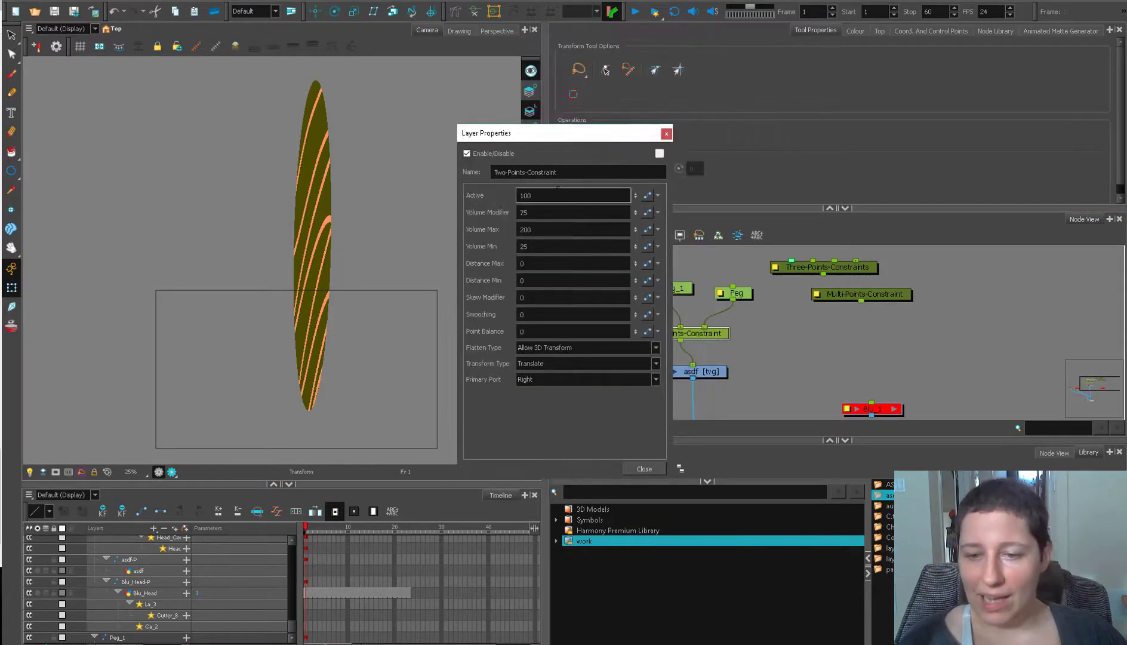
left_click_drag(636, 251, 637, 201)
double_click(513, 195)
type("50")
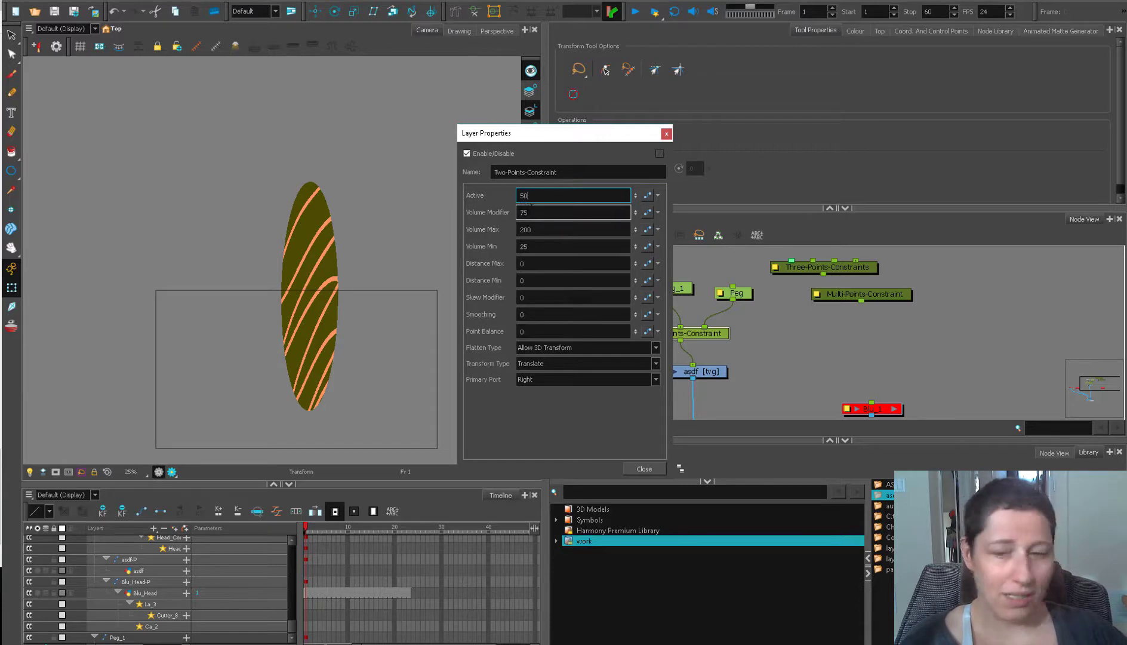
key("Return")
Try moving Peg_1 with the constraint half active, undo the move, and close Peg_1's layer properties
left_click(673, 286)
left_click_drag(400, 253, 396, 229)
key("ctrl+z")
left_click(652, 286)
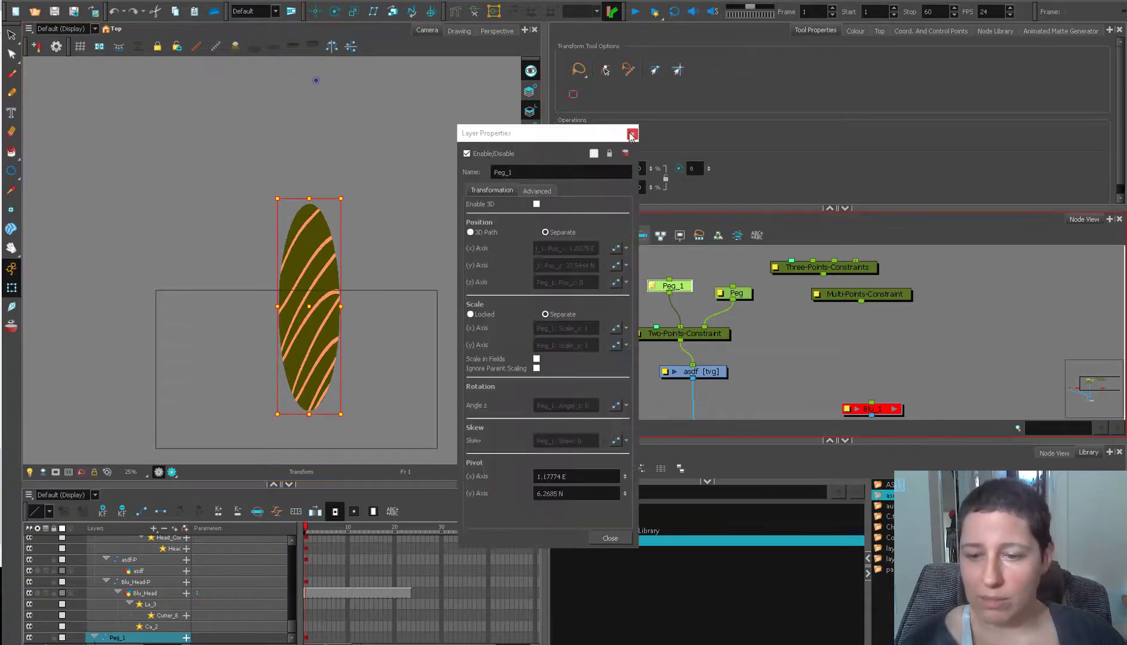
left_click(633, 135)
Reopen the Two-Points-Constraint's layer properties, try Active at 0, and restore it to 100
left_click(642, 336)
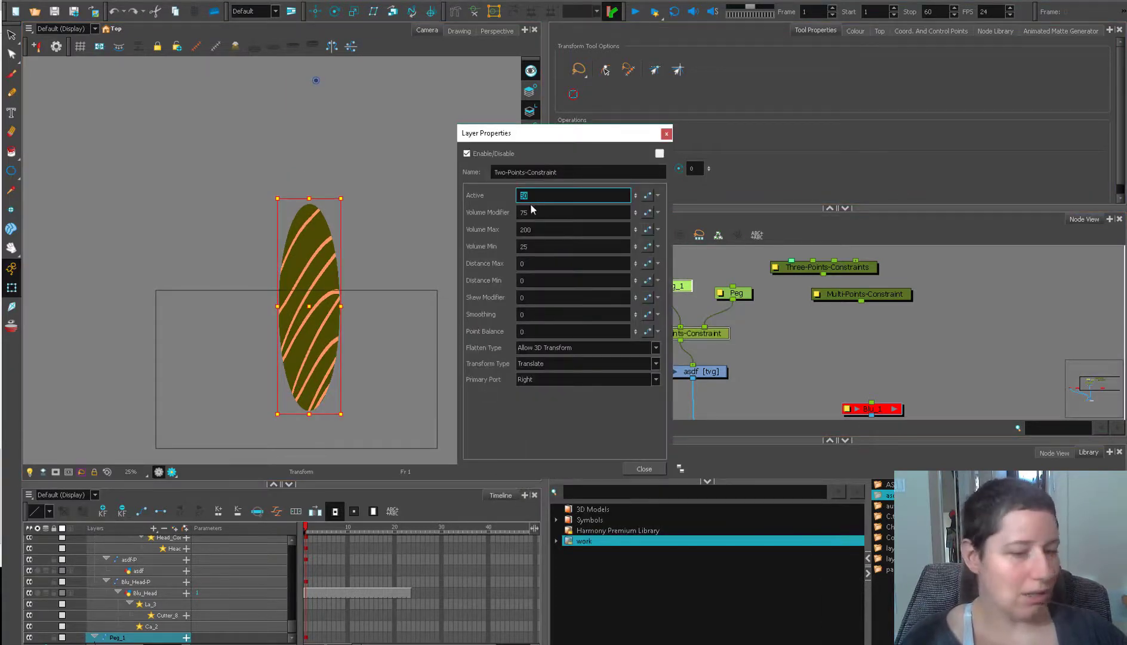
type("0")
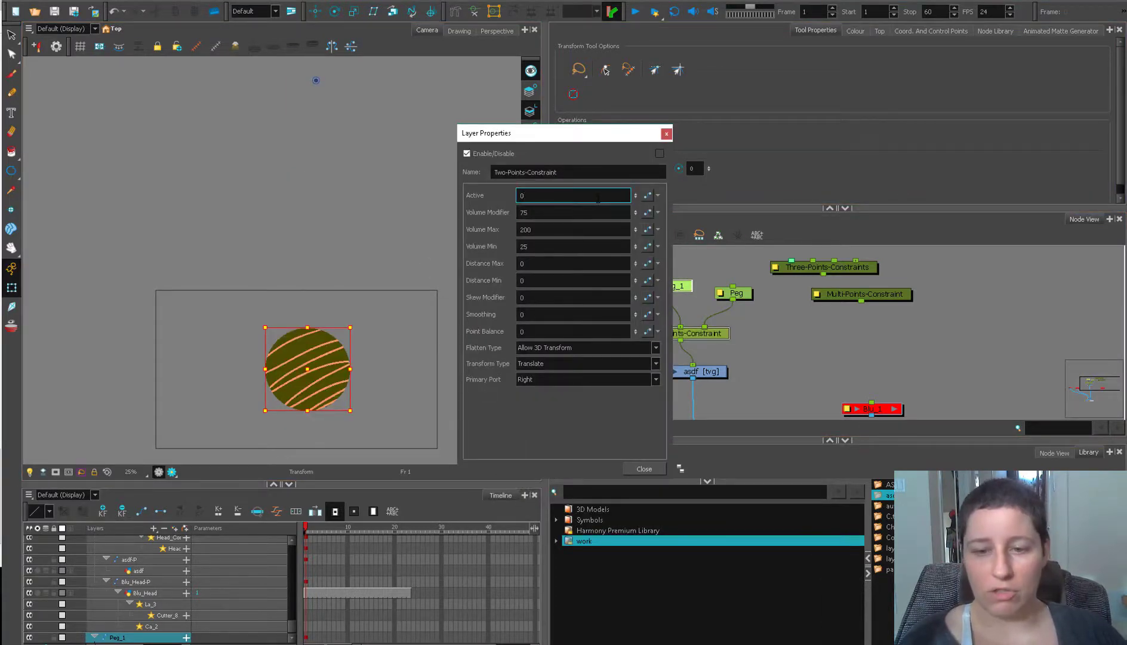
key("BackSpace")
type("100")
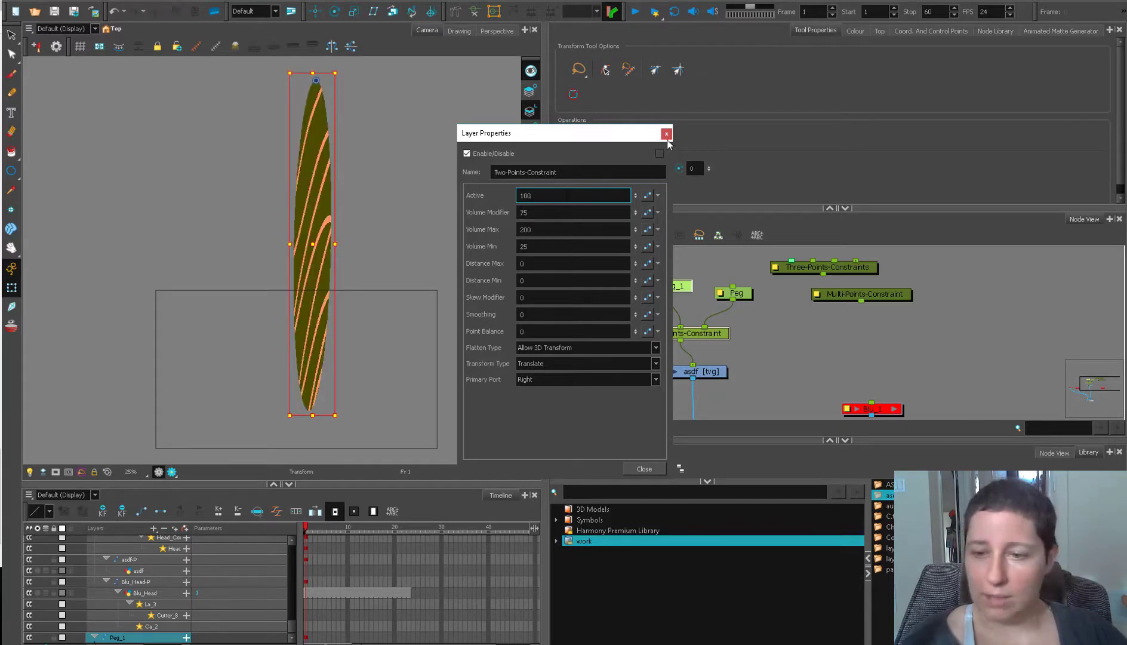
Try Volume Modifier values of 375, 320 and 58 on the Two-Points-Constraint, and move Peg_1 down to shorten the ellipse
key("Tab")
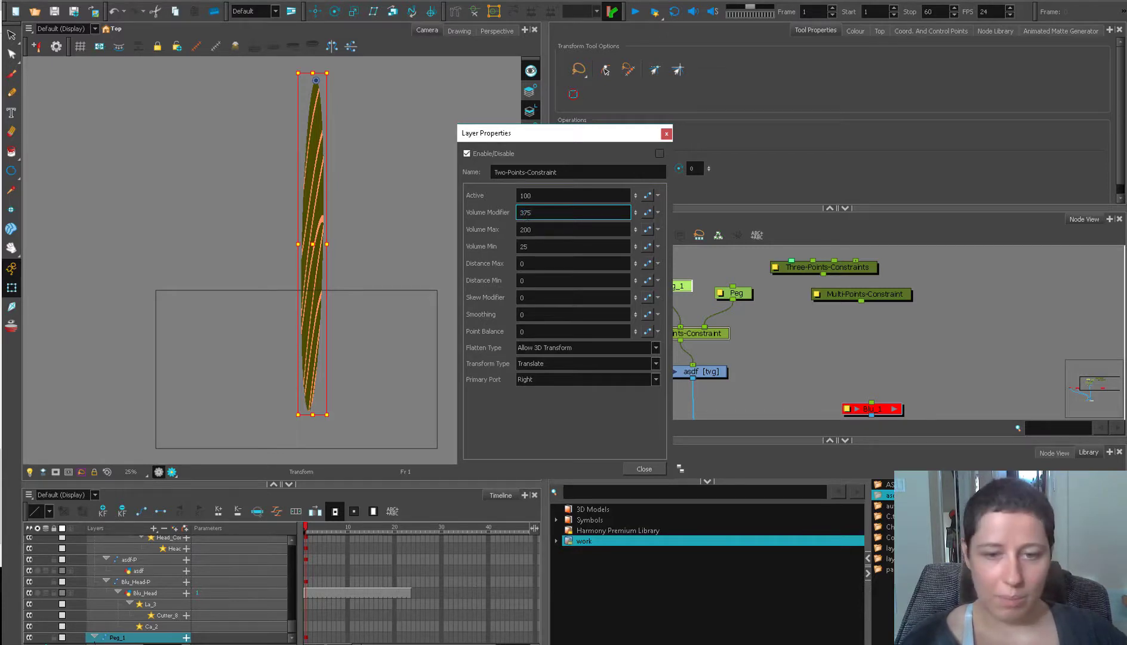
left_click_drag(635, 213, 637, 214)
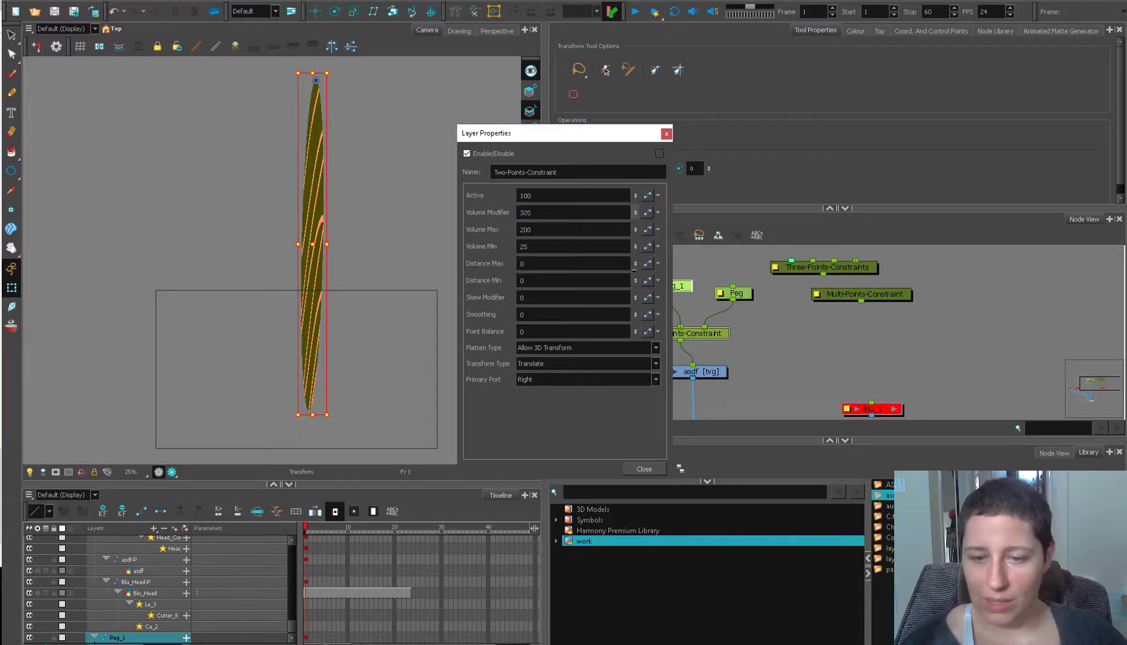
left_click_drag(636, 402, 634, 405)
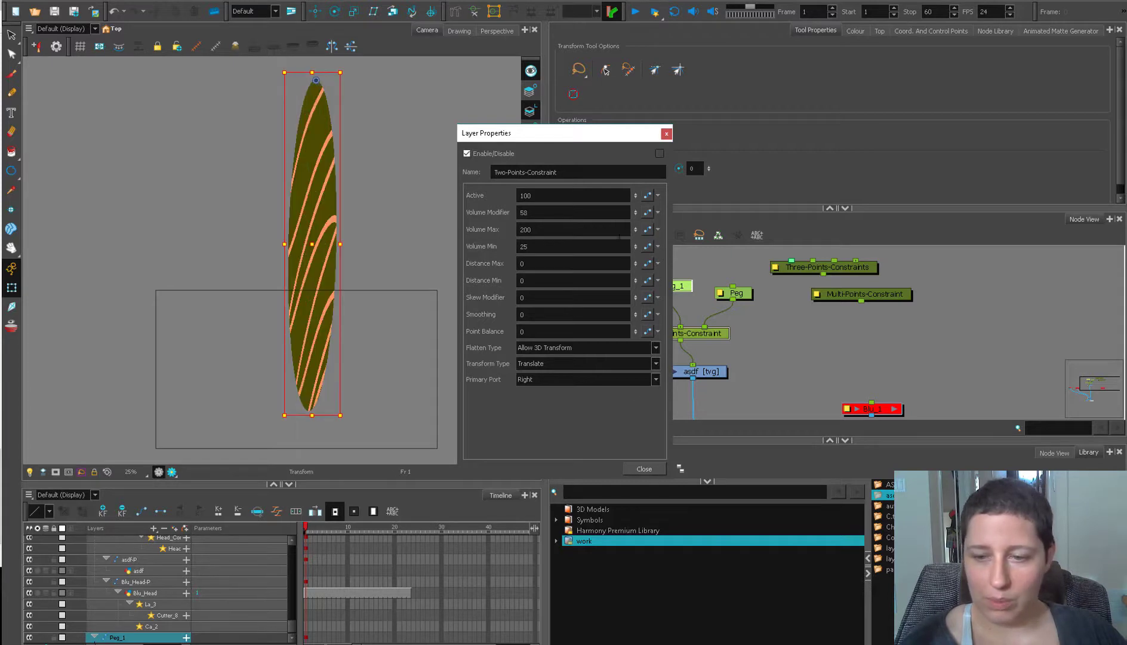
mouse_move(315, 243)
left_mouse_down()
mouse_move(302, 283)
mouse_move(307, 397)
left_mouse_up()
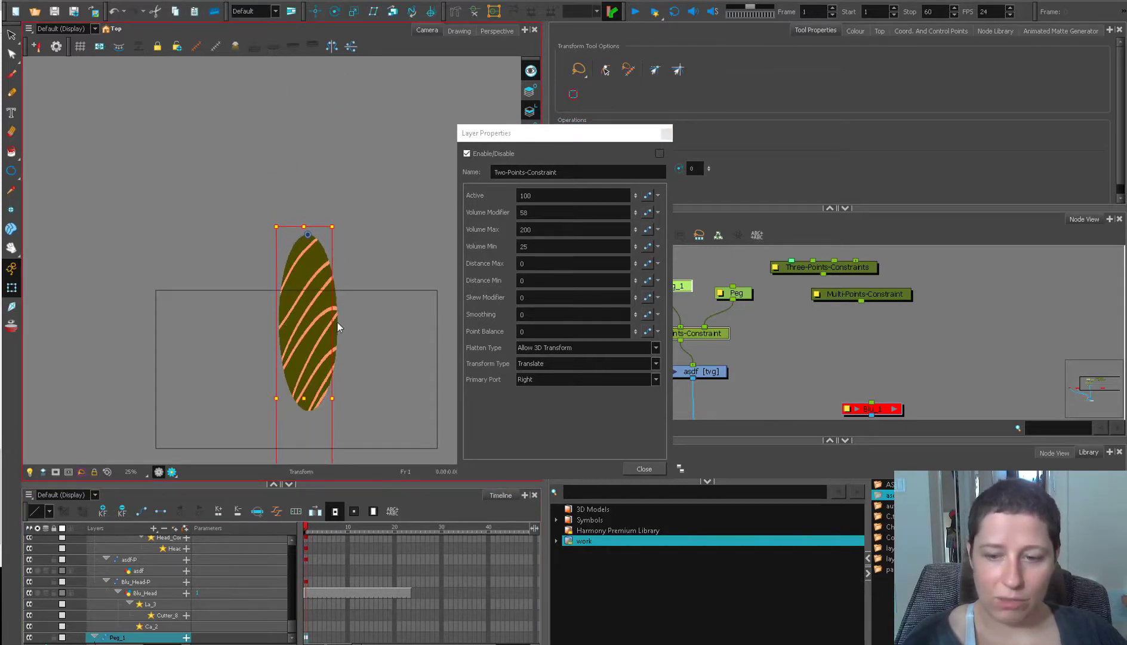
Set the Volume Modifier to 0 and move Peg_1 up and down to test stretching without volume preservation
left_click(573, 212)
type("1")
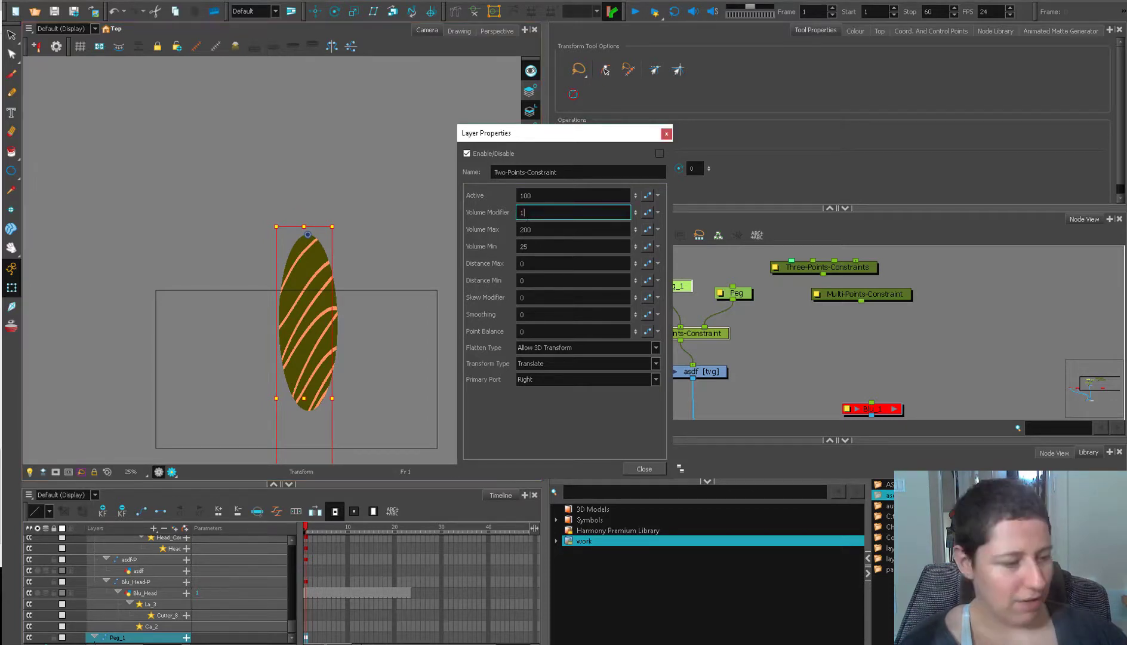
type("0")
key("Return")
left_click_drag(308, 268, 296, 401)
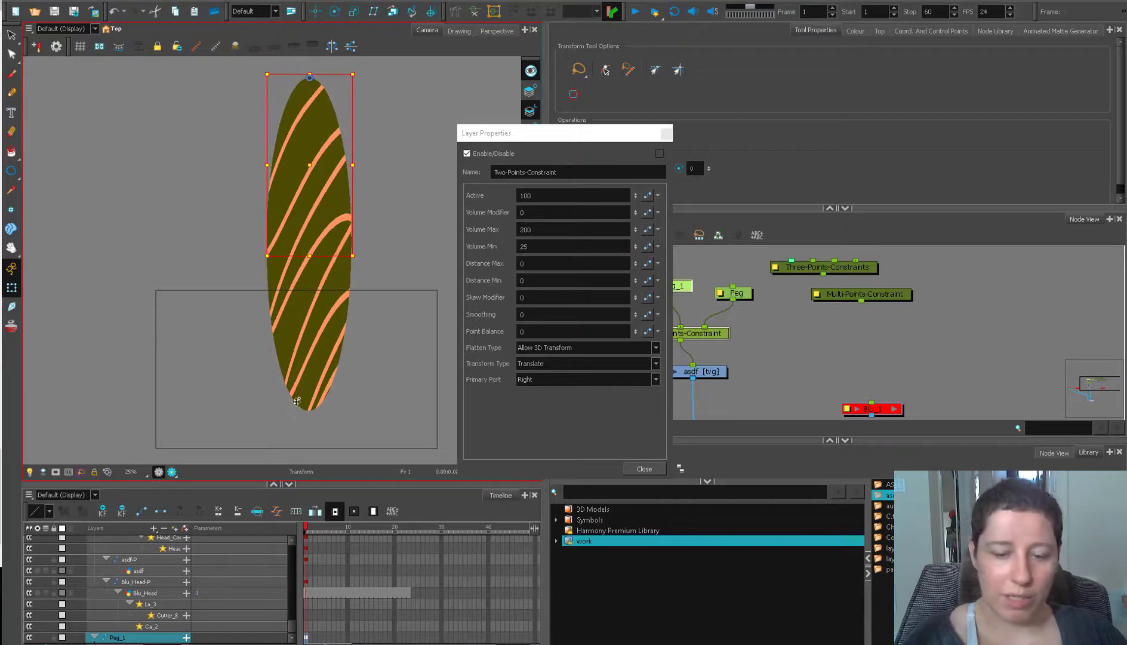
Move the Layer Properties window off the Camera view, set the Volume Modifier to 100, and lower Peg_1 slightly
left_click_drag(537, 133, 614, 197)
type("100")
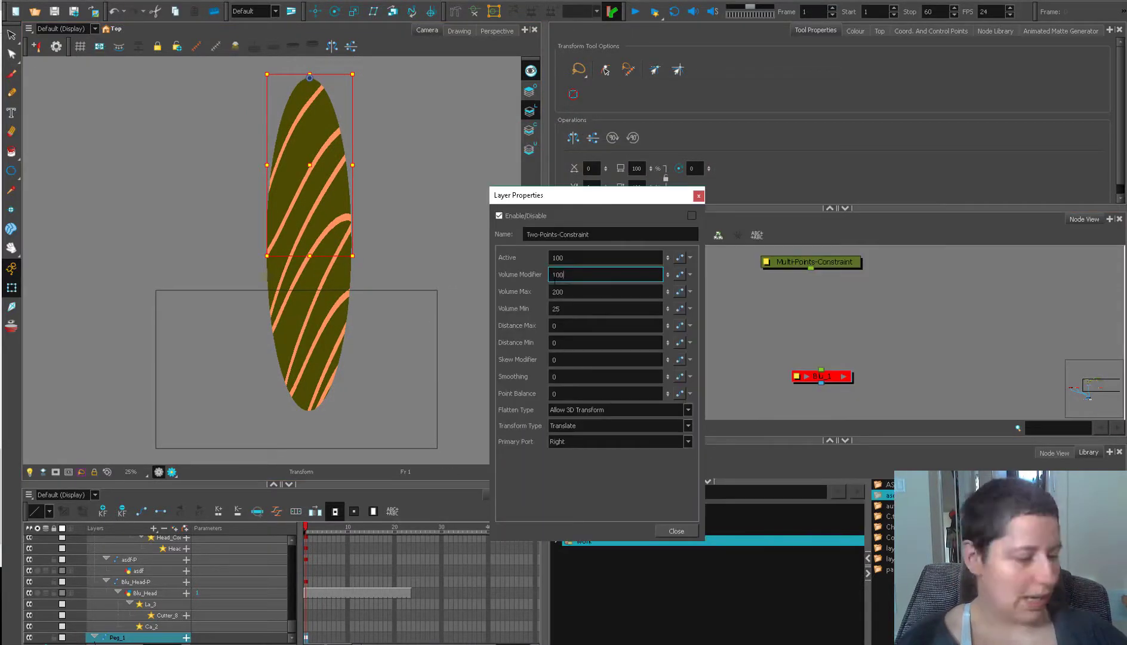
key("Return")
left_click_drag(309, 249, 307, 332)
Try another Volume Modifier value while moving Peg_1 further down, and set the modifier to 50
double_click(554, 274)
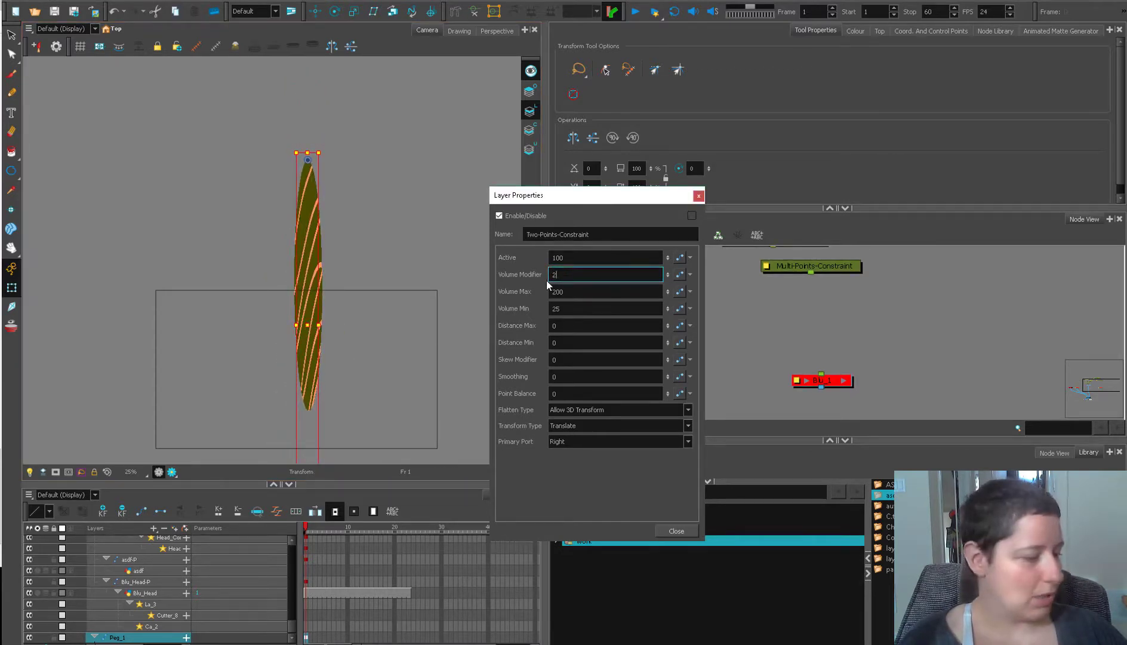
key("Return")
left_click_drag(306, 287, 311, 324)
double_click(554, 275)
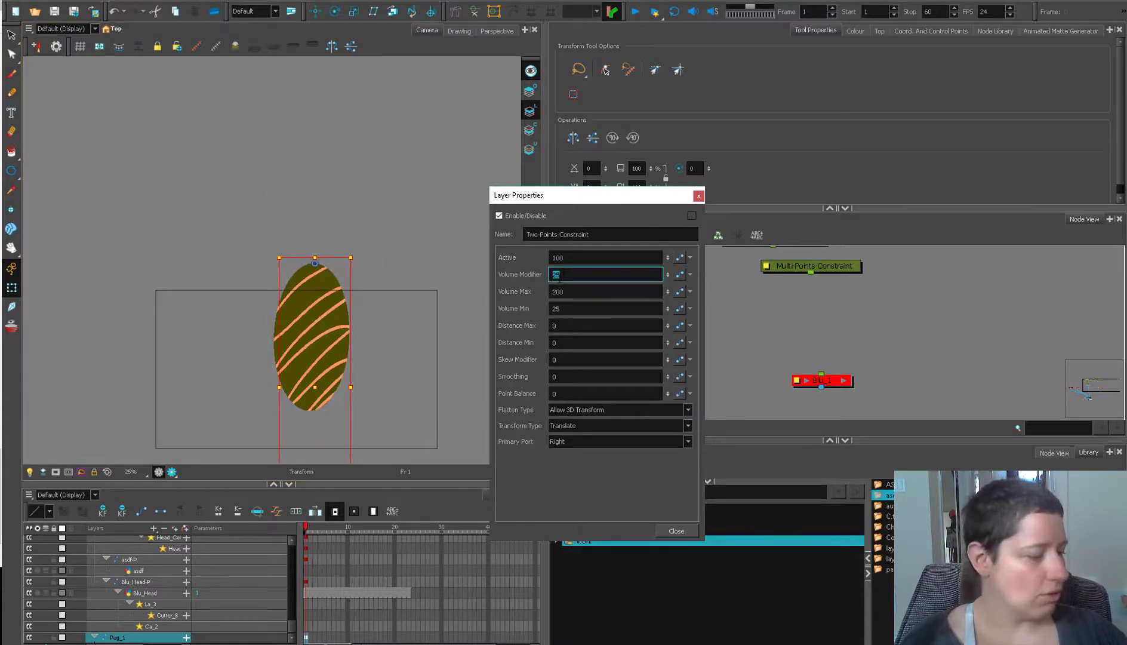
type("50")
key("Return")
Set Volume Max to 100 and move Peg_1 up and back down to test the limit
left_click(554, 292)
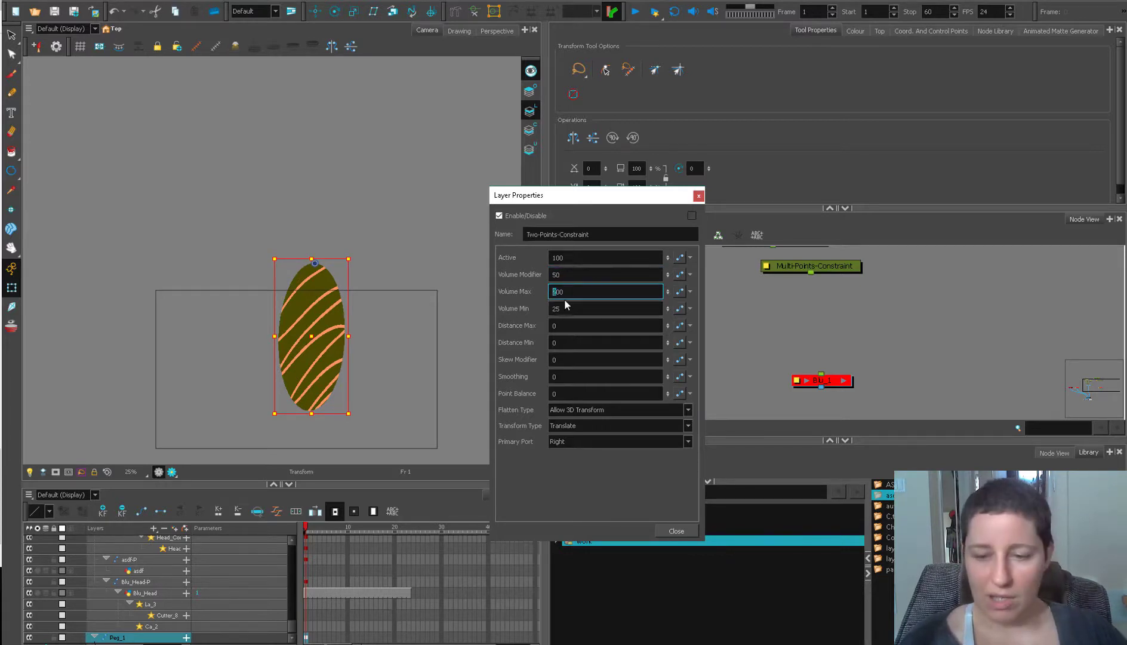
type("1")
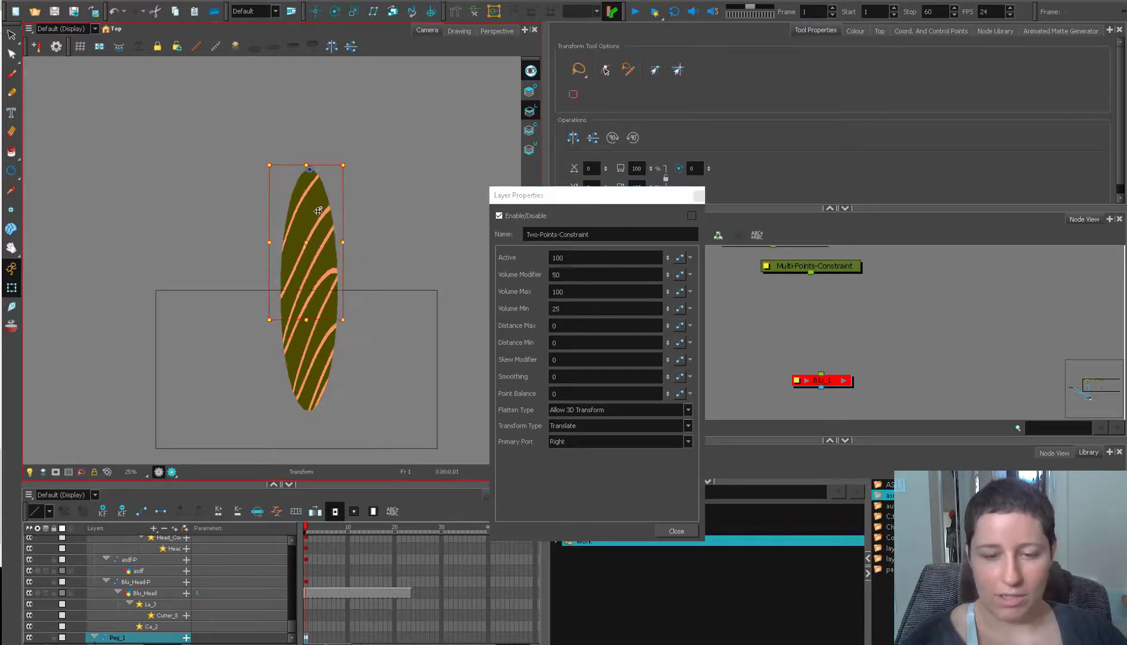
mouse_move(316, 347)
left_mouse_down()
mouse_move(308, 397)
mouse_move(312, 239)
mouse_move(320, 371)
left_mouse_up()
Squash the drawing nearly flat by lowering Peg_1, and set Volume Max to 300
left_click(555, 291)
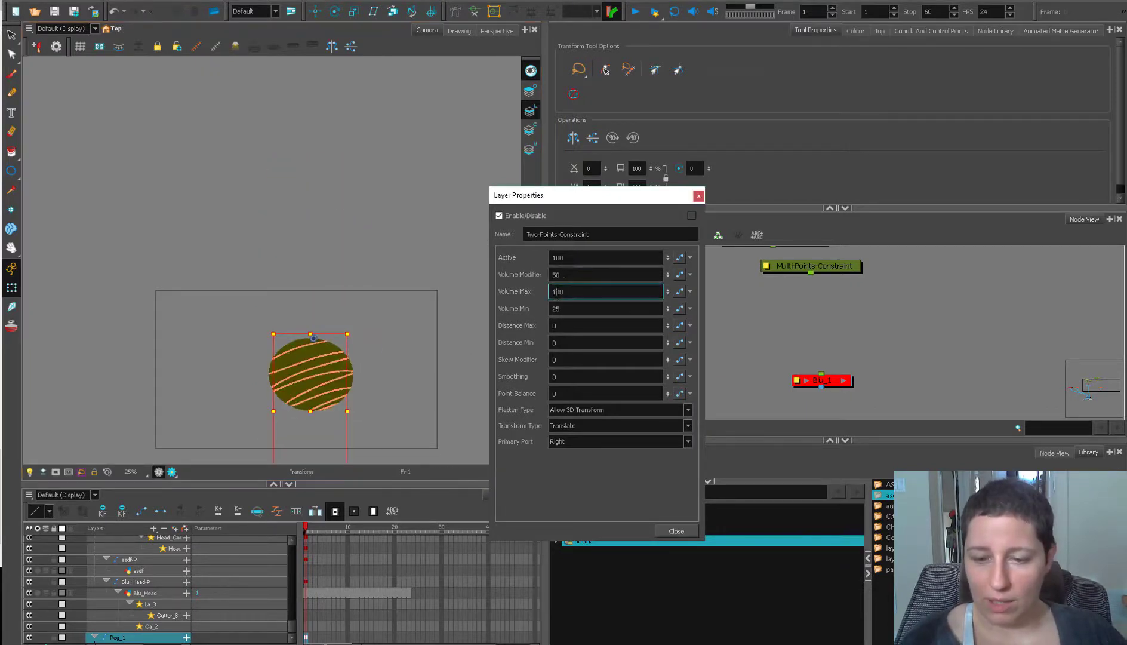
mouse_move(405, 368)
left_mouse_down()
mouse_move(312, 432)
mouse_move(311, 374)
mouse_move(314, 423)
left_mouse_up()
left_click(556, 292)
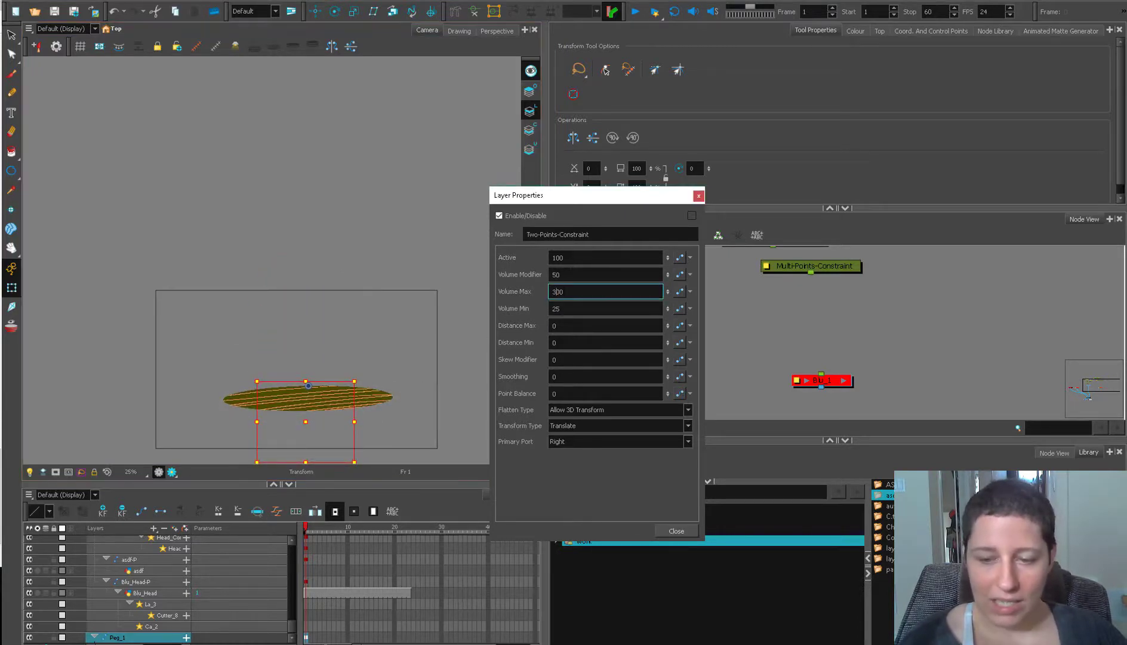
key("Return")
left_click_drag(311, 400, 312, 412)
Set Volume Max to 400 and the Volume Modifier to 100, and raise Peg_1 until the drawing is nearly round
left_click(561, 292)
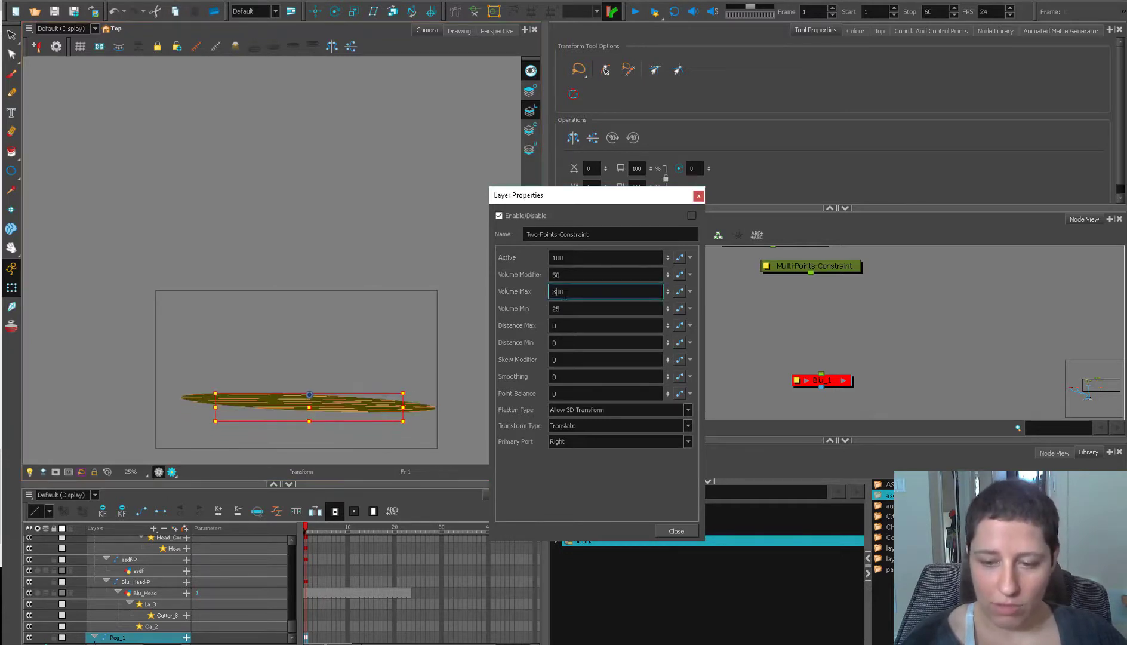
key("BackSpace")
type("4")
key("Return")
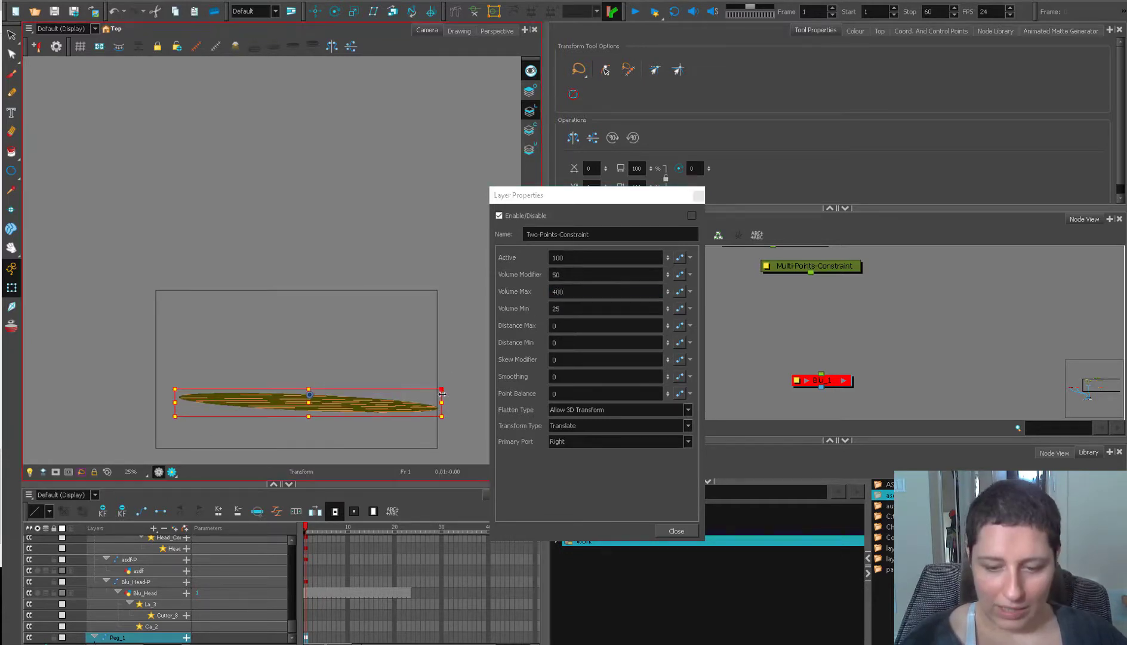
left_click(566, 274)
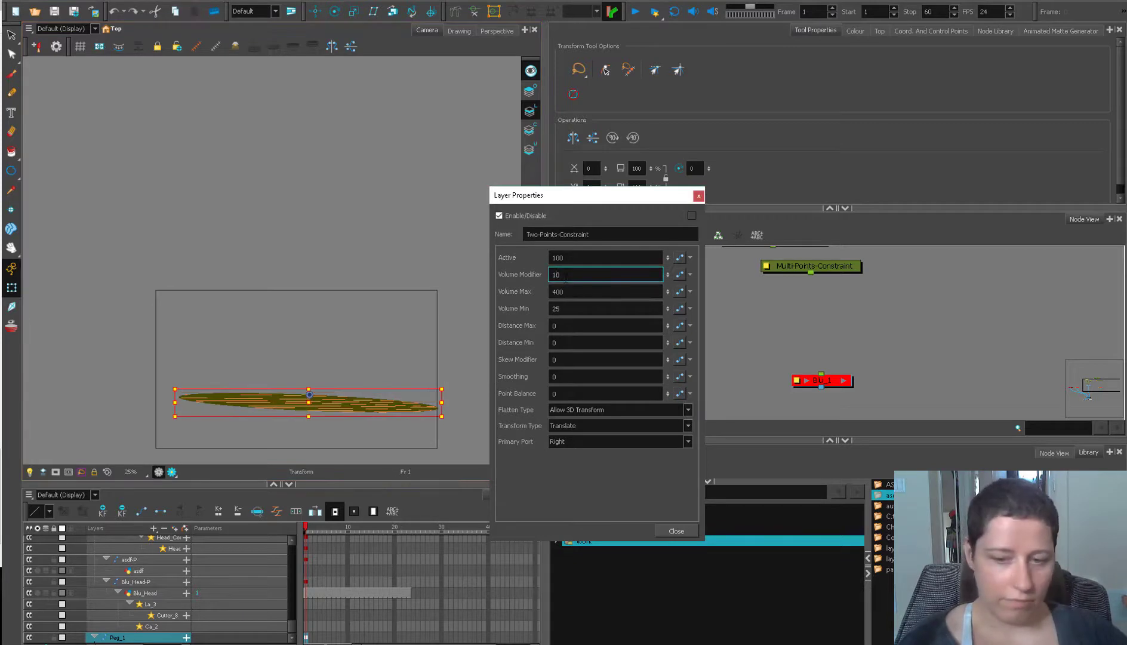
type("100")
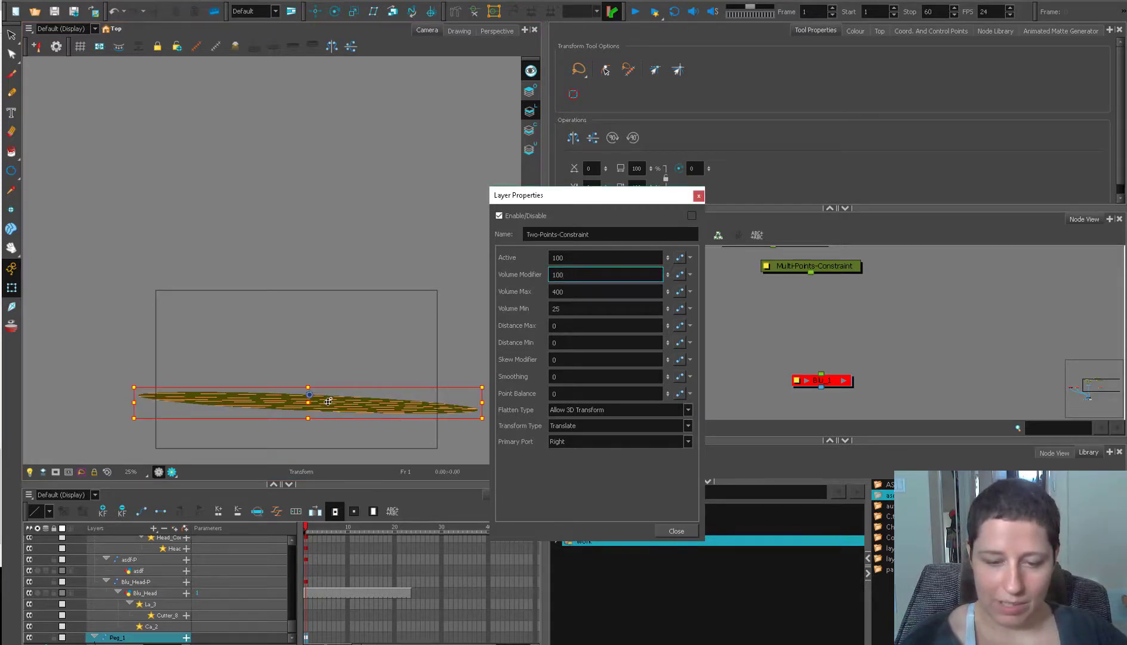
left_click_drag(314, 406, 316, 346)
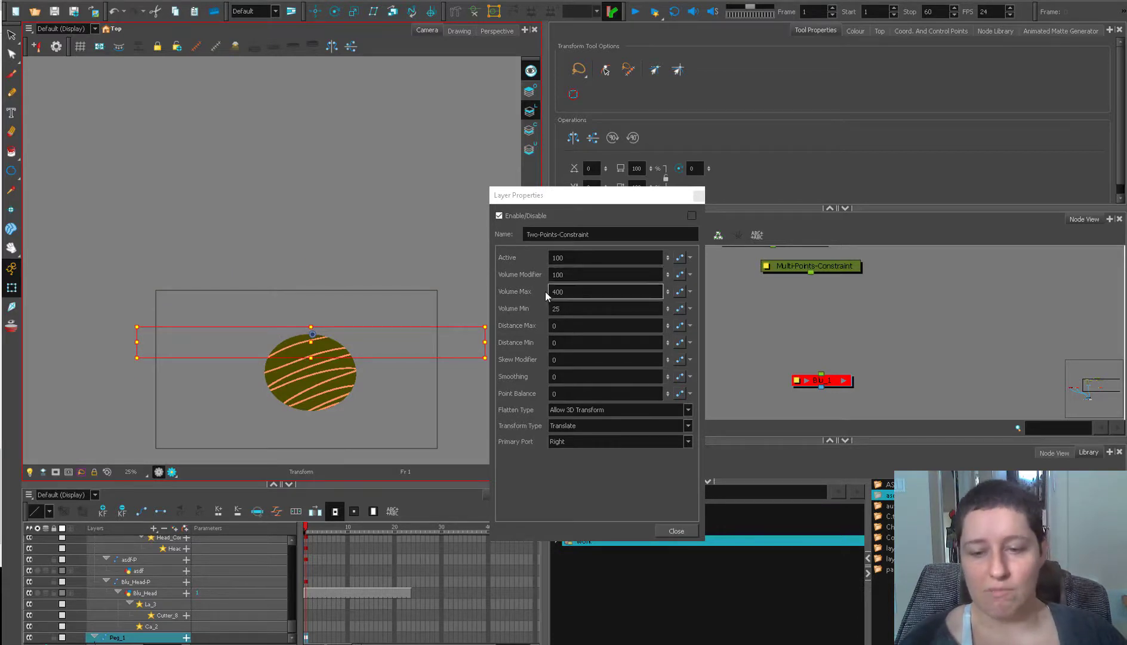
Try squashing the drawing flat and stretching it tall with Peg_1, and undo both moves
left_click_drag(315, 350, 294, 437)
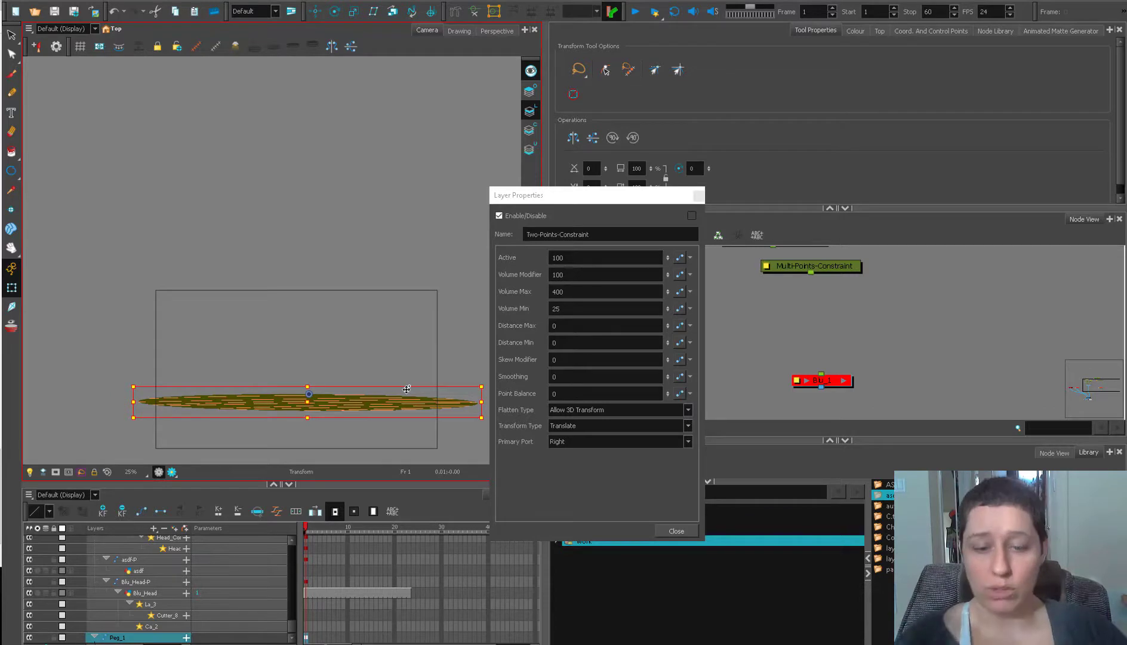
left_click_drag(407, 390, 310, 60)
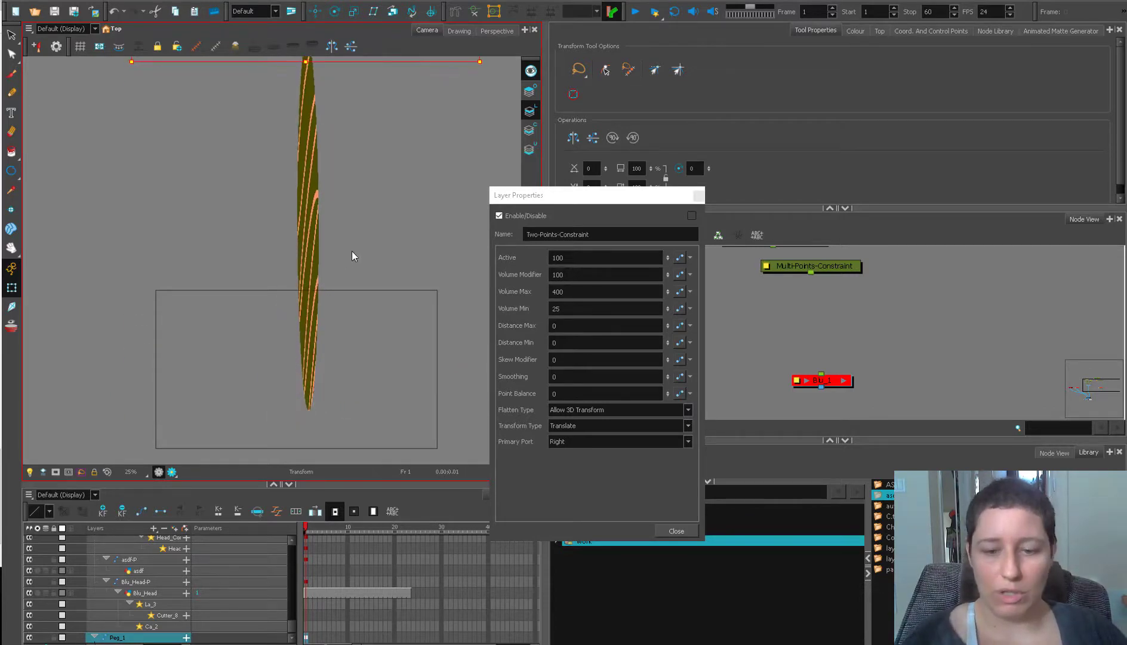
key("ctrl+z")
key("ctrl+z")
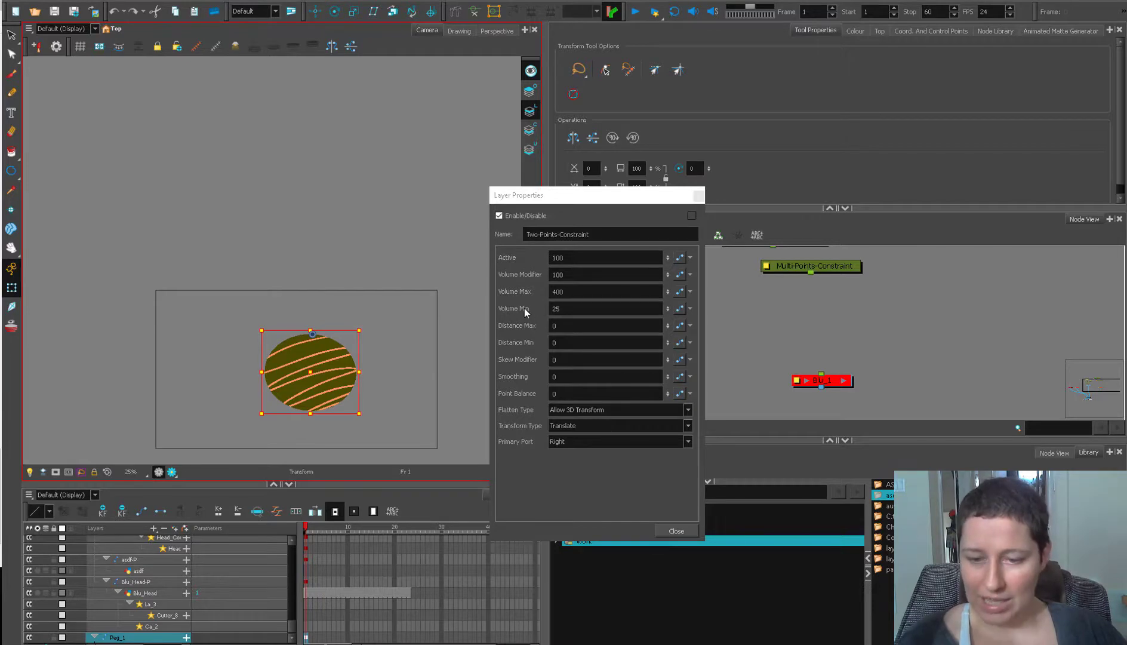
Try Volume Min at 0 while moving Peg_1, and set Volume Min to 40
double_click(558, 309)
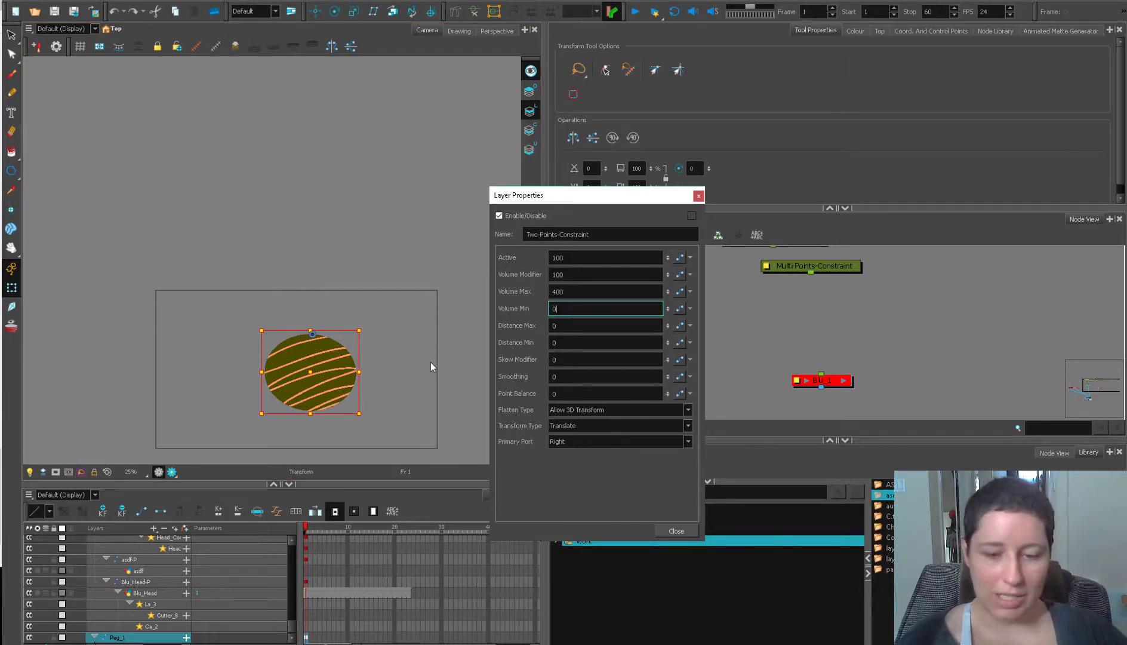
mouse_move(313, 371)
left_mouse_down()
mouse_move(311, 447)
mouse_move(315, 372)
left_mouse_up()
left_click(553, 308)
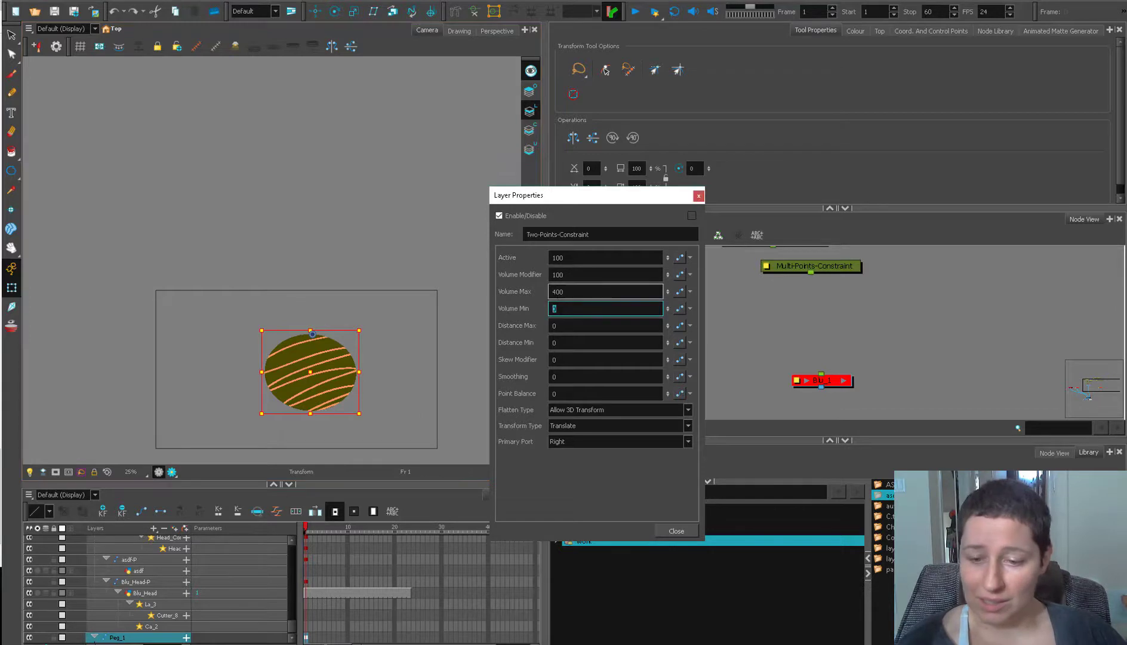
type("40")
key("Tab")
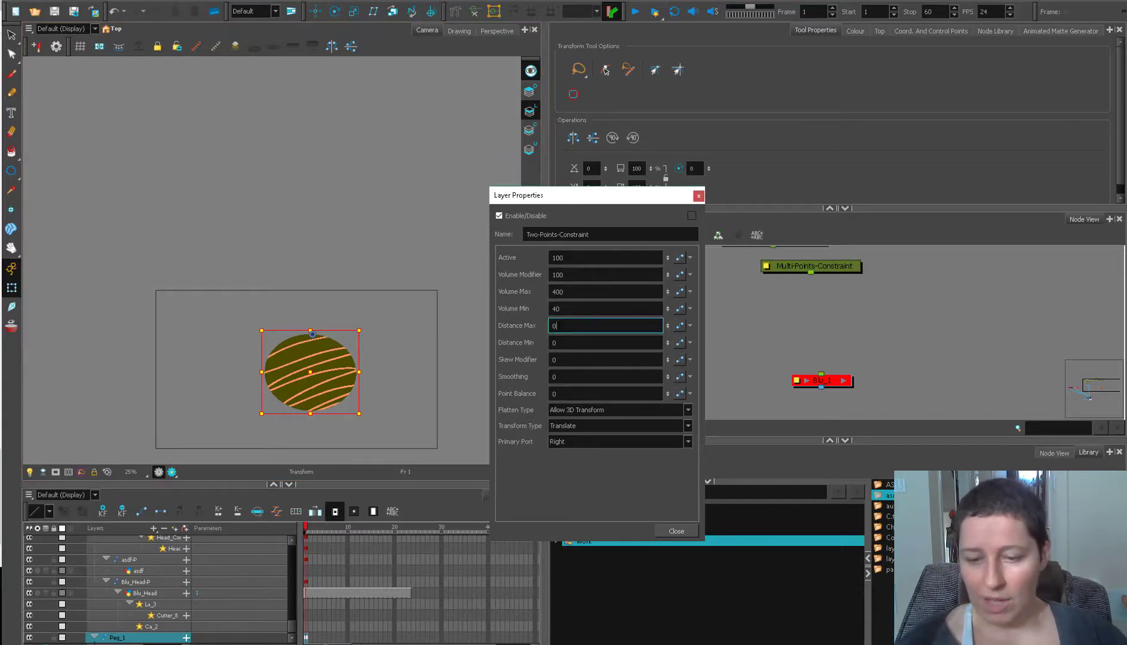
Try Distance Max at 5 and 14 while moving Peg_1, and restore it to 0
type("5")
key("Return")
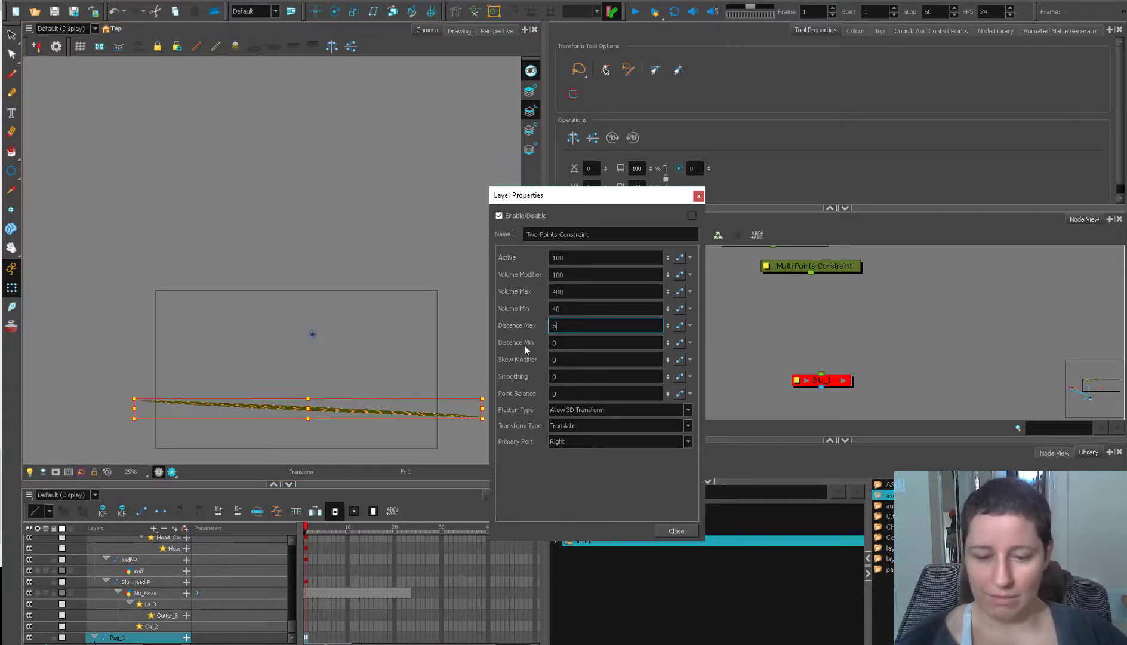
mouse_move(313, 401)
left_mouse_down()
mouse_move(318, 254)
mouse_move(311, 400)
left_mouse_up()
left_click(604, 325)
type("10")
key("Return")
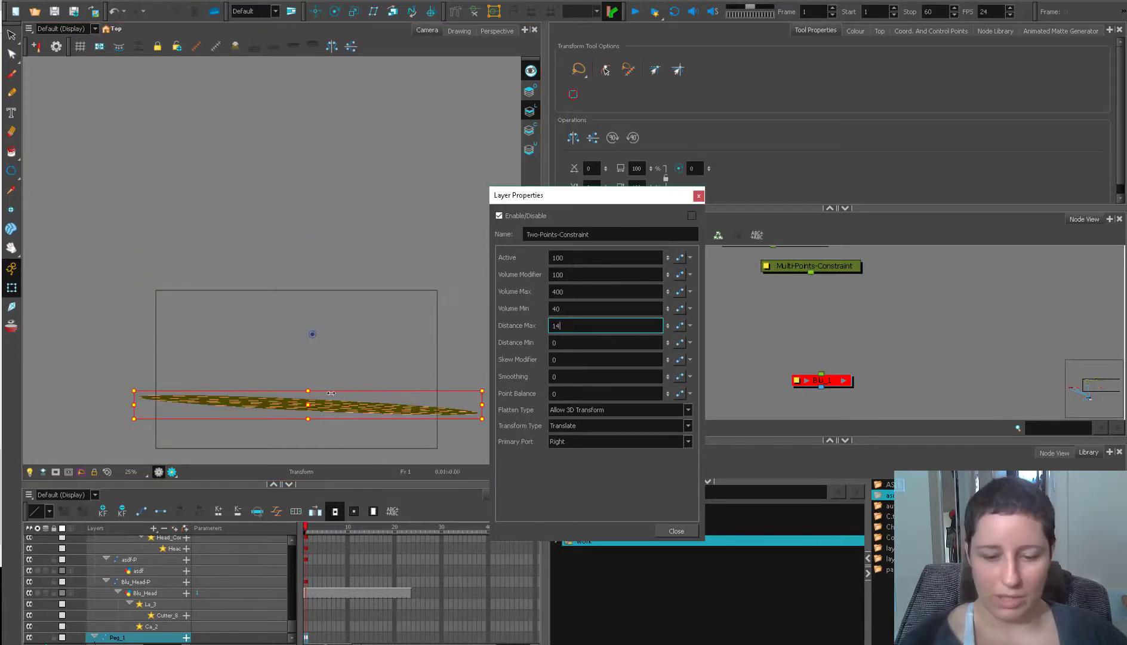
type("0")
key("Return")
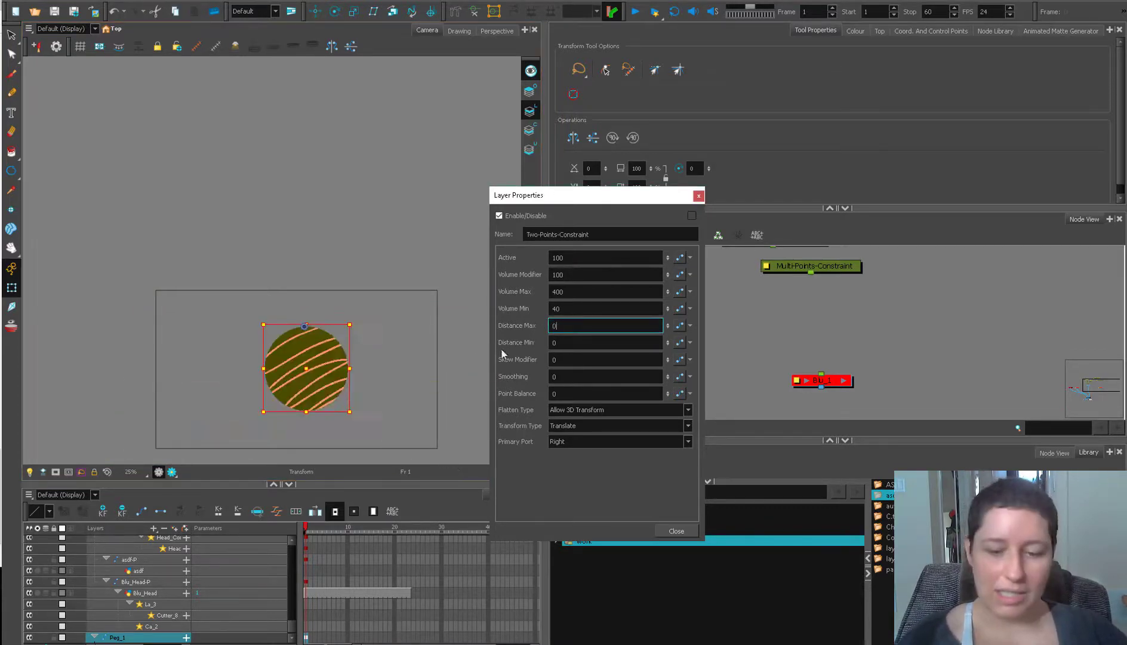
Try moving Peg_1 with the distance limits and Skew Modifier at 0, and undo the moves
mouse_move(310, 364)
left_mouse_down()
mouse_move(314, 102)
mouse_move(311, 398)
mouse_move(305, 381)
left_mouse_up()
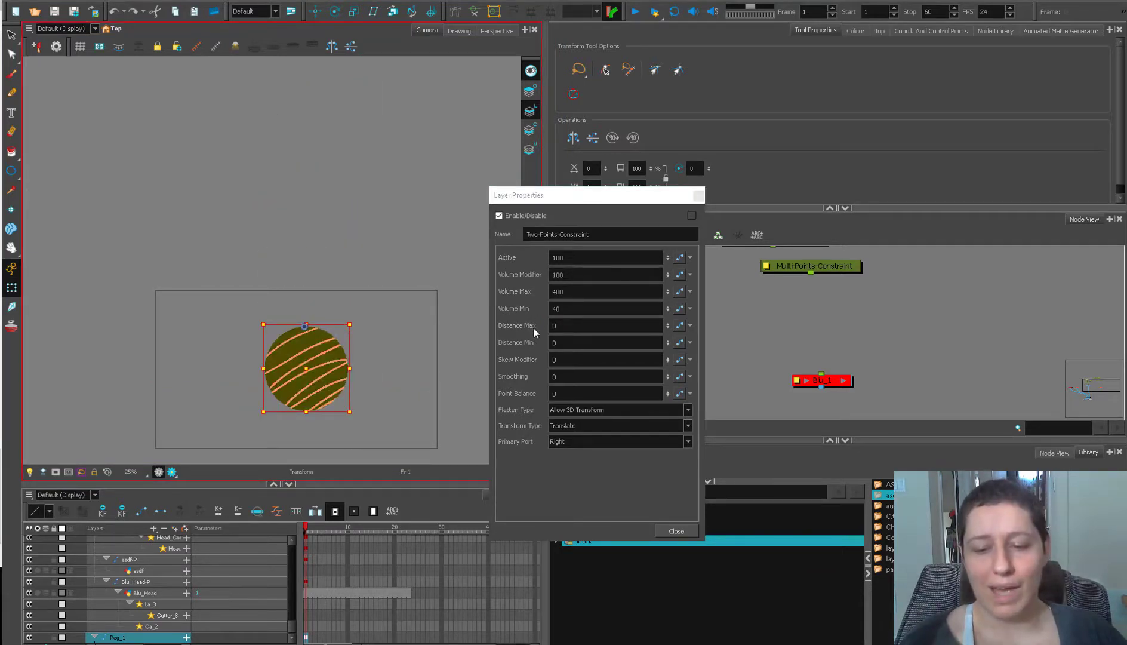
mouse_move(311, 381)
left_mouse_down()
mouse_move(316, 423)
mouse_move(311, 369)
left_mouse_up()
key("ctrl+z")
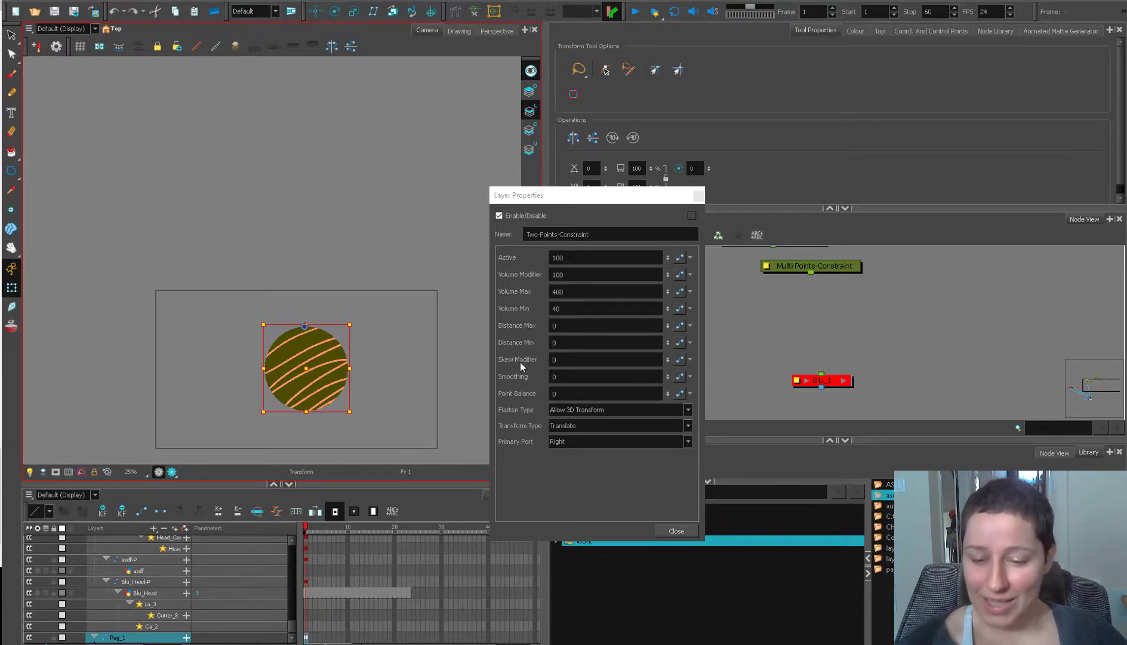
left_click(554, 359)
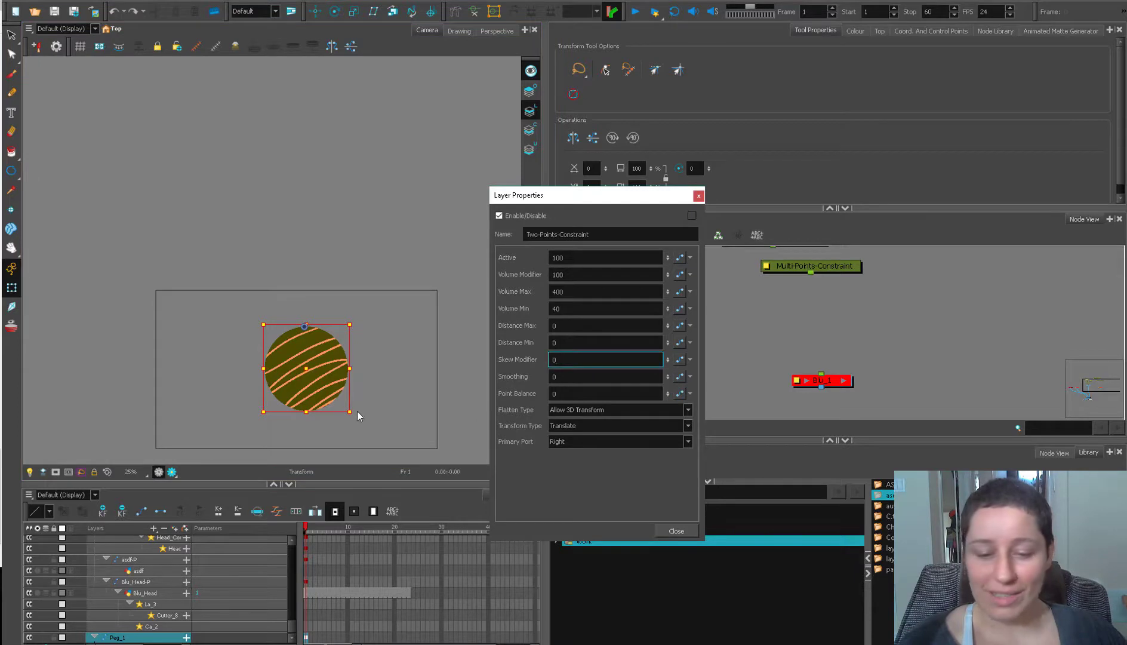
mouse_move(308, 366)
left_mouse_down()
mouse_move(263, 385)
mouse_move(357, 478)
mouse_move(327, 353)
mouse_move(340, 376)
mouse_move(225, 410)
mouse_move(419, 407)
mouse_move(346, 412)
mouse_move(314, 445)
mouse_move(353, 506)
mouse_move(305, 432)
mouse_move(281, 469)
mouse_move(254, 447)
mouse_move(260, 381)
mouse_move(333, 394)
mouse_move(296, 376)
left_mouse_up()
key("ctrl+z")
Try the Skew Modifier at 100 and return it to 0
double_click(554, 361)
type("100")
left_click_drag(557, 365, 541, 375)
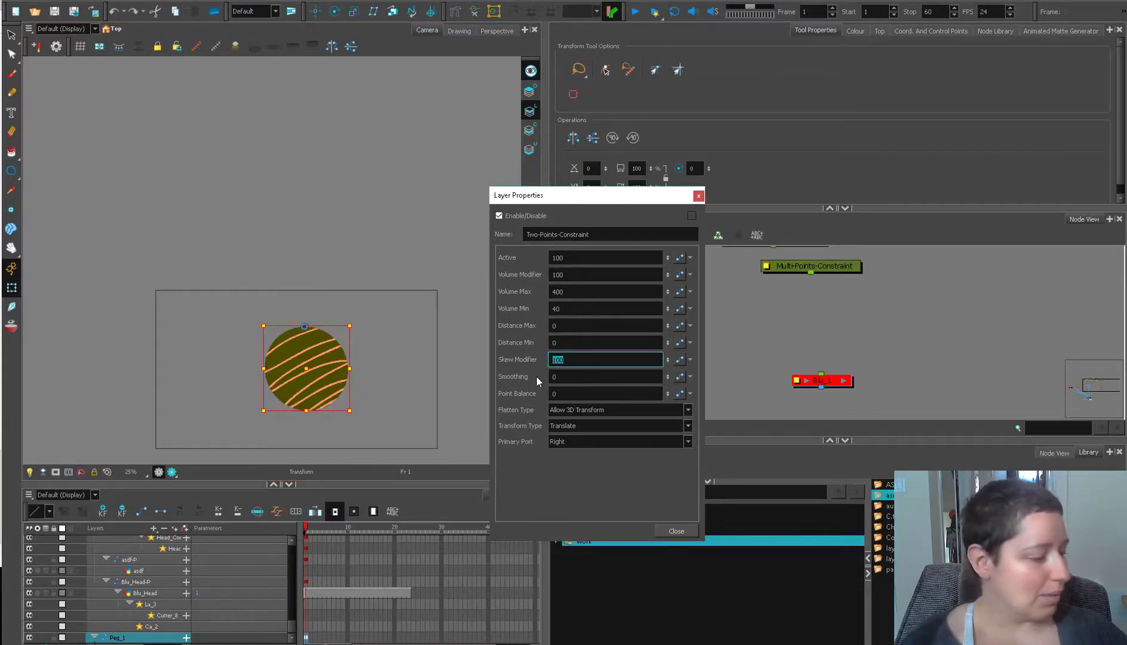
type("0")
Swing Peg_1 out to the left of the drawing and back toward its upper right to test the skew
left_click_drag(372, 380, 338, 370)
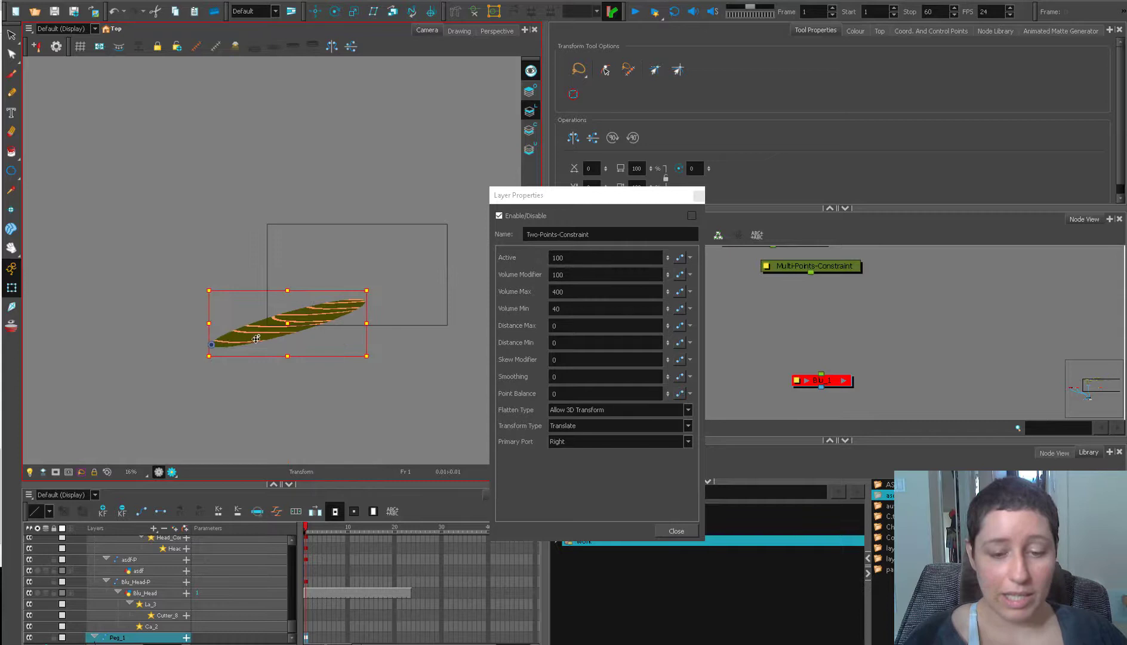
mouse_move(290, 328)
left_mouse_down()
mouse_move(150, 285)
mouse_move(248, 463)
mouse_move(270, 326)
mouse_move(299, 337)
left_mouse_up()
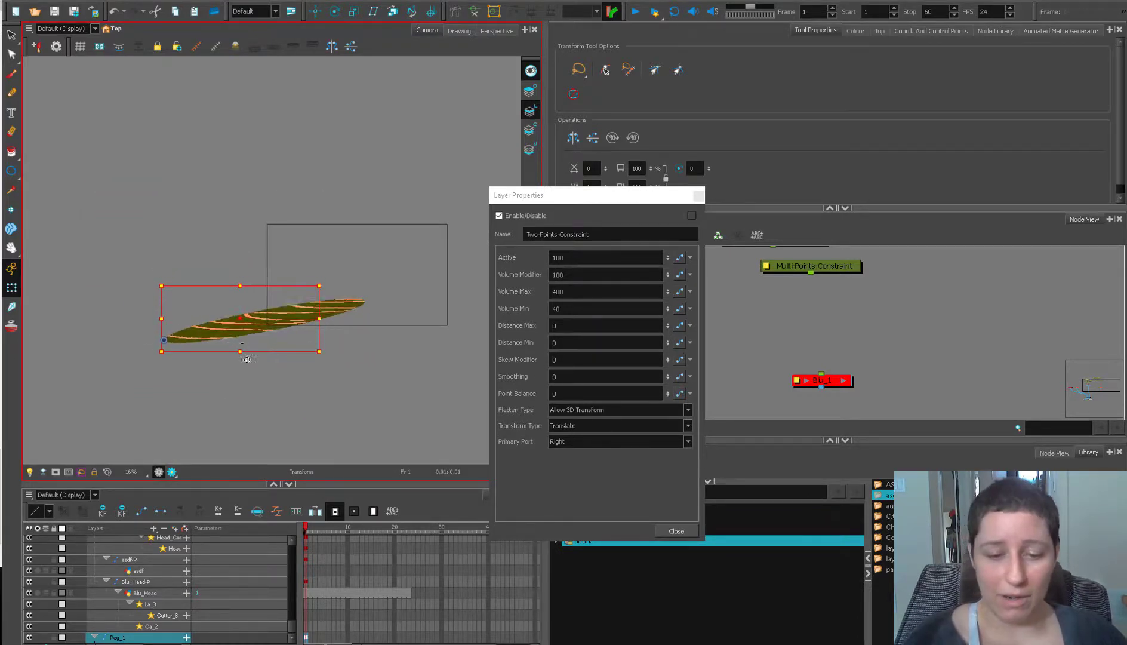
left_click_drag(235, 317, 418, 244)
scroll(386, 318, "up", 2)
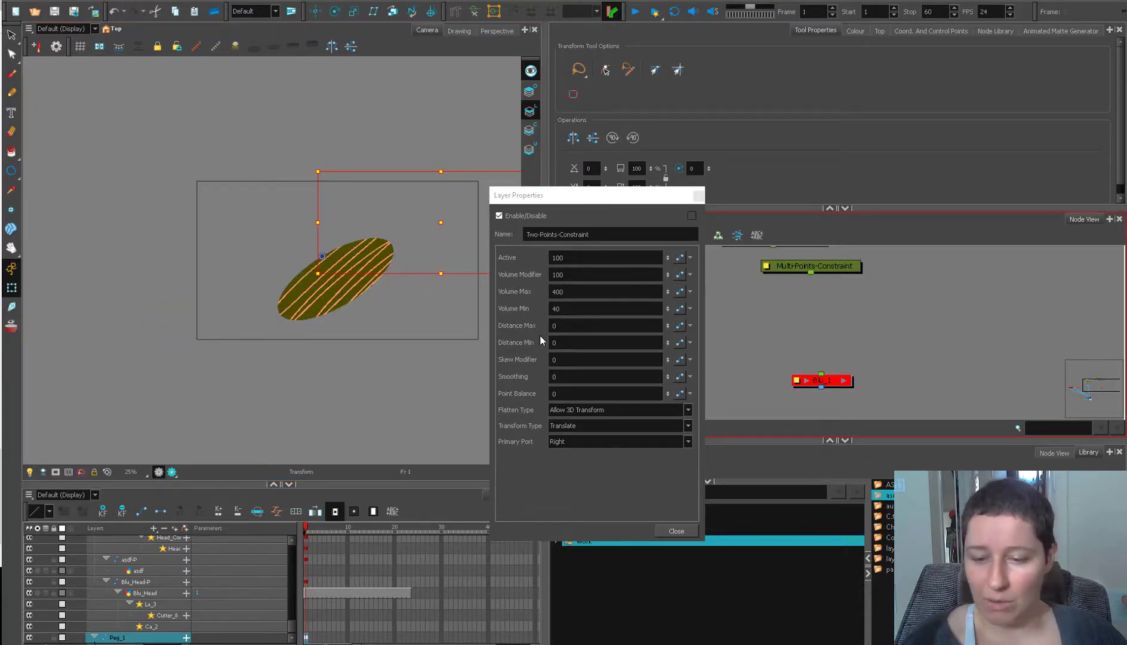
Set the constraint's Skew Modifier to 100 and move Peg_1 down toward the middle of the drawing to test the skew
left_click(561, 360)
type("1")
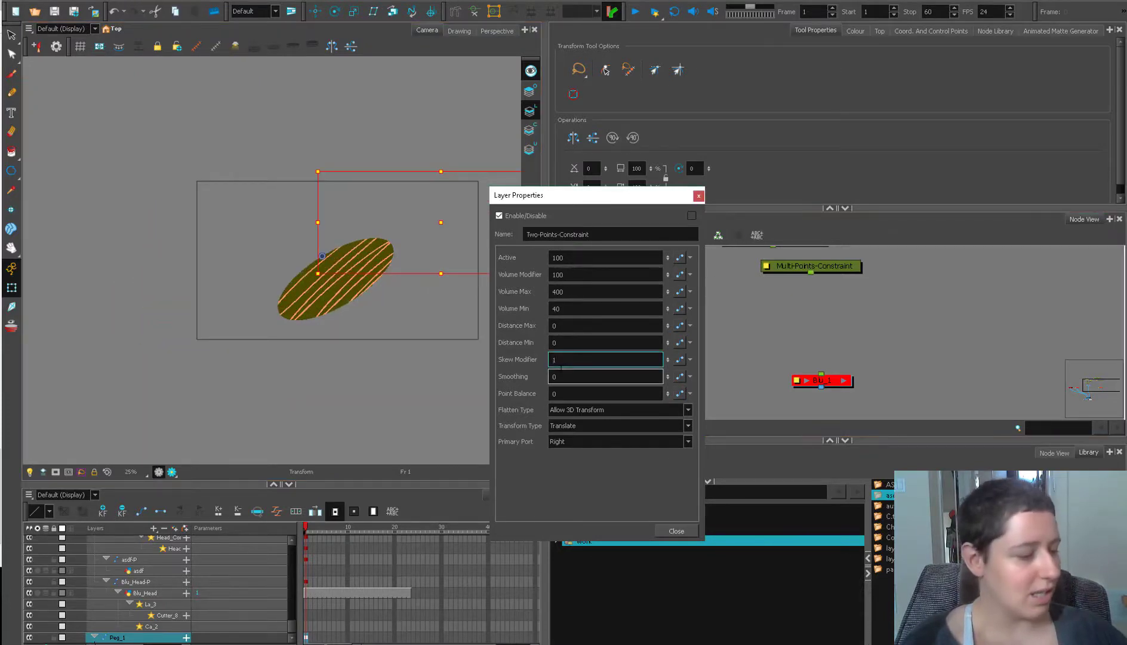
type("00")
key("Return")
mouse_move(341, 283)
left_mouse_down()
mouse_move(376, 249)
mouse_move(360, 264)
mouse_move(361, 168)
mouse_move(367, 230)
mouse_move(382, 128)
mouse_move(345, 290)
left_mouse_up()
mouse_move(353, 268)
left_mouse_down()
mouse_move(368, 251)
mouse_move(388, 281)
mouse_move(425, 290)
mouse_move(321, 289)
mouse_move(354, 285)
left_mouse_up()
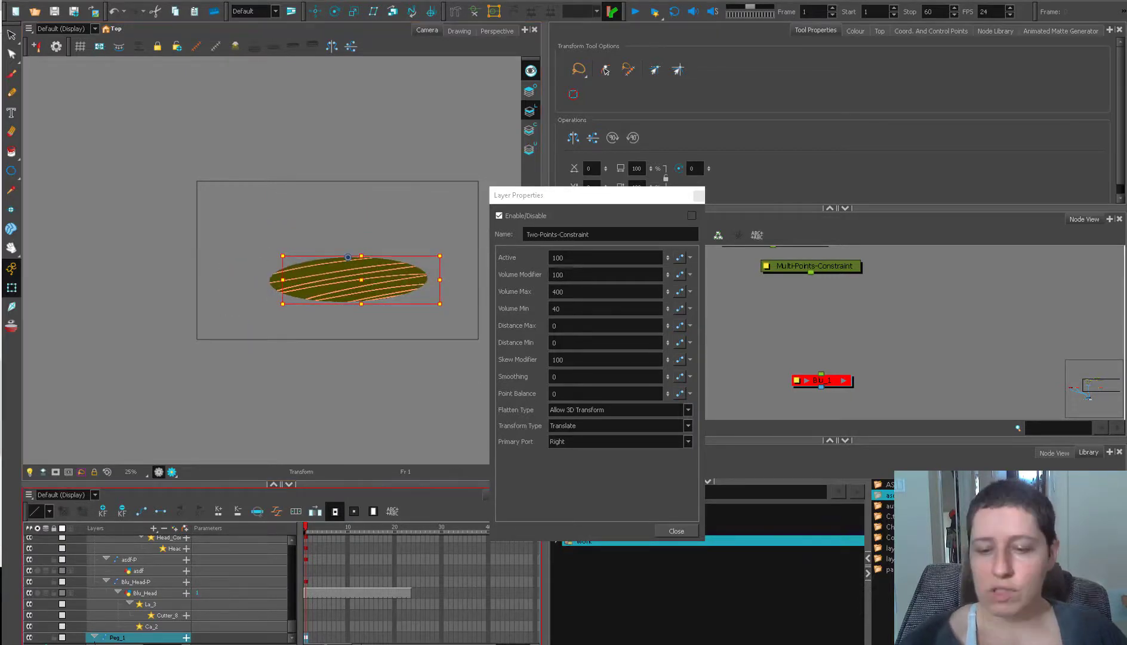
Close the constraint properties and move Peg_1 far above the drawing and part of the way back down to test the stretch
left_click(699, 195)
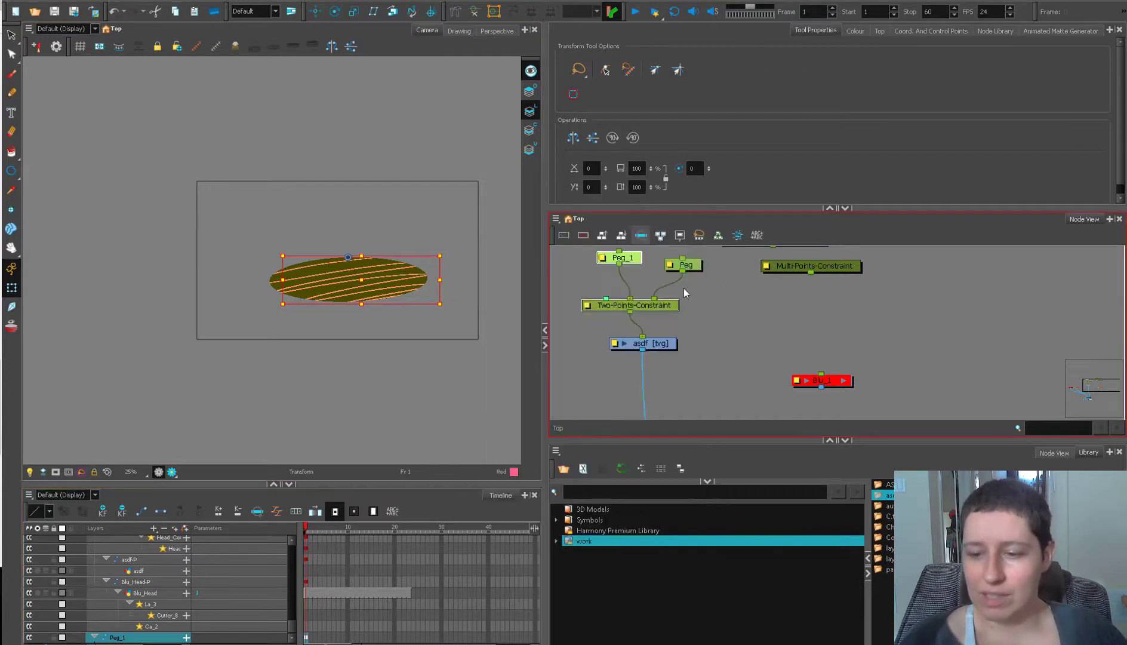
left_click(646, 272)
left_click_drag(646, 269, 652, 302)
left_click(637, 297)
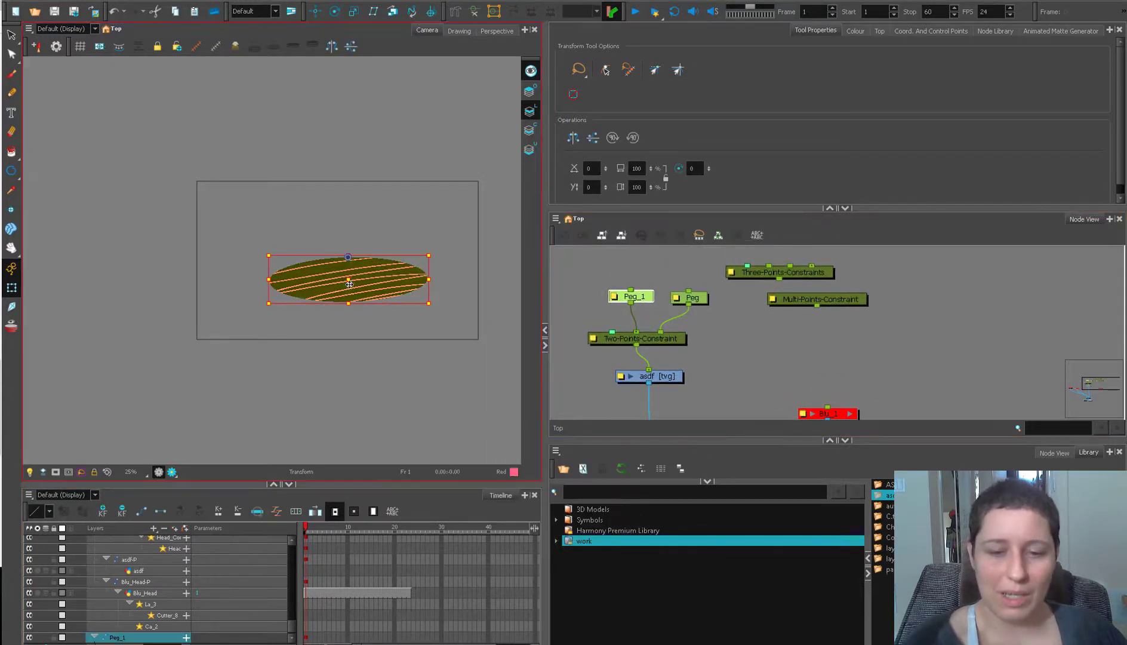
left_click_drag(352, 285, 345, 76)
left_click_drag(396, 186, 400, 238)
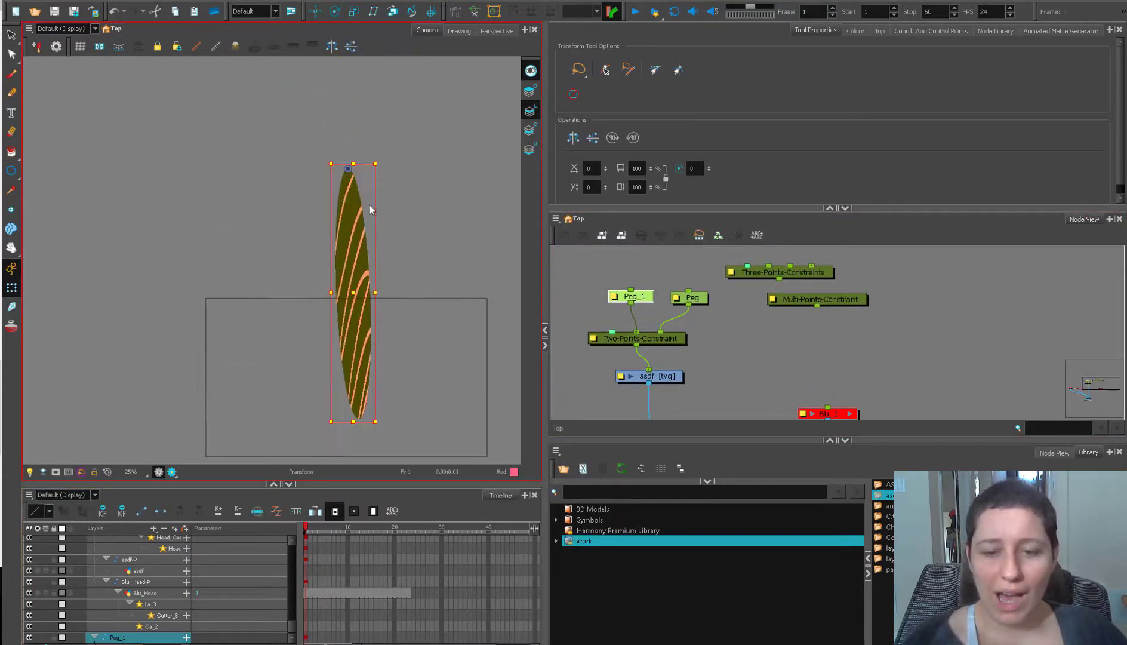
left_click_drag(356, 294, 364, 359)
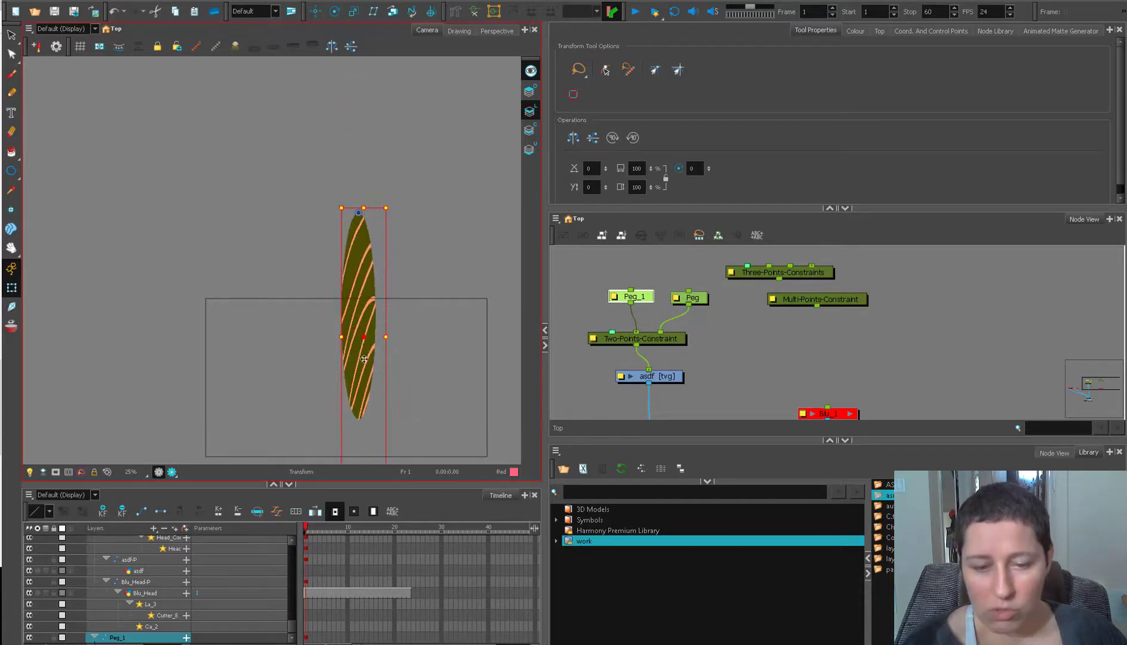
Set the constraint's Smoothing to 100, move Peg_1 upward to stretch the drawing, and close the properties
double_click(639, 338)
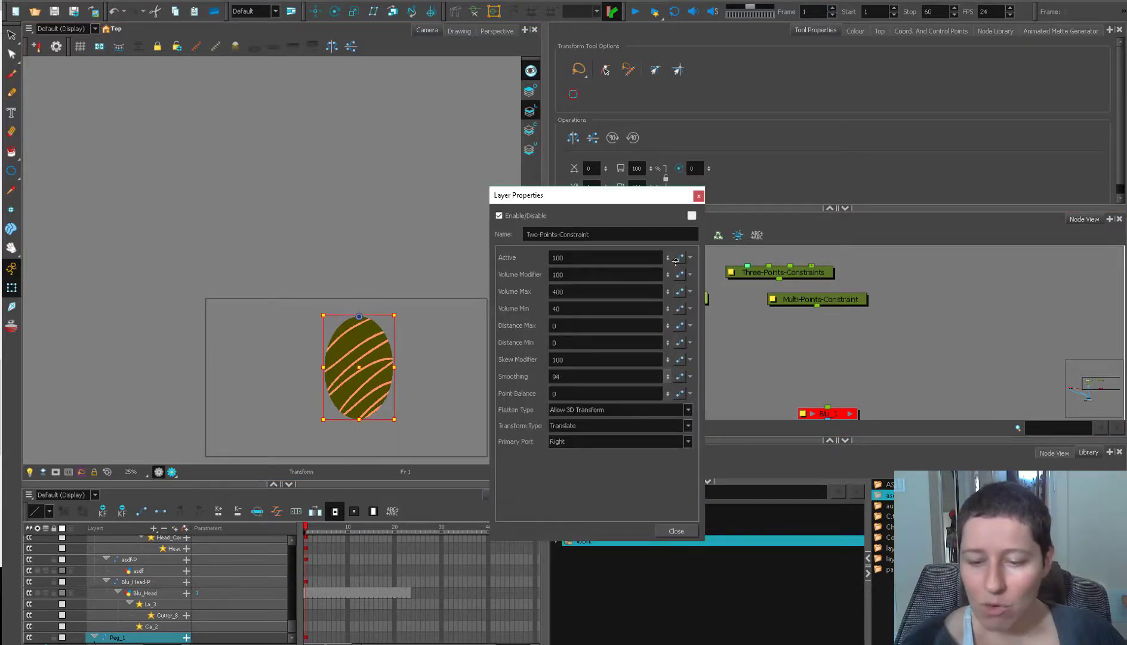
left_click_drag(363, 350, 377, 244)
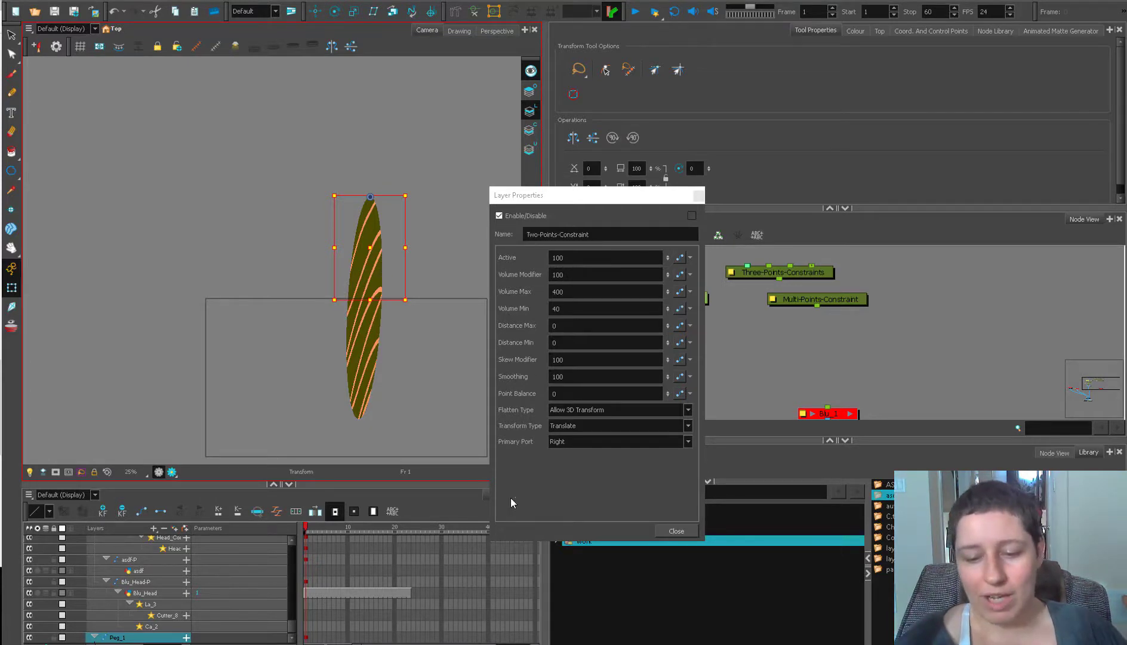
left_click(558, 395)
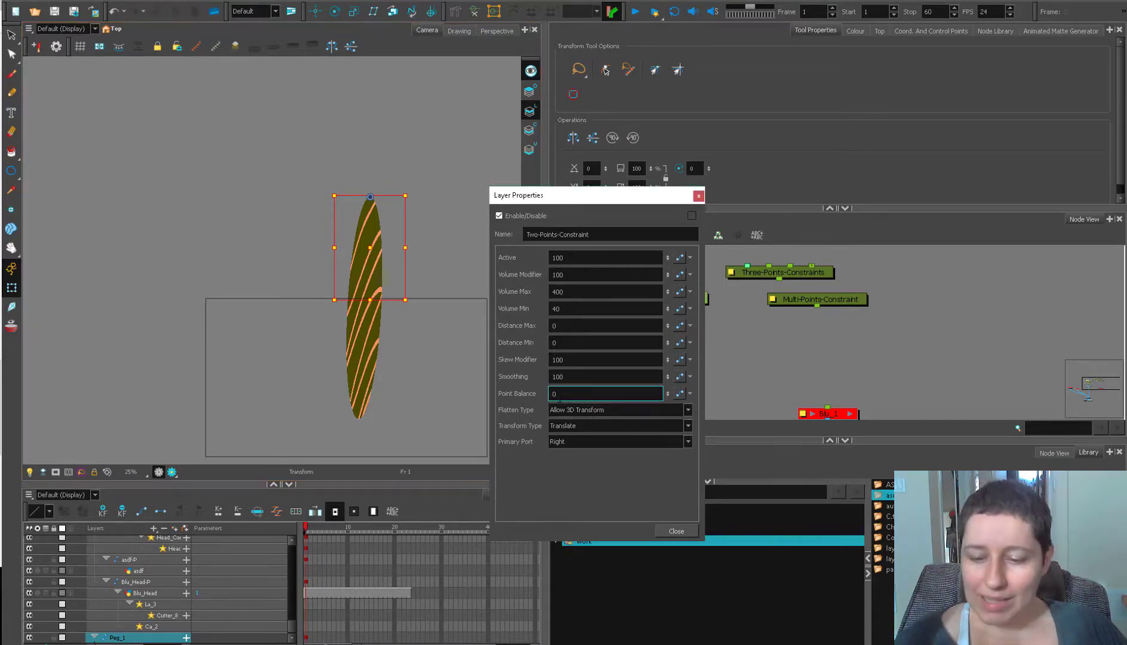
left_click(698, 195)
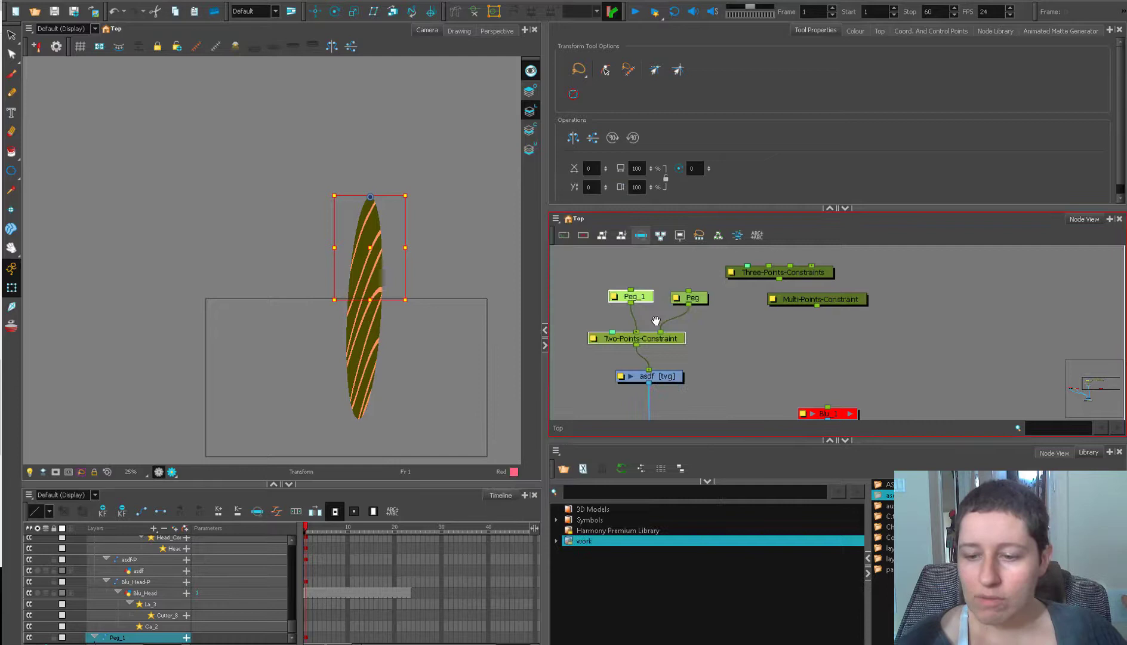
Reopen the Two-Points-Constraint properties and choose Right as the Primary Port, the port Peg connects to
left_click(734, 333)
scroll(706, 330, "up", 2)
double_click(597, 345)
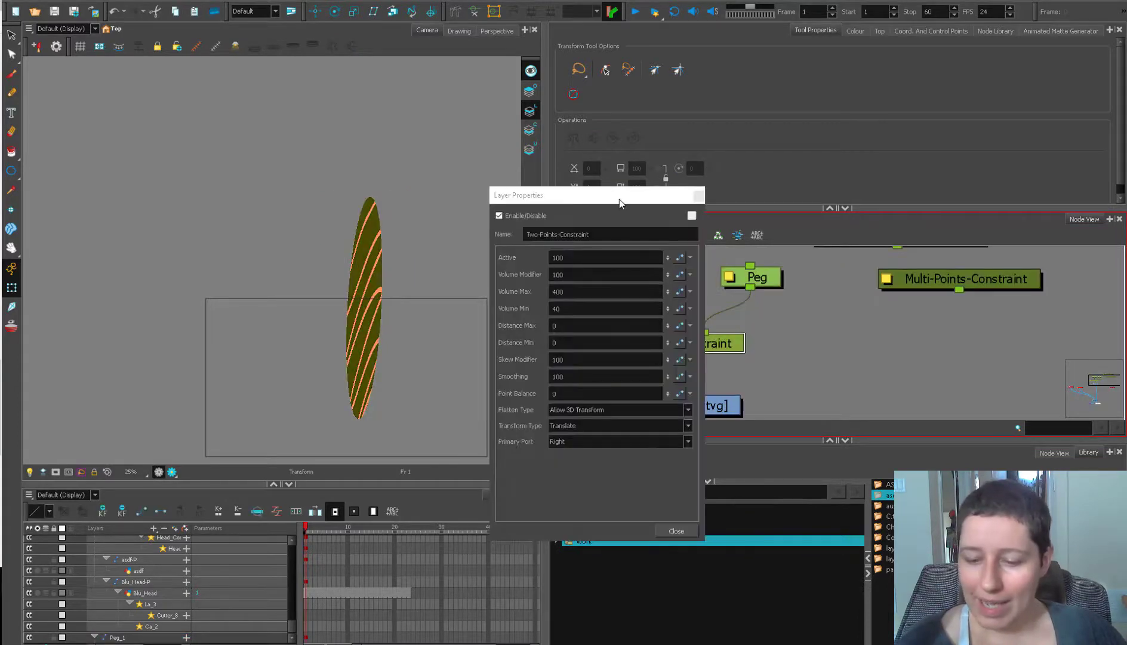
left_click_drag(619, 198, 456, 82)
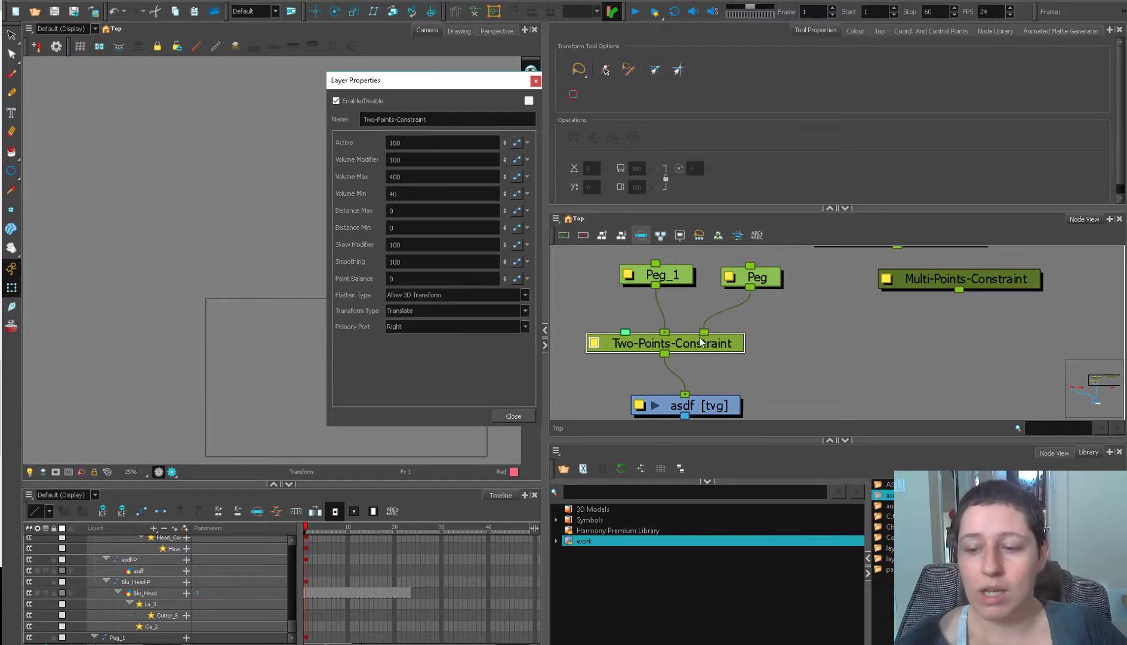
left_click_drag(766, 283, 752, 281)
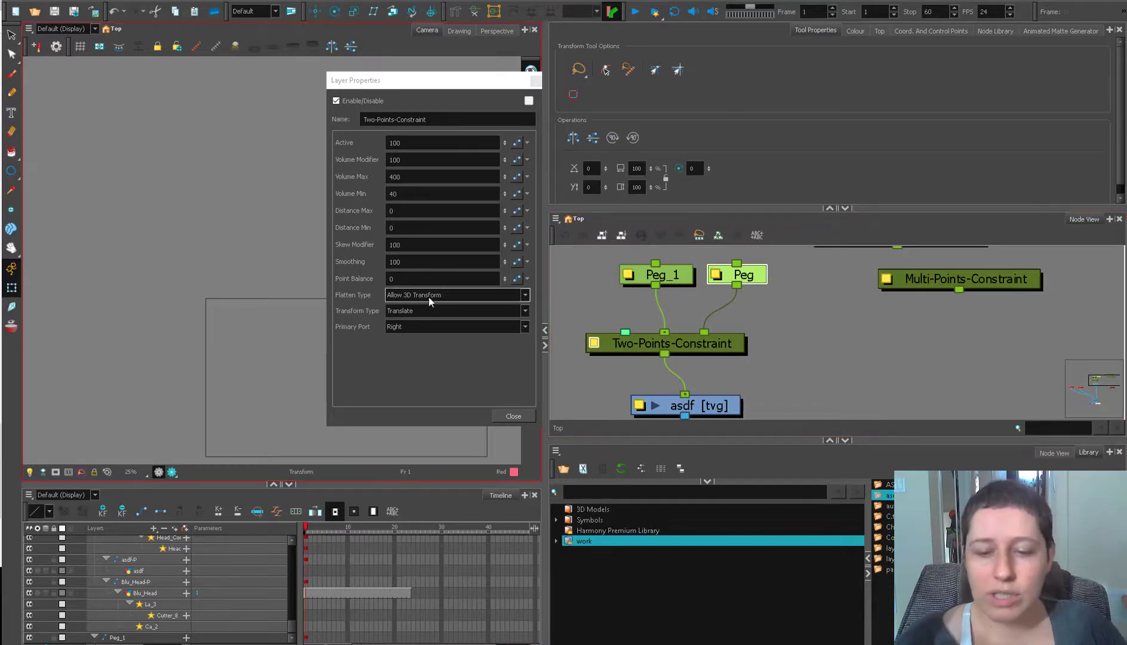
left_click(429, 327)
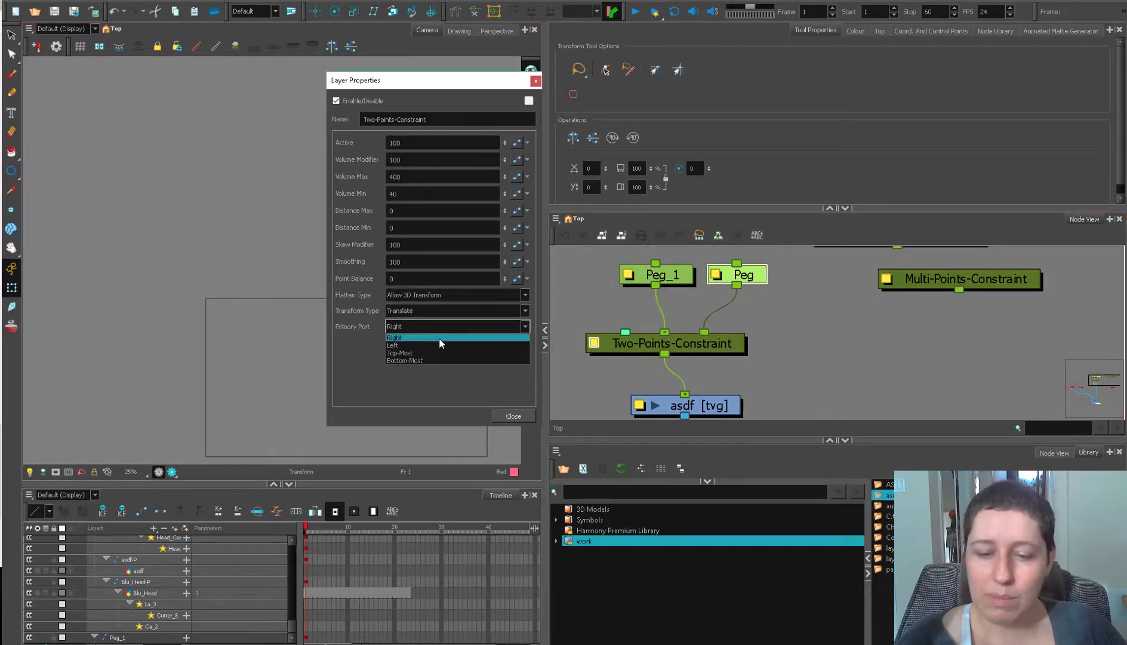
left_click(442, 338)
left_click_drag(452, 85, 421, 146)
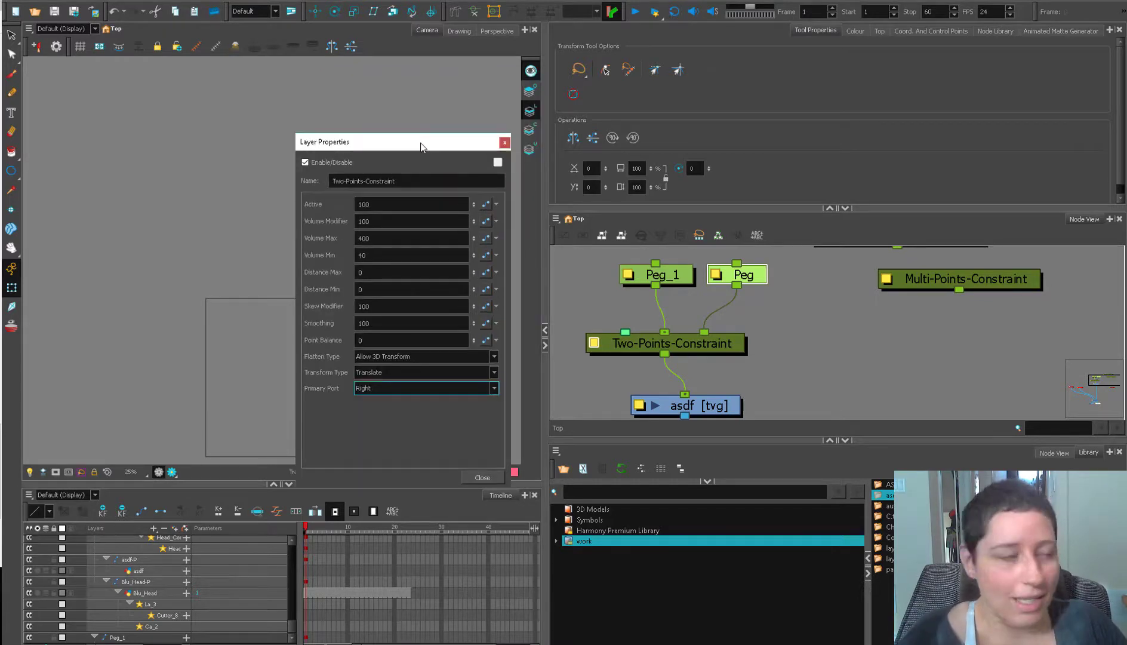
key("Escape")
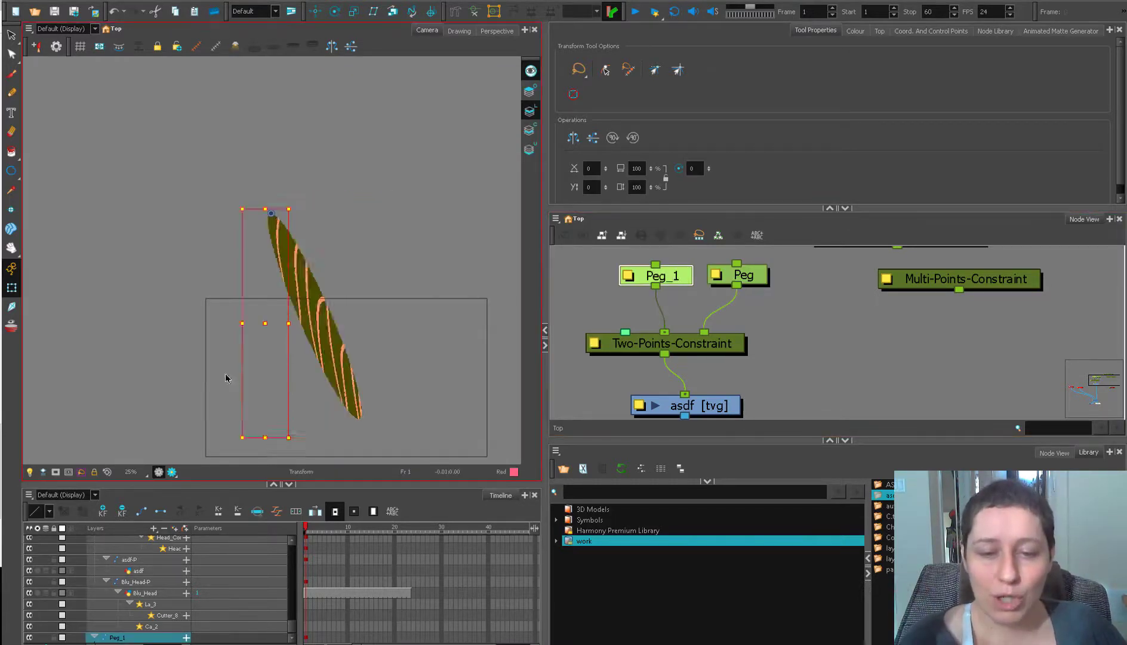
Try swinging Peg_1 around to the left of the drawing, and undo the moves
mouse_move(227, 378)
left_mouse_down()
mouse_move(463, 341)
mouse_move(378, 564)
mouse_move(380, 307)
mouse_move(364, 481)
mouse_move(359, 440)
left_mouse_up()
key("ctrl+z")
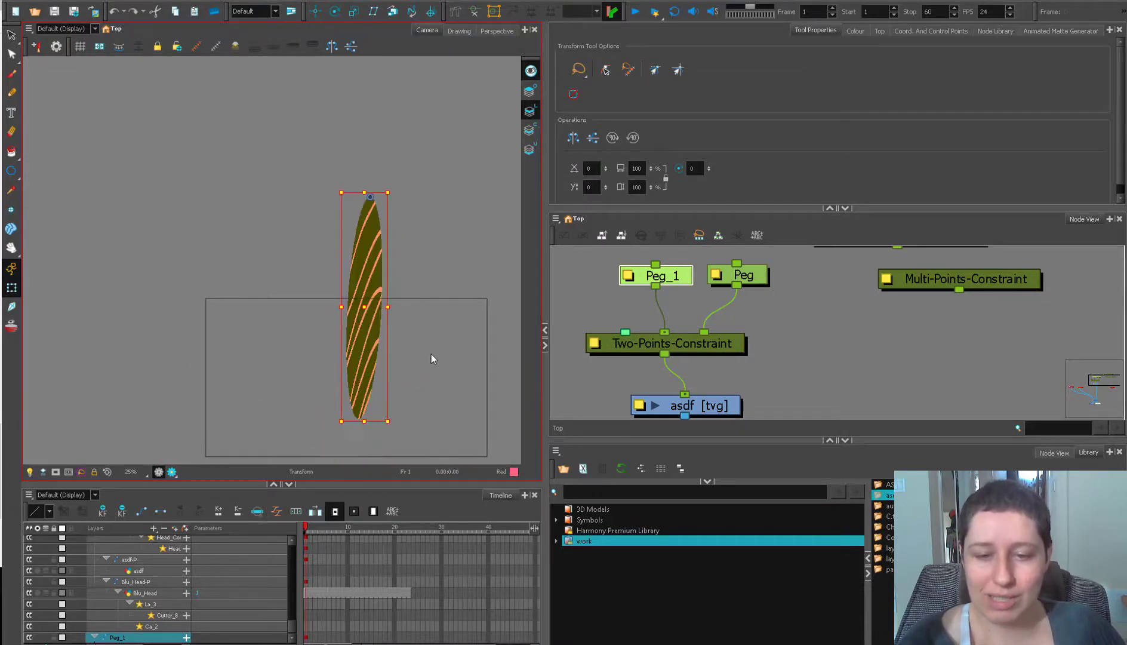
scroll(431, 354, "down", 1)
Open the Two-Points-Constraint properties and set the Transform Type to Transform
double_click(672, 343)
left_click_drag(457, 144, 643, 121)
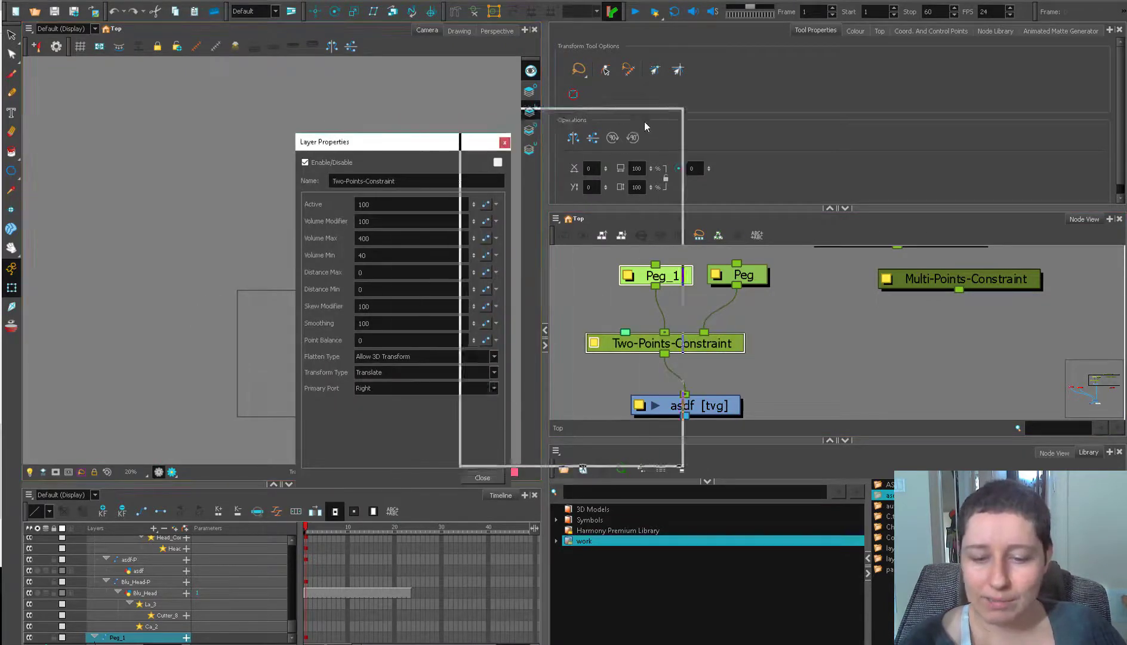
left_click(617, 347)
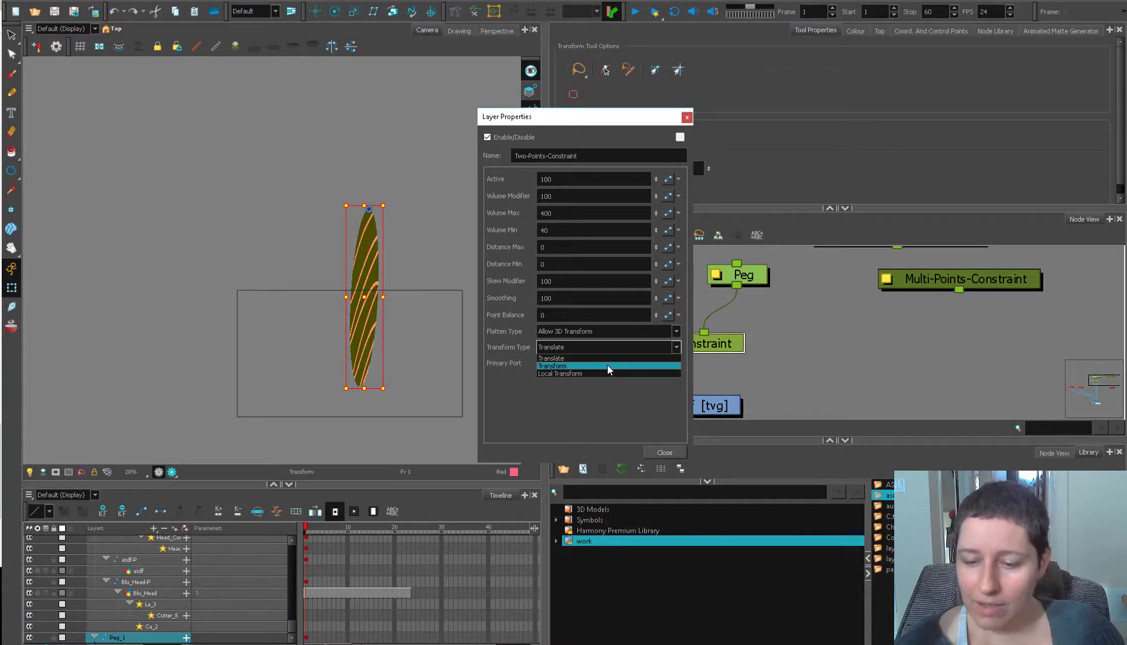
left_click(606, 365)
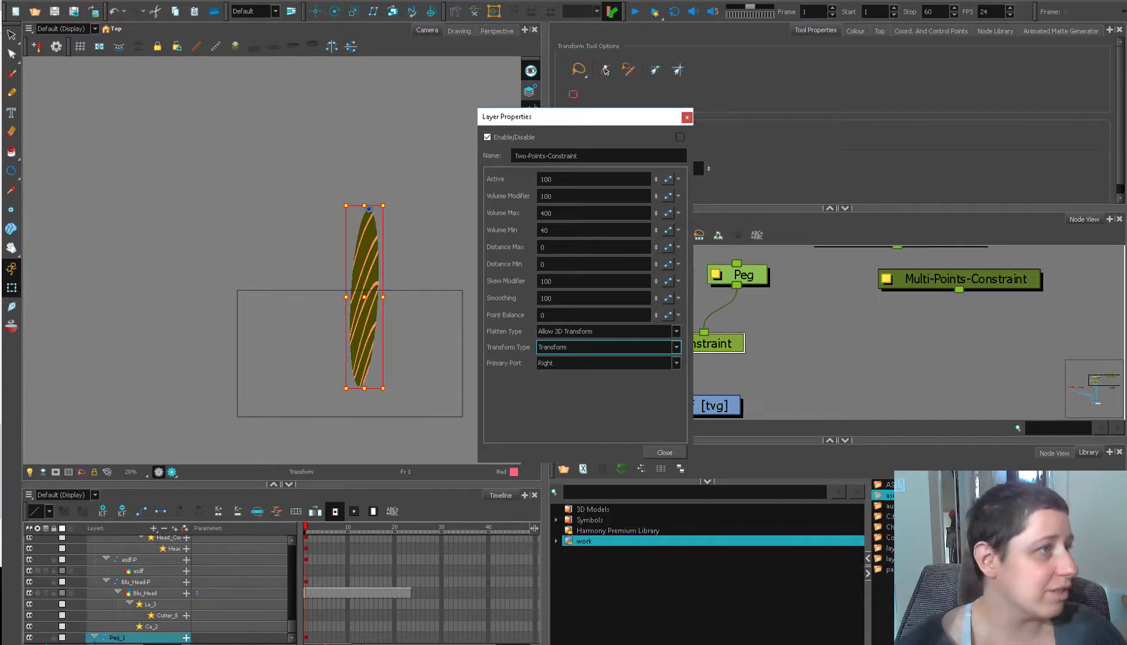
Switch to the Toon Boom documentation in the browser and examine the Translate and Transform descriptions under Transform Type
key("alt+Tab")
scroll(204, 323, "down", 2)
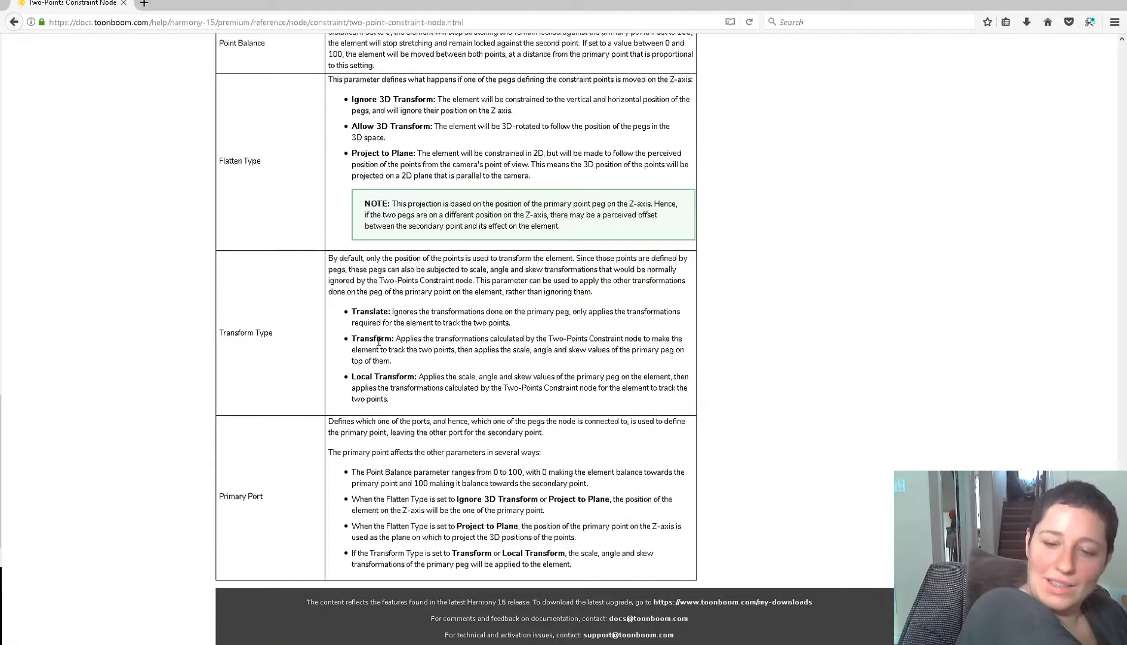
key("ctrl+plus")
key("ctrl+plus")
key("ctrl+plus")
scroll(550, 353, "down", 2)
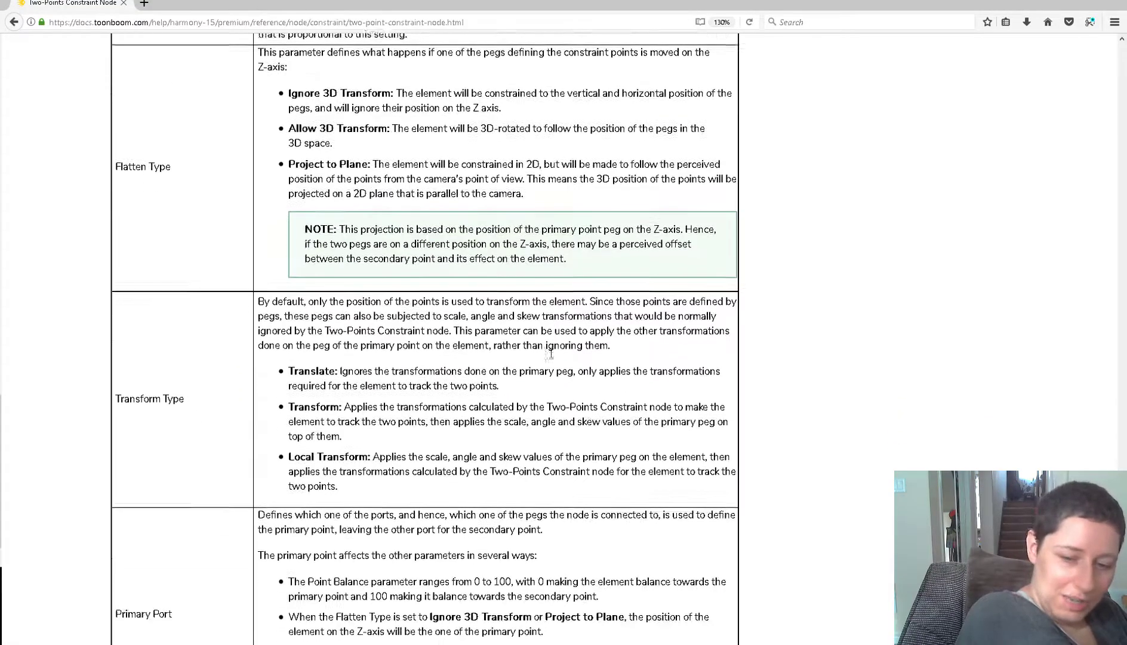
key("ctrl+plus")
scroll(171, 157, "down", 3)
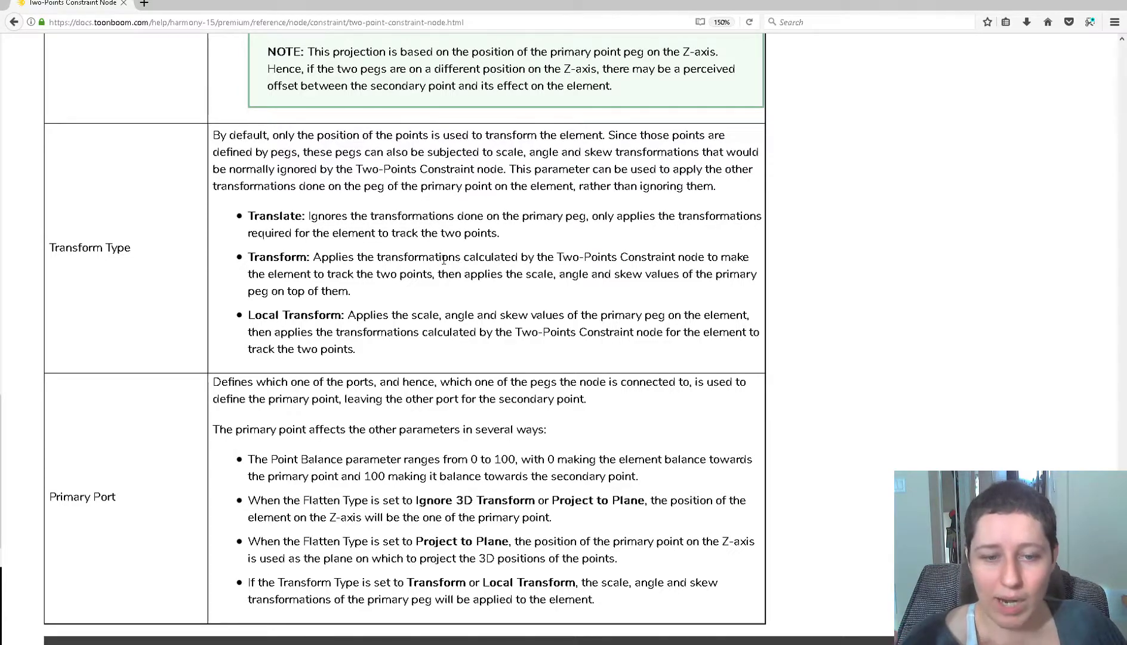
left_click_drag(290, 216, 727, 232)
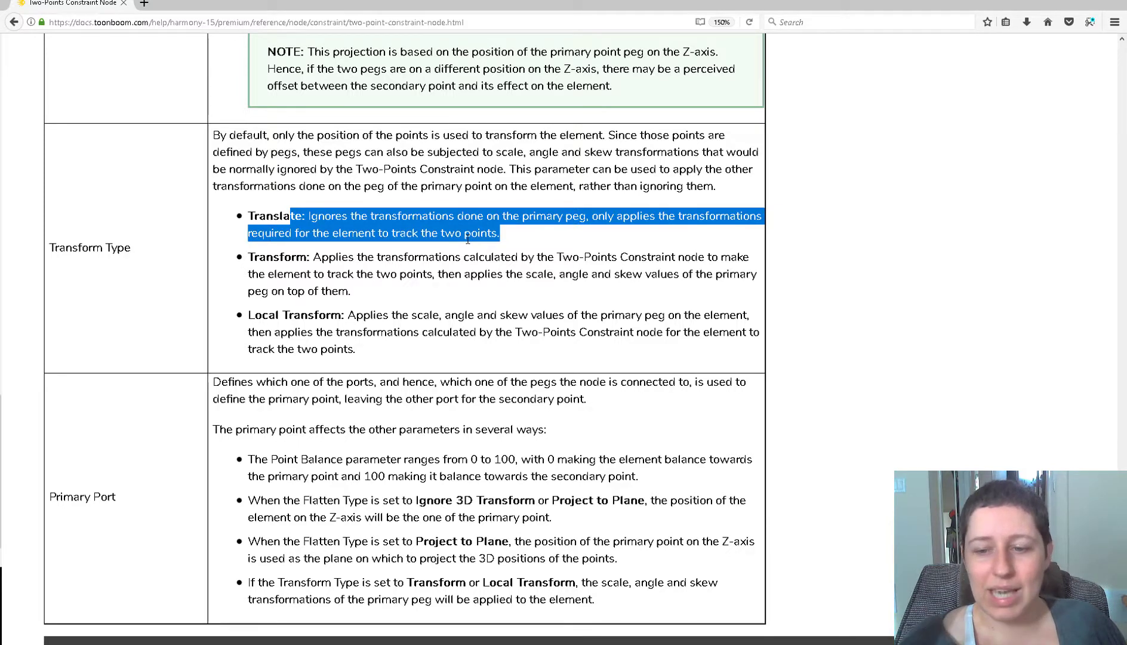
left_click(422, 288)
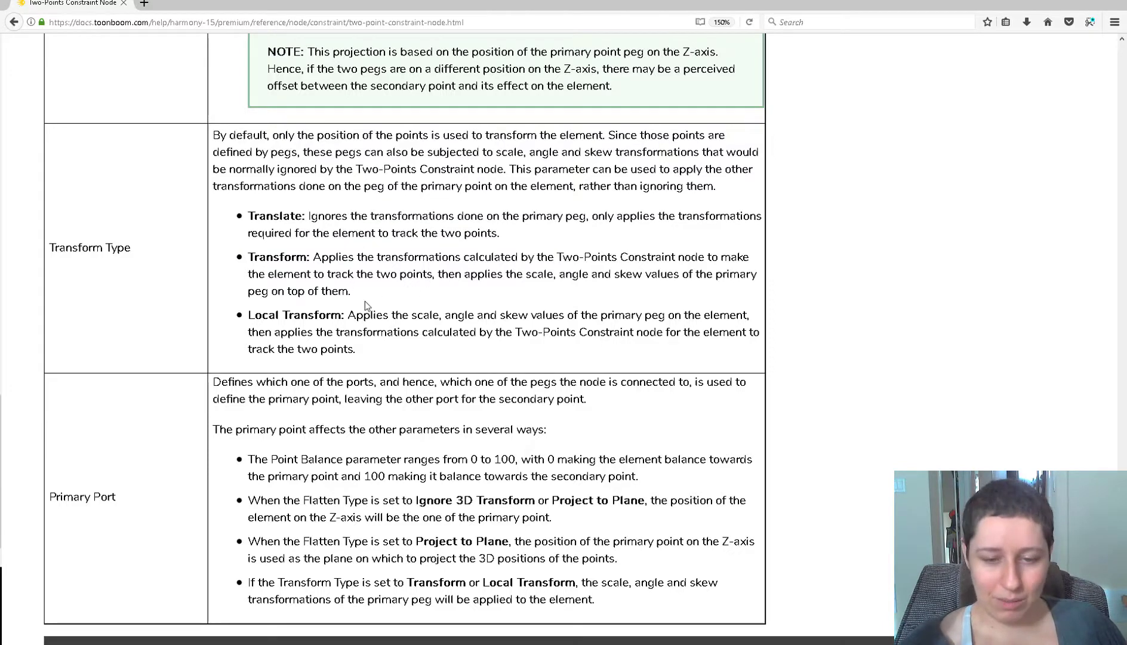
left_click_drag(315, 257, 351, 292)
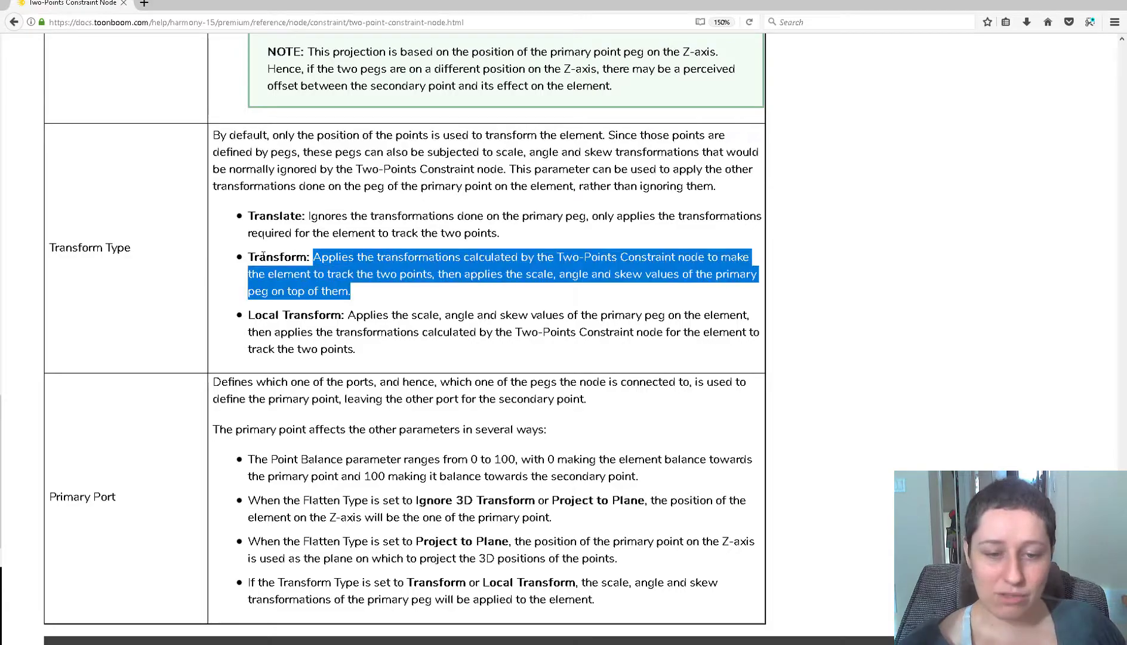
Compare the Transform Type setting in Harmony with the documentation's Transform description, and close the constraint properties
key("alt+Tab")
left_click(569, 348)
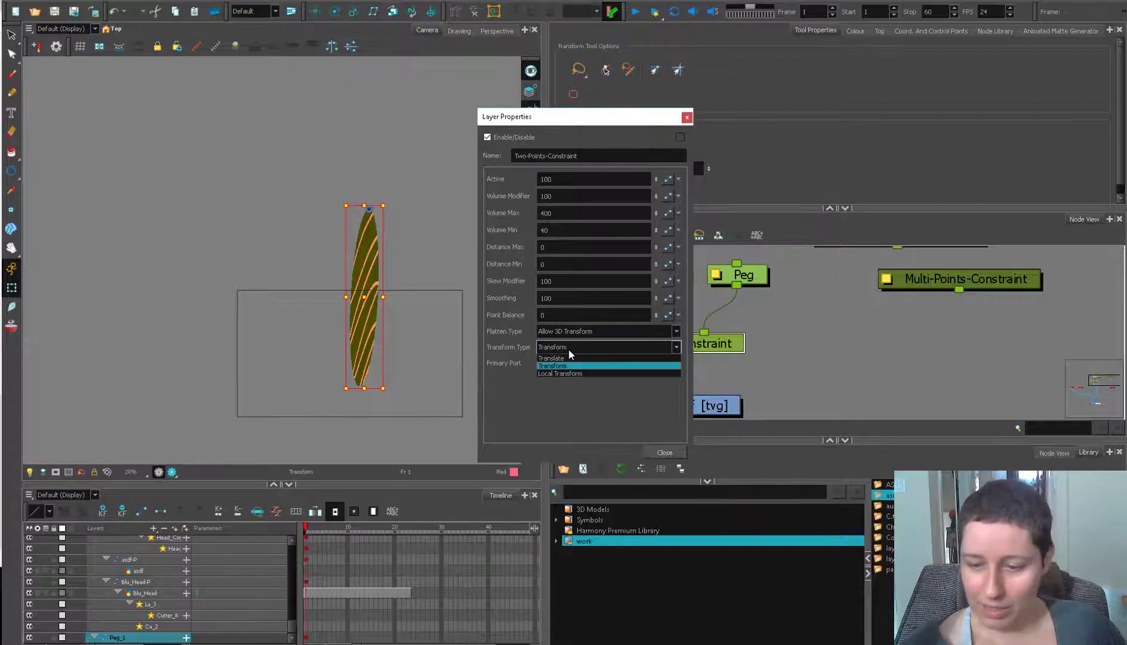
left_click(567, 366)
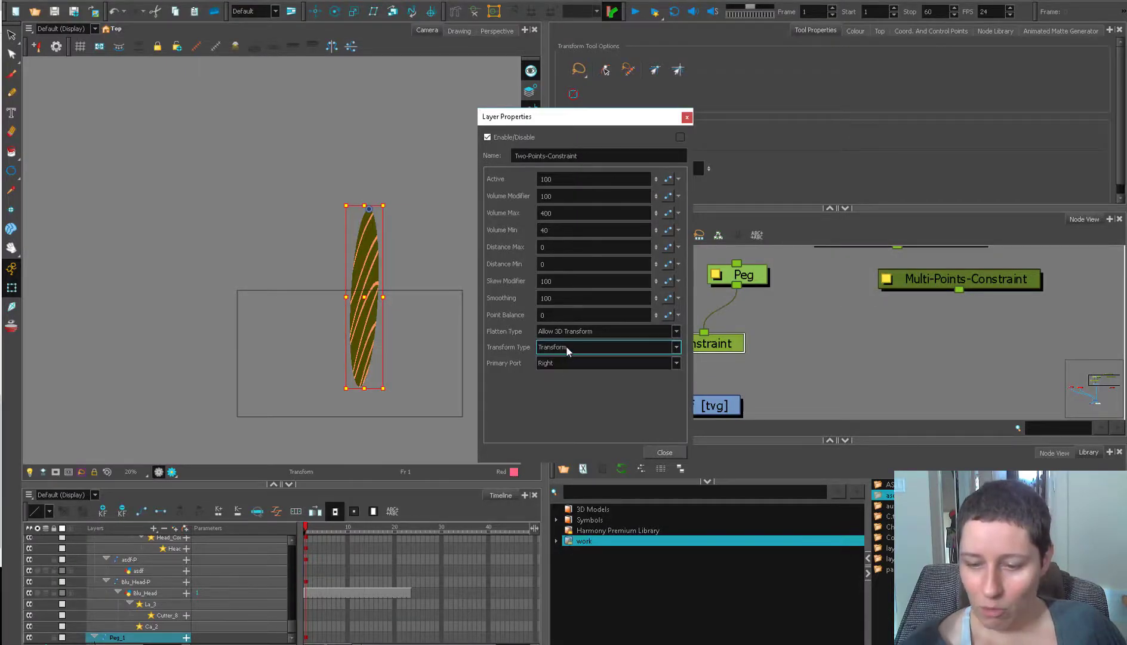
key("alt+Tab")
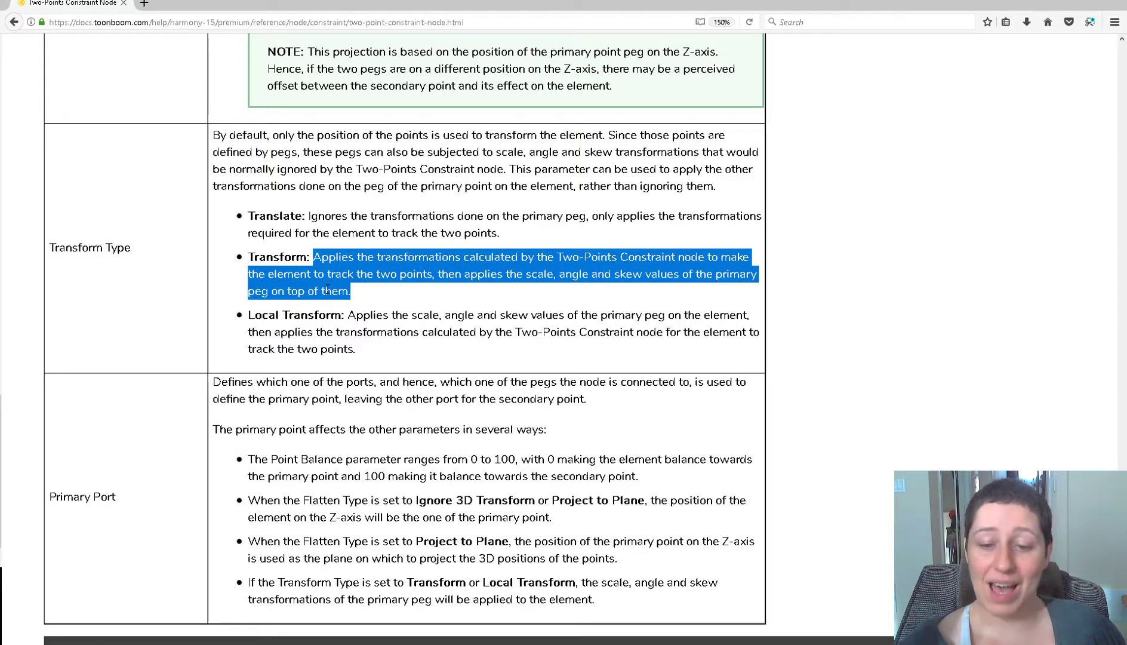
left_click(380, 278)
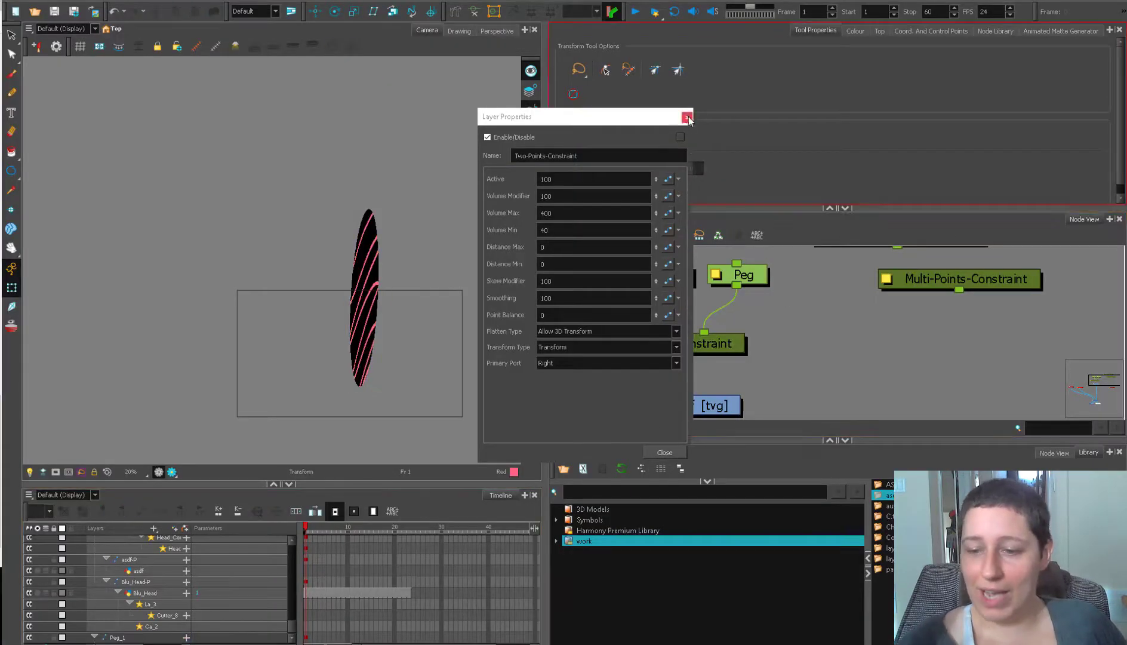
left_click(687, 115)
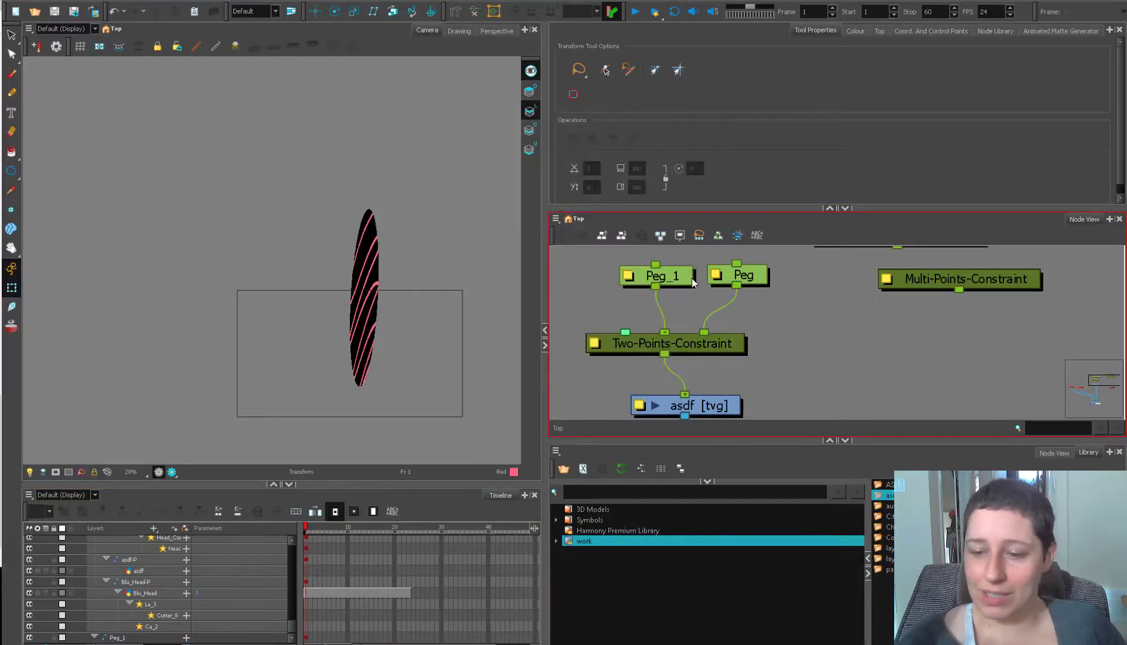
Select Peg_1 and move it to the left so the stretched drawing tilts away from Peg
left_click_drag(686, 278, 684, 275)
left_click_drag(376, 351, 225, 380)
Try scaling up Peg, the primary peg, from its upper-right corner, undo the scaling, and reselect Peg
left_click(748, 274)
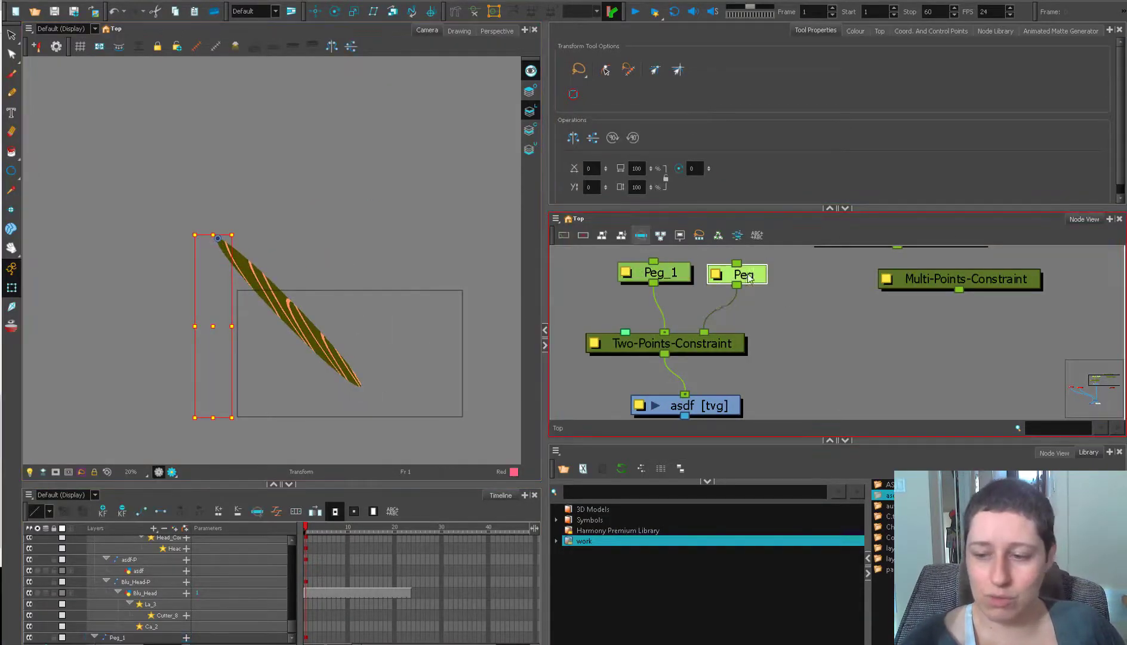
left_click_drag(748, 274, 745, 274)
mouse_move(338, 352)
left_mouse_down()
mouse_move(347, 304)
mouse_move(500, 298)
mouse_move(344, 324)
mouse_move(326, 339)
left_mouse_up()
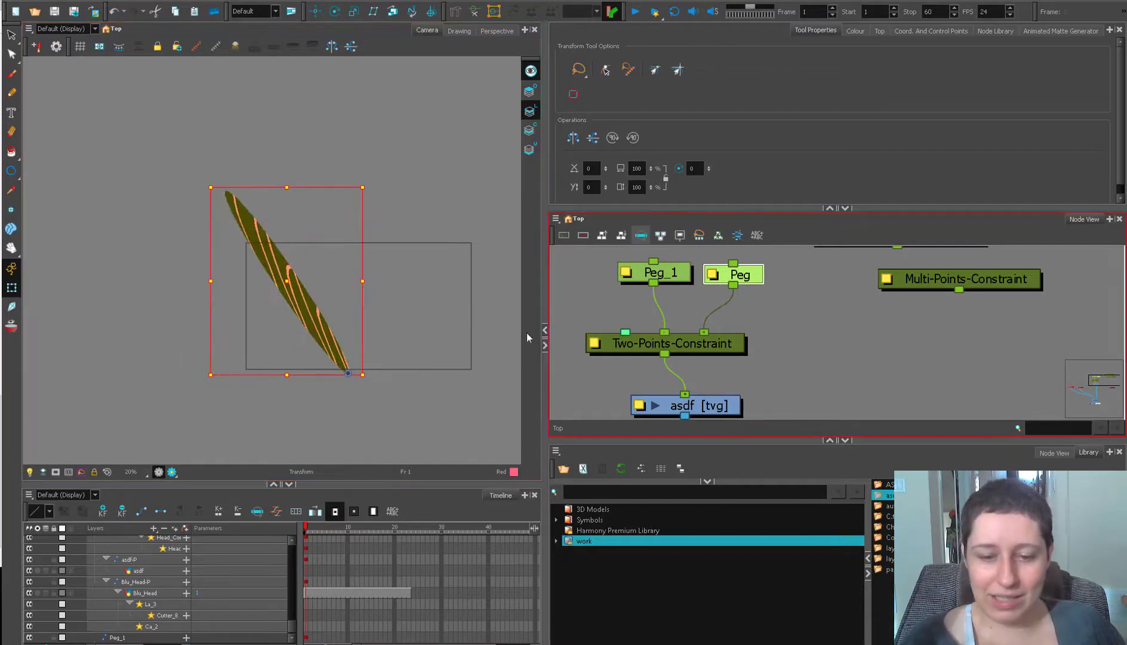
left_click_drag(362, 188, 395, 170)
key("ctrl+z")
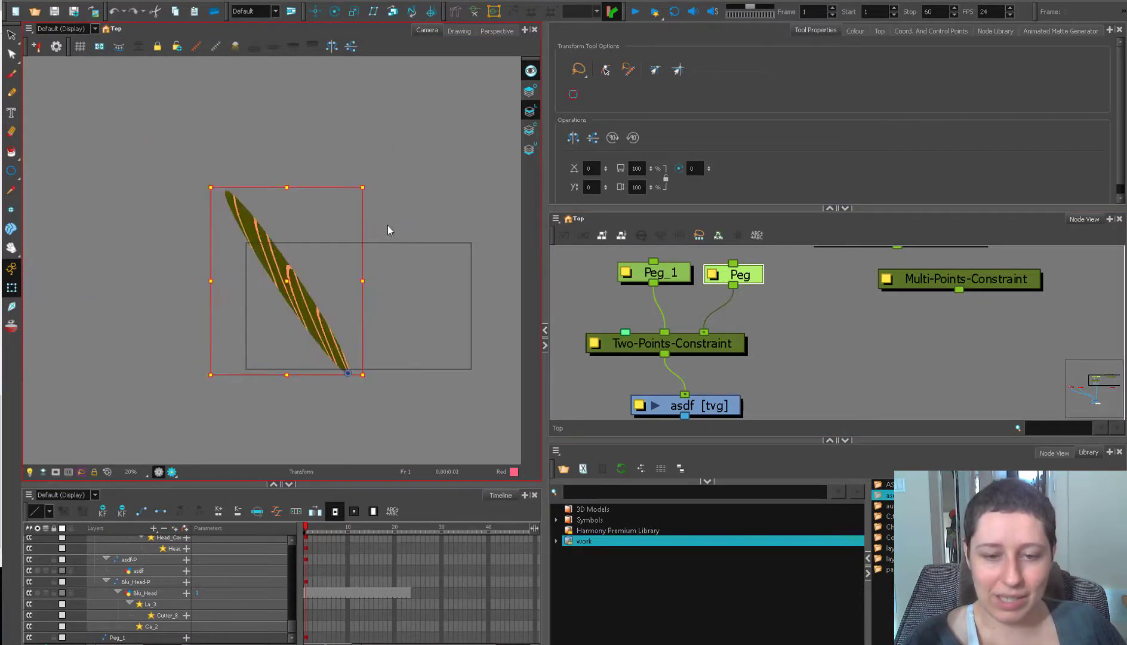
scroll(391, 233, "down", 1)
left_click_drag(755, 278, 757, 285)
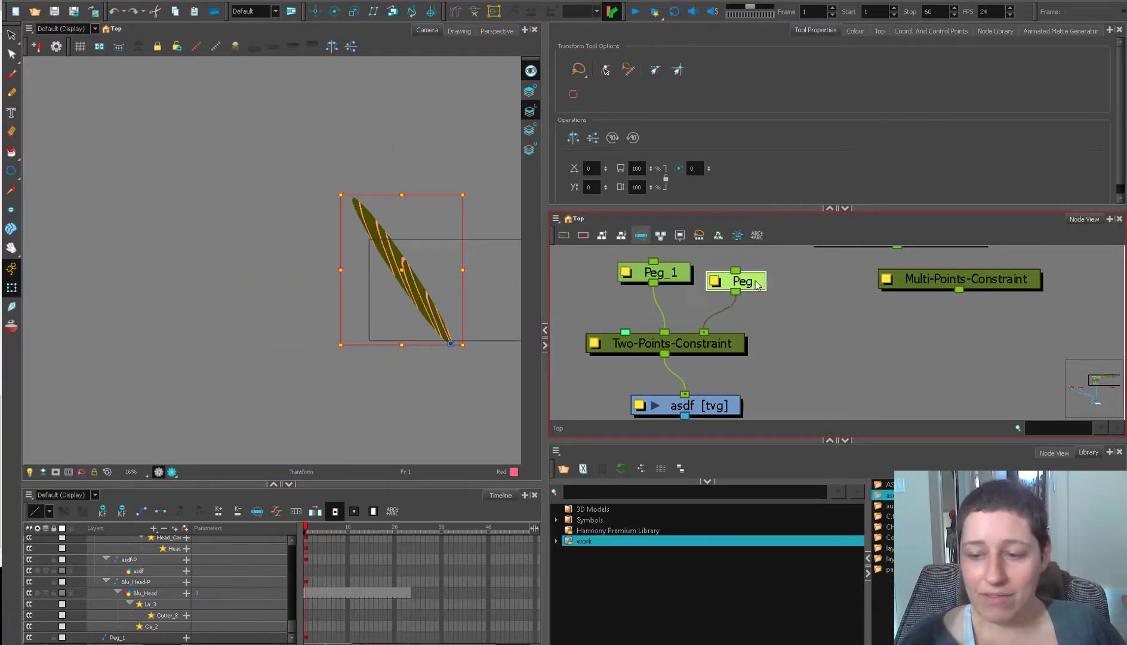
Set the Two-Points-Constraint's Transform Type to Translate, try squashing Peg vertically from its upper edge, and undo the squash
double_click(597, 349)
left_click(582, 347)
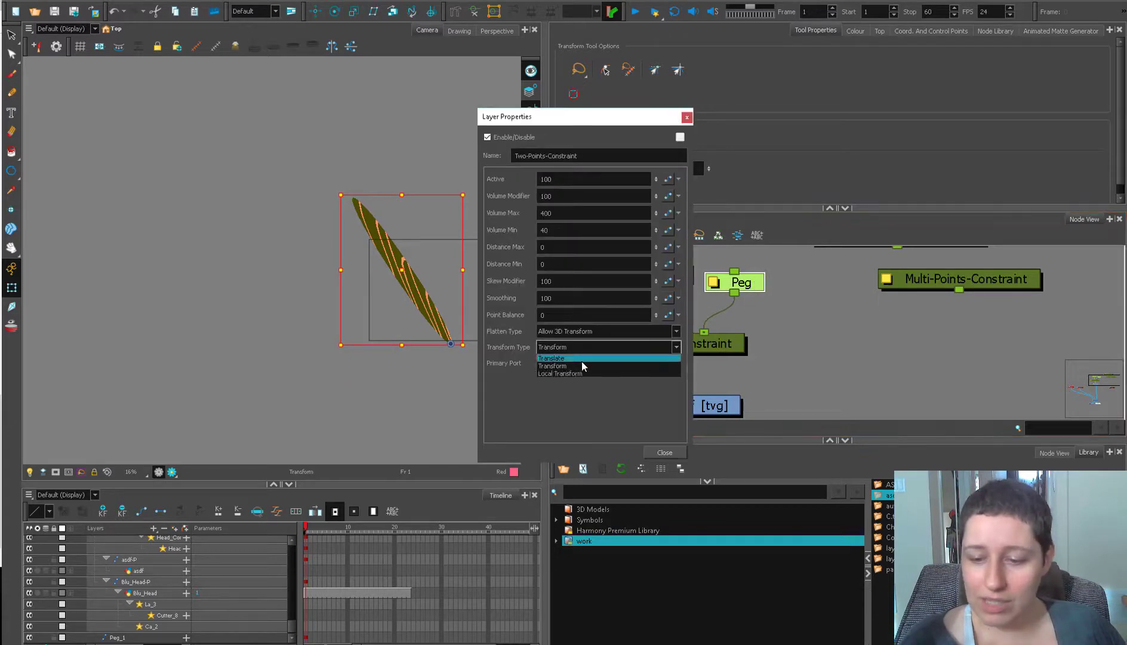
left_click(582, 359)
left_click_drag(739, 282, 737, 279)
left_click_drag(402, 195, 407, 310)
key("ctrl+z")
Set the constraint's Transform Type back to Transform and close its properties
left_click(631, 347)
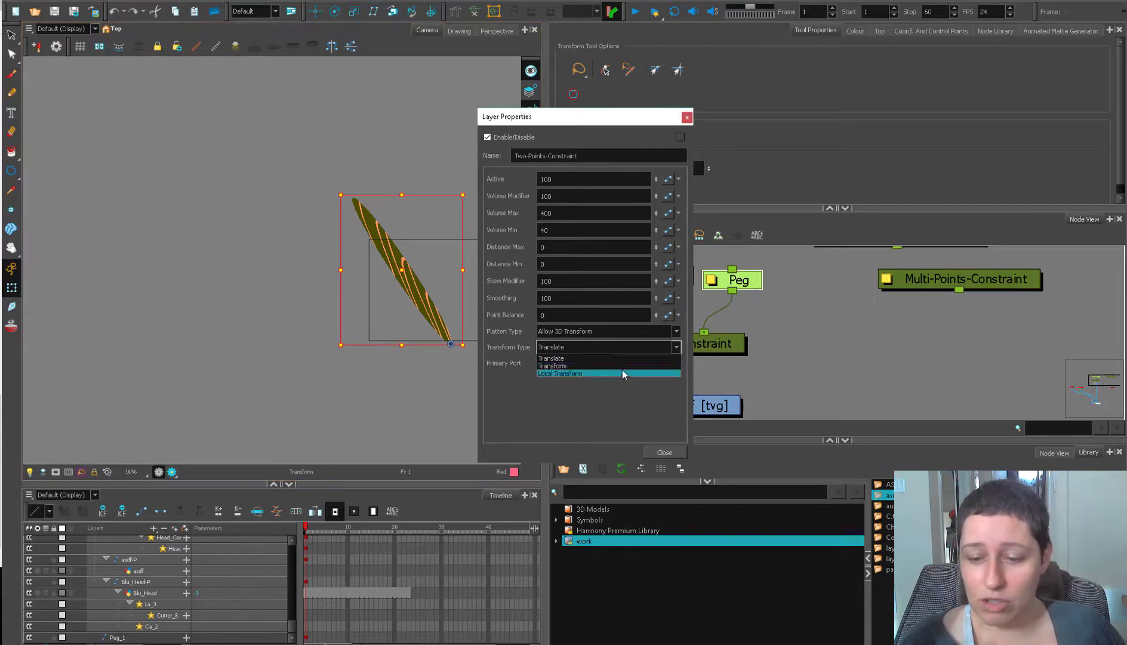
left_click(622, 365)
left_click_drag(786, 263, 740, 298)
left_click(688, 117)
Try deforming Peg_1 and the primary peg, Peg, from their upper edges, and undo the skew
left_click(670, 270)
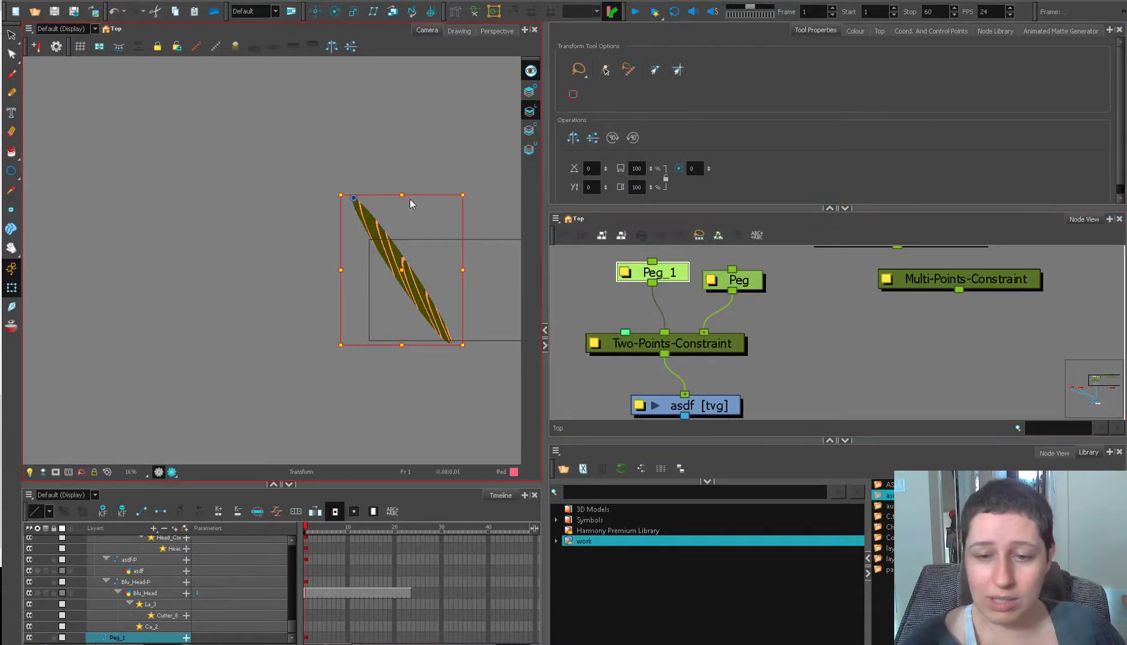
mouse_move(402, 194)
left_mouse_down()
mouse_move(407, 231)
mouse_move(425, 211)
mouse_move(404, 196)
mouse_move(404, 232)
mouse_move(407, 222)
mouse_move(285, 222)
mouse_move(474, 226)
left_mouse_up()
key("ctrl+z")
left_click(753, 278)
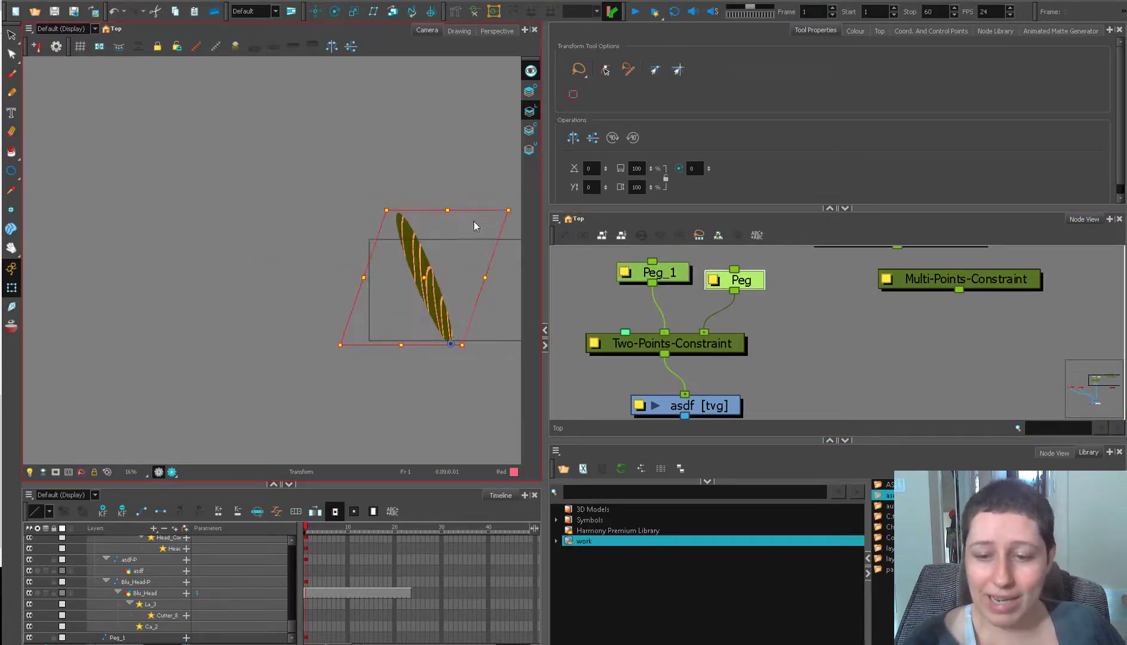
key("ctrl+z")
left_click_drag(761, 301, 747, 319)
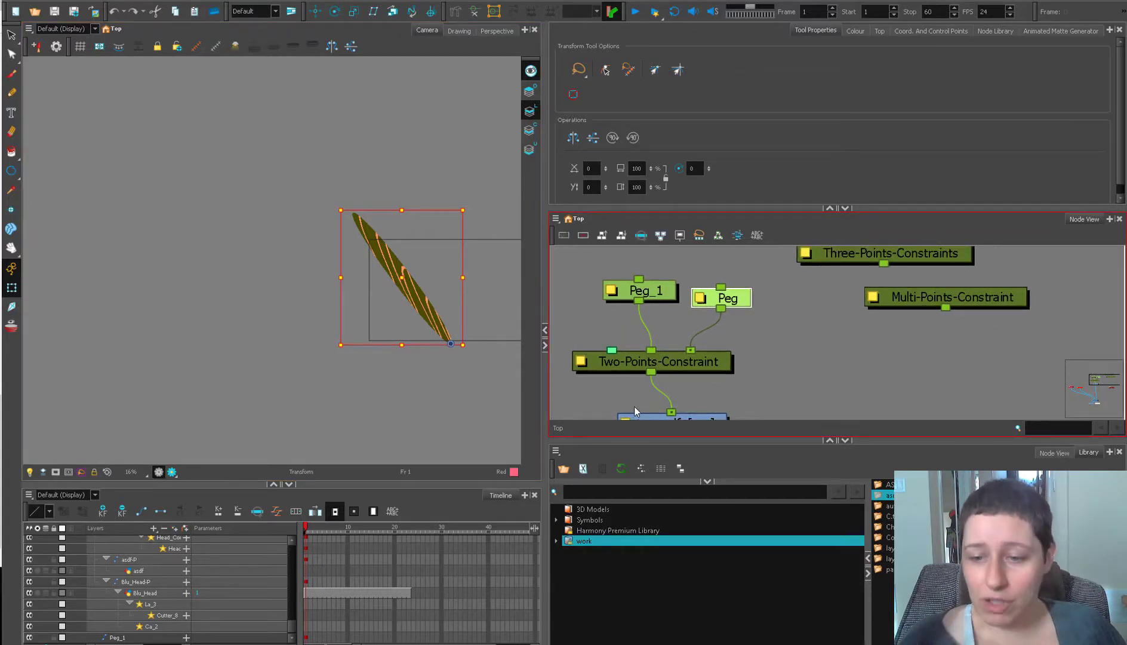
Move Peg_1 further to the left, then squash Peg vertically from its upper edge to thin the stretched drawing
left_click(640, 291)
mouse_move(404, 280)
left_mouse_down()
mouse_move(229, 327)
mouse_move(278, 296)
left_mouse_up()
left_click(335, 291)
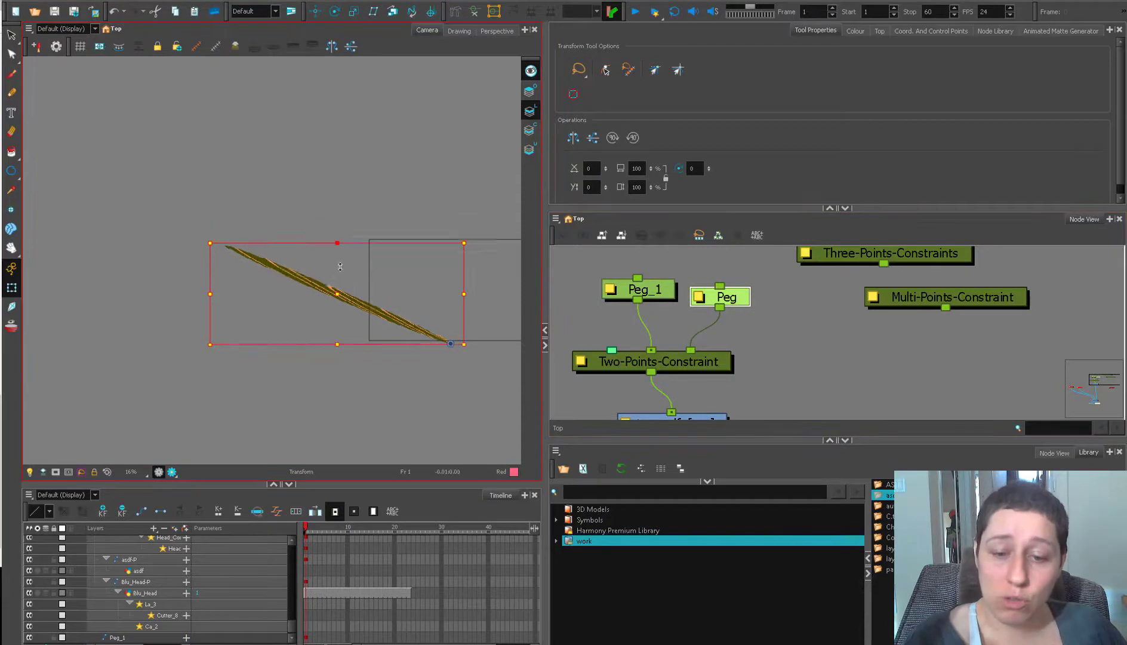
left_click_drag(340, 267, 341, 303)
Select both Peg_1 and Peg and reset their transformations to restore the round circle
mouse_move(731, 326)
left_mouse_down()
mouse_move(674, 304)
mouse_move(595, 298)
left_mouse_up()
key("r")
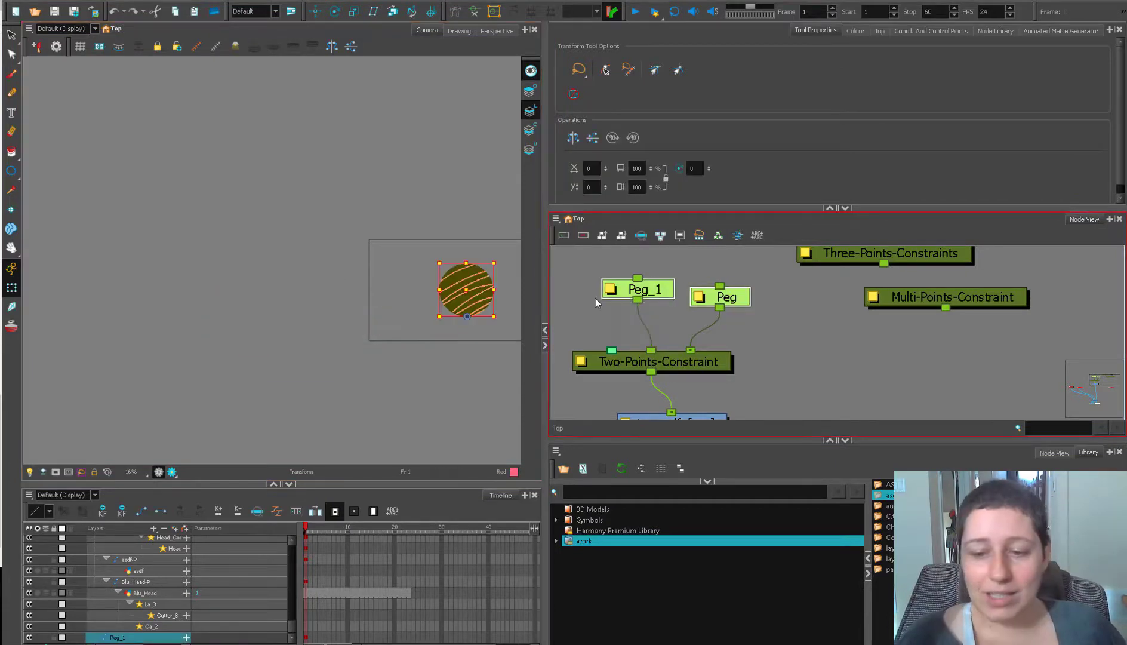
mouse_move(447, 347)
left_mouse_down()
mouse_move(384, 357)
mouse_move(330, 350)
left_mouse_up()
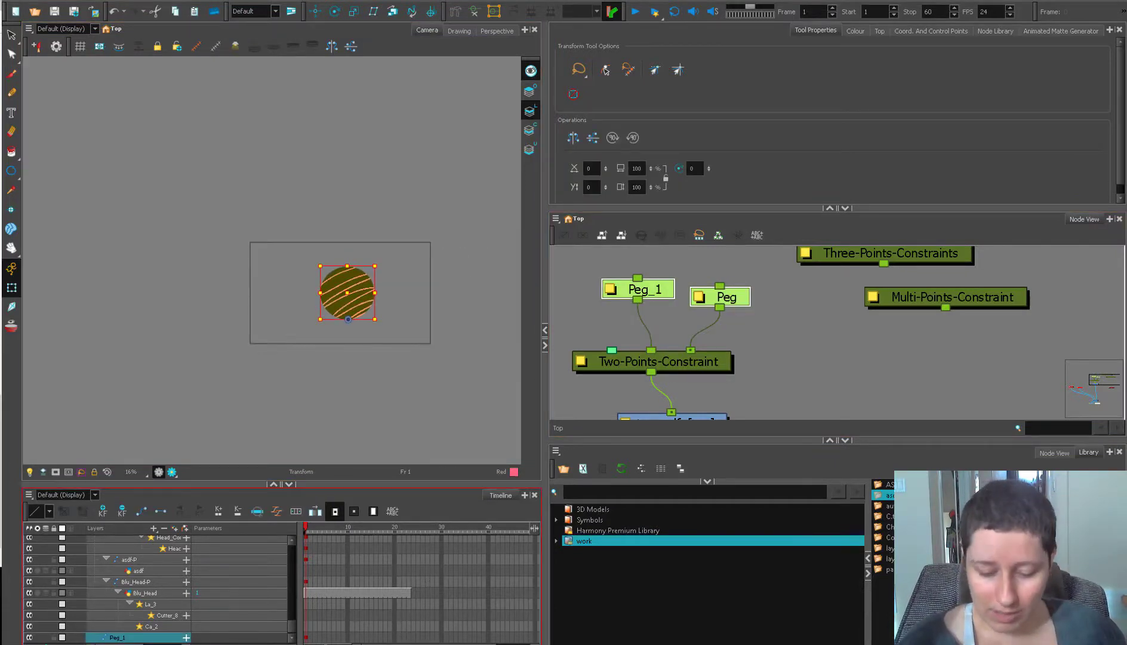
Switch to the Toon Boom documentation in the browser and examine the Local Transform description under Transform Type
key("alt+Tab")
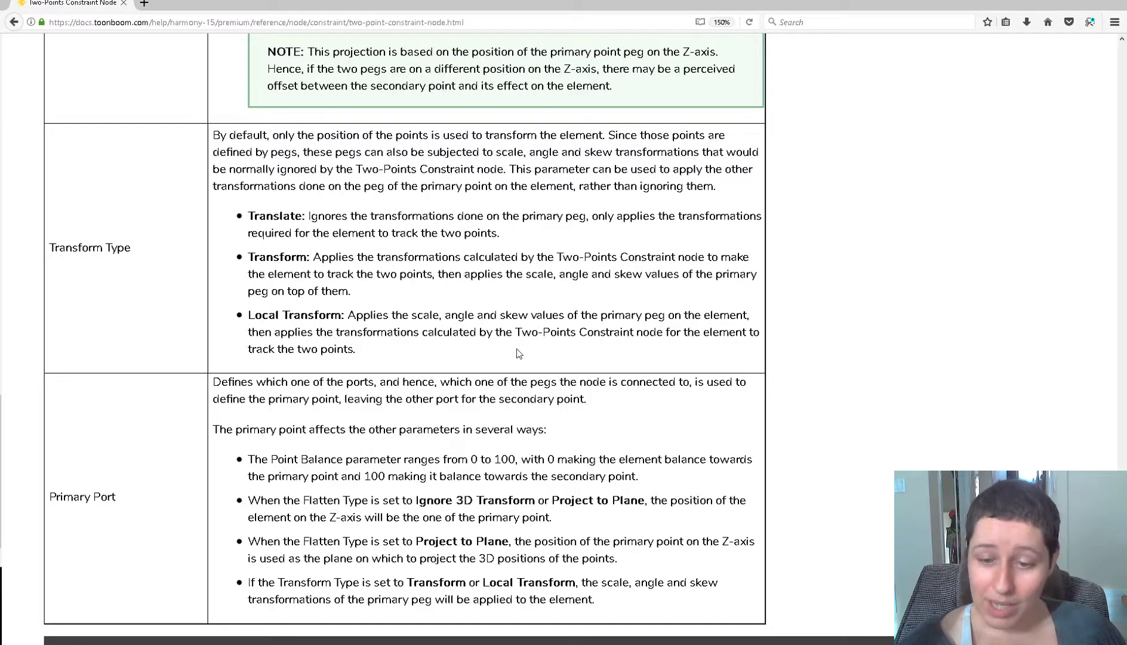
left_click_drag(518, 353, 400, 317)
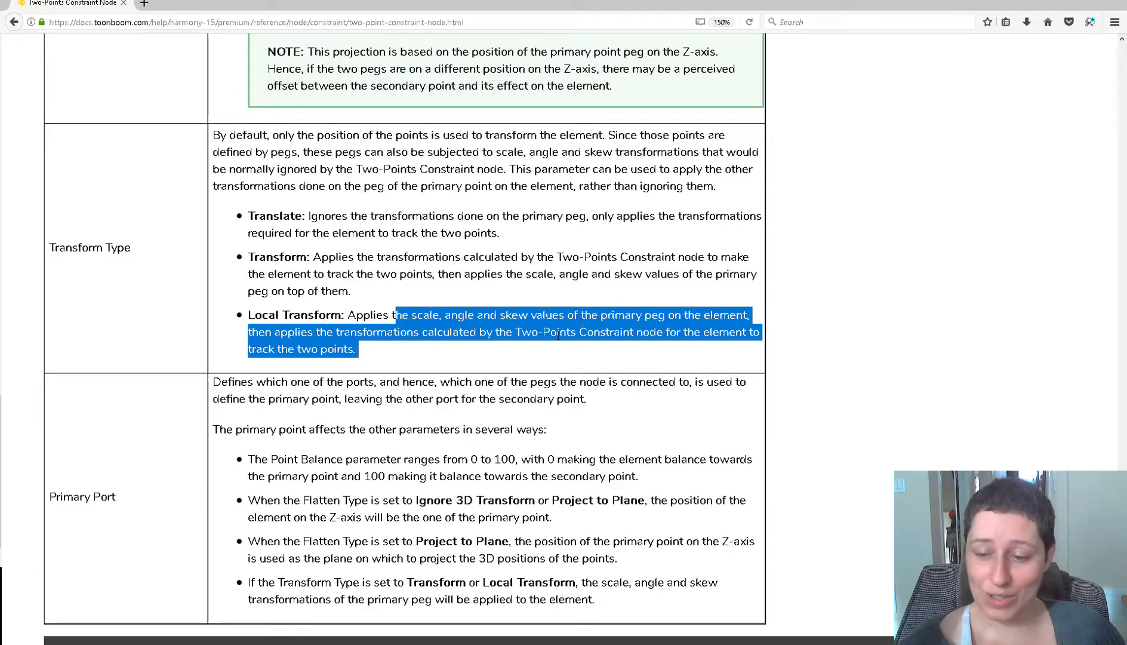
left_click(1074, 2)
Set the Two-Points-Constraint's Transform Type to Local Transform in Harmony and close its properties
left_click(581, 360)
left_click(594, 344)
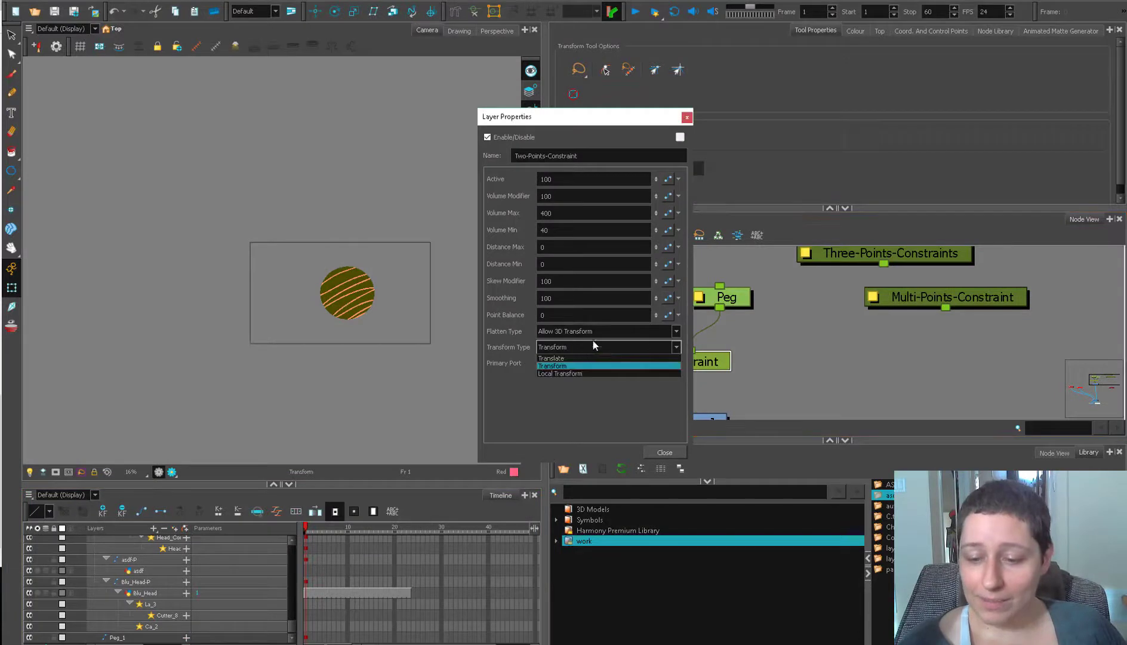
left_click(564, 373)
left_click(687, 117)
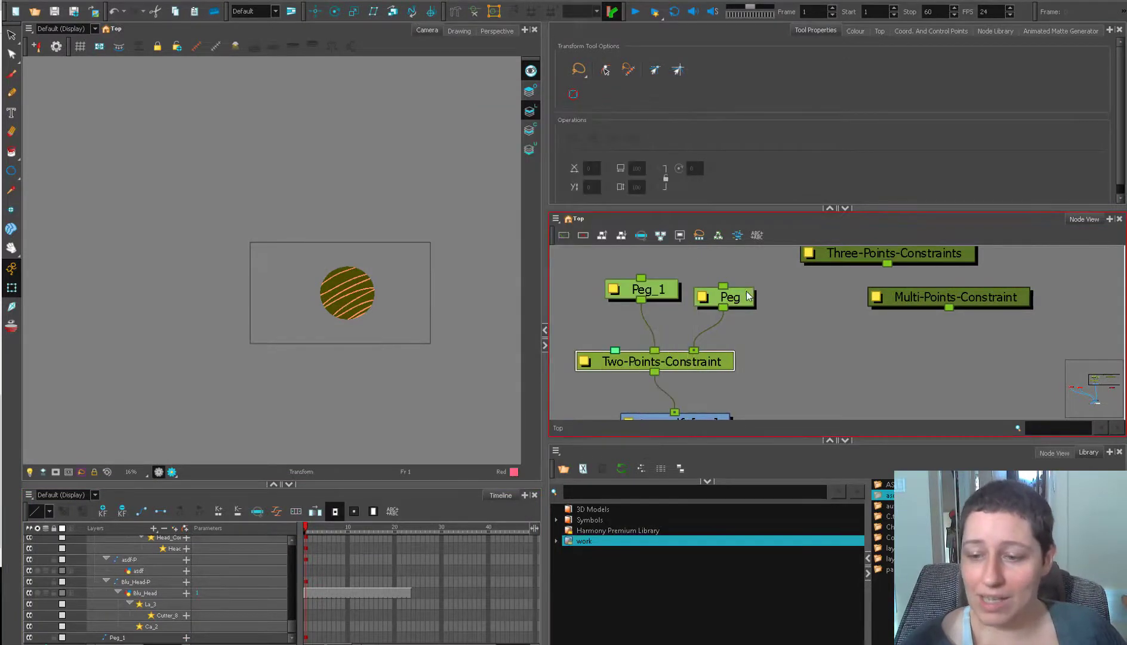
Select Peg and squash, move, enlarge and rotate it to test Local Transform on the circle
left_click(748, 296)
mouse_move(348, 267)
left_mouse_down()
mouse_move(350, 293)
mouse_move(267, 292)
mouse_move(371, 238)
mouse_move(366, 352)
left_mouse_up()
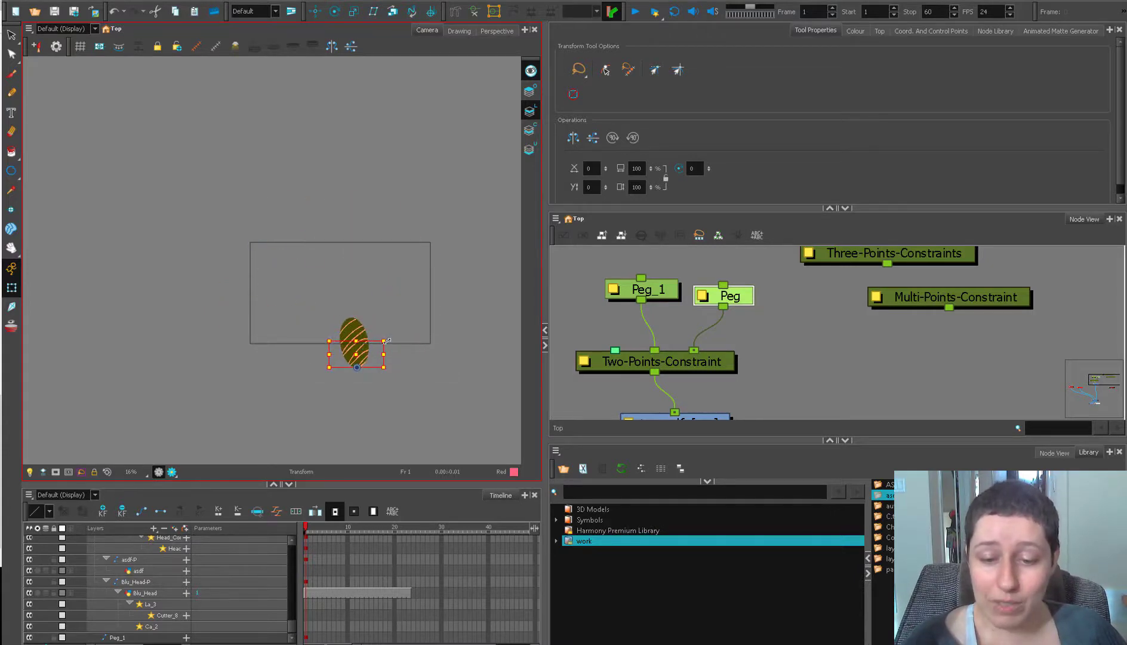
mouse_move(387, 341)
left_mouse_down()
mouse_move(391, 271)
mouse_move(410, 257)
mouse_move(426, 332)
mouse_move(414, 385)
mouse_move(376, 370)
mouse_move(207, 421)
mouse_move(427, 343)
left_mouse_up()
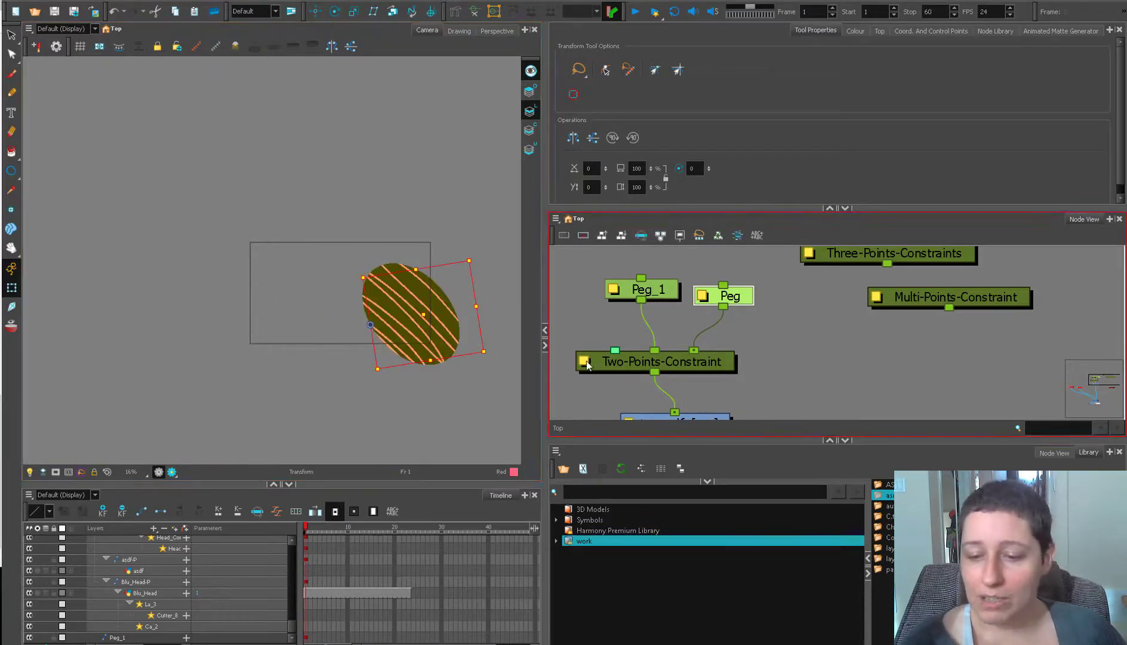
Reopen the constraint's properties, compare the Local Transform option, and set Transform Type to Translate
left_click(584, 361)
left_click(581, 347)
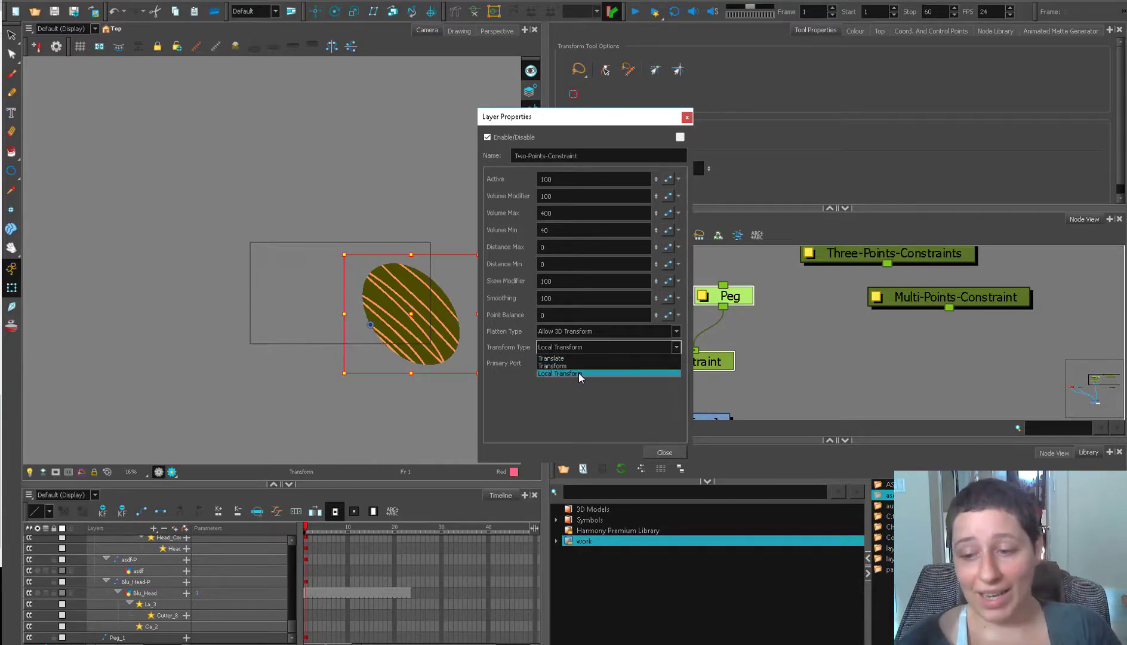
left_click(584, 373)
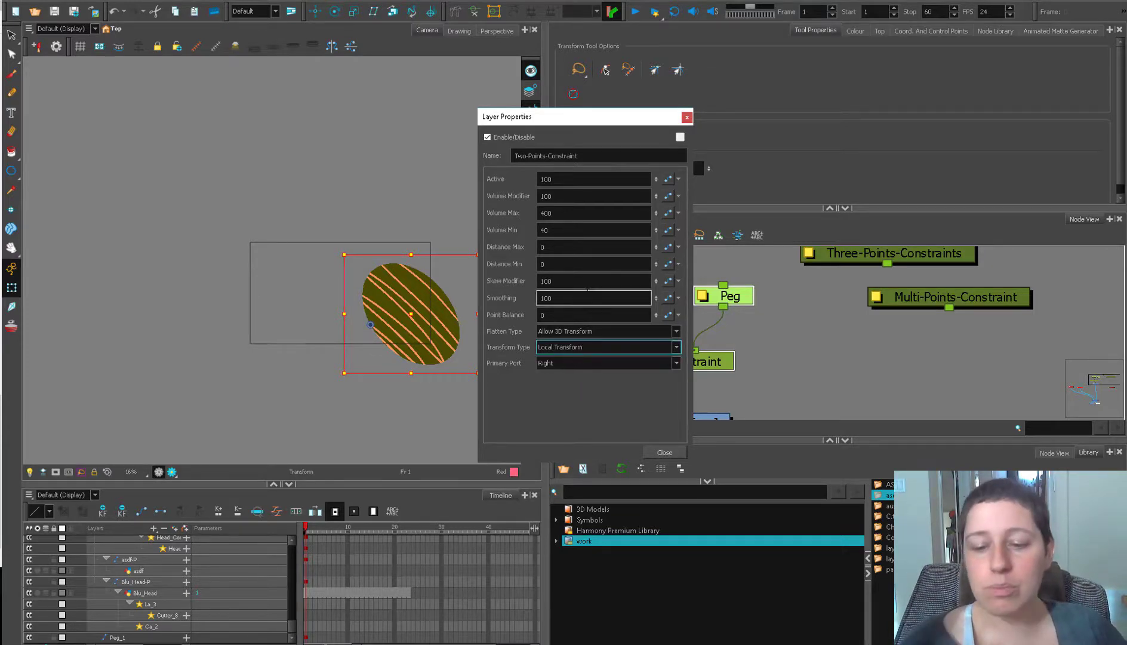
left_click(589, 346)
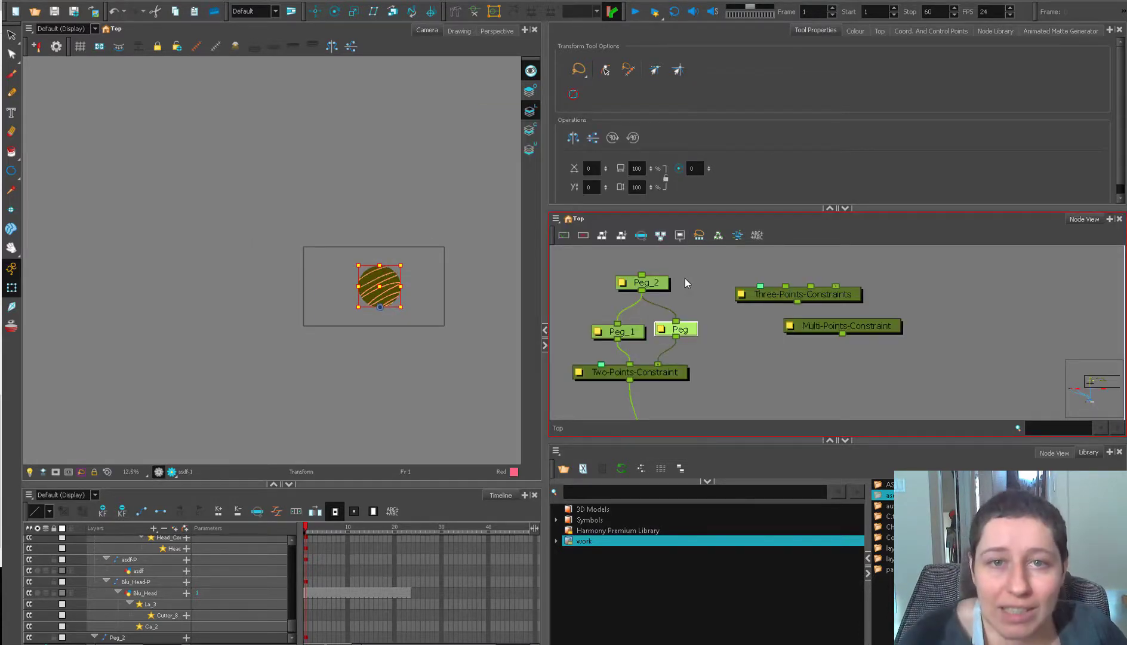
Open the constraint's properties, switch to the browser documentation, and examine the Ignore 3D Transform description under Flatten Type
left_click(579, 372)
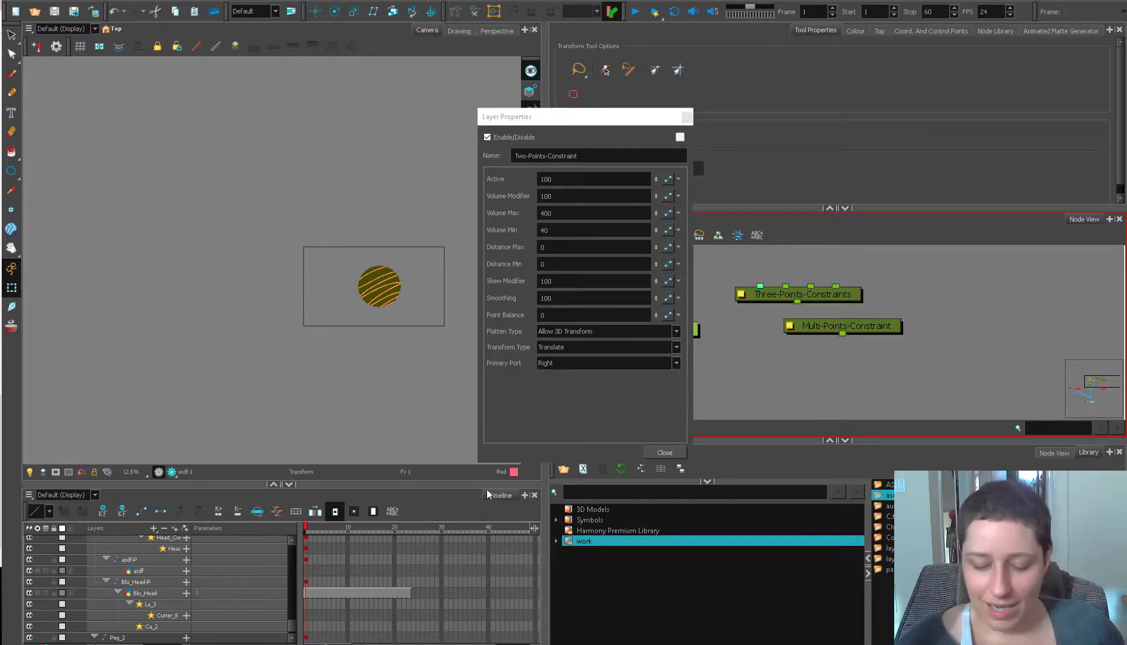
key("alt+Tab")
scroll(389, 323, "down", 1)
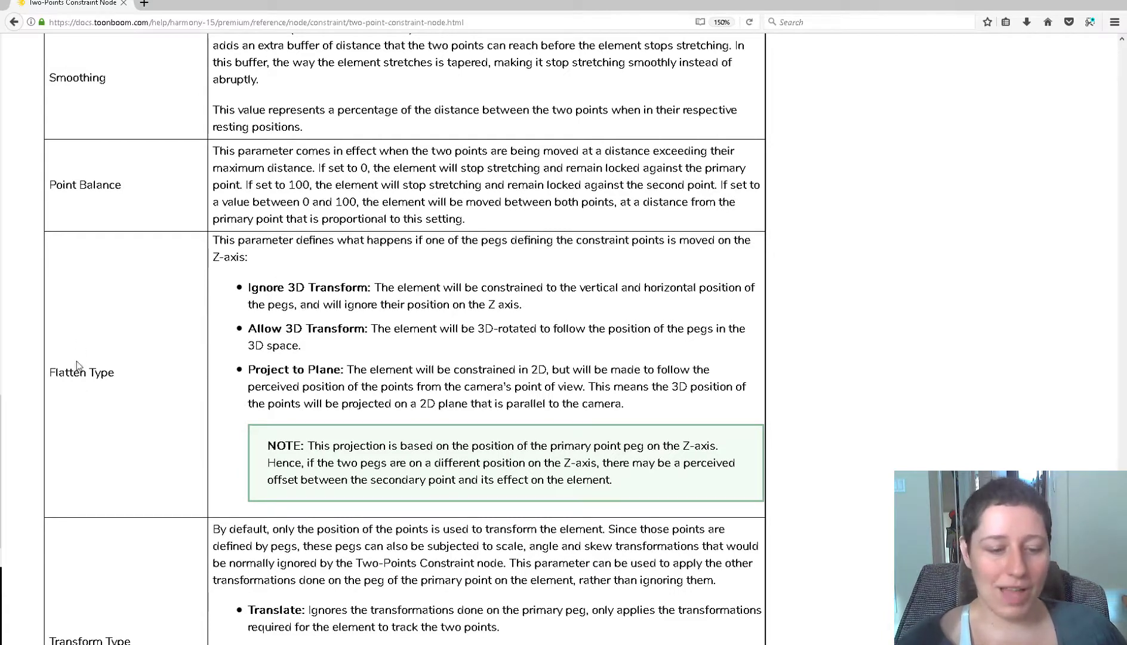
left_click_drag(80, 370, 60, 367)
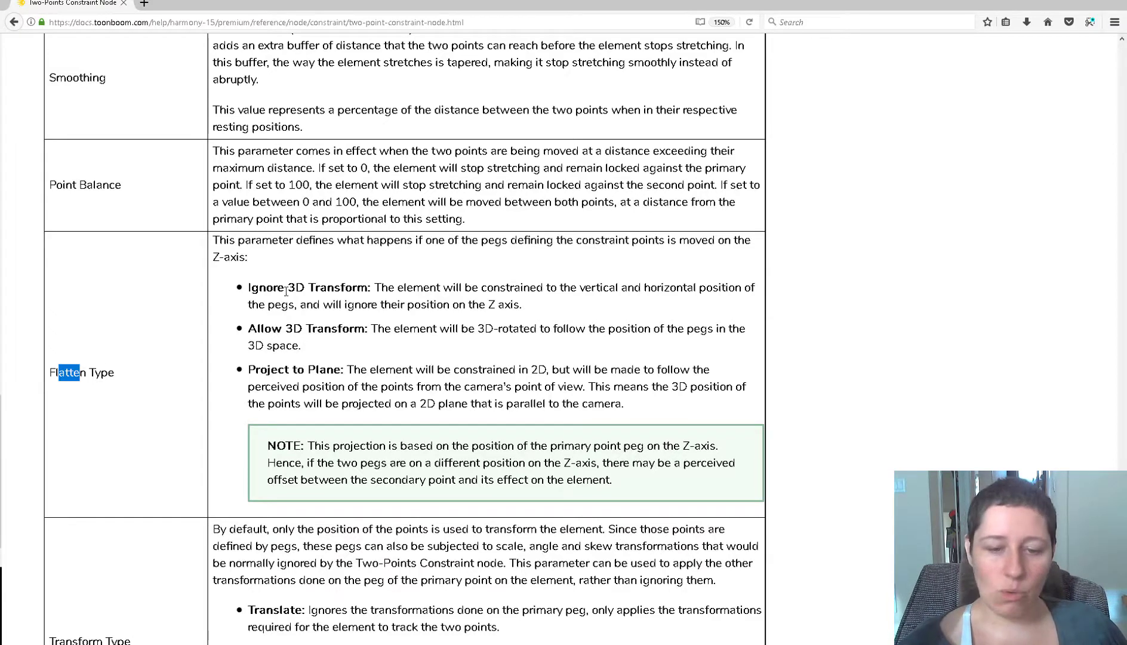
left_click_drag(287, 287, 538, 294)
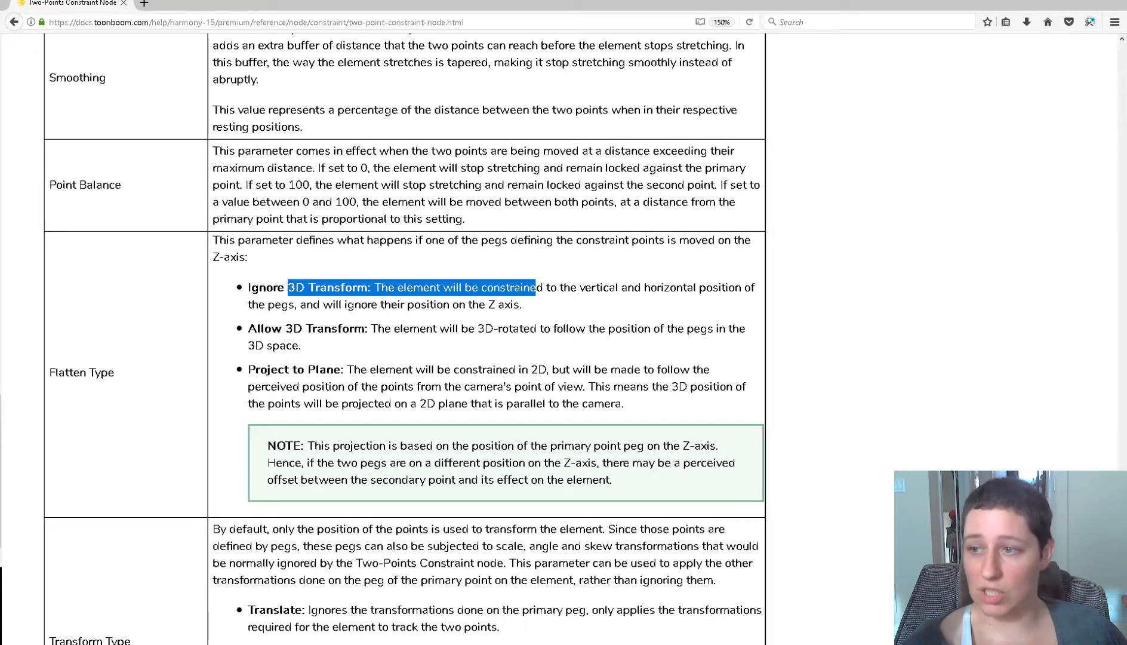
Return to Harmony, set the constraint's Flatten Type to Ignore 3D Transform, and inspect the circle edge-on in the Perspective view
key("alt+Tab")
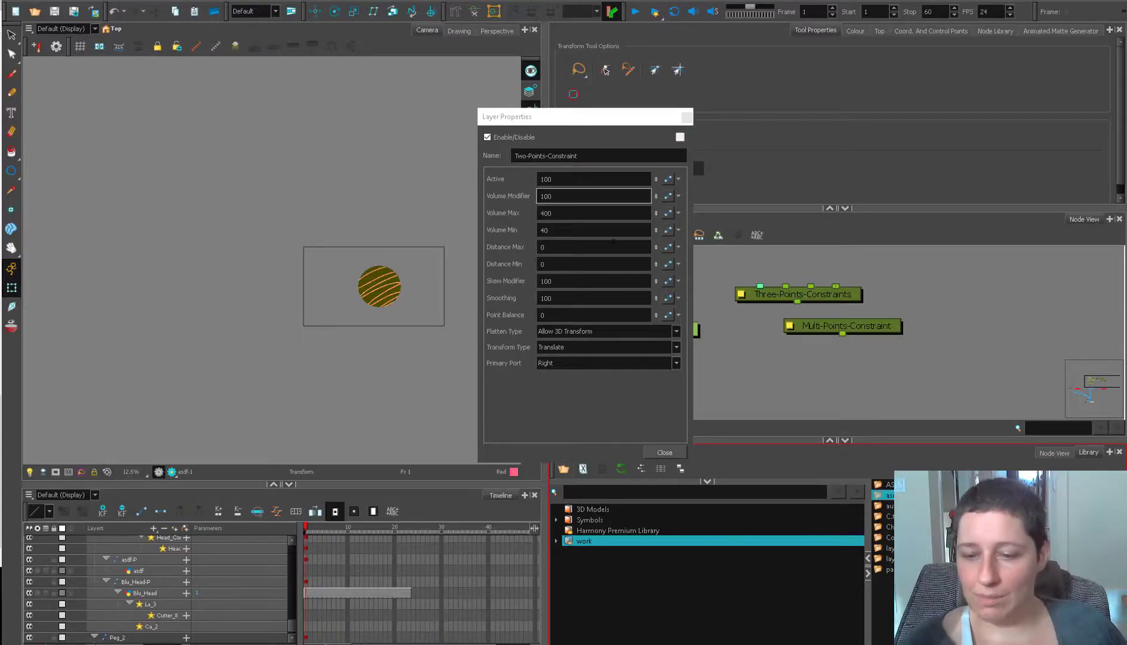
left_click(608, 331)
left_click(613, 331)
left_click(496, 31)
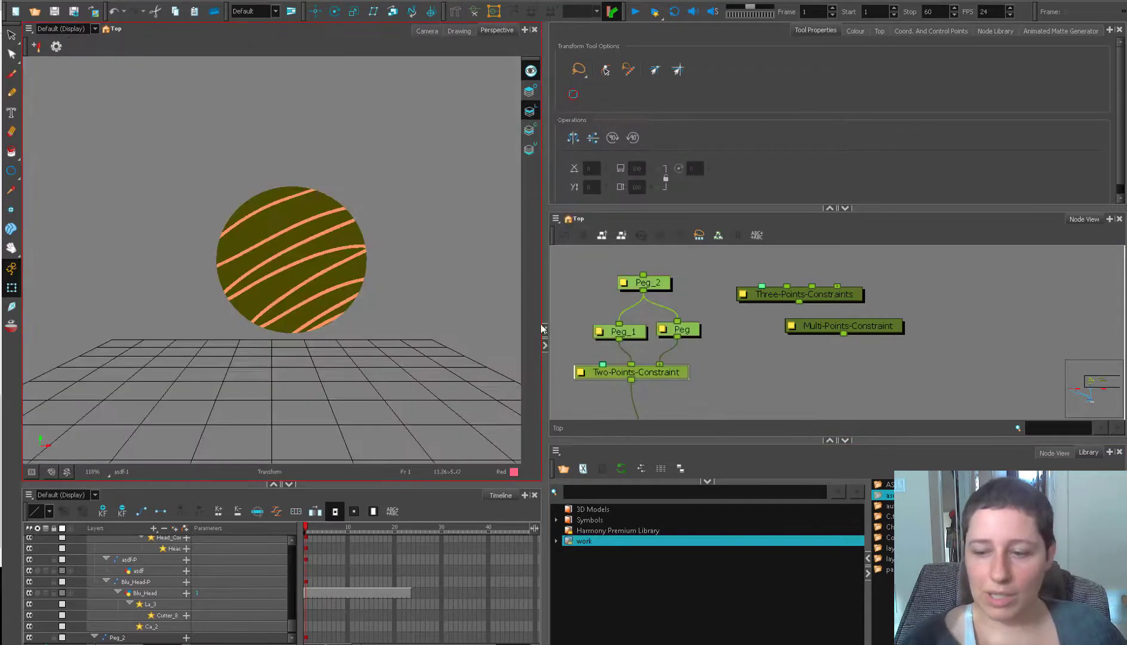
left_click_drag(704, 326, 593, 341)
left_click_drag(445, 283, 368, 315)
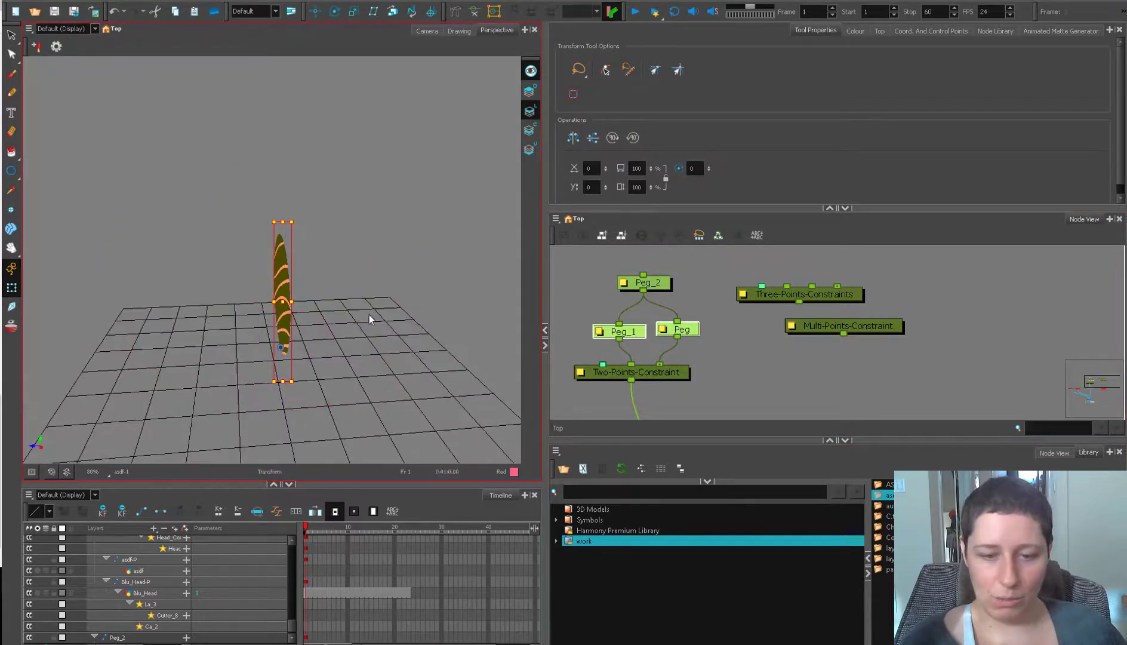
Select Peg_1, open its layer properties, and use the Translate tool to move it along the Z-axis and slightly down
left_click(610, 302)
left_click_drag(621, 332, 617, 330)
key("alt+2")
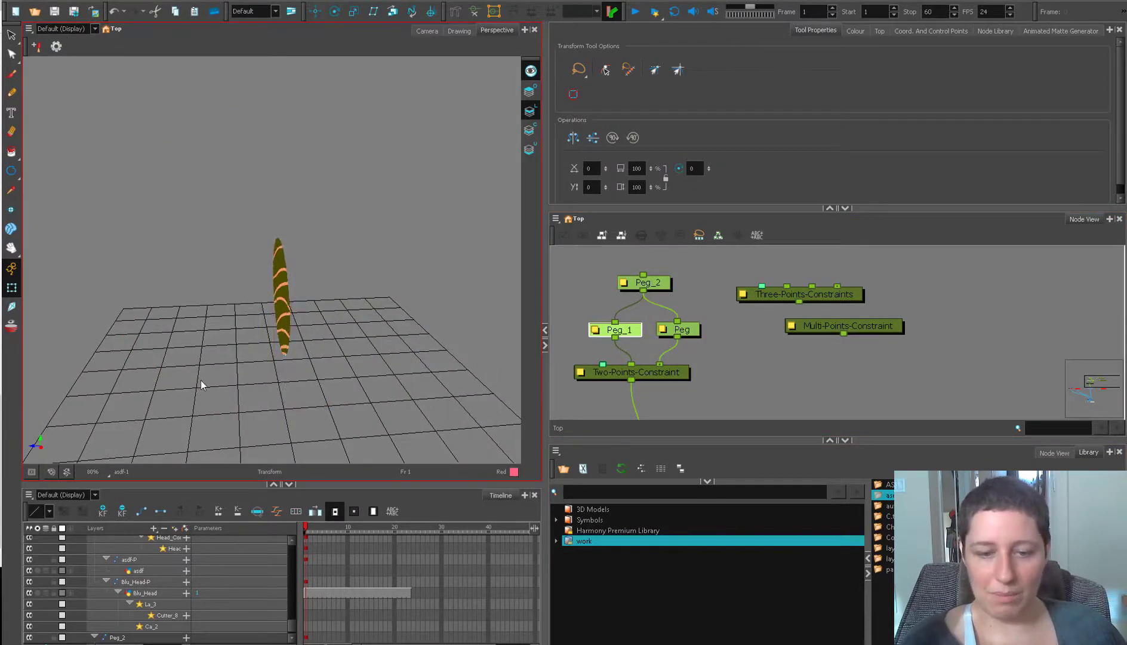
double_click(615, 330)
left_click(653, 117)
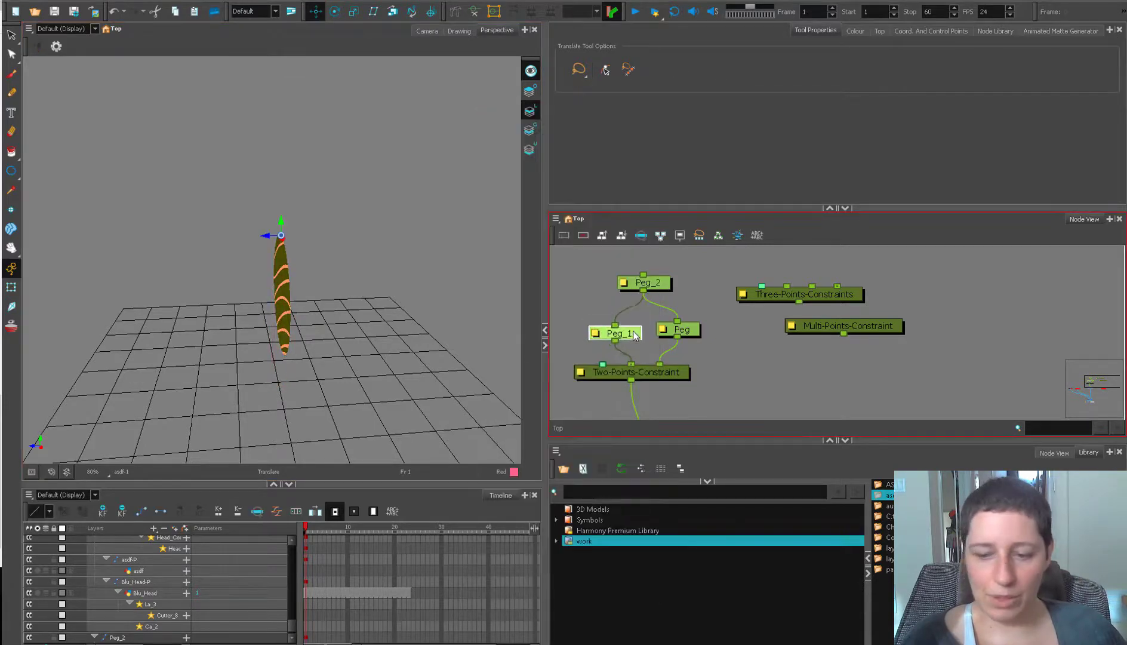
left_click_drag(270, 239, 379, 249)
left_click_drag(418, 214, 419, 251)
Set the constraint's Flatten Type to Allow 3D Transform, then move Peg_1 up and toward the opposite side along the Z-axis
double_click(583, 374)
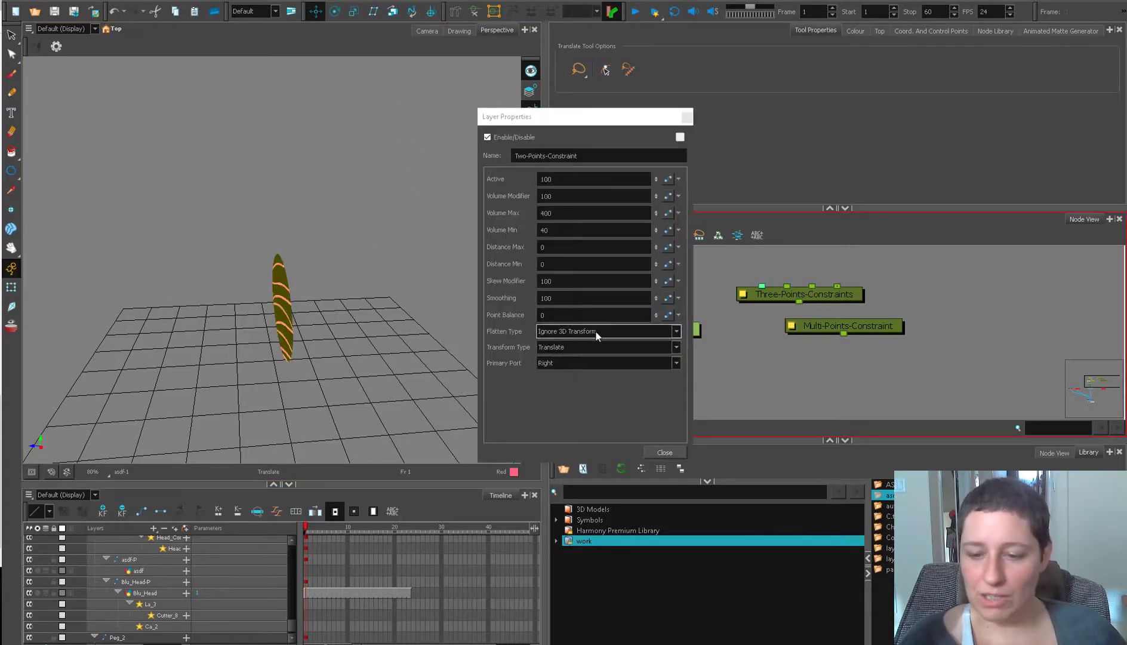
left_click(608, 332)
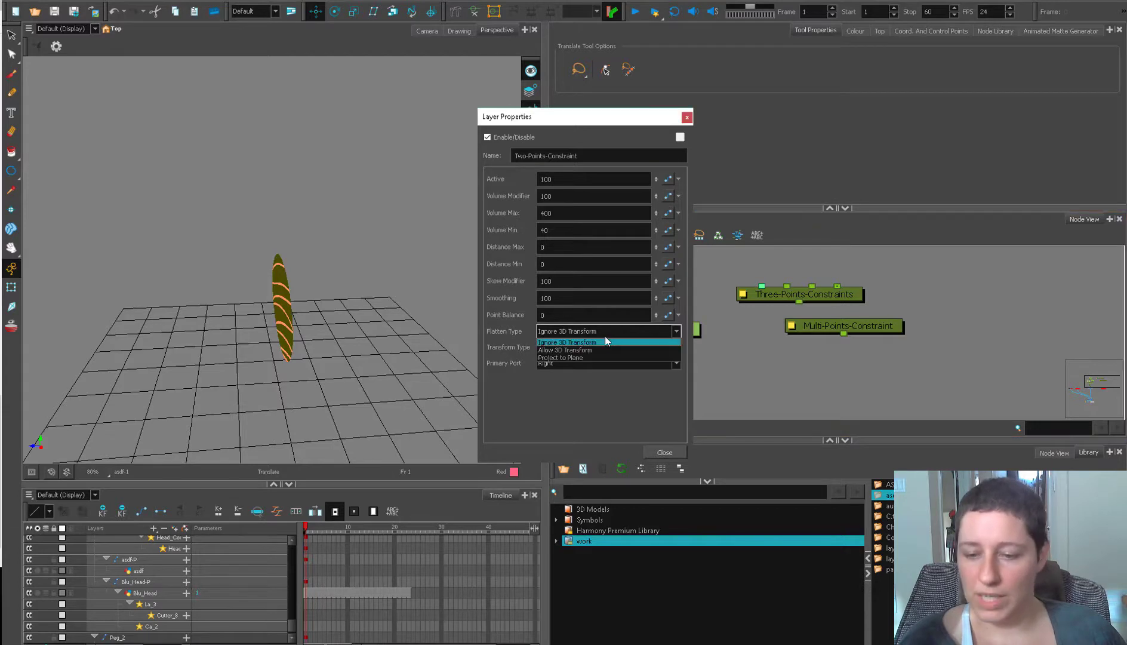
left_click(600, 352)
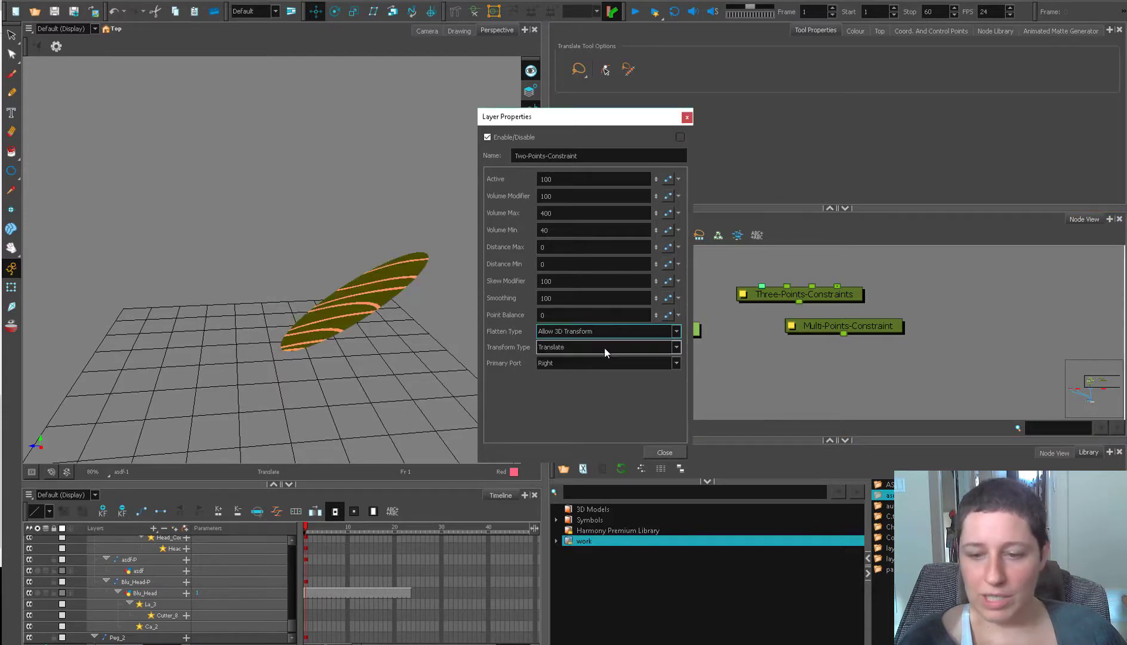
left_click(687, 117)
left_click(412, 253)
left_click_drag(412, 254, 197, 313)
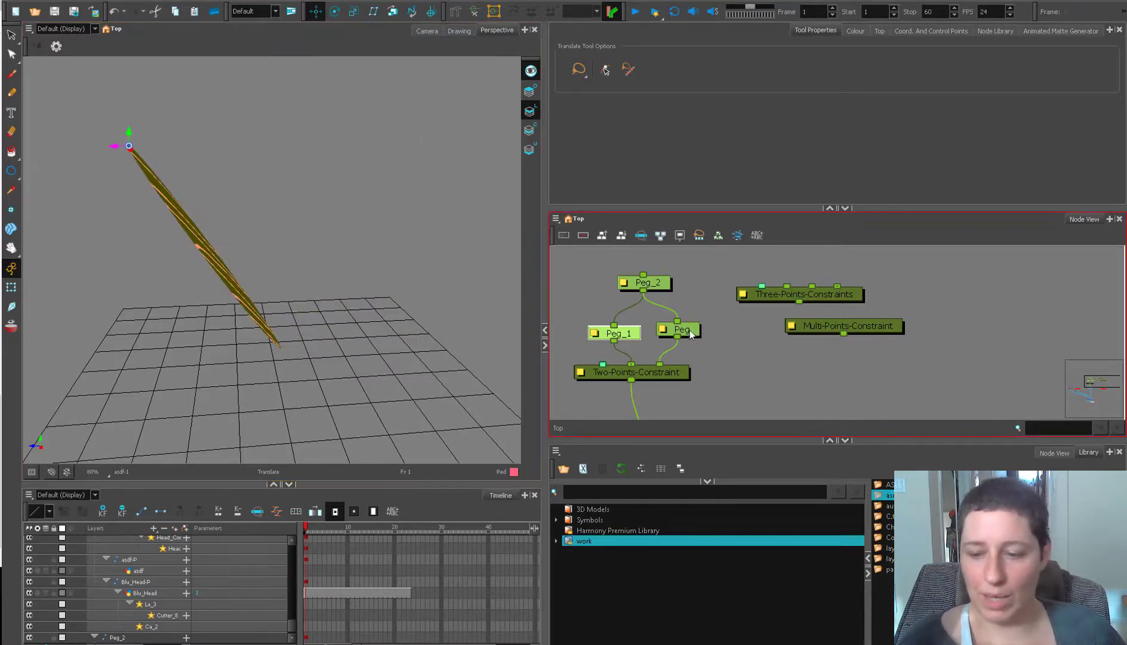
Switch to the browser documentation and examine the Allow 3D Transform description under Flatten Type
left_click(427, 30)
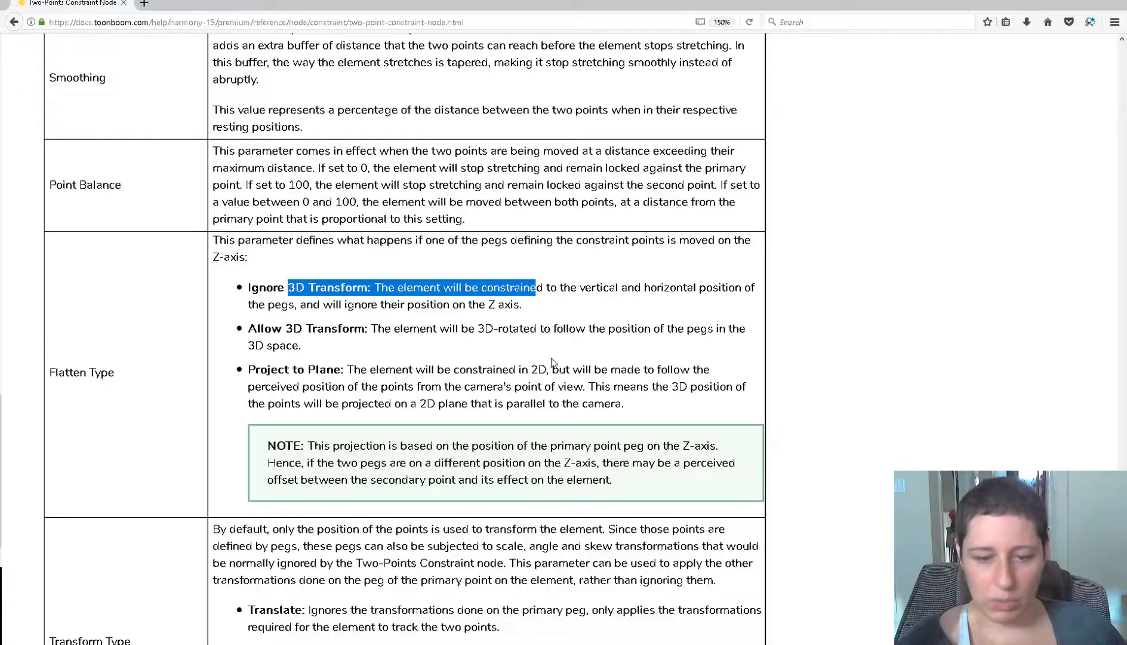
left_click(553, 362)
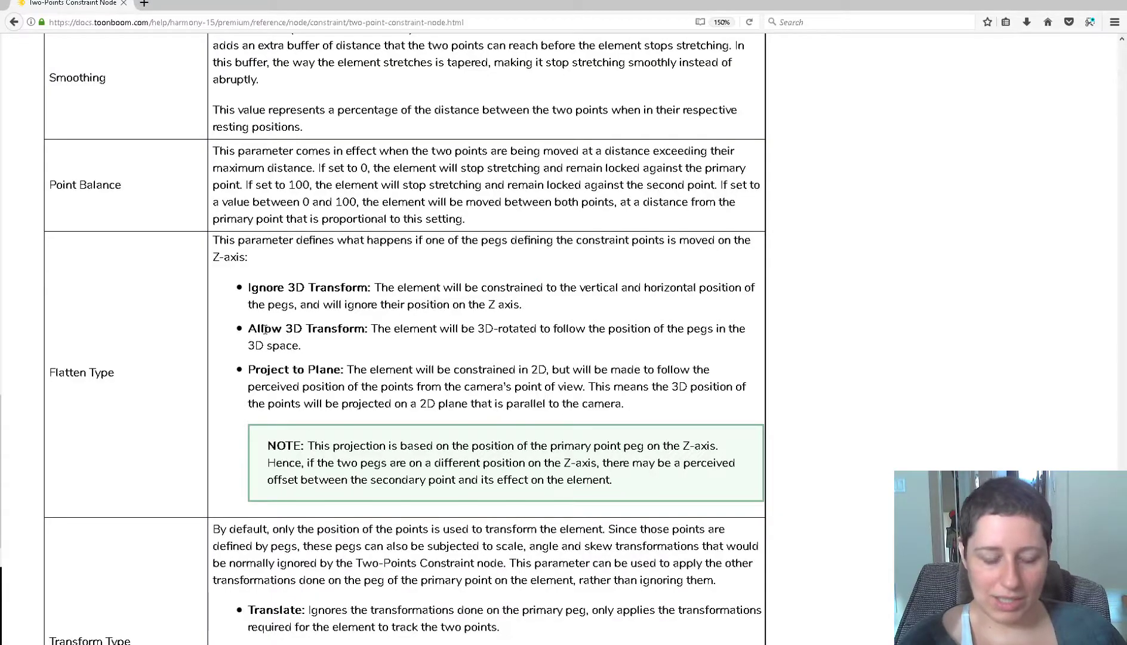
left_click_drag(264, 329, 443, 345)
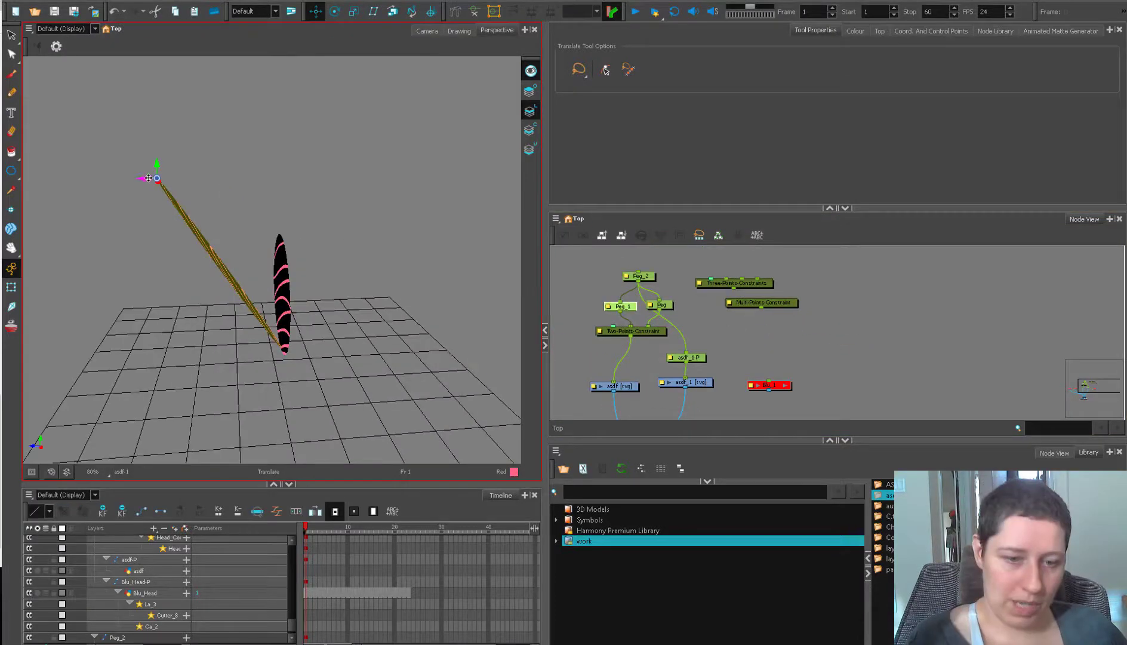
Move Peg_1 back across the upright reference drawing along the Z-axis, then select Peg and open and close its layer properties
left_click_drag(138, 209, 355, 214)
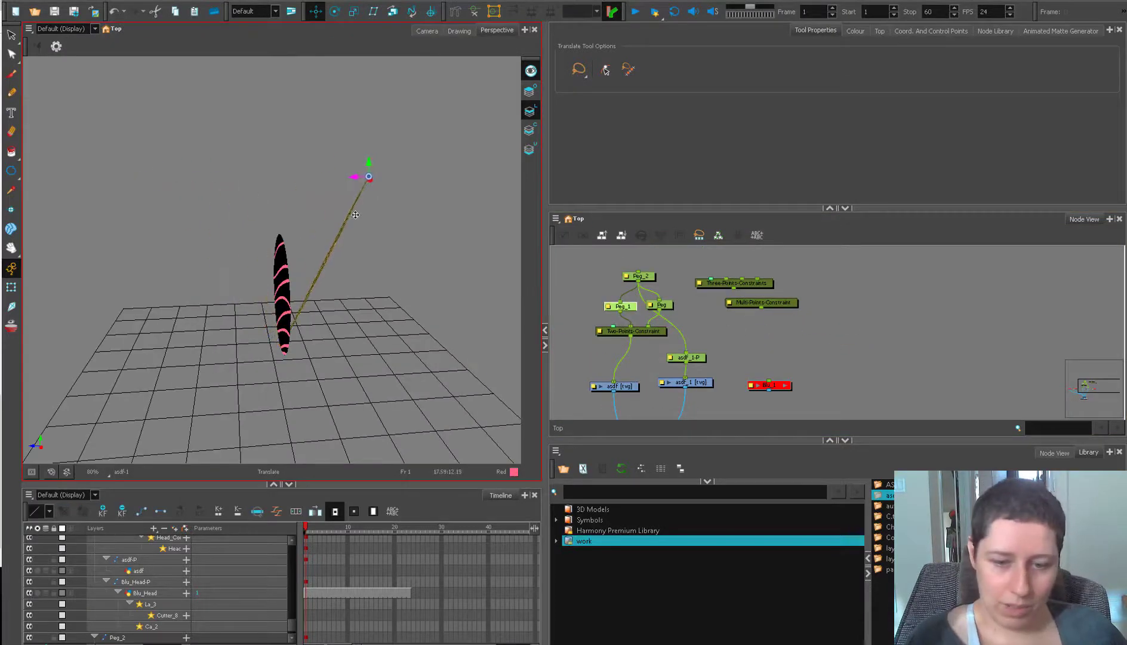
left_click(661, 305)
double_click(661, 305)
left_click(651, 117)
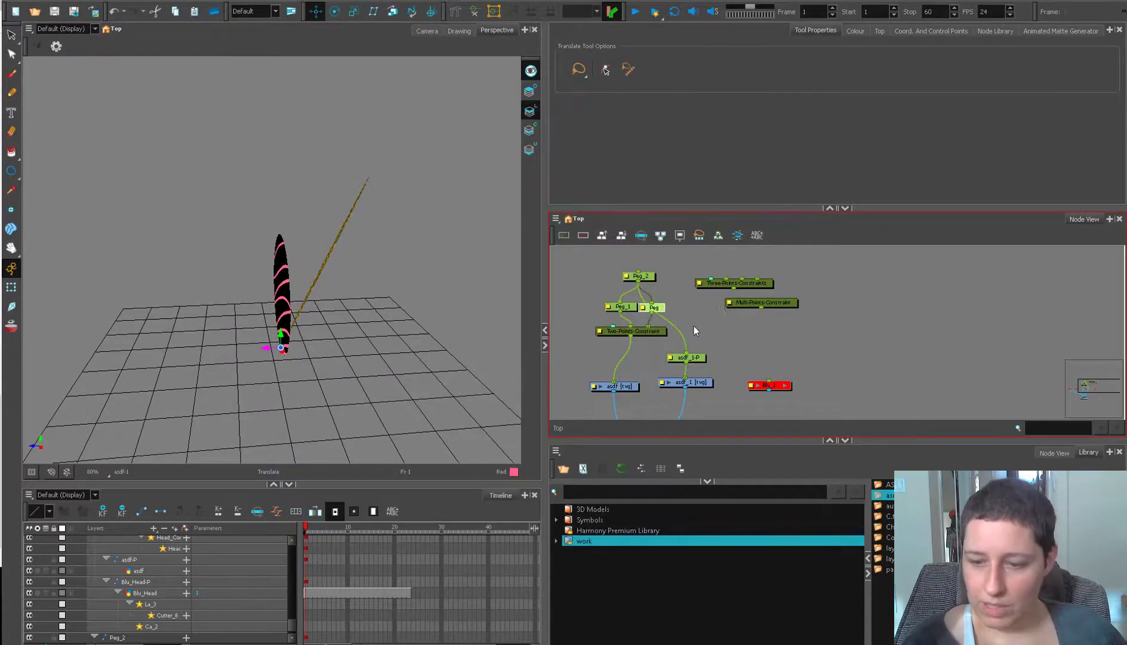
Move Peg along the Z-axis away from the upright reference drawing, and show the drawings in the Camera view
left_click_drag(269, 345, 204, 344)
left_click(427, 30)
scroll(393, 324, "up", 4)
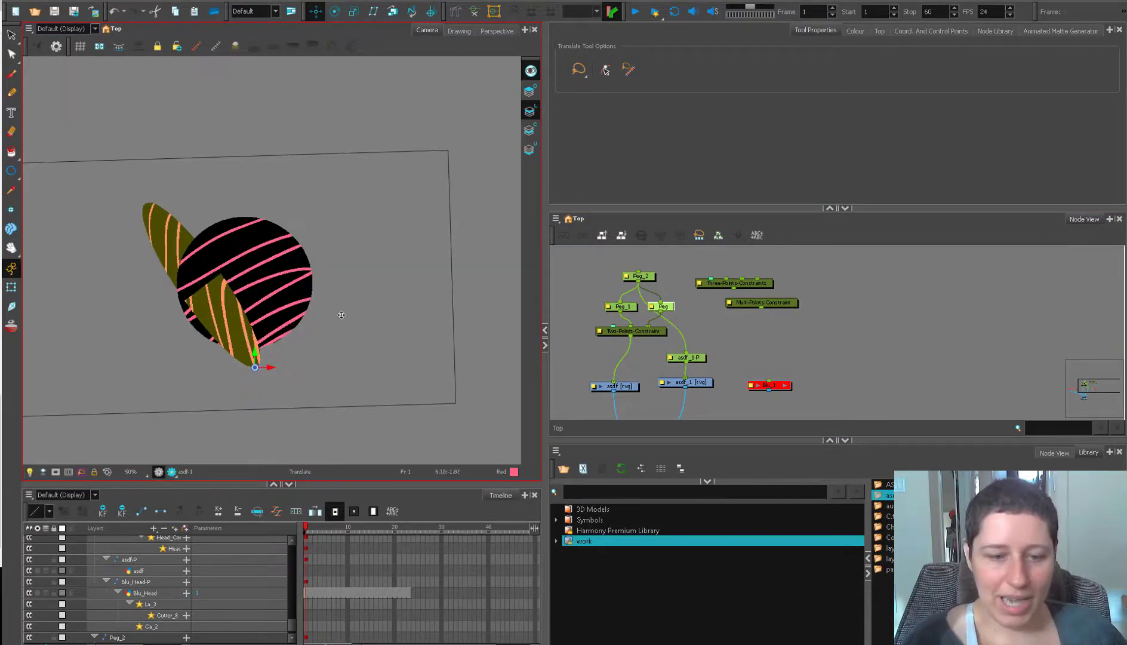
left_click_drag(393, 324, 431, 323)
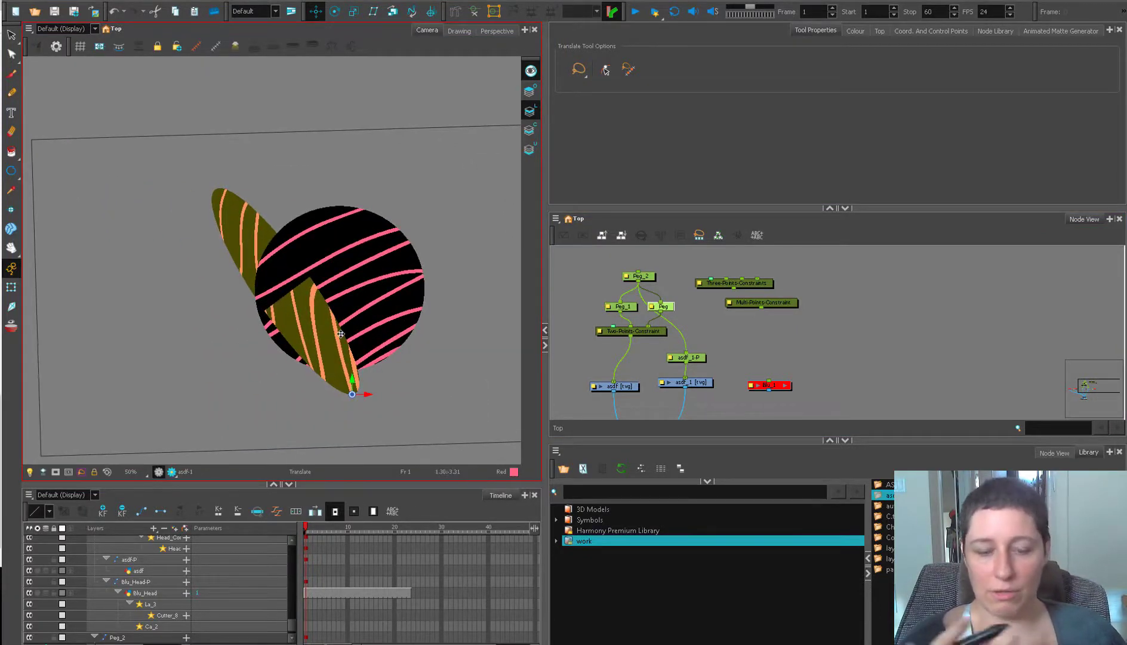
Open the Two-Points-Constraint's layer properties and try Flatten Type as Project to Plane, returning it to Allow 3D Transform
double_click(600, 330)
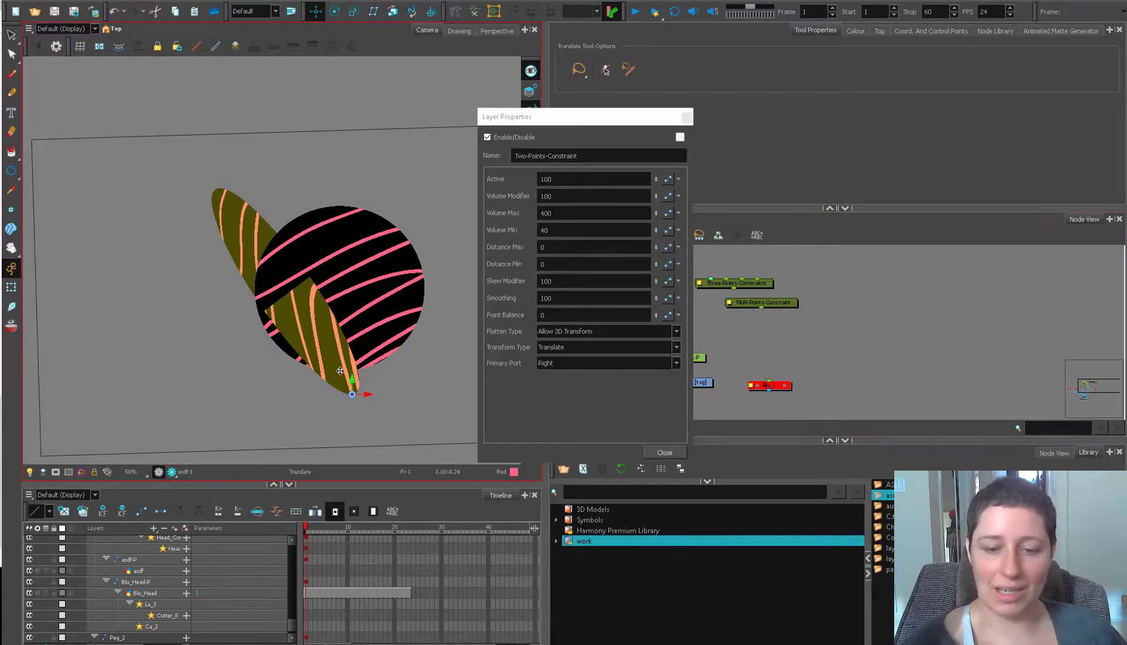
left_click(601, 331)
left_click(588, 358)
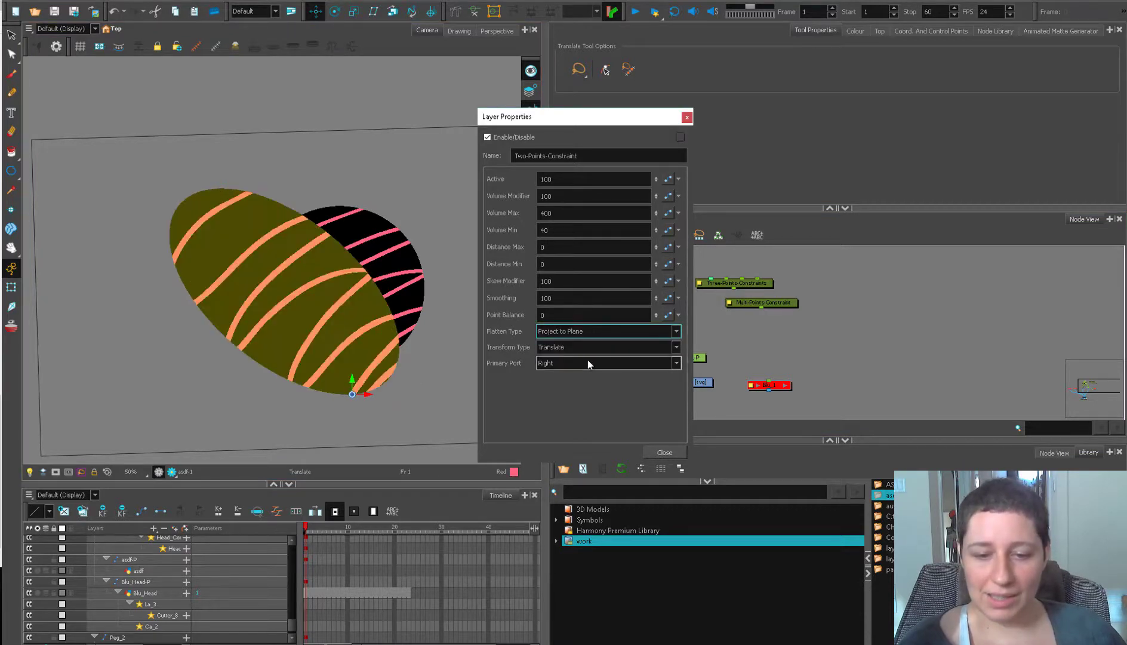
left_click(591, 334)
left_click(585, 353)
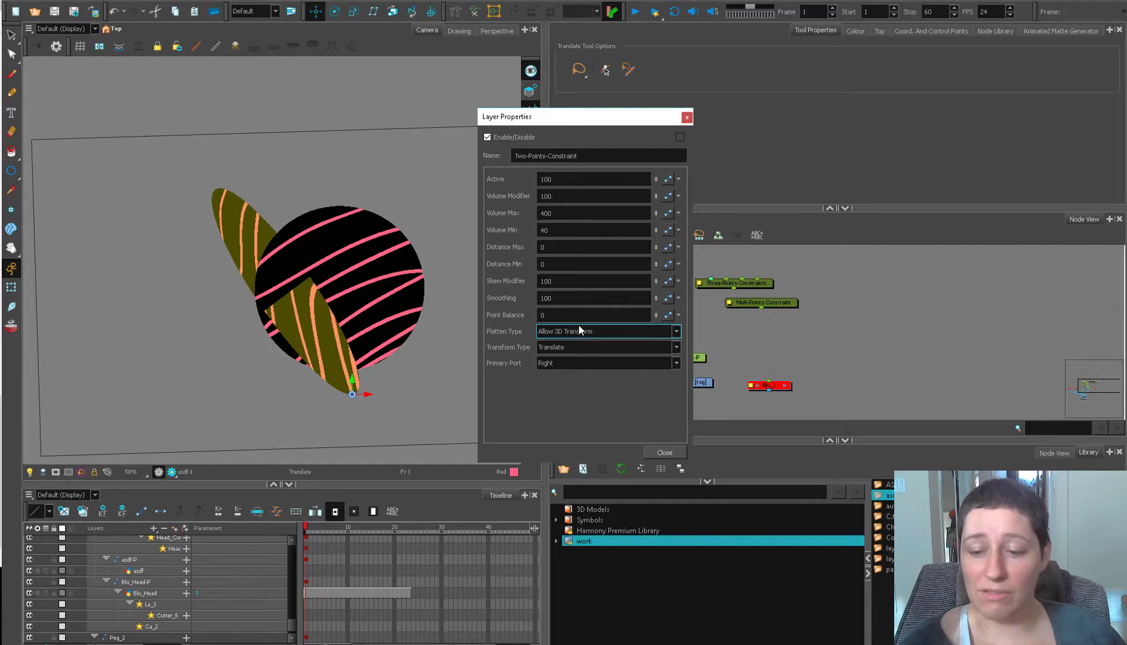
Try the constraint's Flatten Type as Ignore 3D Transform, and restore it to Allow 3D Transform
left_click(578, 330)
left_click(577, 342)
left_click(584, 332)
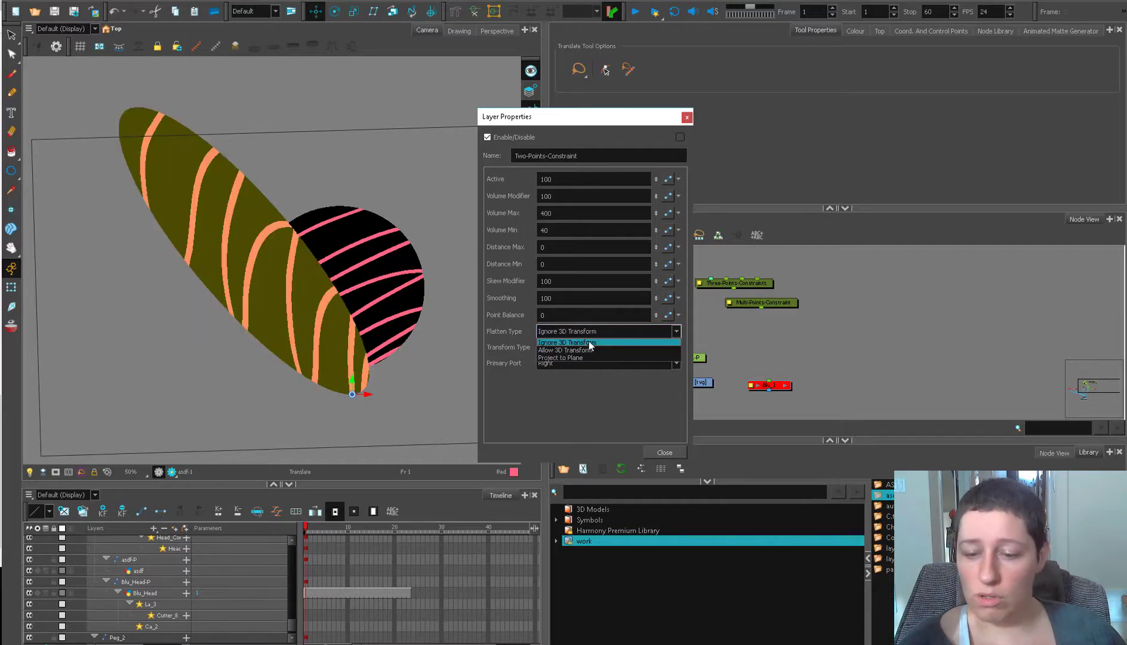
left_click(583, 342)
left_click(584, 333)
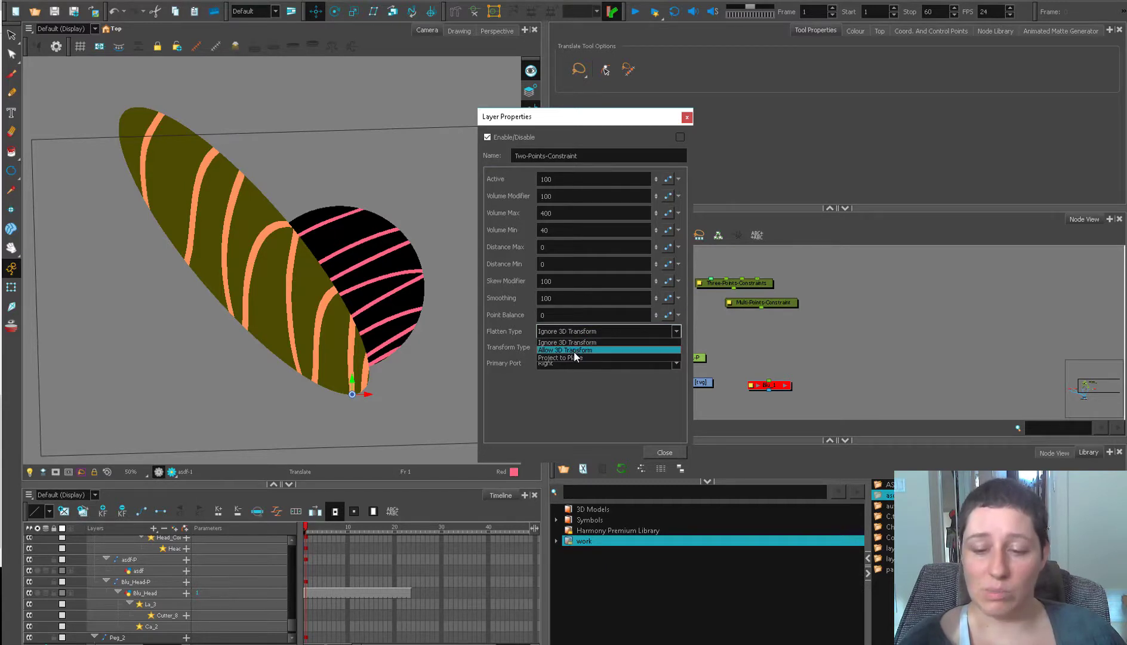
left_click(575, 352)
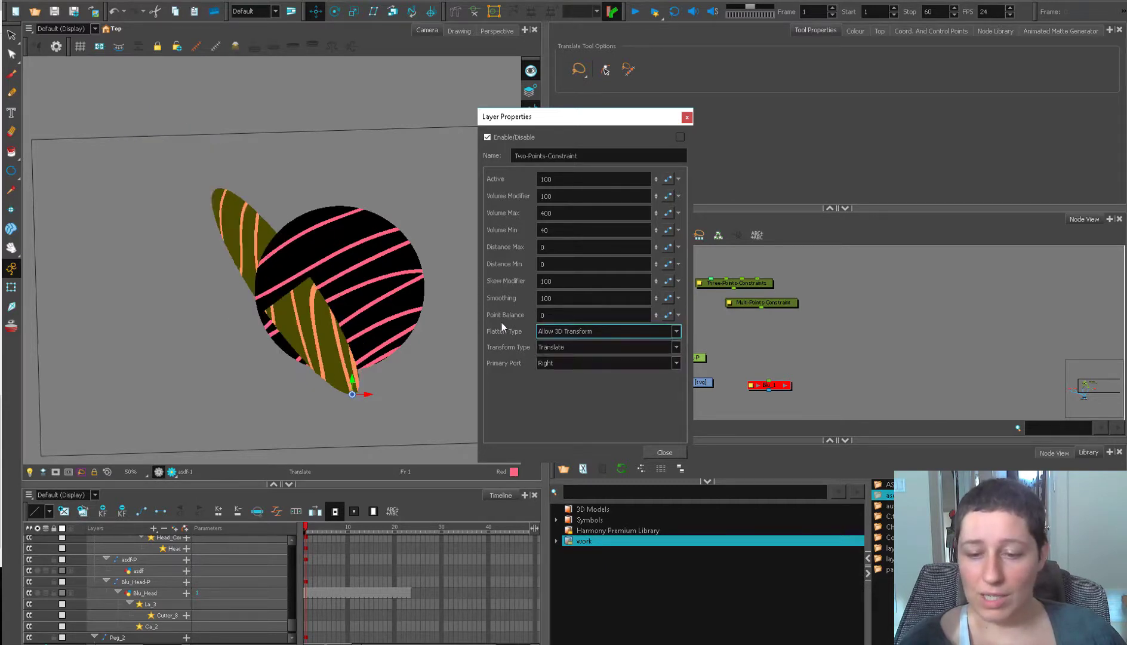
Set the constraint's Flatten Type to Project to Plane and close its layer properties
left_click(573, 332)
left_click(570, 360)
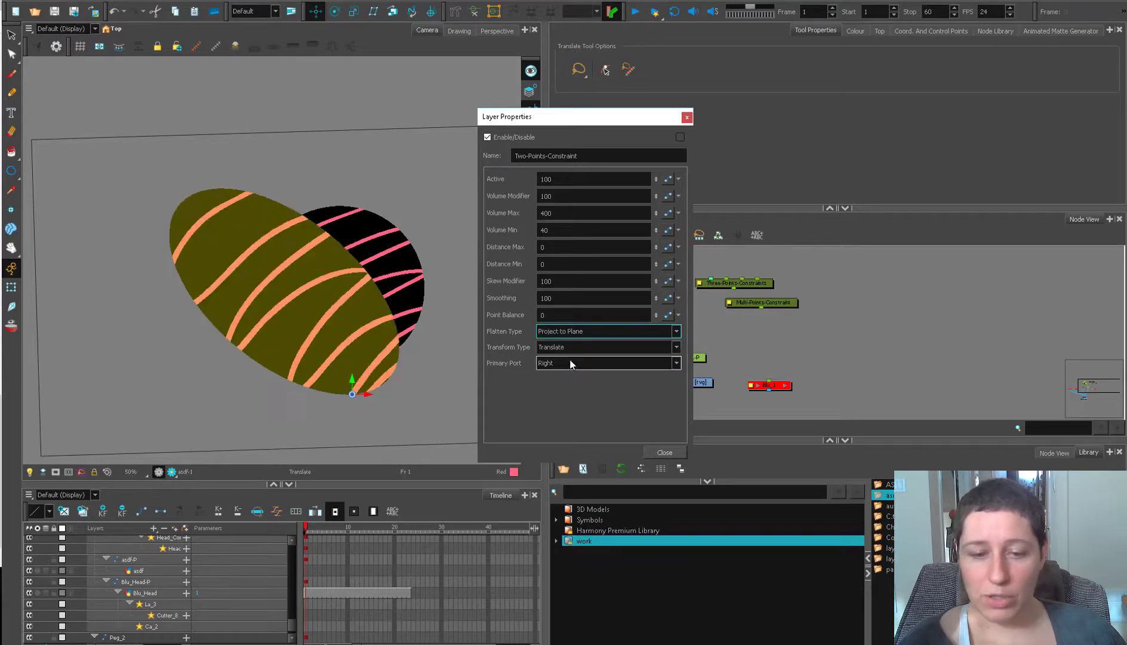
left_click(571, 331)
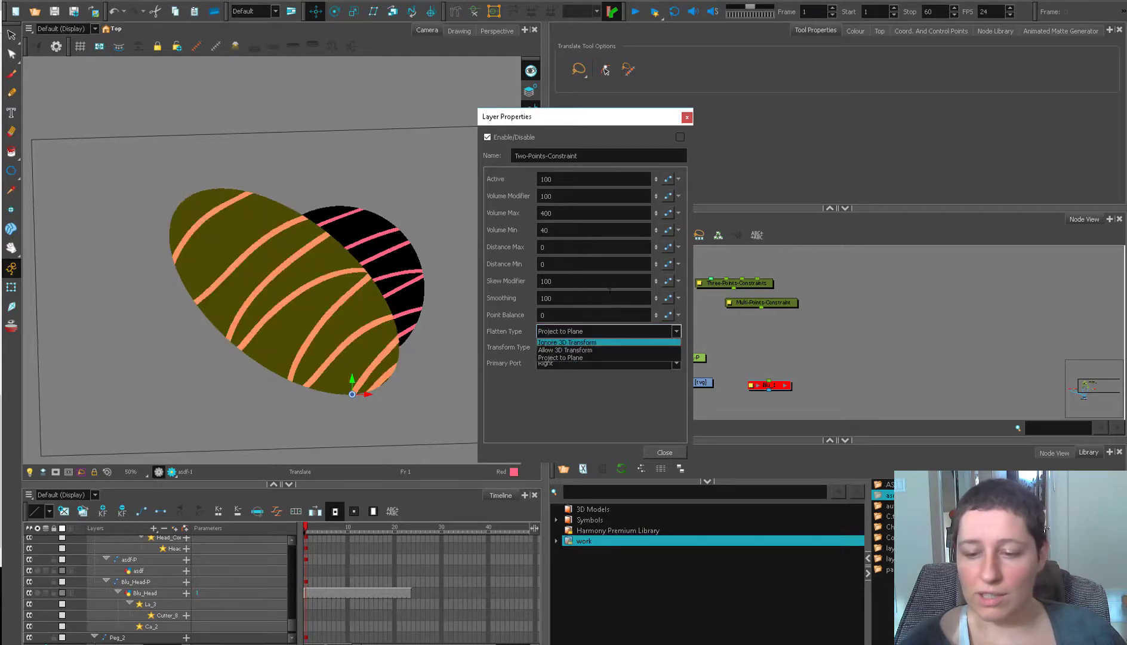
left_click(687, 118)
left_click(688, 117)
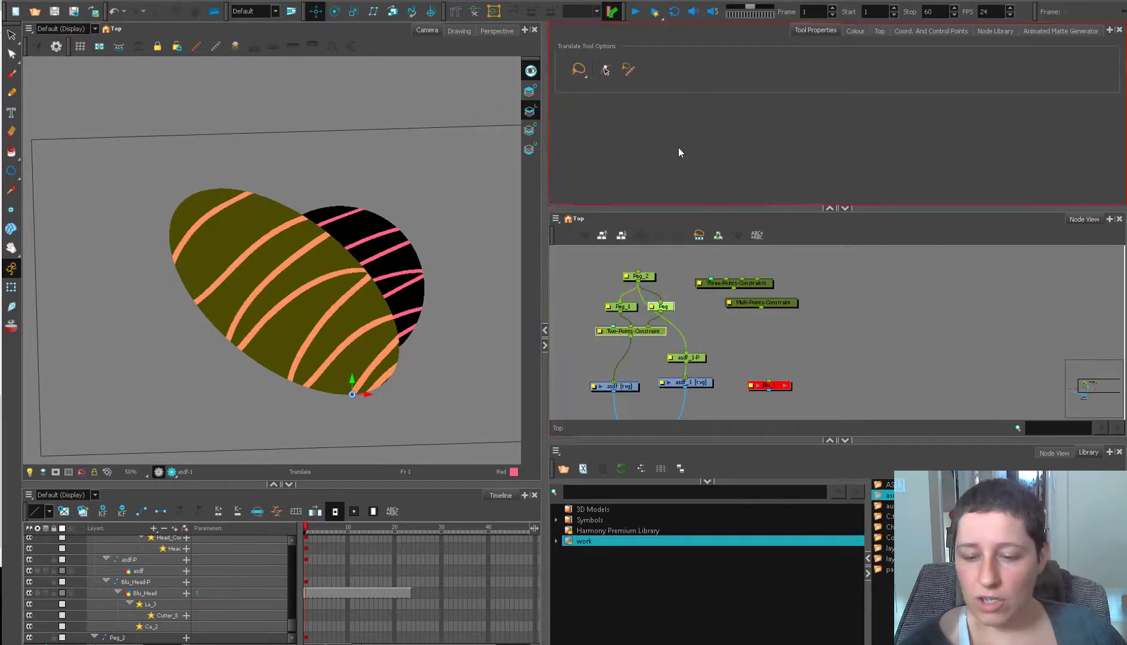
Return to the Perspective view and move Peg back along the Z-axis next to the upright reference drawing
mouse_move(652, 333)
left_mouse_down()
mouse_move(636, 343)
mouse_move(604, 318)
mouse_move(650, 322)
left_mouse_up()
scroll(644, 324, "up", 1)
scroll(645, 329, "up", 1)
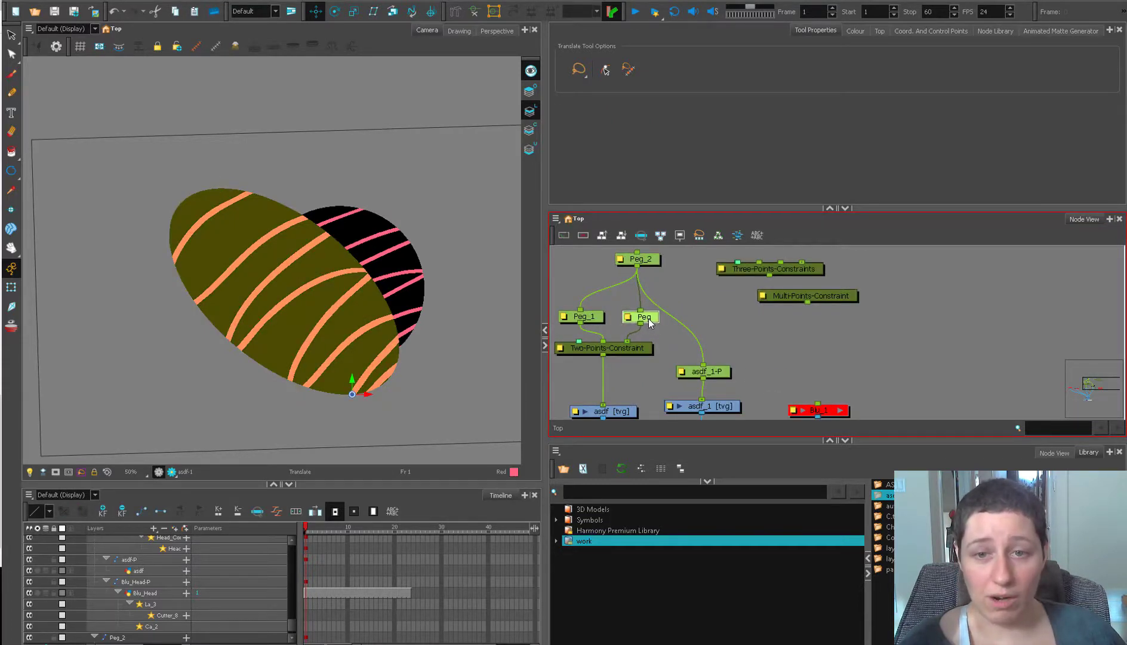
left_click(551, 172)
left_click(493, 36)
left_click(493, 36)
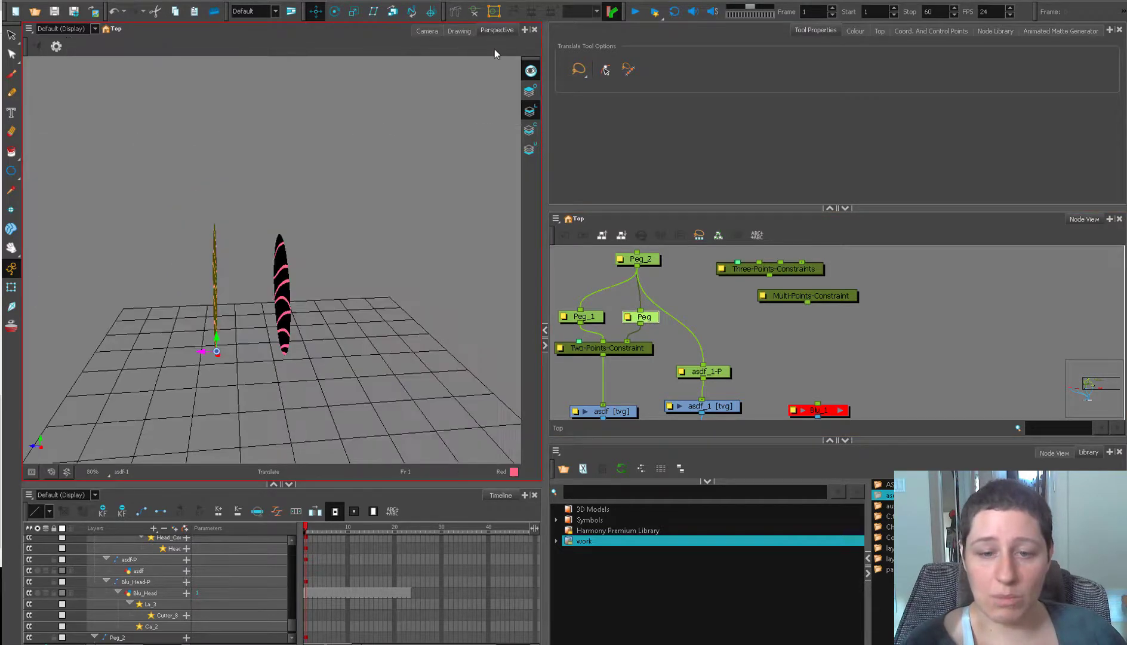
left_click(579, 306)
key("ctrl+z")
mouse_move(223, 341)
left_mouse_down()
mouse_move(280, 338)
mouse_move(166, 340)
mouse_move(306, 338)
left_mouse_up()
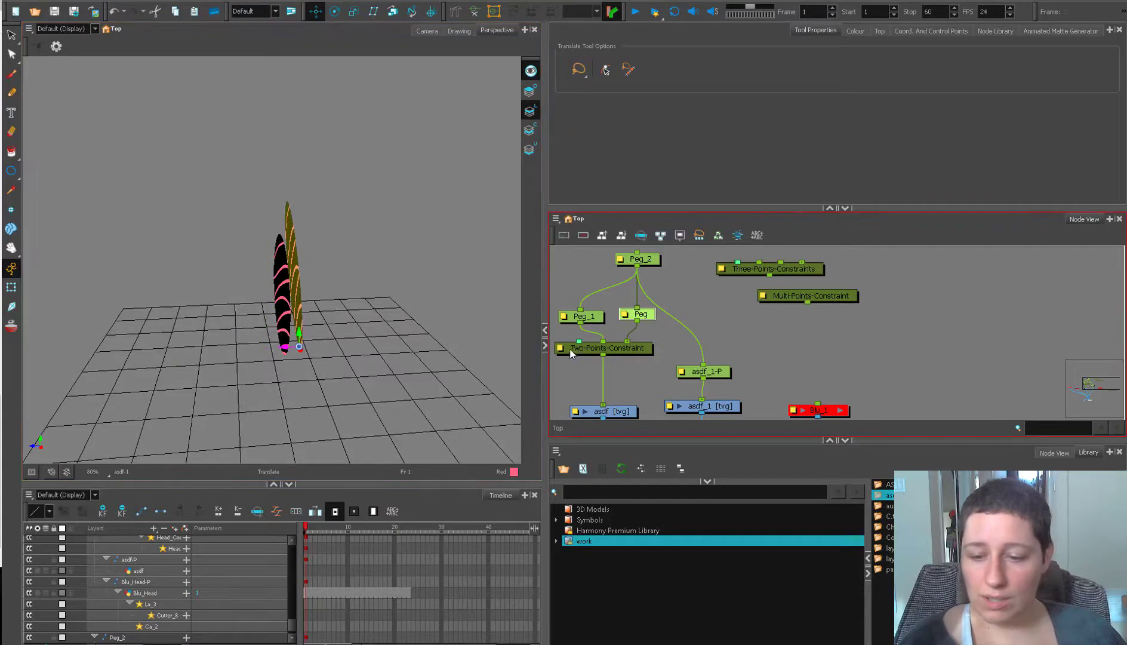
Try the Two-Points-Constraint's Primary Port as Left, restore it to Right, and close the layer properties
double_click(573, 349)
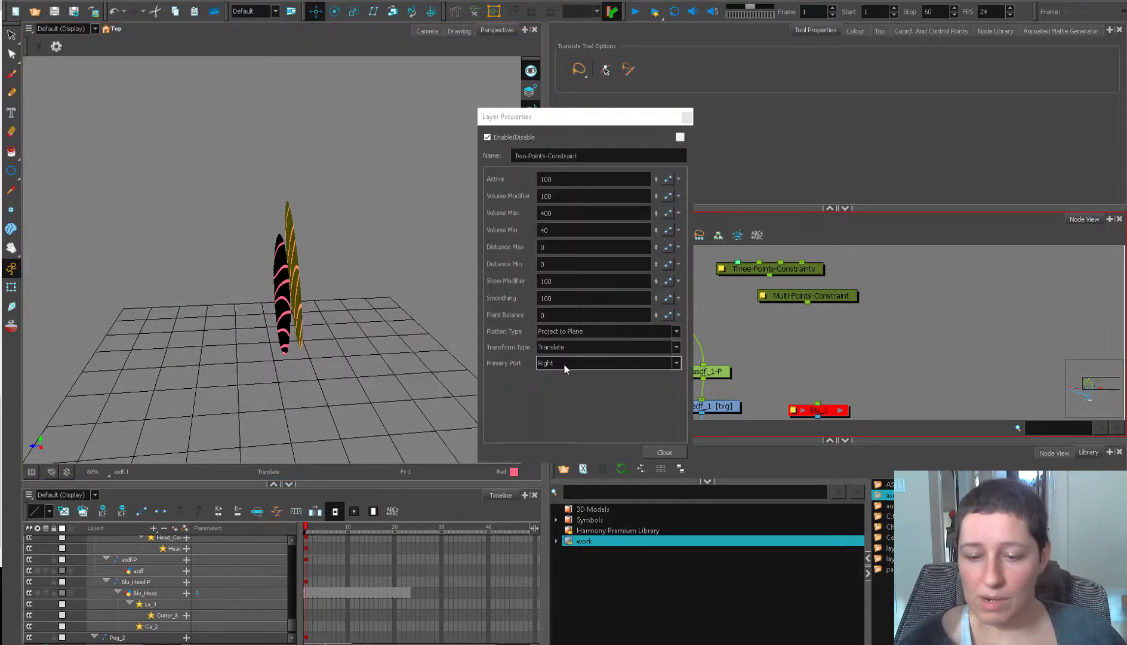
left_click(566, 363)
left_click(561, 378)
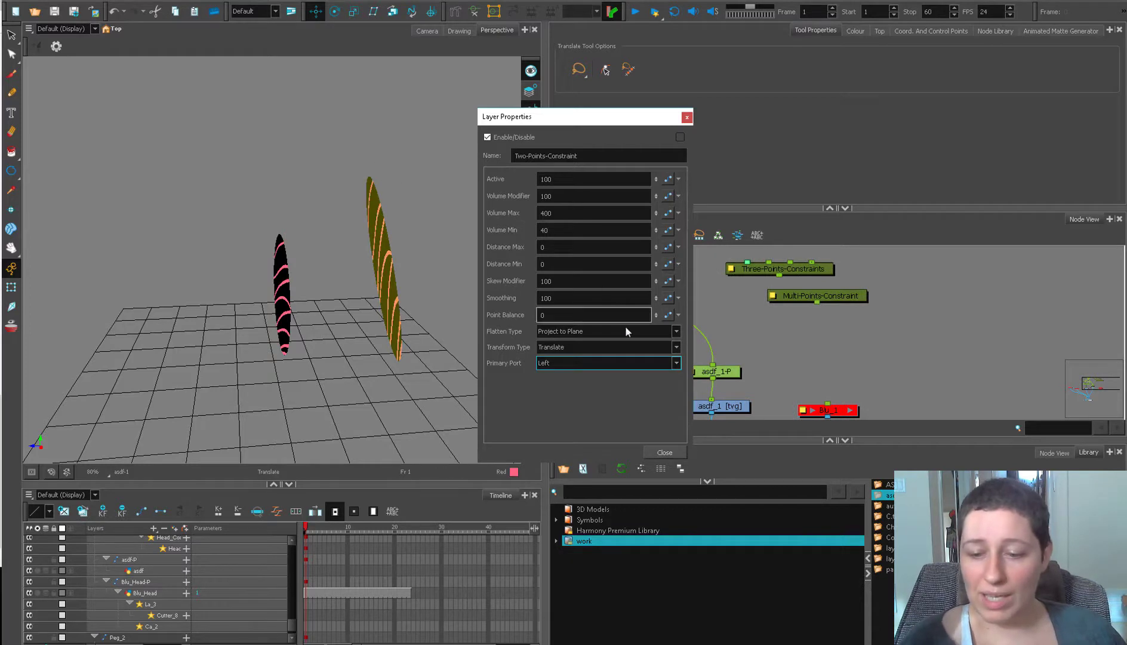
left_click(605, 366)
left_click(604, 378)
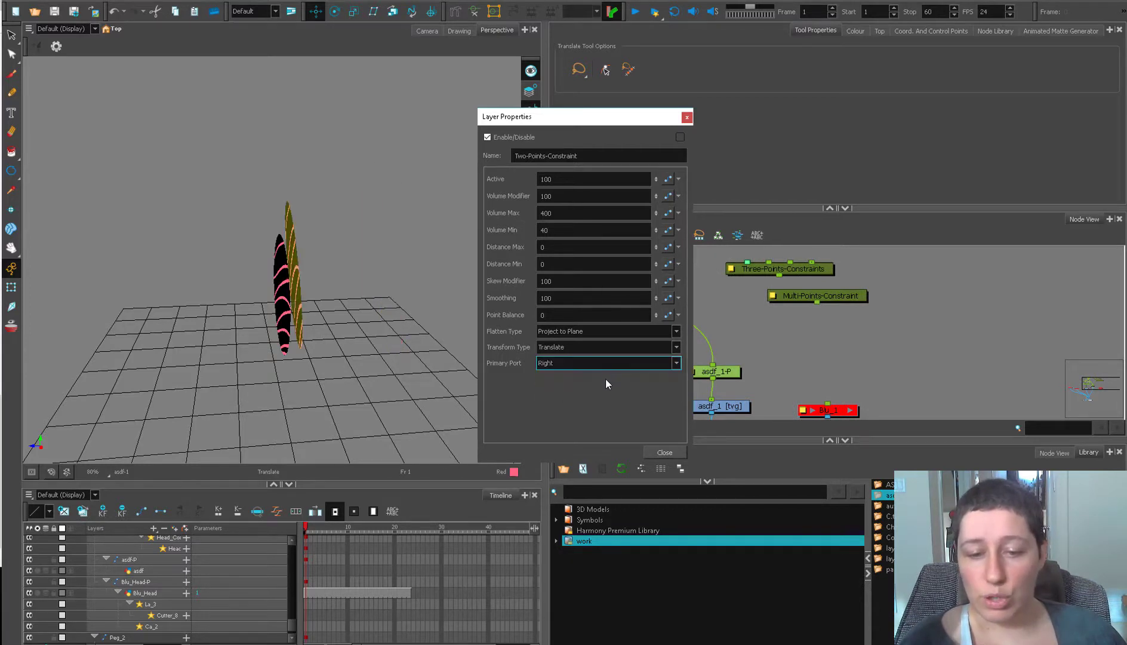
left_click(687, 117)
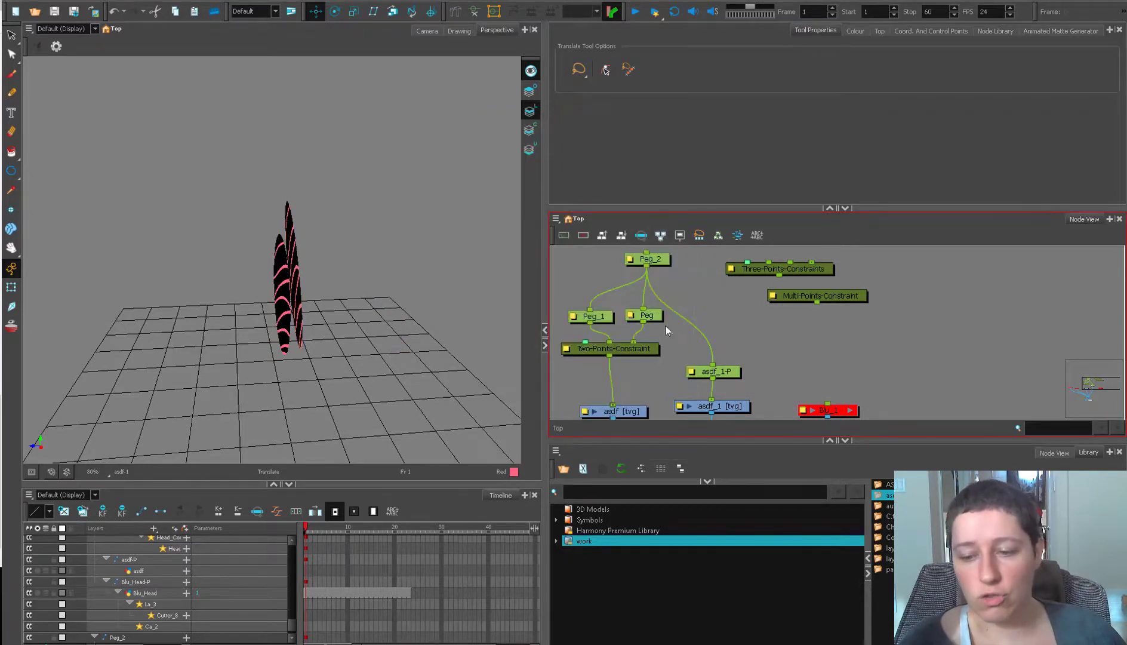
Set the Two-Points-Constraint's Flatten Type to Ignore 3D Transform and close its layer properties
left_click(645, 317)
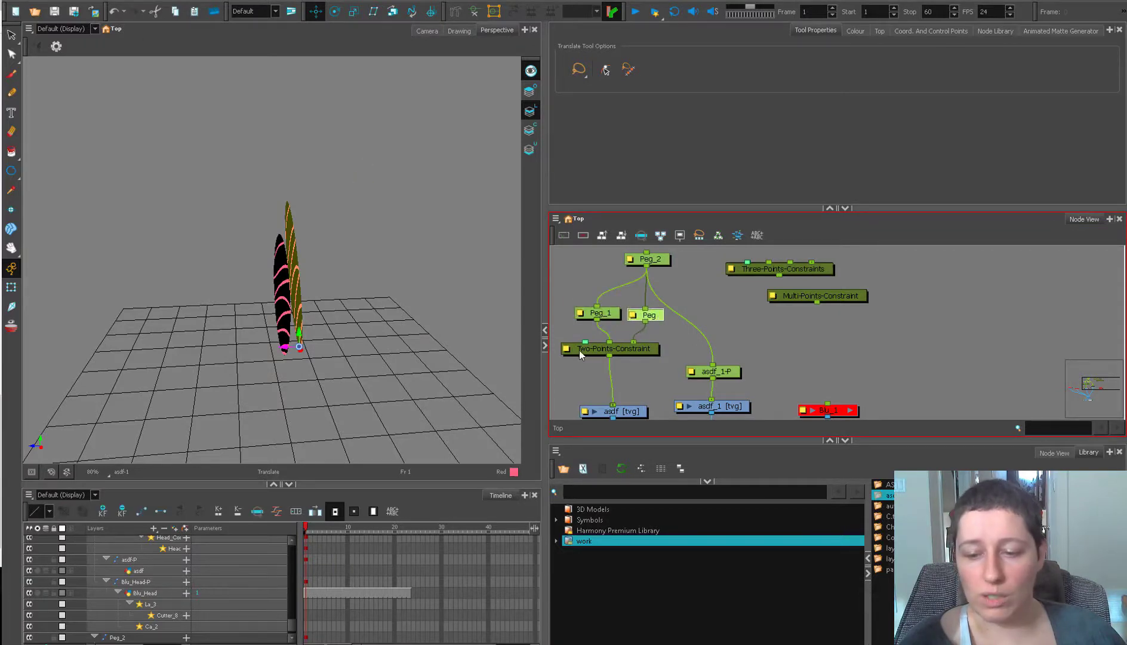
double_click(582, 352)
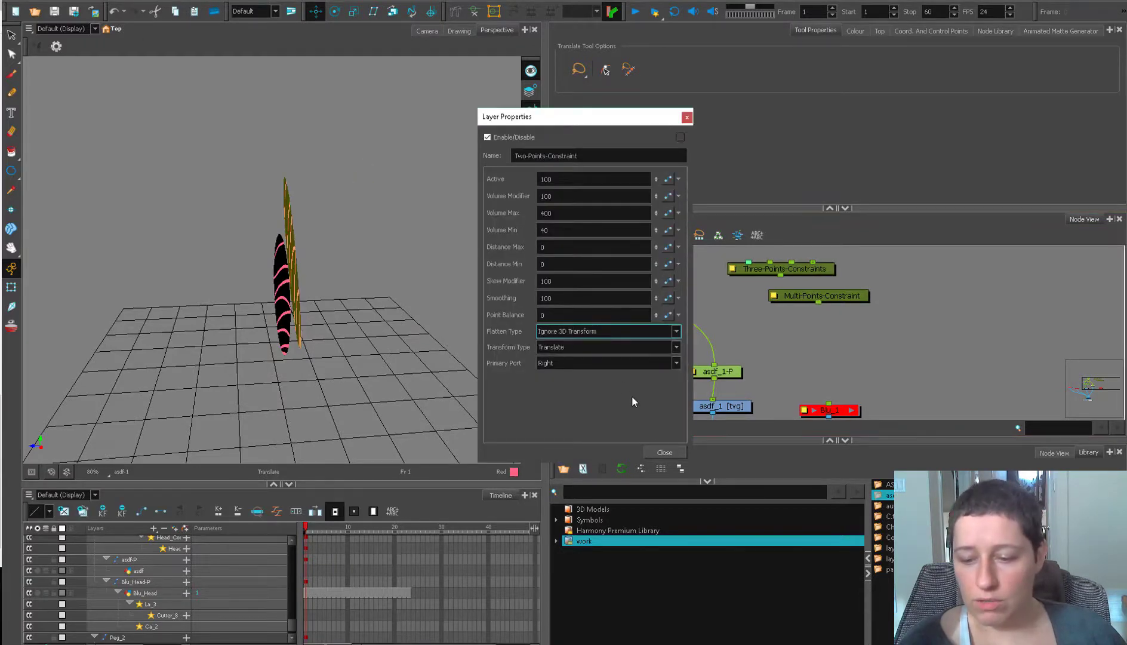
left_click(665, 452)
Reposition the constraint's pegs along the Z-axis relative to the upright reference drawing, leaving Peg selected
left_click(652, 316)
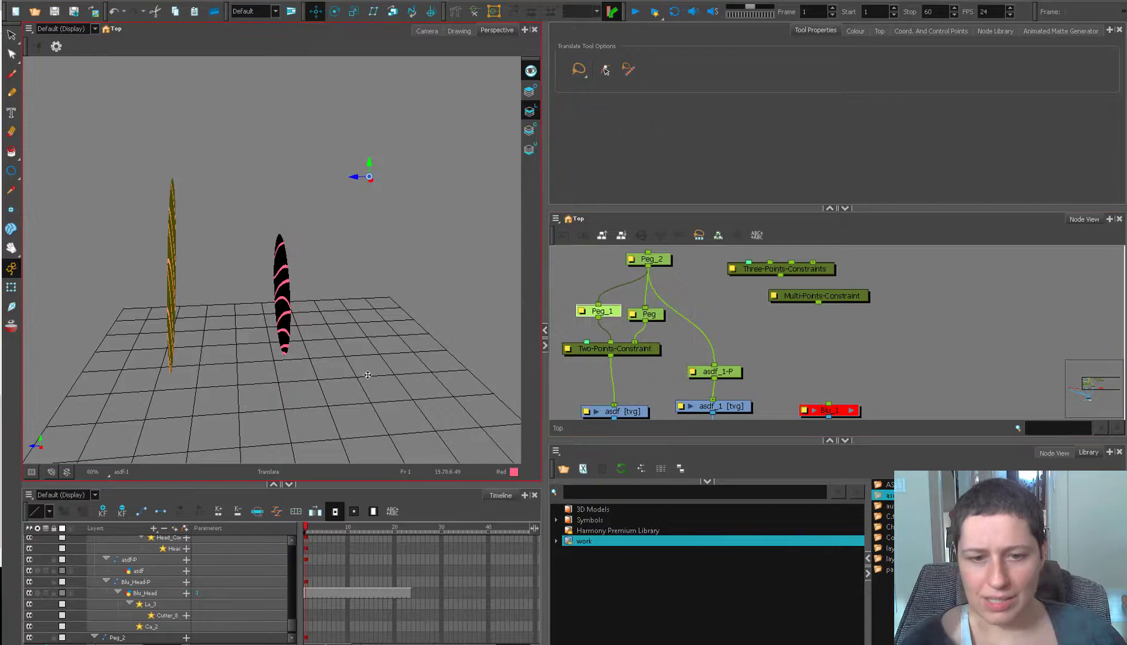
left_click_drag(320, 390, 412, 381)
left_click(647, 314)
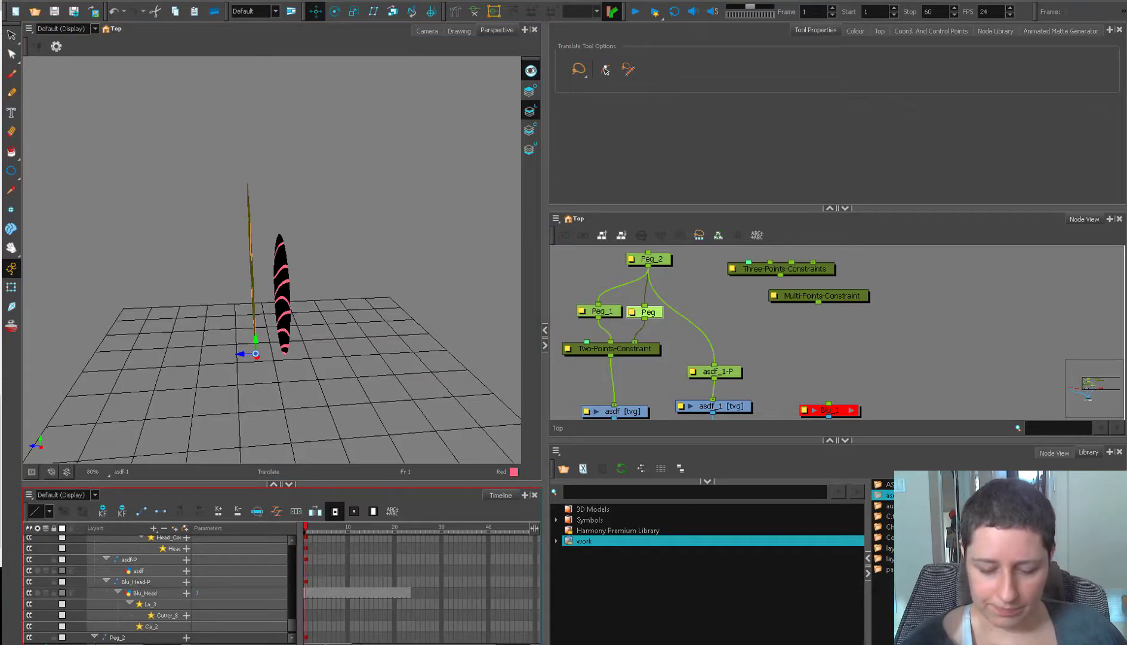
Switch to the browser documentation and examine the Flatten Type options, including Project to Plane, plus the Transform Type and Primary Port descriptions
left_click(459, 597)
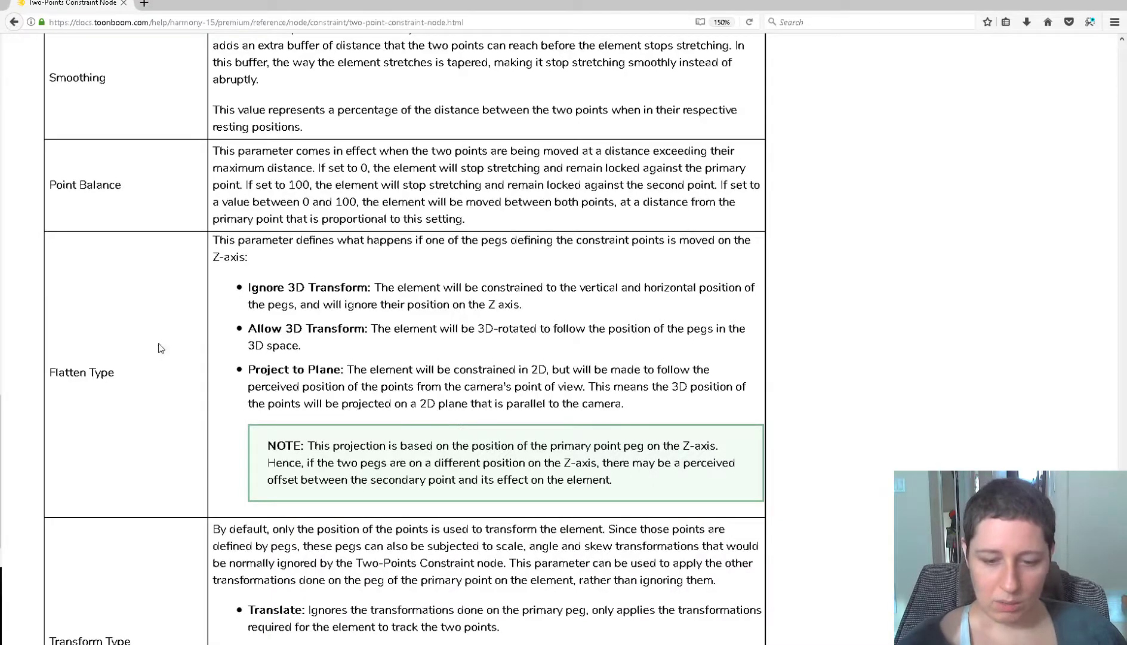
left_click_drag(410, 367, 697, 387)
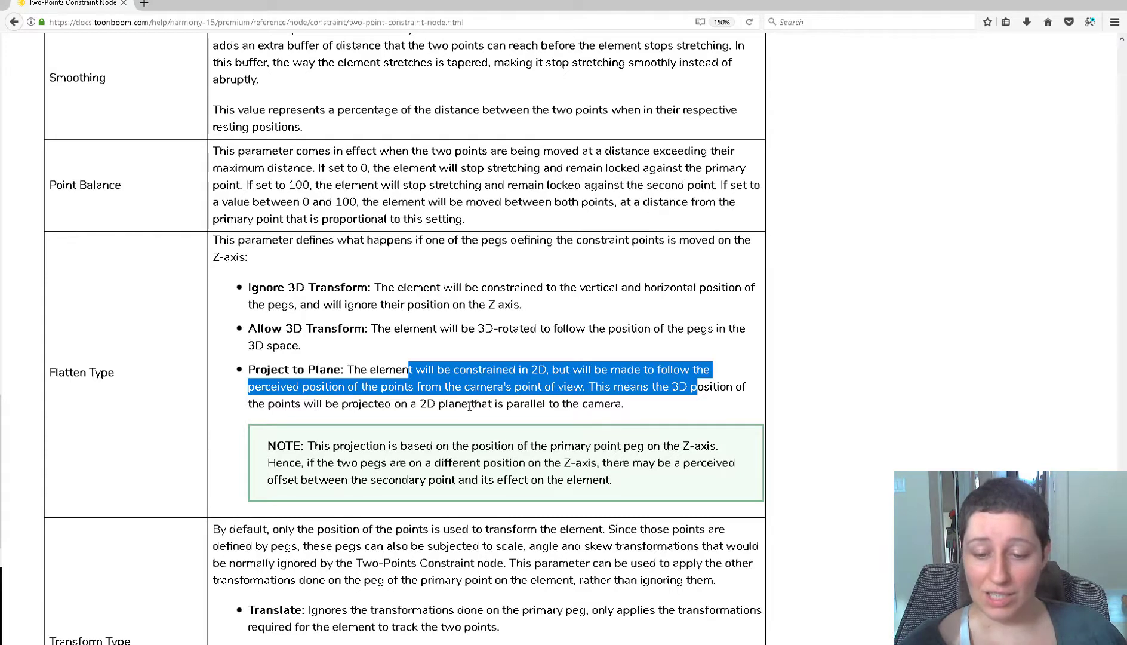
left_click(607, 409)
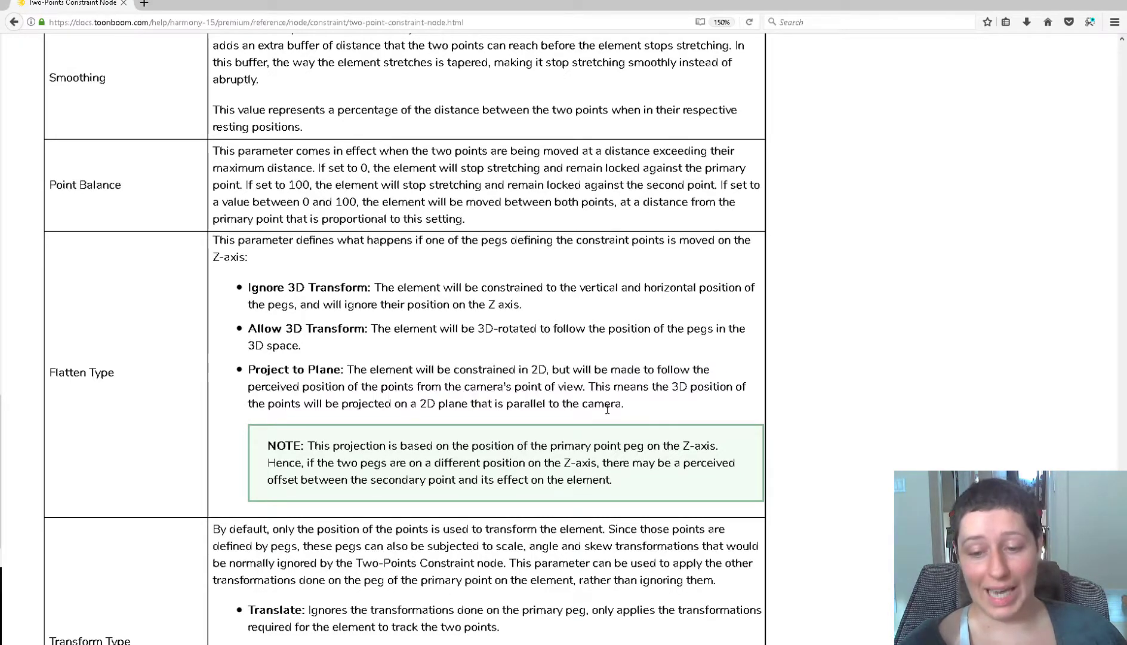
left_click_drag(354, 371, 277, 373)
left_click_drag(273, 288, 368, 288)
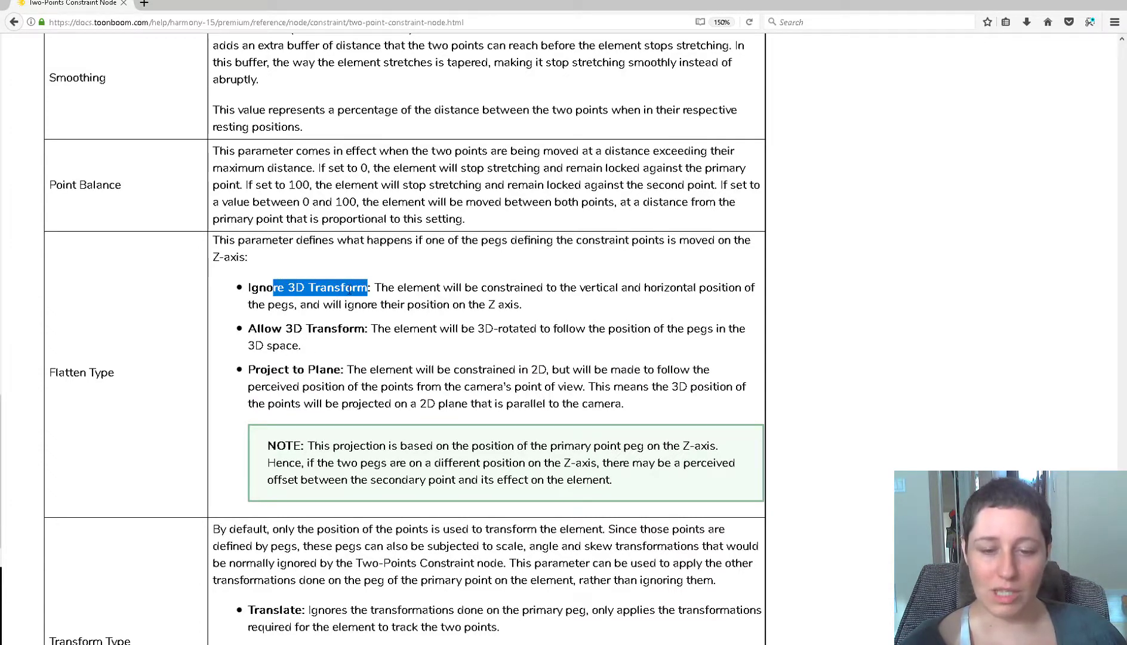
left_click_drag(265, 371, 400, 371)
left_click(398, 374)
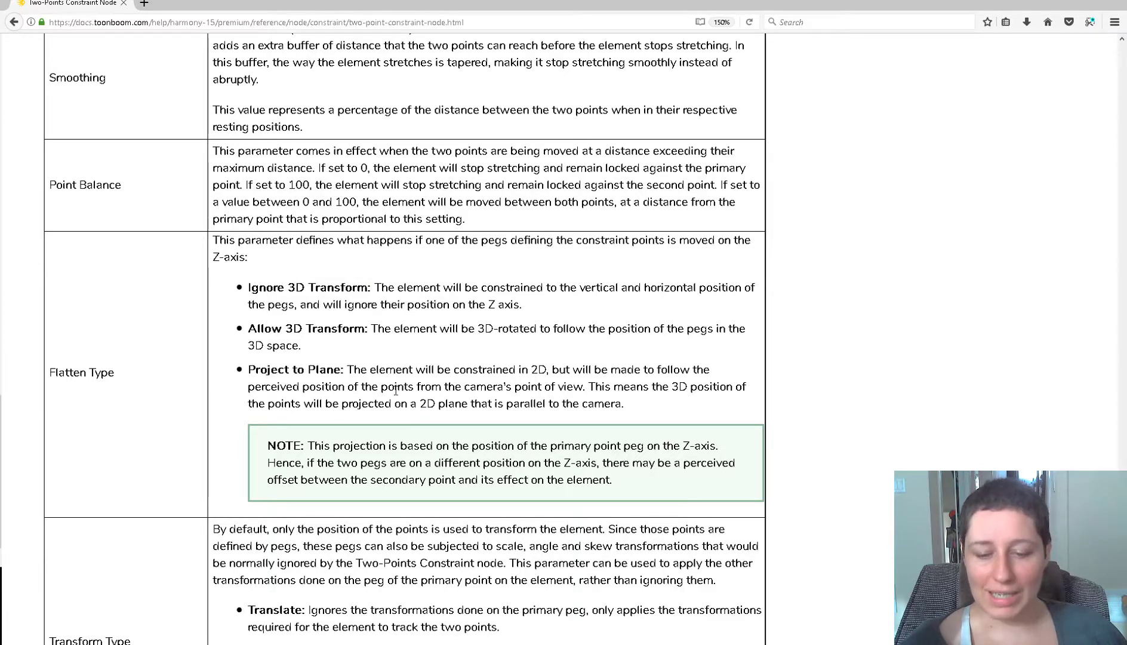
left_click_drag(250, 286, 386, 290)
left_click_drag(257, 329, 354, 330)
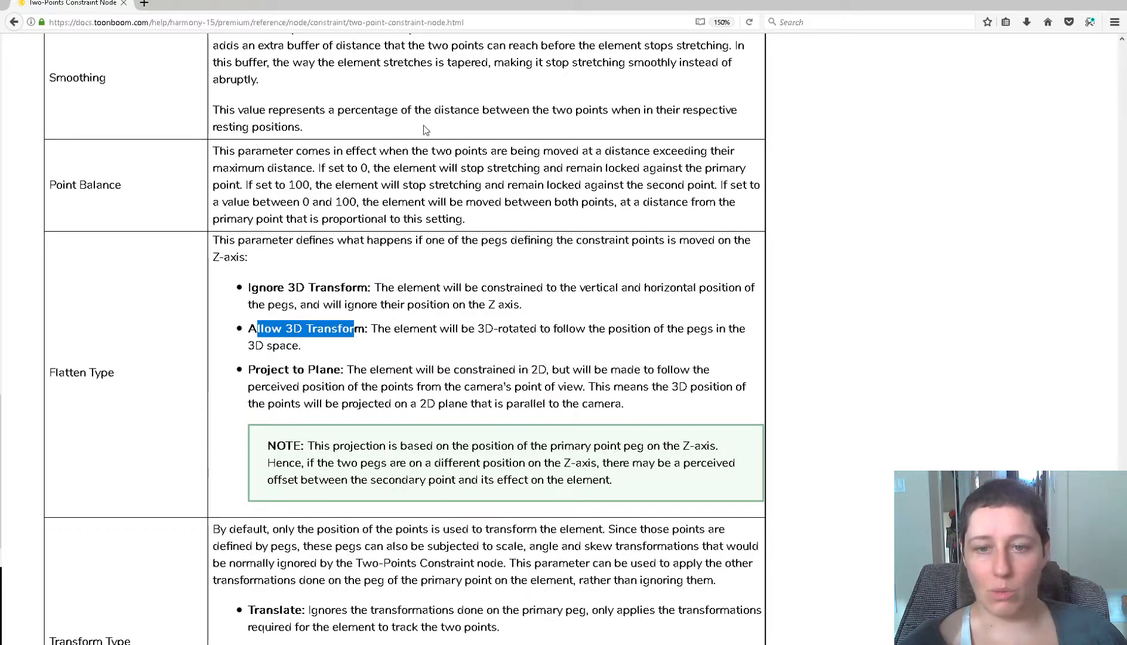
left_click(385, 345)
scroll(385, 345, "down", 8)
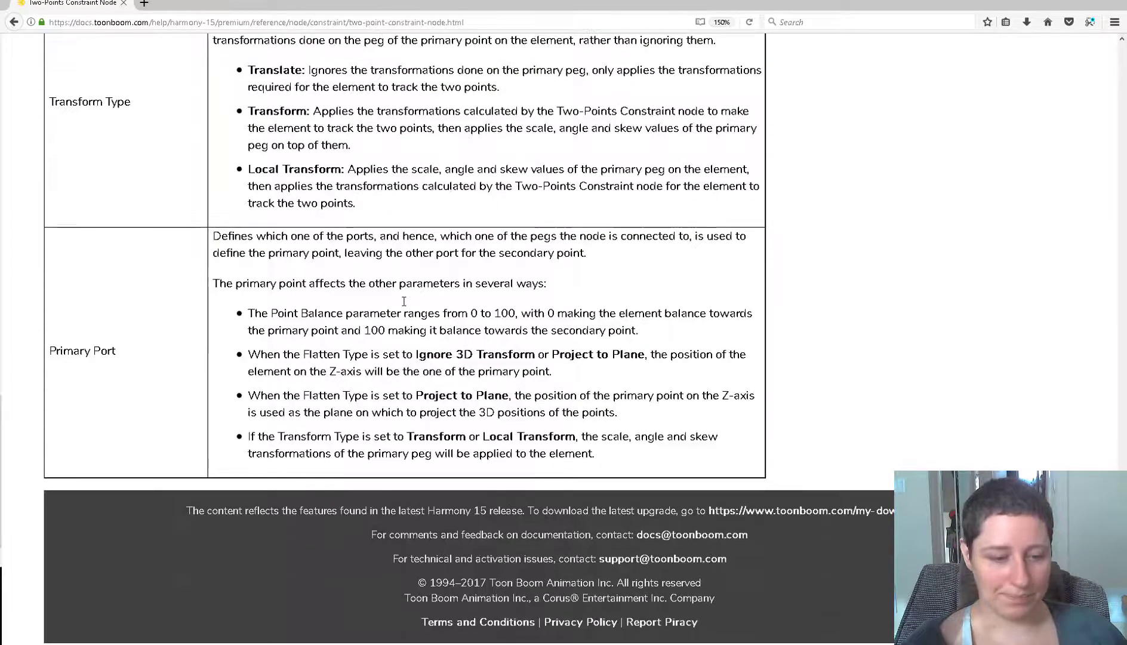
scroll(233, 361, "up", 1)
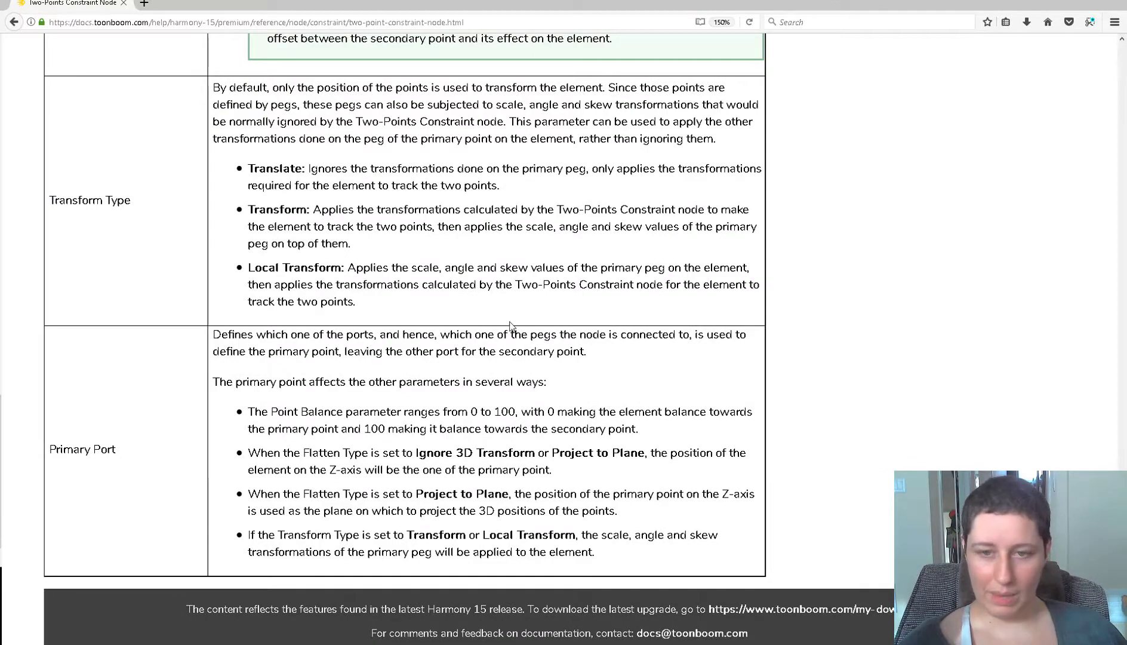
Switch back to Harmony, shift the Peg node closer to Peg_1, and show the rig in the Camera view with nothing selected
key("alt+Tab")
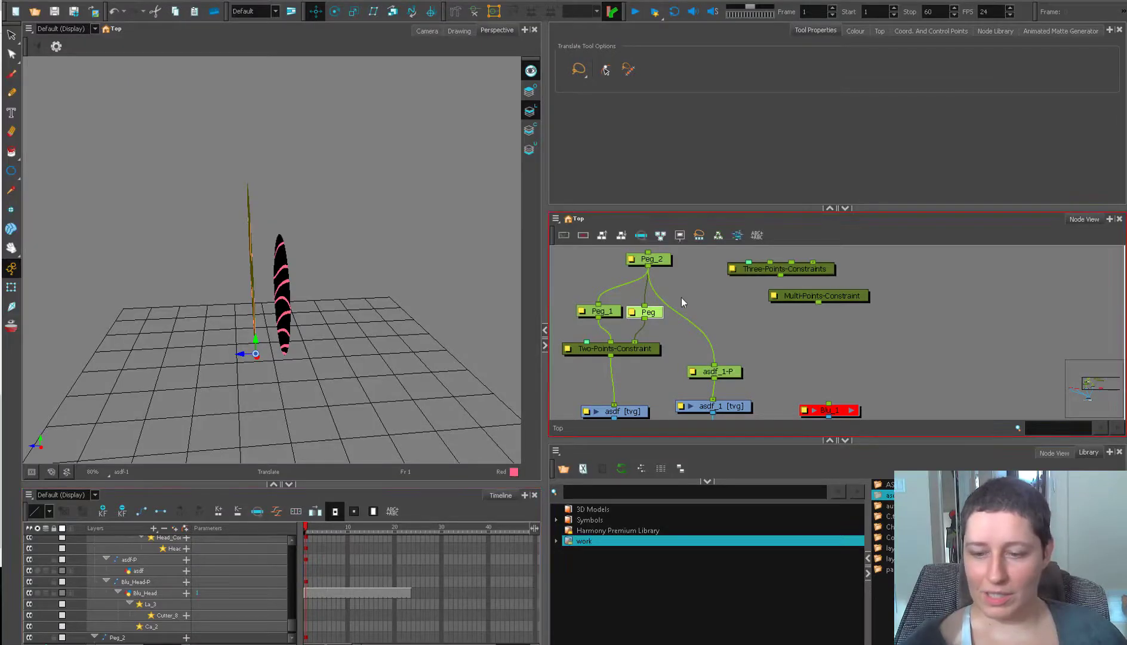
left_click(658, 326)
left_click_drag(658, 315, 650, 320)
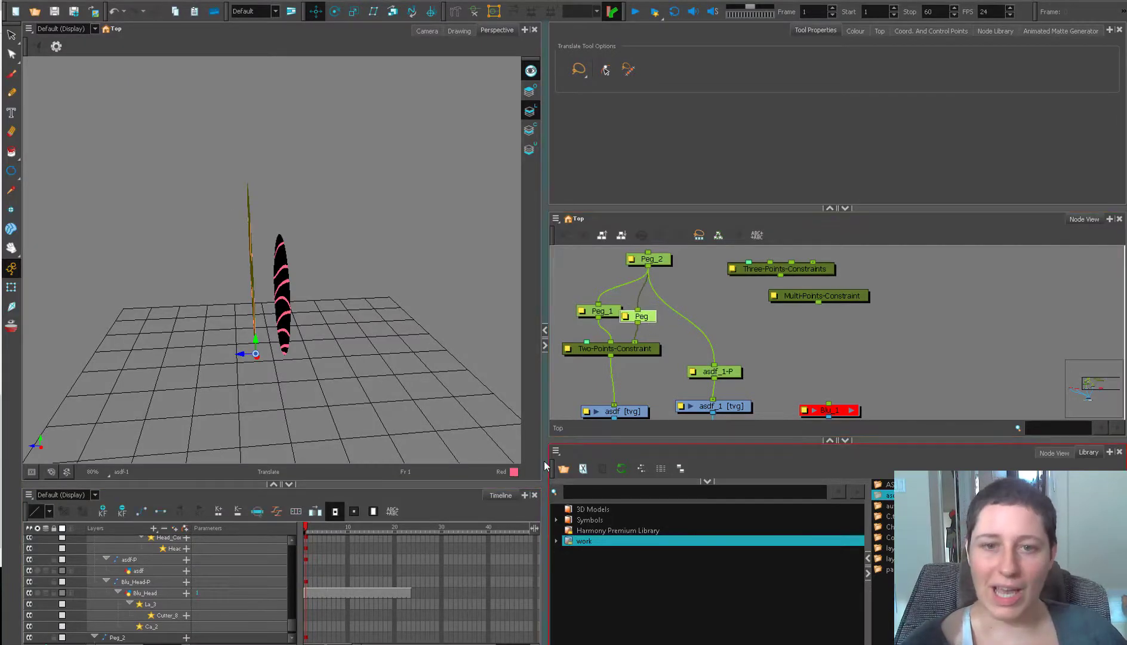
left_click(427, 31)
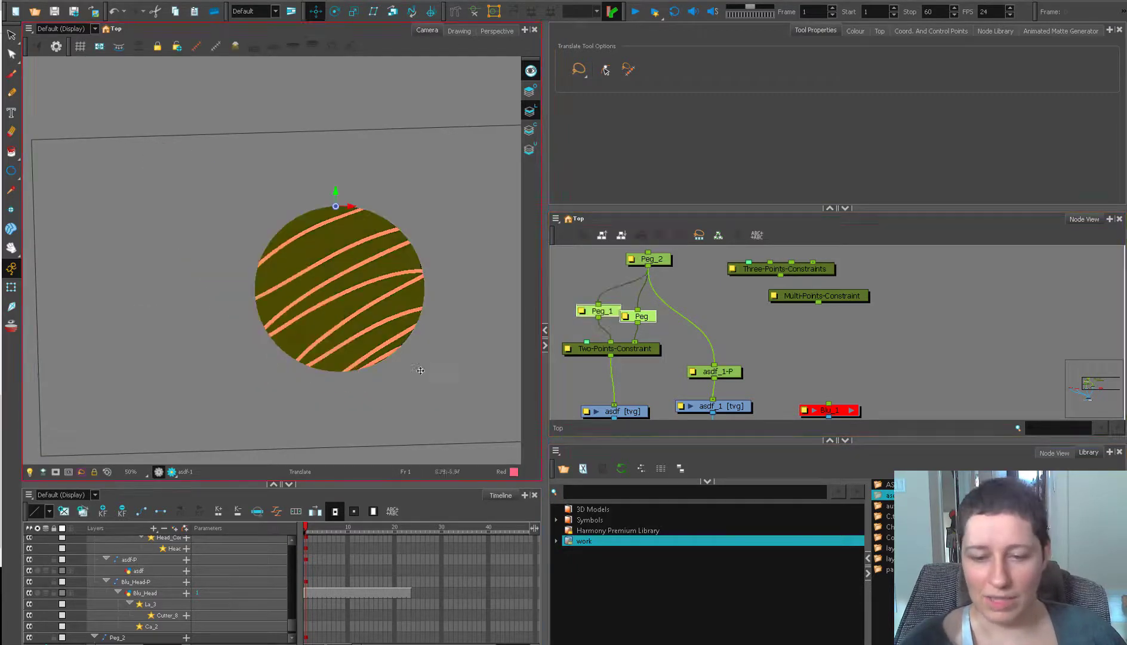
left_click(752, 350)
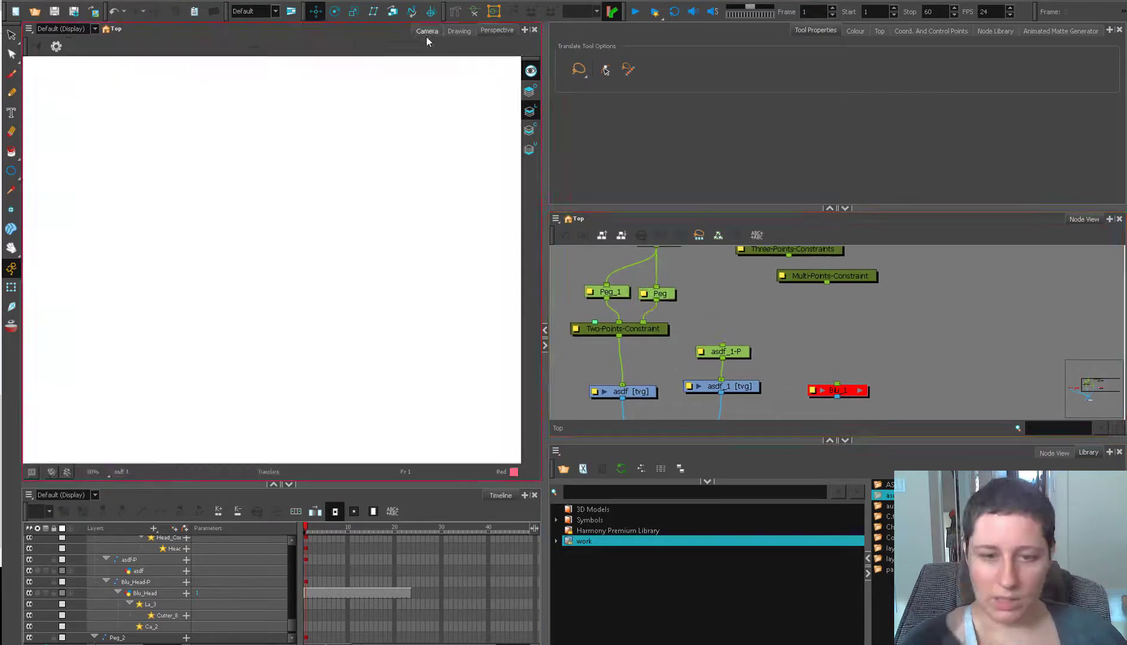
left_click(427, 34)
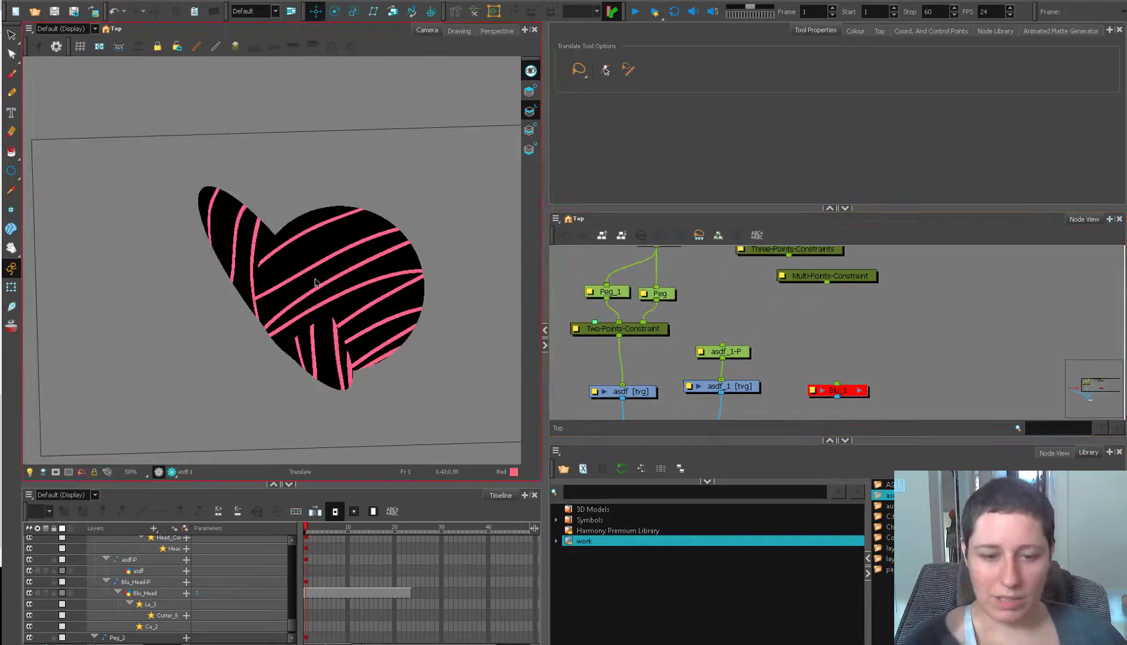
left_click(353, 315)
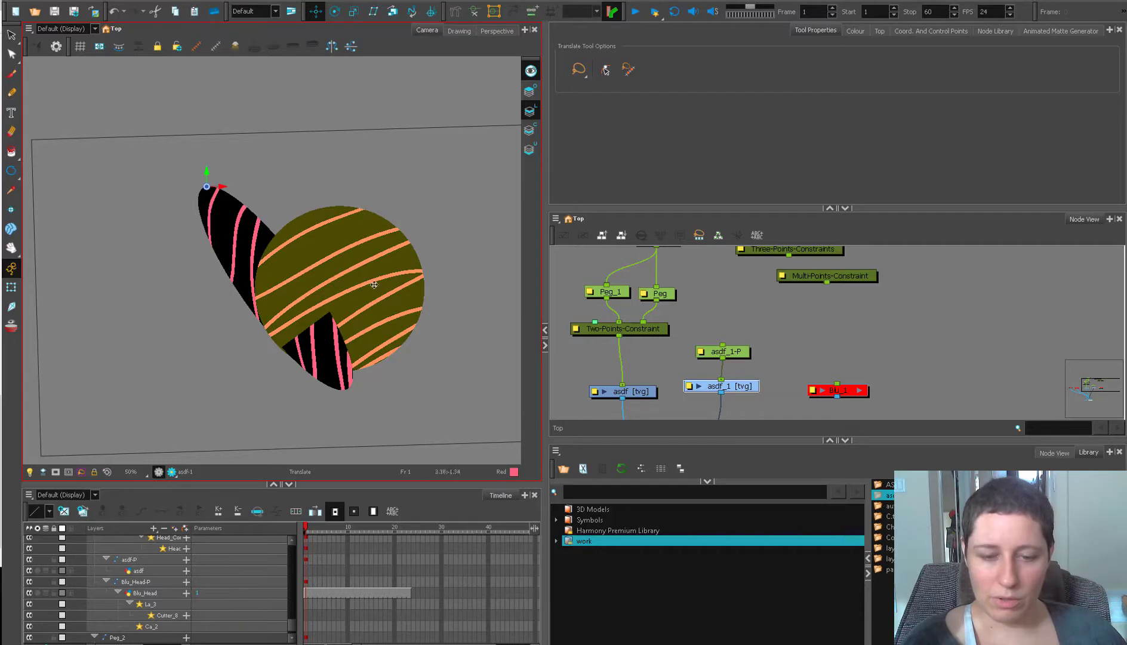
scroll(673, 353, "down", 3)
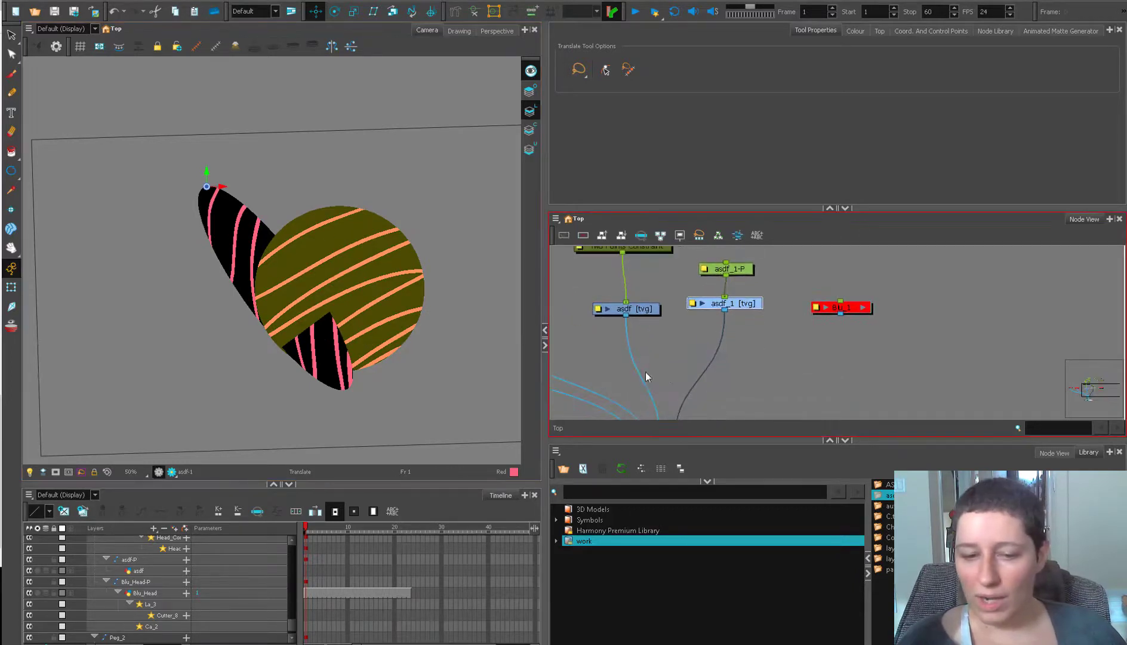
left_click_drag(657, 285, 647, 329)
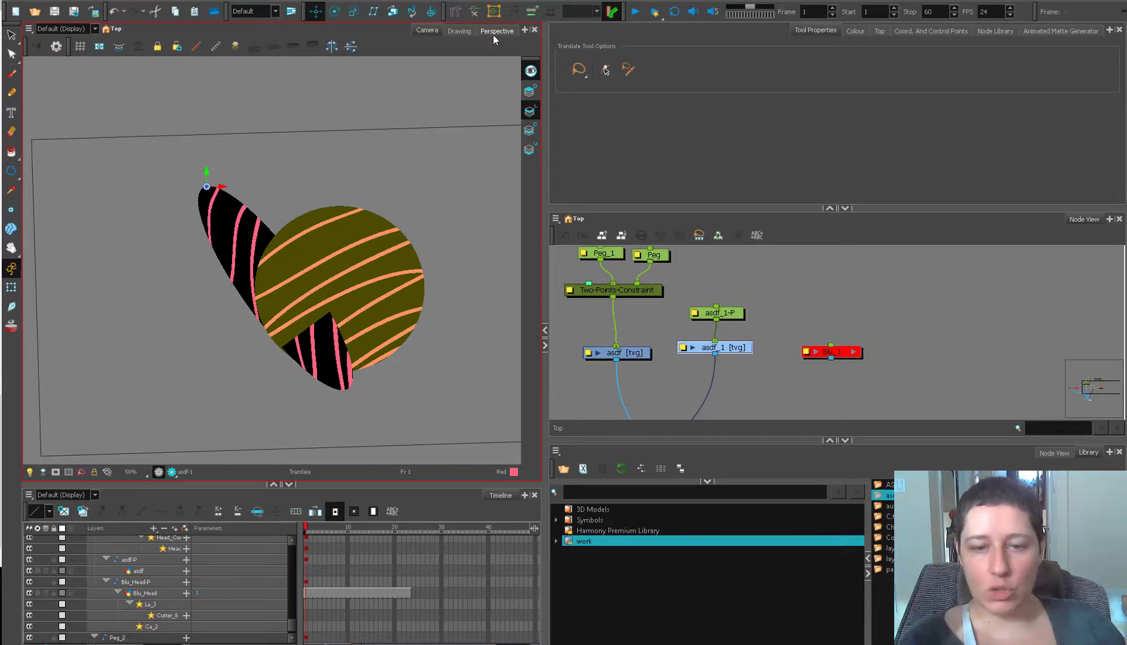
mouse_move(227, 186)
left_mouse_down()
mouse_move(281, 185)
mouse_move(216, 188)
left_mouse_up()
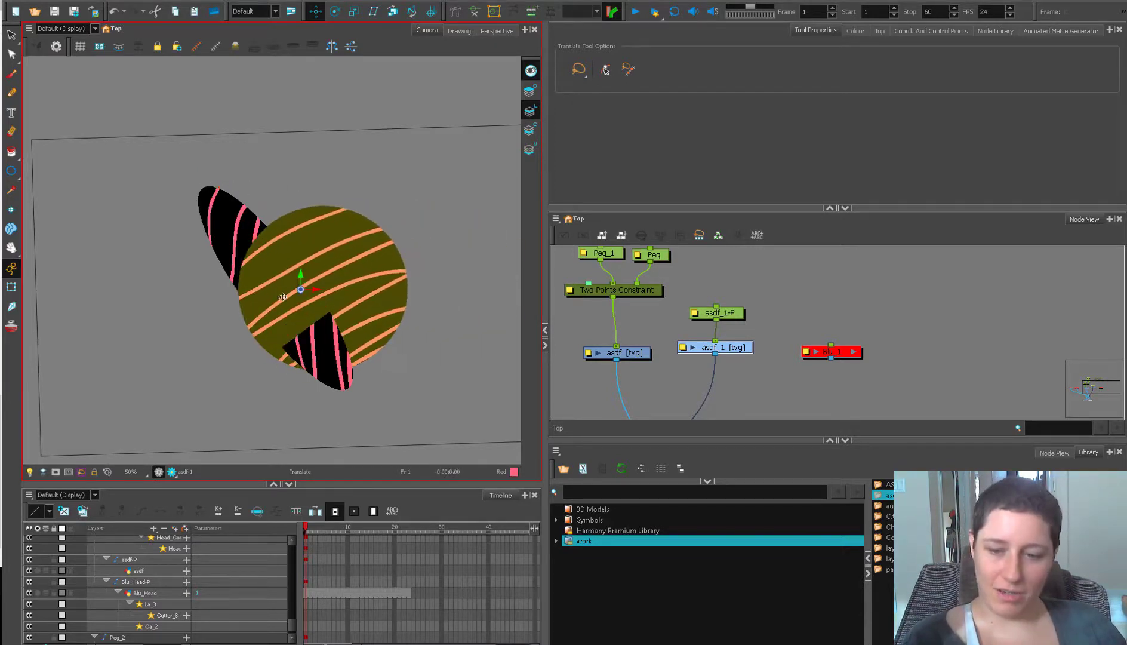
key("ctrl+z")
Move Peg_1 horizontally in the Camera view so the constrained drawing's upper end sits closer to the unconstrained circle
left_click_drag(619, 260, 616, 308)
left_click(615, 306)
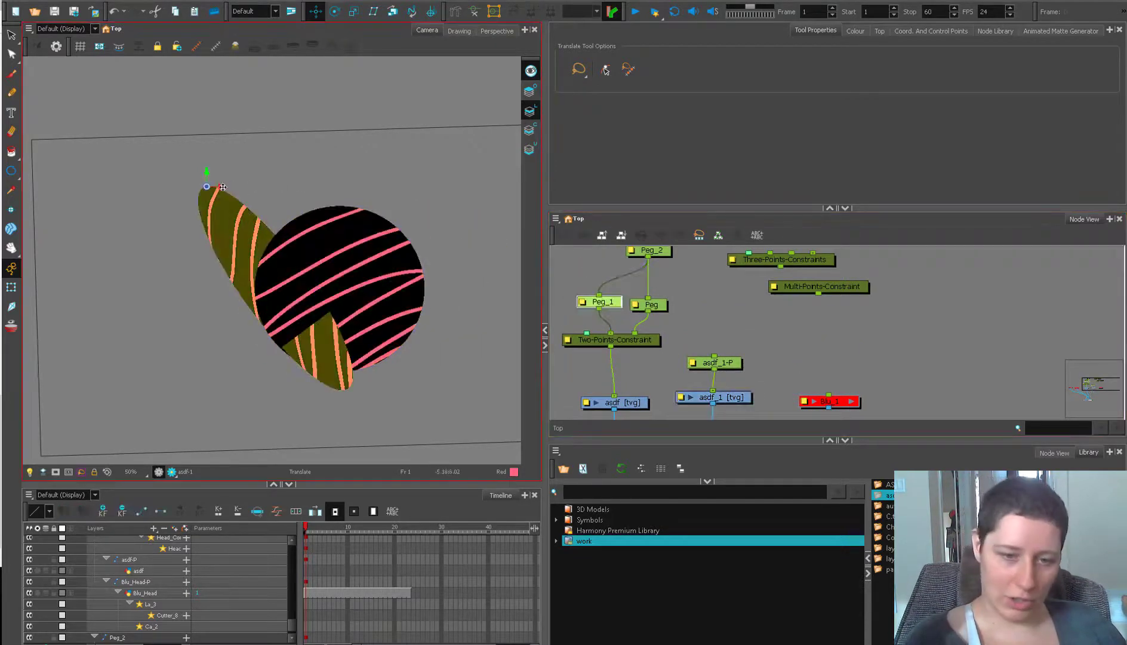
left_click_drag(222, 186, 278, 182)
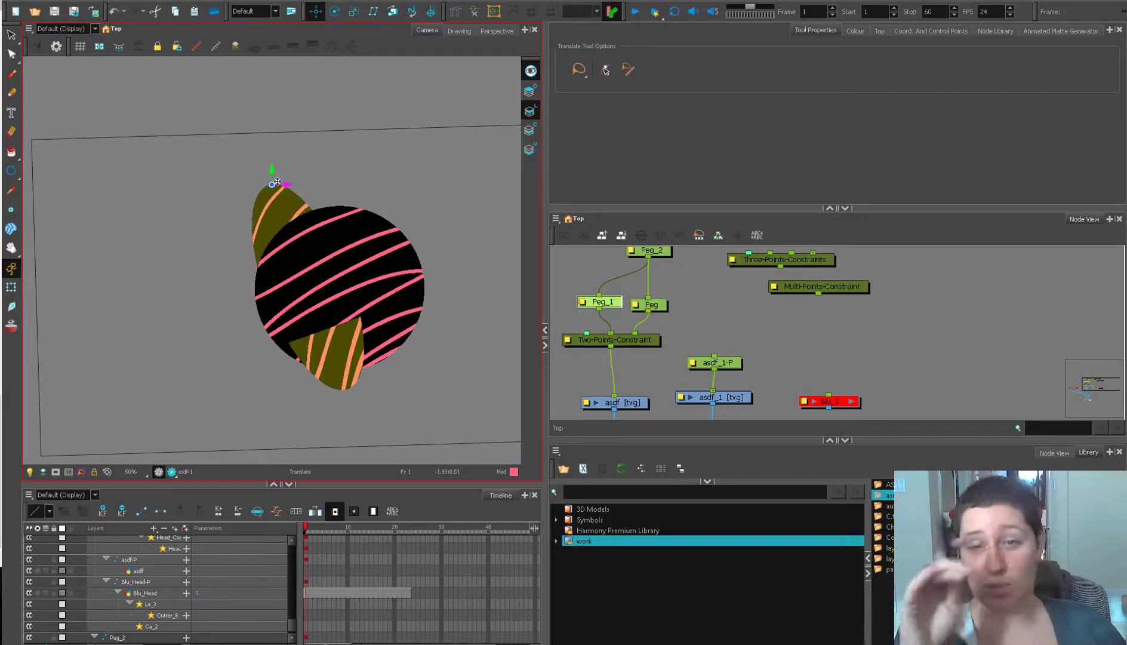
Connect the asdf_2 drawing to Composite_1 beside the constrained asdf drawing, then try disconnecting it and undo the disconnection
scroll(678, 329, "down", 10)
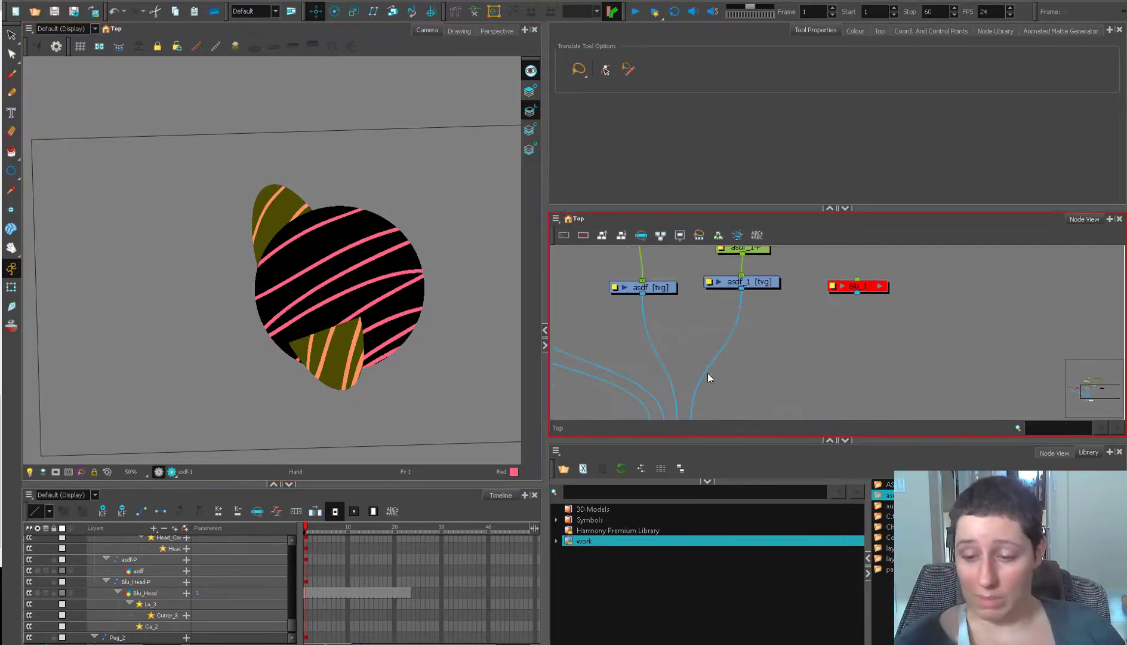
left_click(711, 345)
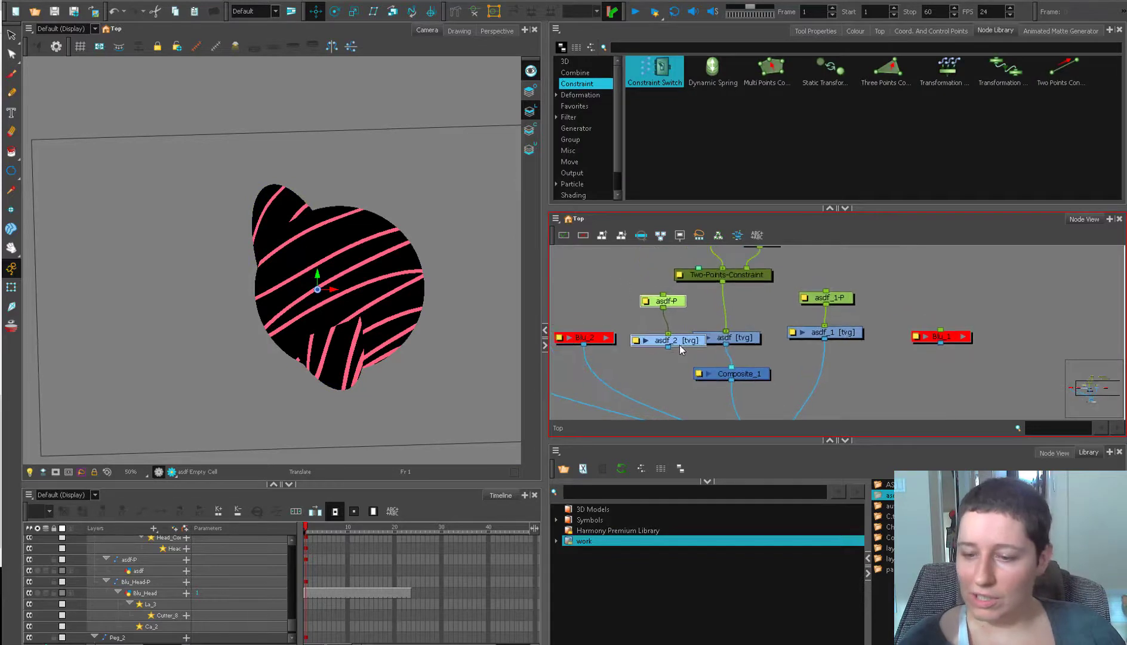
left_click_drag(648, 337, 703, 366)
left_click_drag(587, 337, 546, 345)
left_click_drag(640, 292, 637, 315)
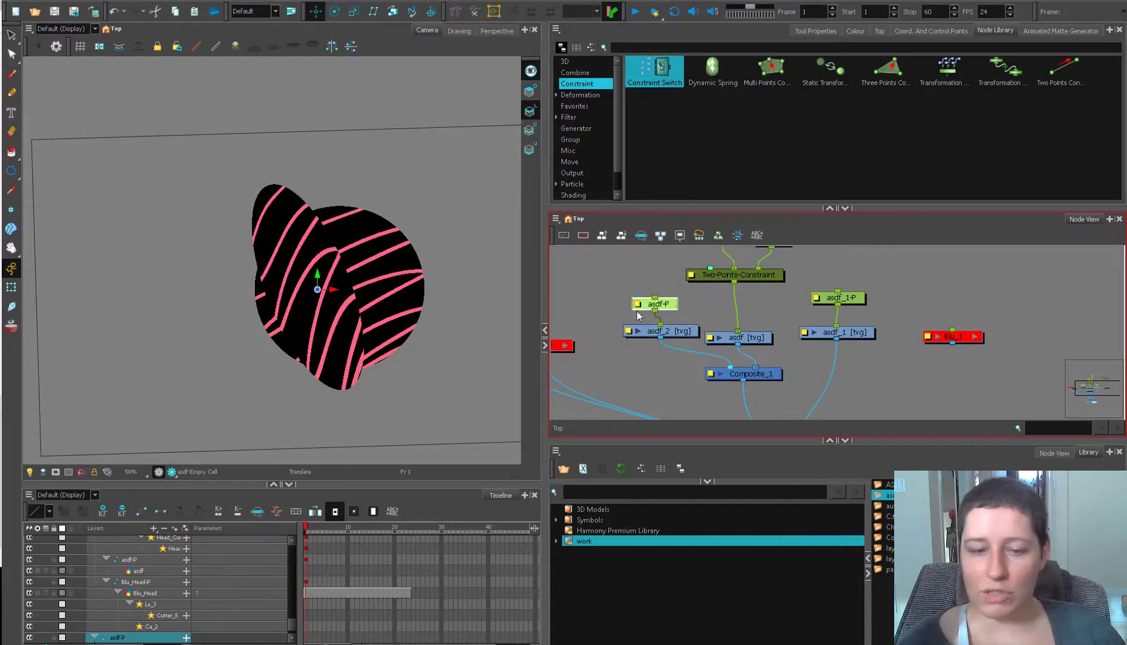
left_click_drag(731, 367, 686, 352)
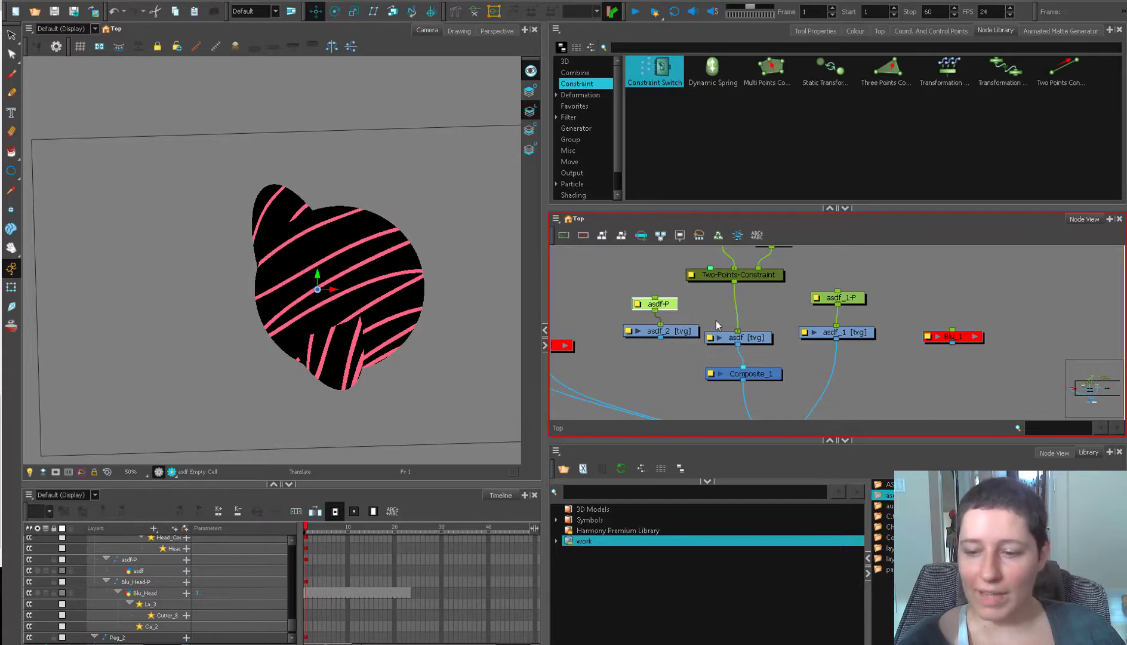
key("ctrl+z")
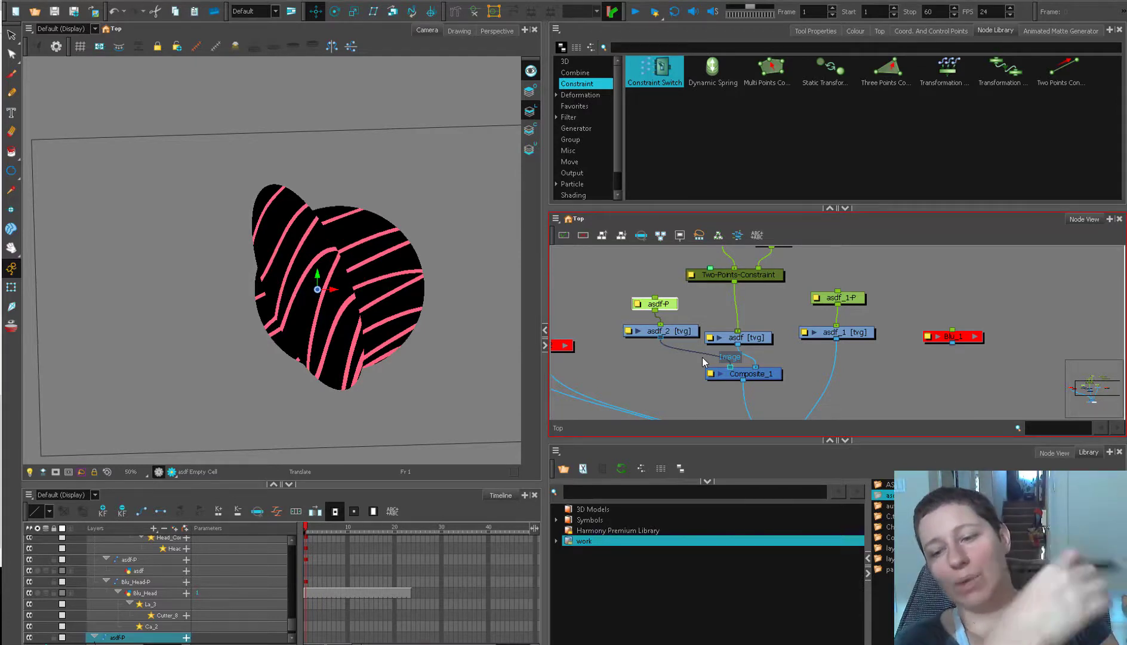
Delete the asdf-P peg, the asdf_2 drawing and the Composite_1 node
left_click(779, 374)
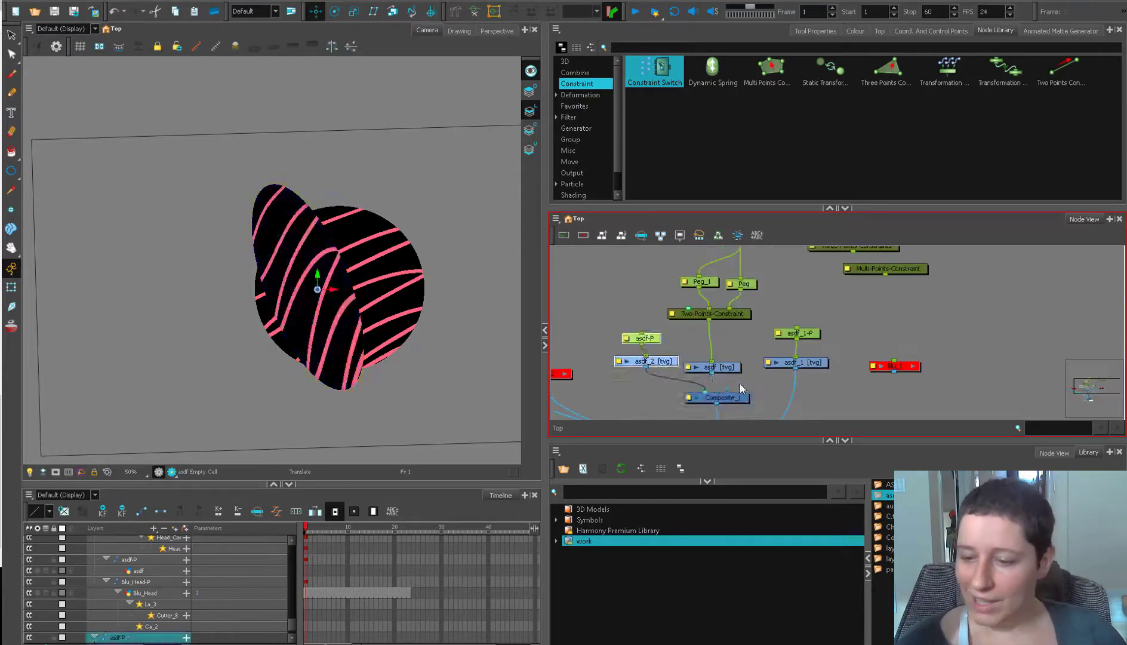
key("Delete")
left_click_drag(731, 397, 694, 403)
key("Delete")
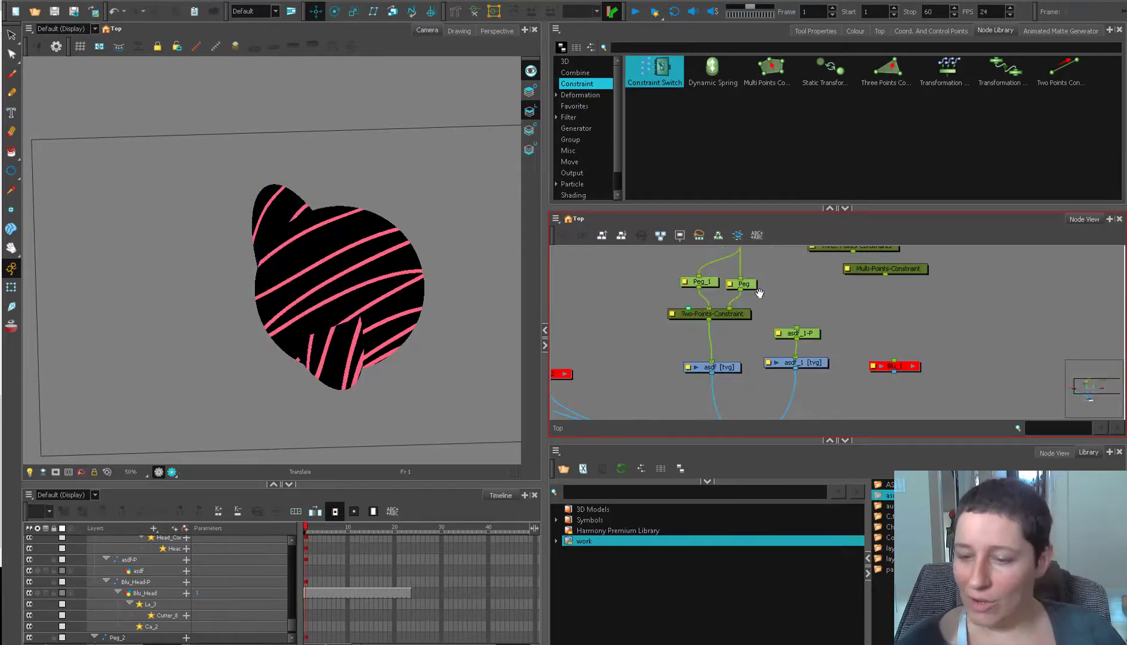
Move the Two-Points-Constraint node away from its pegs, review its layer properties and close them
left_click_drag(739, 319, 727, 338)
double_click(686, 332)
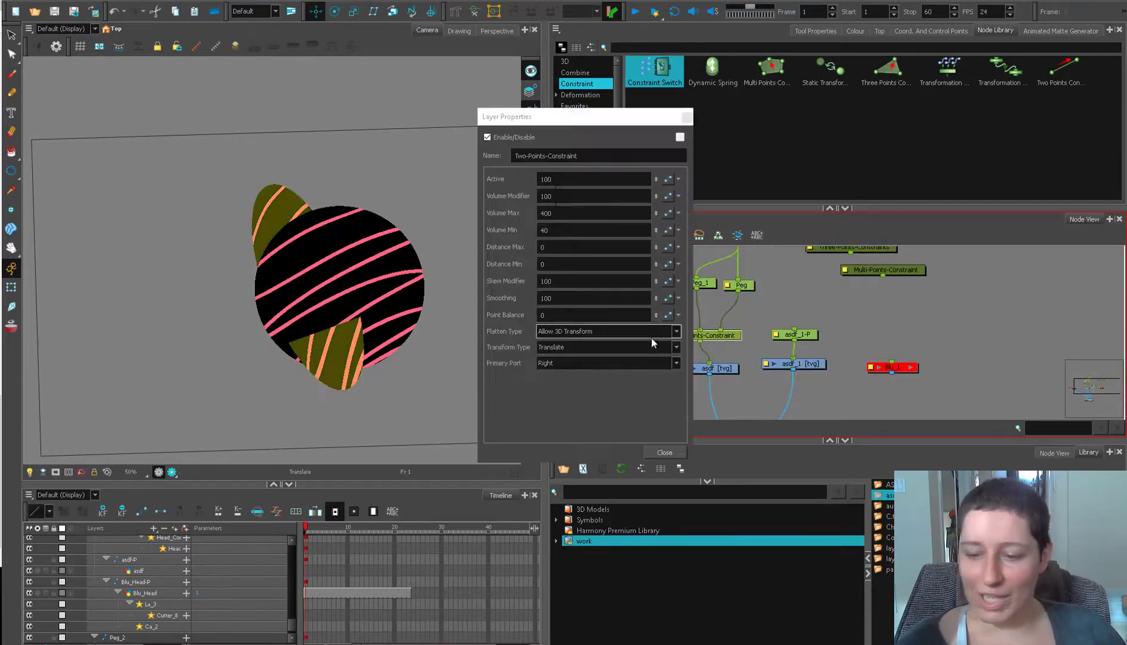
left_click(686, 118)
left_click_drag(751, 264, 730, 286)
left_click(730, 285)
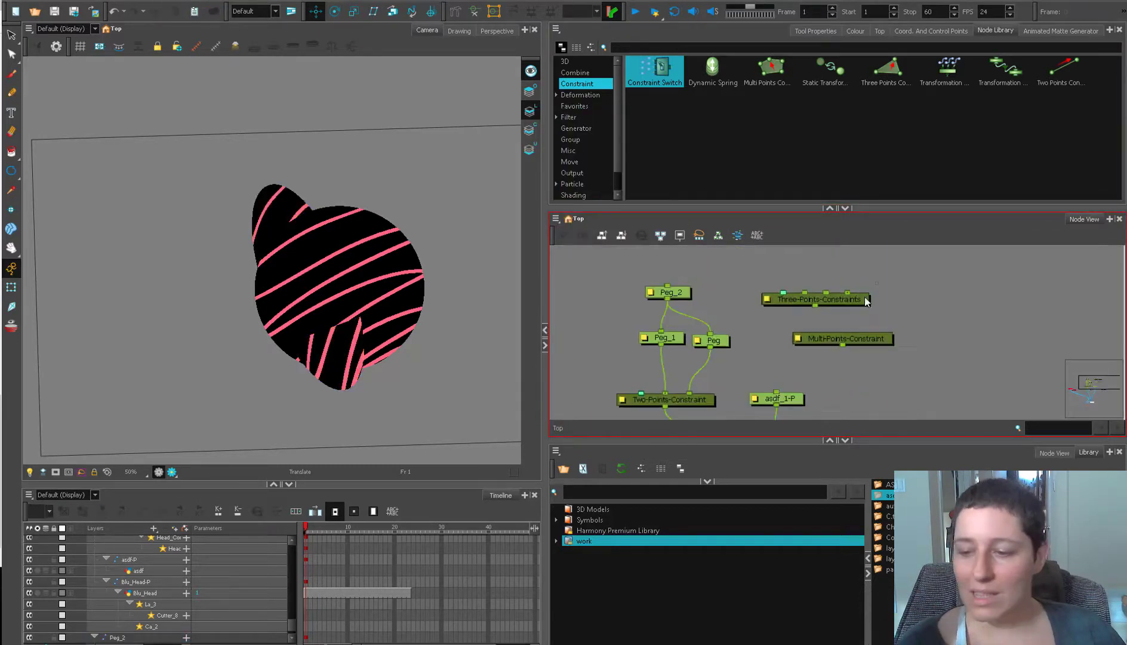
Delete the Two-Points-Constraint together with Peg, Peg_1 and Peg_2
left_click_drag(615, 263, 762, 345)
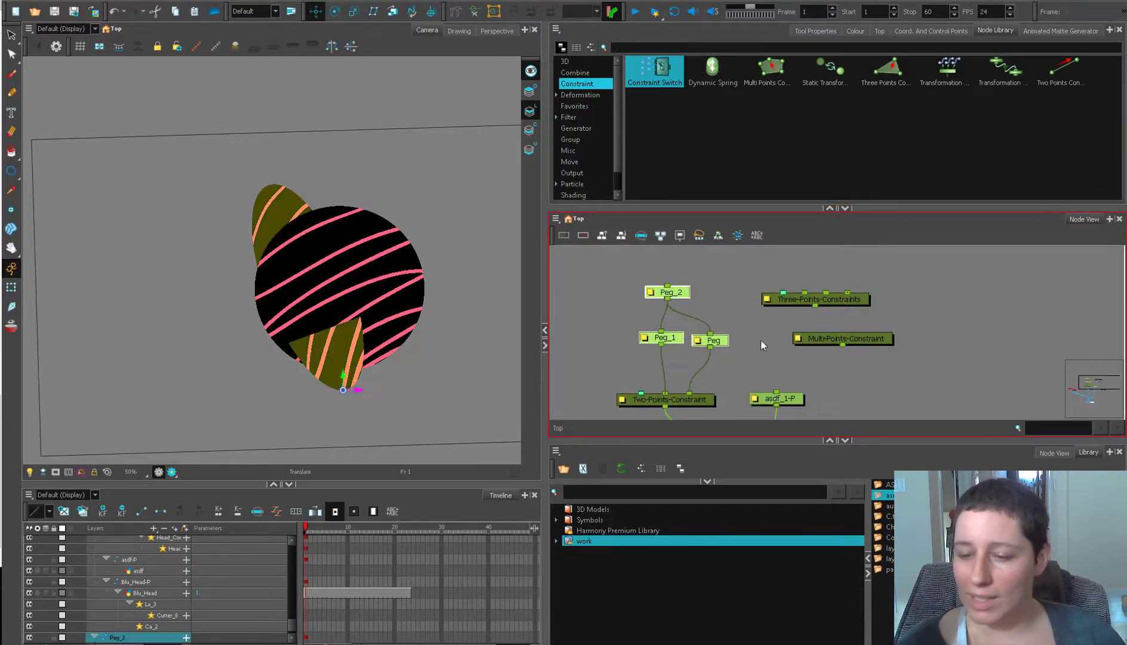
key("Delete")
left_click_drag(702, 374, 715, 320)
mouse_move(705, 350)
left_mouse_down()
mouse_move(691, 339)
mouse_move(725, 356)
left_mouse_up()
key("Delete")
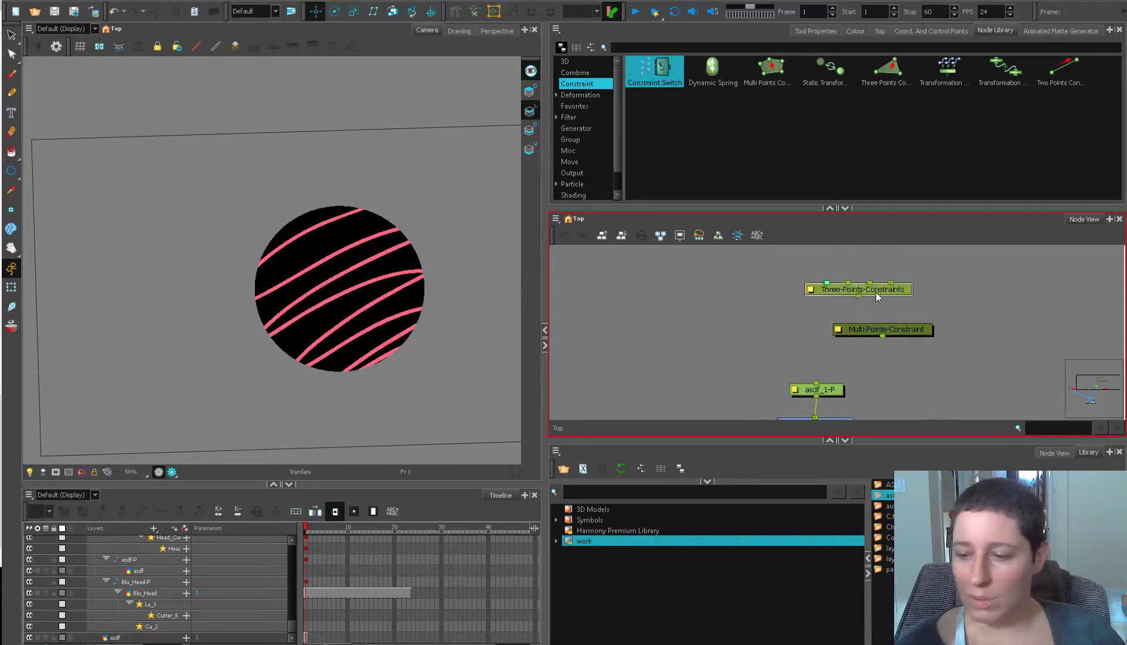
Place the Three-Points-Constraints node above the asdf drawing and connect its output to that drawing
left_click_drag(877, 293, 707, 337)
left_click_drag(688, 345, 717, 394)
left_click(645, 299)
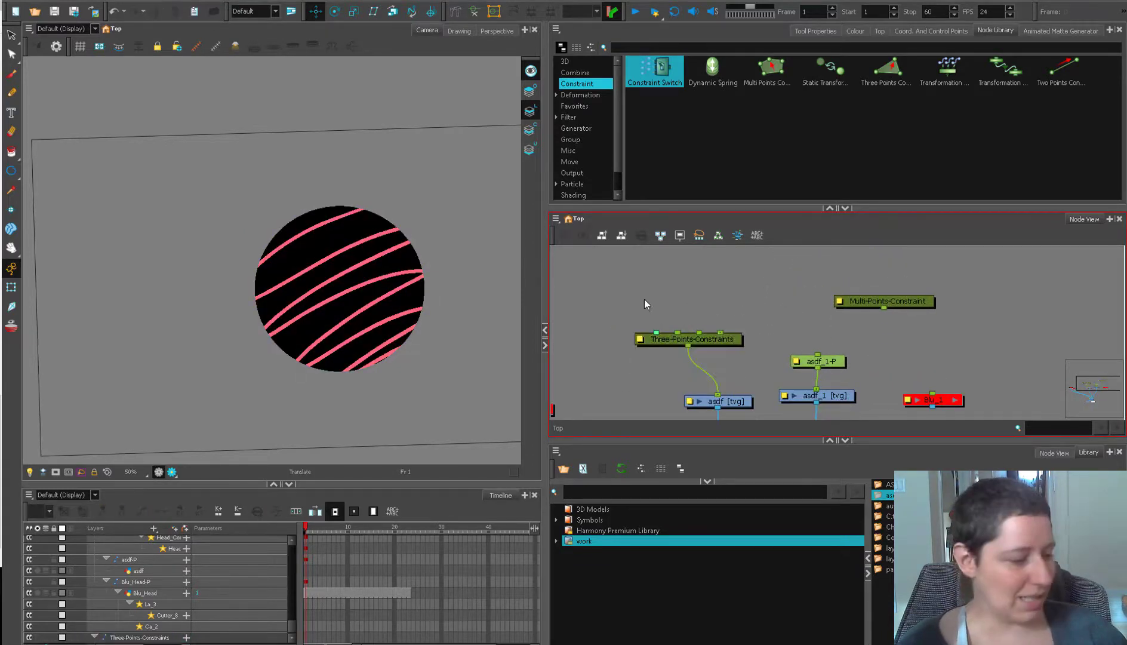
Add three pegs, Peg, Peg-P and Peg-P-P, and connect them to the three peg inputs of the Three-Points-Constraints
key("ctrl+p")
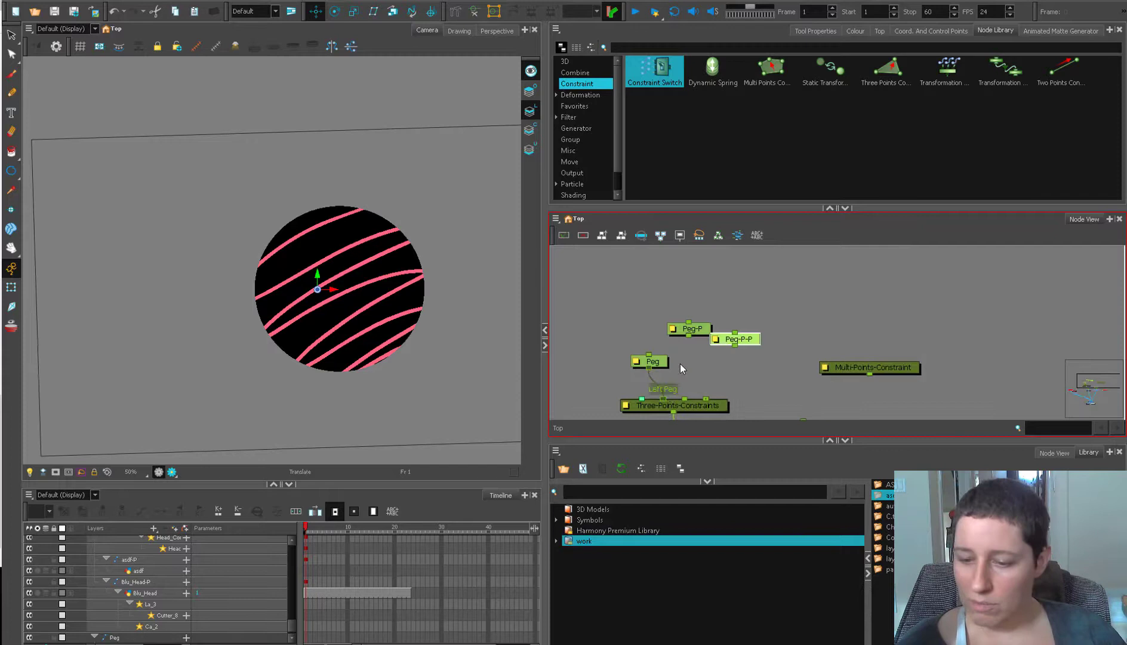
left_click_drag(689, 336, 684, 399)
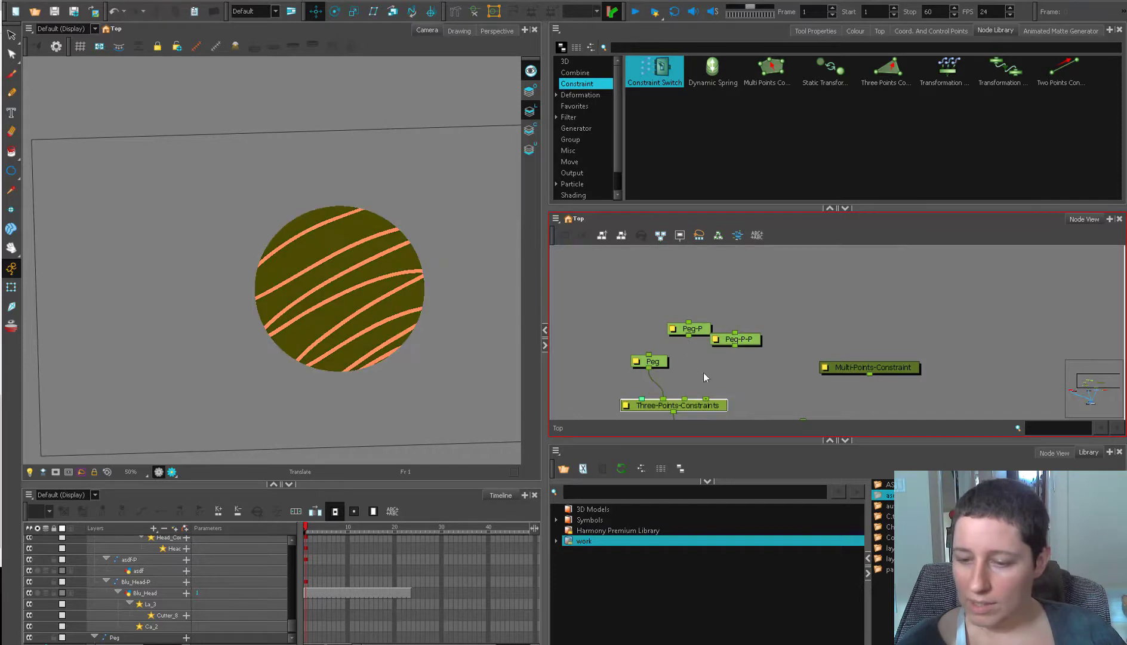
left_click(722, 367)
left_click_drag(652, 361, 654, 360)
Place the pivots of the three pegs at separate points around the circle using the Rotate tool, then clear the selection
left_click(335, 12)
left_click_drag(319, 292, 294, 206)
left_click_drag(692, 328, 689, 320)
left_click_drag(739, 339, 736, 340)
left_click_drag(319, 292, 297, 362)
left_click(665, 362)
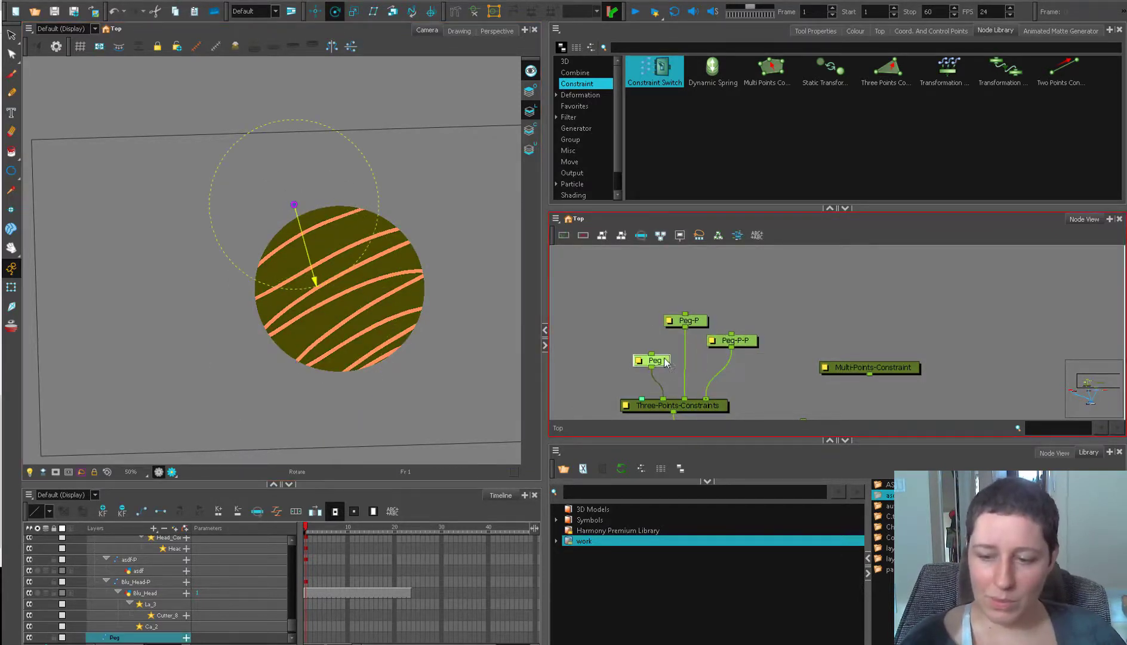
key("shift+t")
left_click(380, 330)
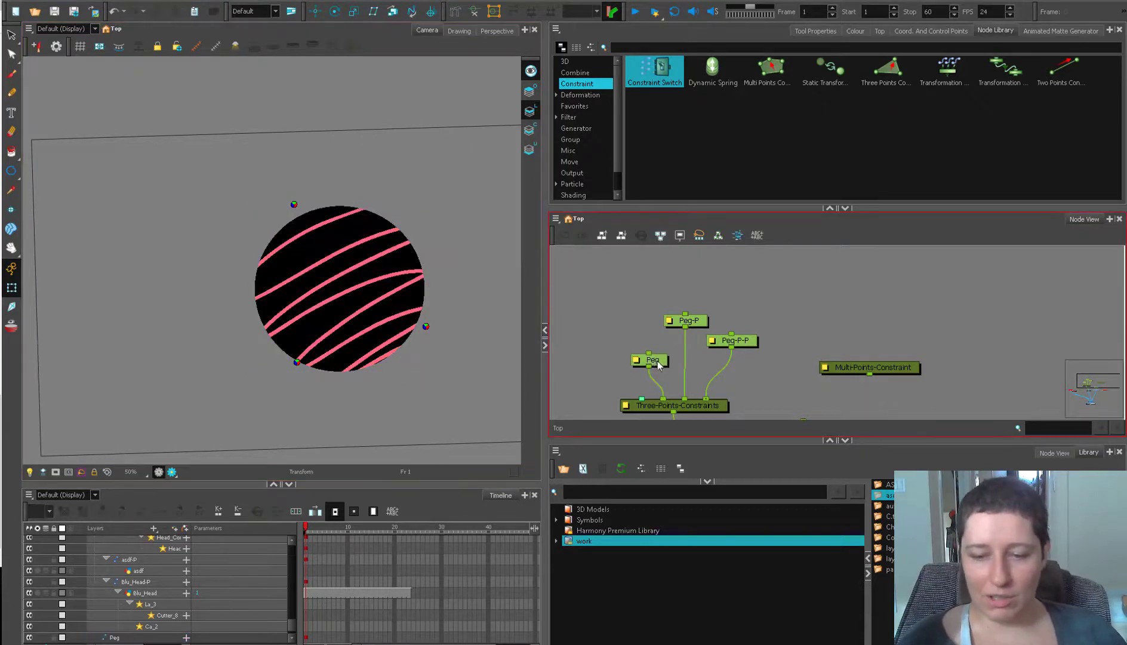
Reposition the pivots of Peg, Peg-P and Peg-P-P to the circle's top, centre and bottom, then activate the Transform tool
left_click(335, 13)
left_click(687, 321)
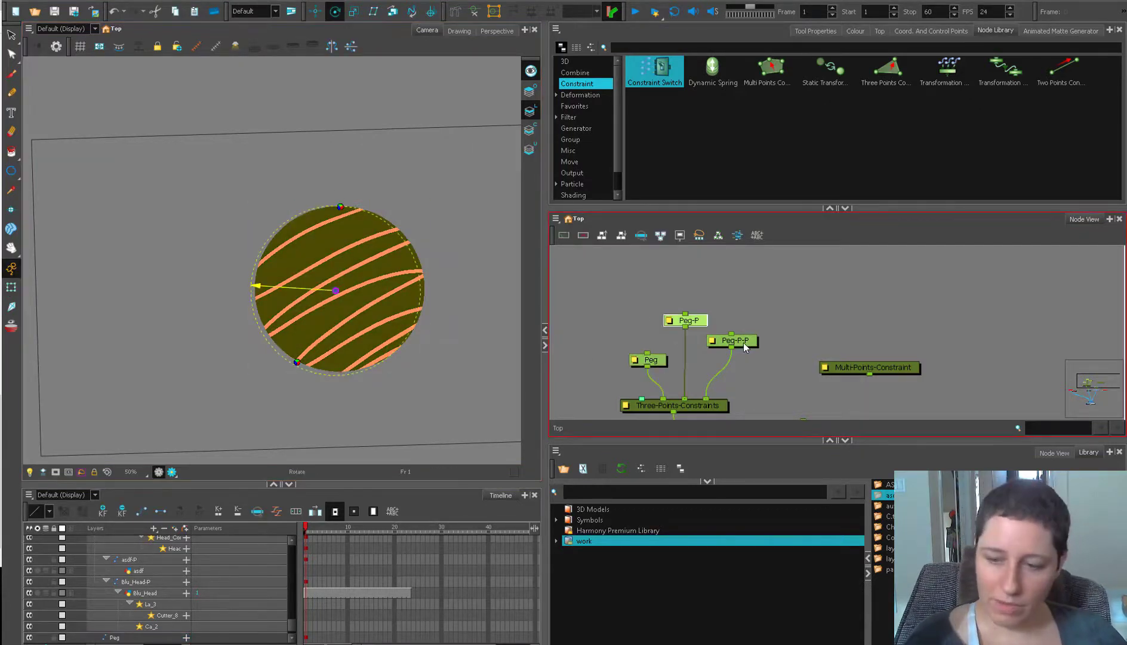
left_click(740, 342)
left_click_drag(298, 364, 337, 385)
left_click(11, 288)
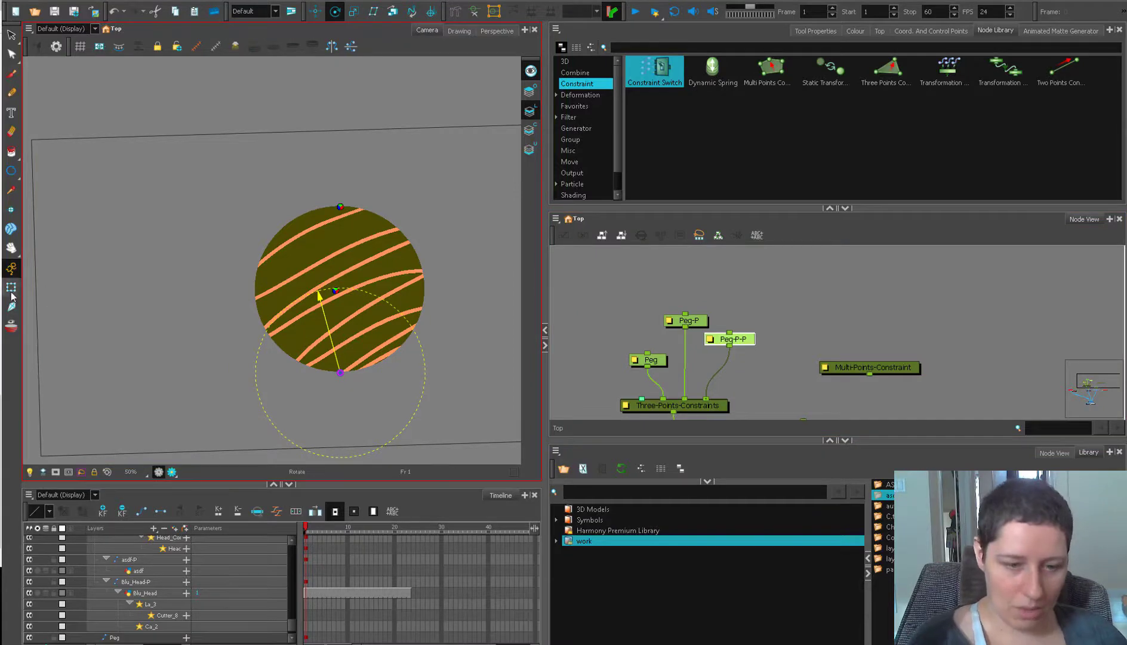
Try moving the Three-Points-Constraints' pegs, starting with Peg-P, and undo the changes
left_click(706, 320)
left_click_drag(457, 347, 447, 318)
key("ctrl+z")
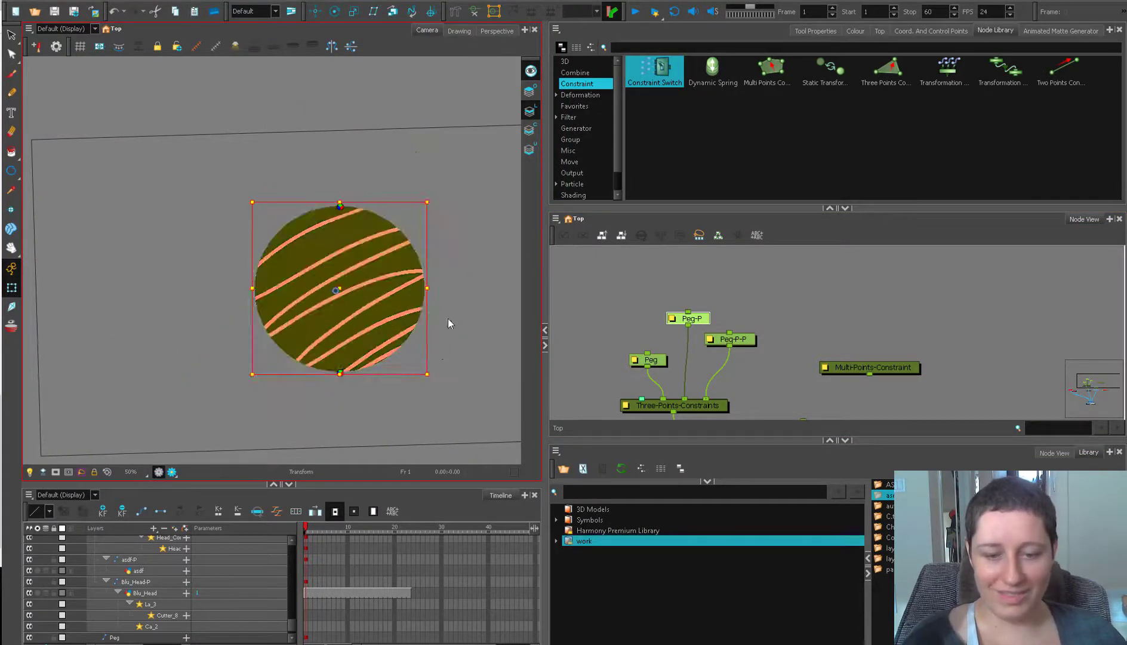
scroll(426, 295, "down", 1)
left_click_drag(362, 292, 428, 288)
key("ctrl+z")
left_click(653, 360)
key("ctrl+z")
Move Peg-P's pivot to the circle's right edge and Peg's pivot to its upper-left edge, then activate the Transform tool
left_click(335, 12)
left_click(353, 291)
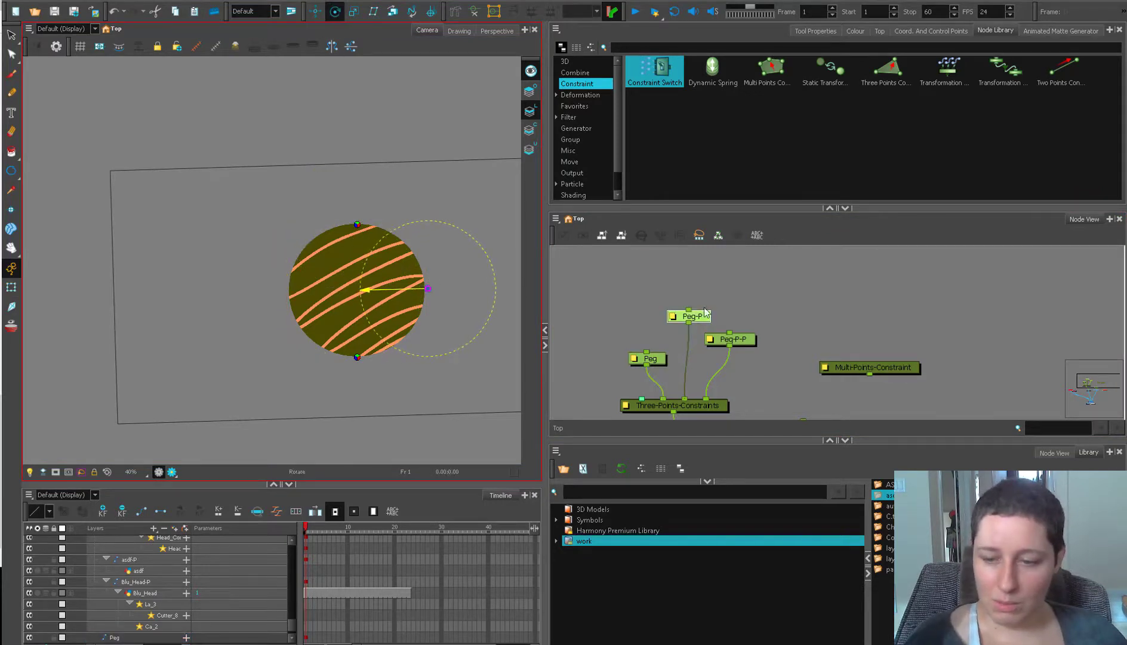
left_click(357, 226)
left_click(11, 287)
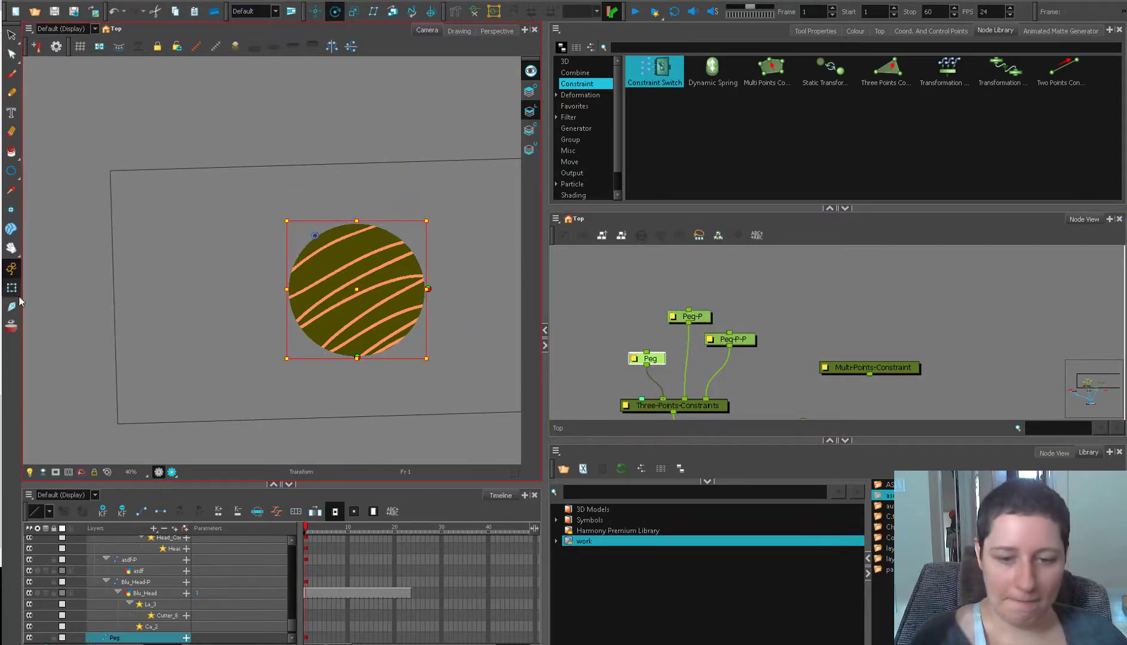
Move Peg, Peg-P-P and Peg-P in turn with the Transform tool to stretch and skew the constrained circle
mouse_move(382, 292)
left_mouse_down()
mouse_move(359, 212)
mouse_move(385, 297)
left_mouse_up()
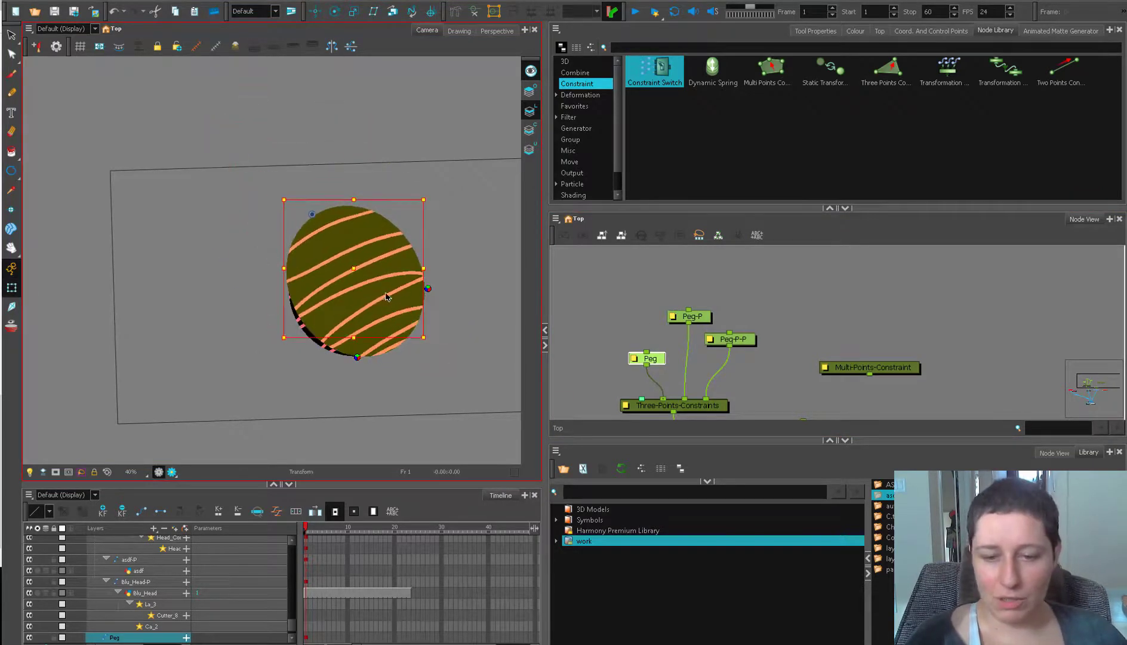
left_click(747, 340)
left_click_drag(367, 336, 317, 383)
left_click(649, 358)
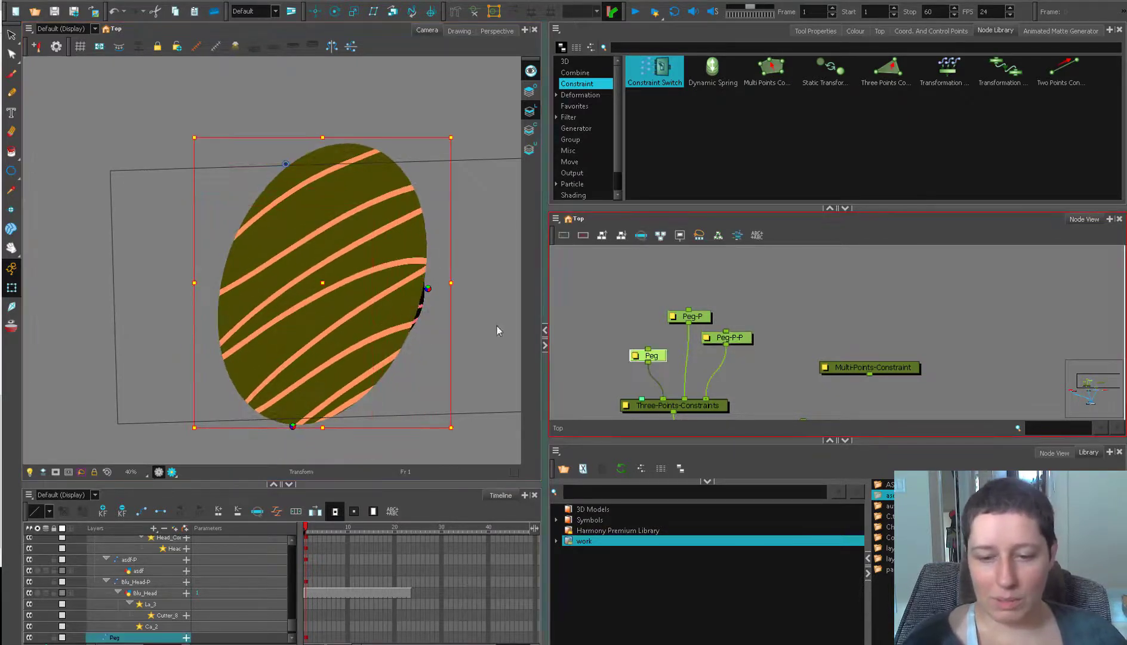
left_click_drag(344, 332, 226, 360)
left_click(692, 317)
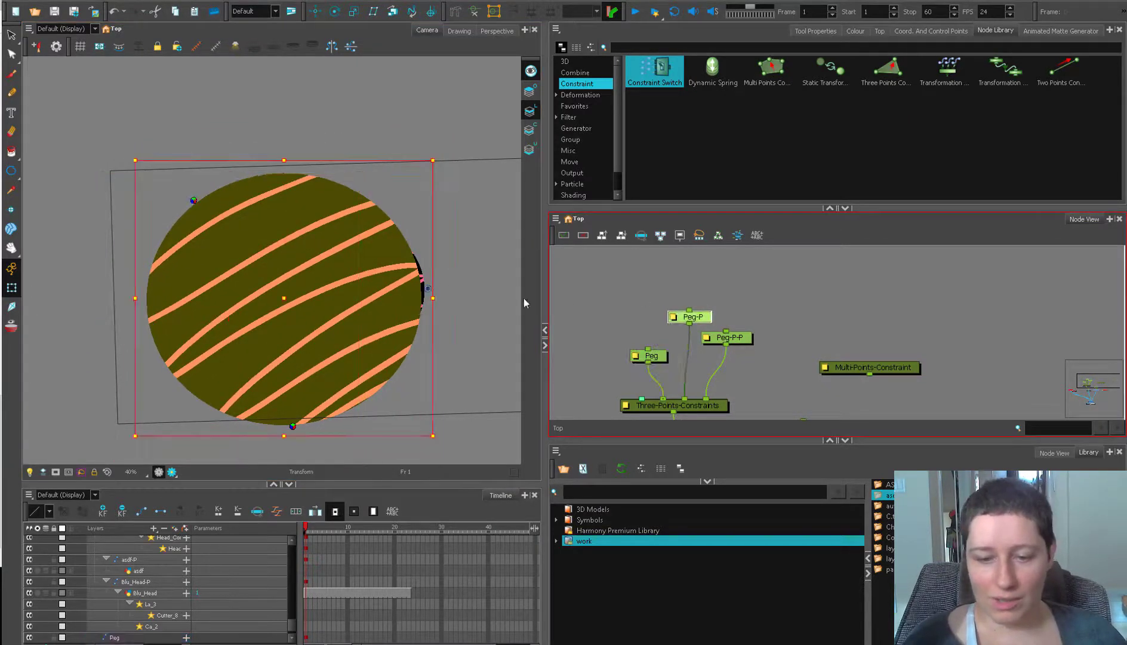
left_click(652, 358)
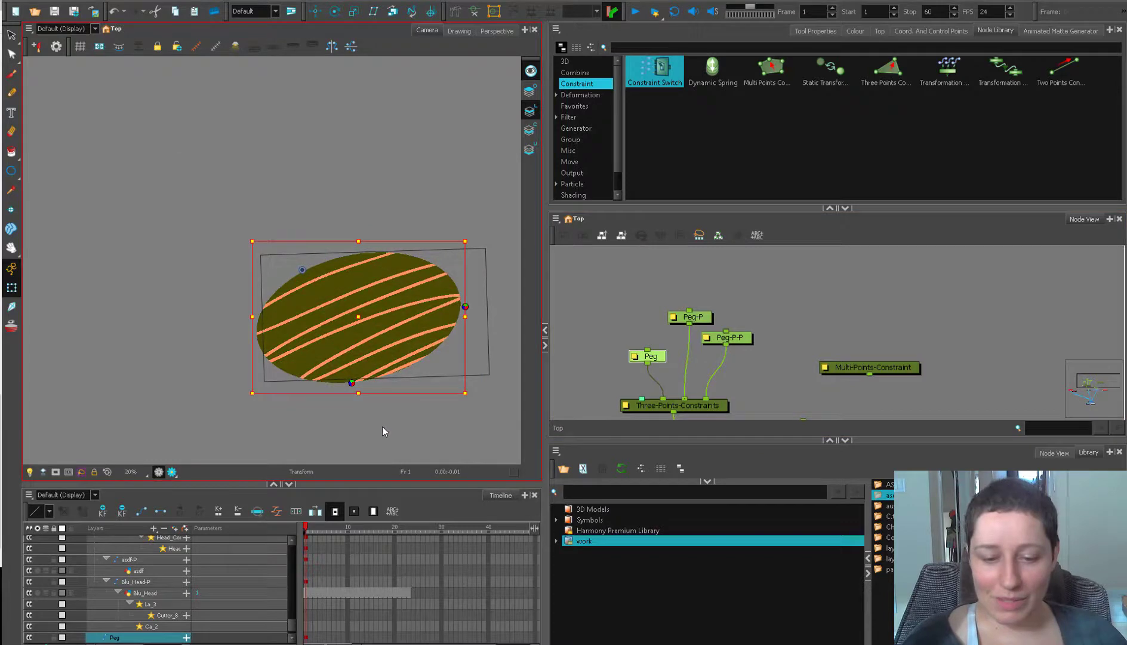
left_click_drag(382, 431, 387, 281)
Review the Three-Points-Constraints' layer properties and close them
double_click(675, 405)
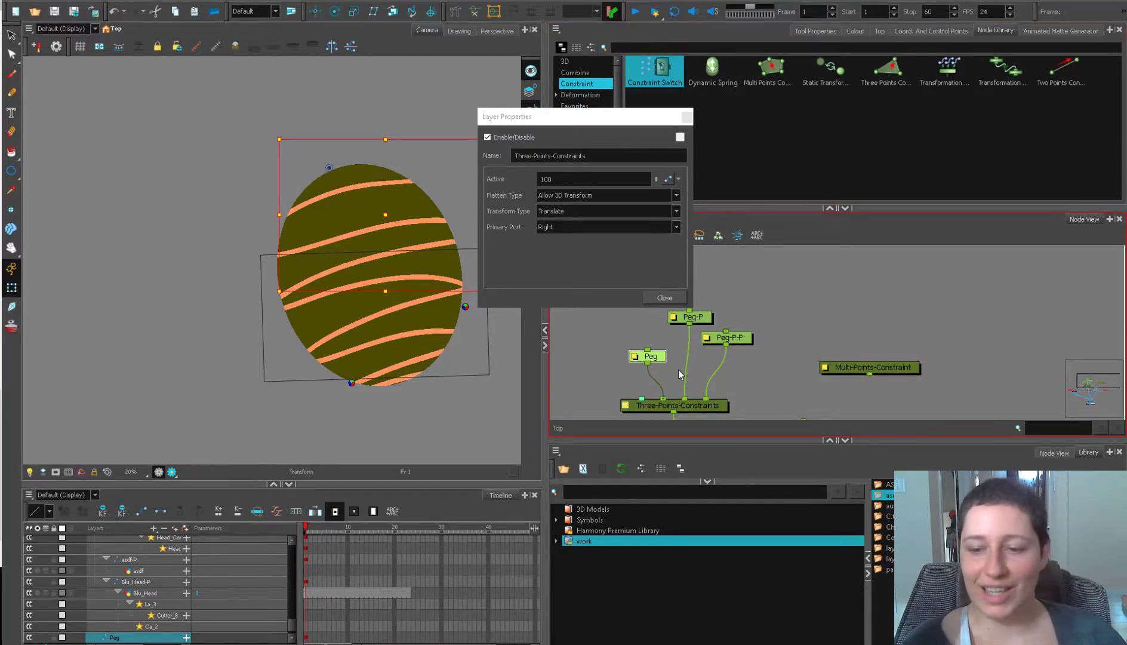
left_click(686, 117)
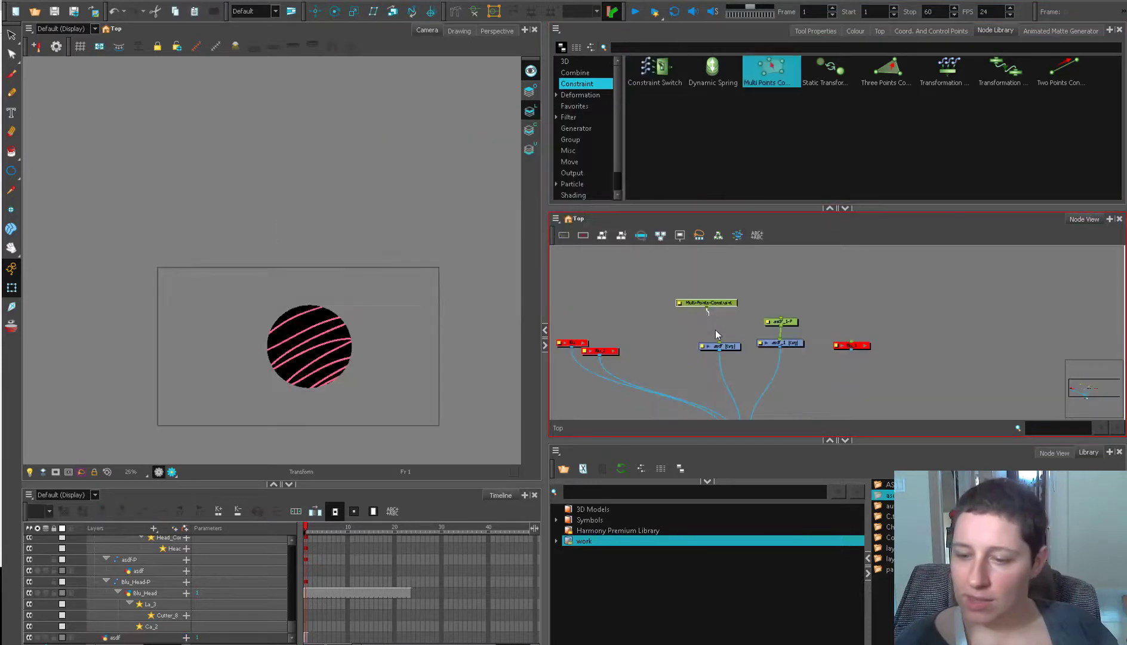
Connect the Multi-Points-Constraint to the asdf drawing and attach five pegs to its inputs
left_click(718, 308)
left_click(693, 284)
left_click_drag(738, 267, 739, 306)
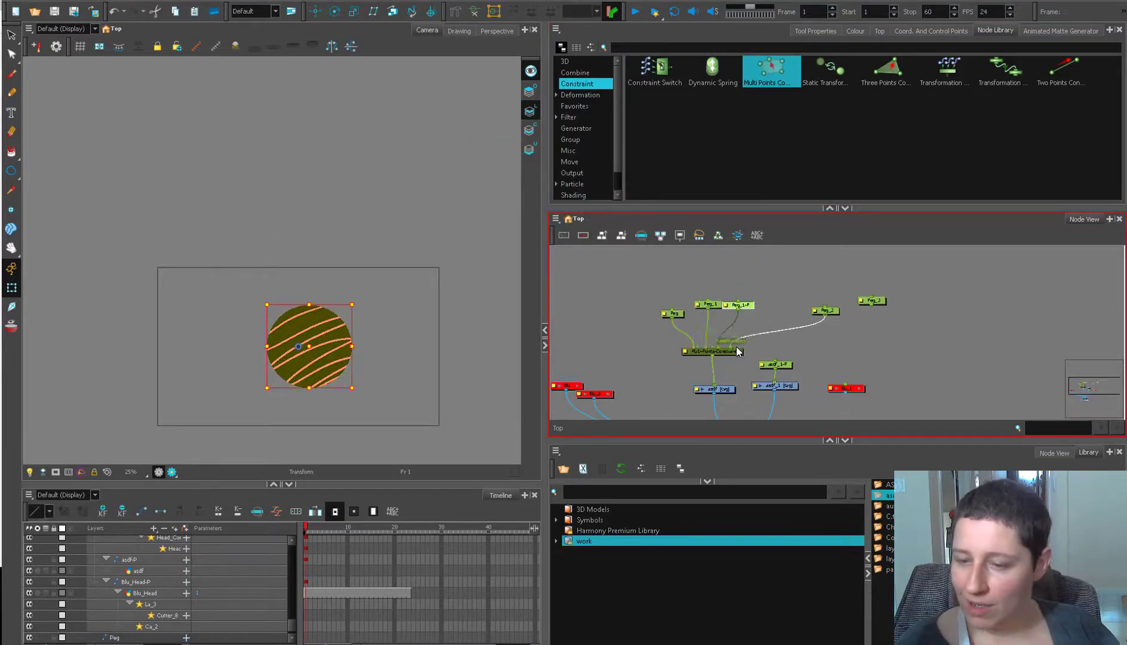
left_click_drag(737, 347, 733, 347)
left_click_drag(871, 300, 729, 346)
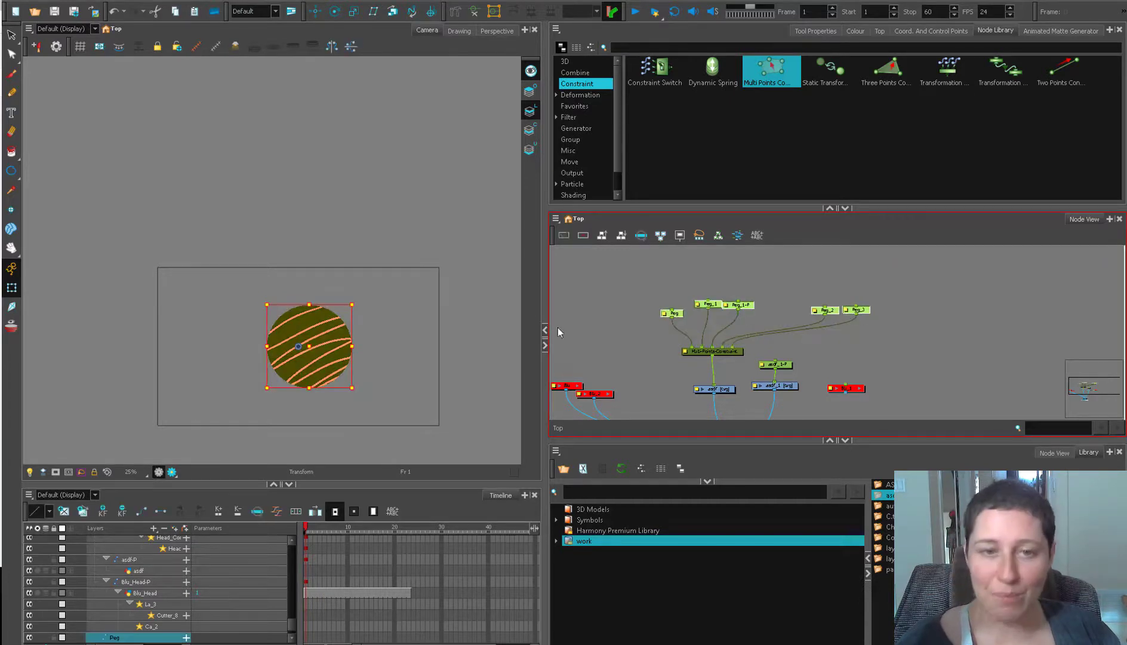
Using the Rotate tool, place the pivots of Peg_1-P, Peg_2 and Peg_3 on the circle's upper-right, bottom and lower-right edges
left_click(335, 11)
scroll(425, 348, "up", 2)
left_click_drag(420, 349, 499, 324)
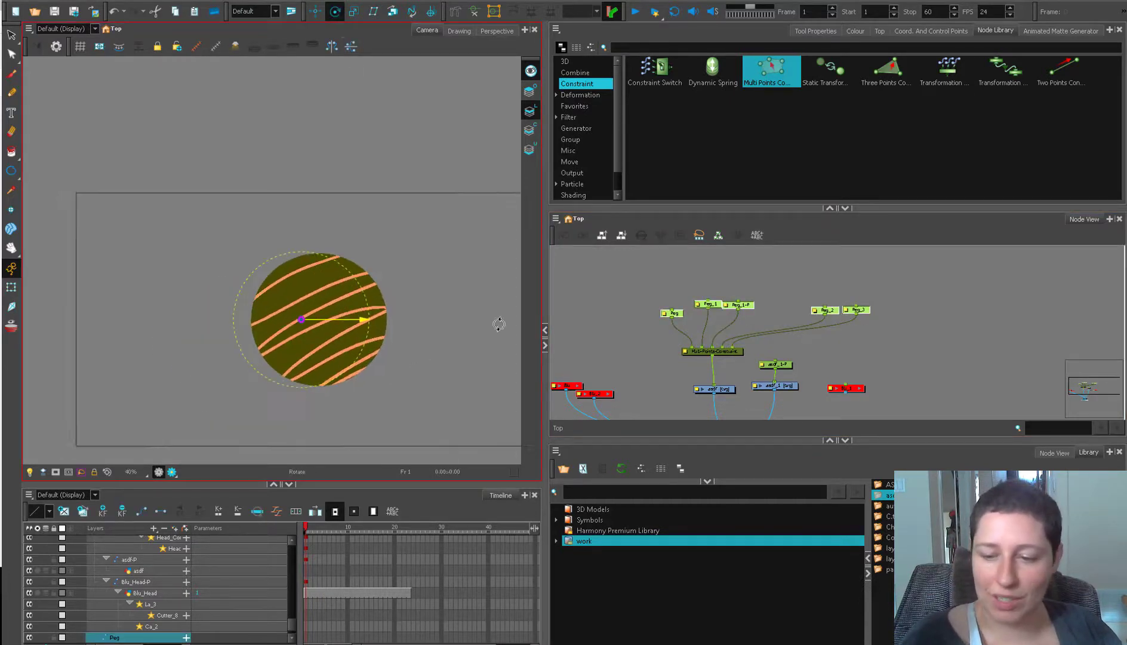
left_click_drag(300, 319, 377, 295)
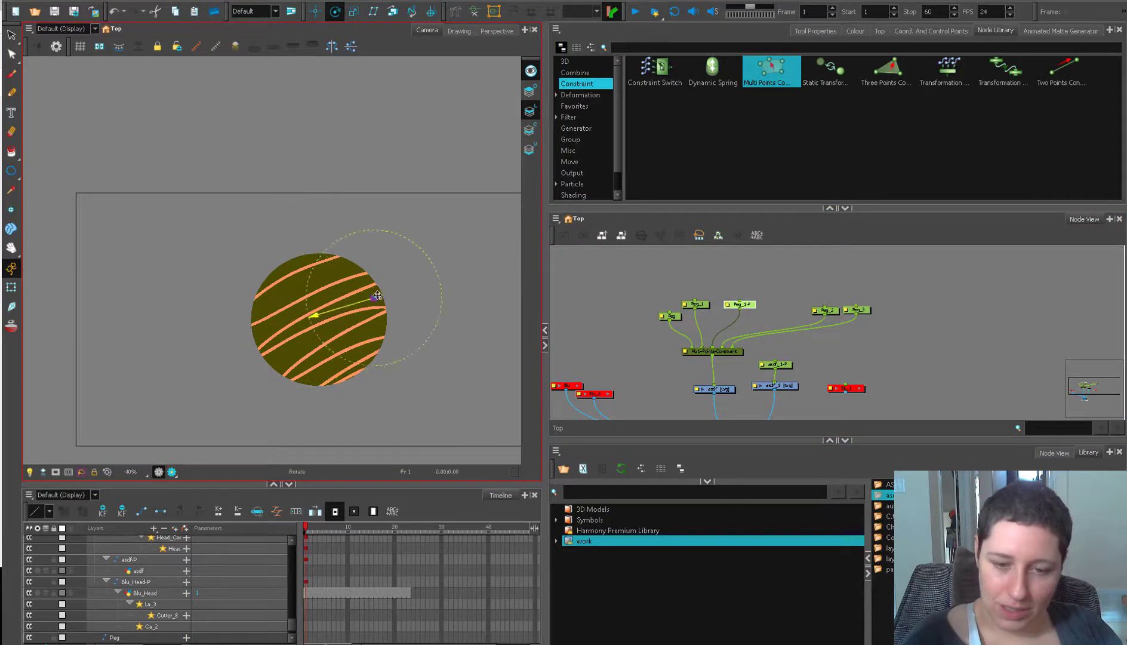
left_click(827, 310)
left_click_drag(302, 321, 314, 383)
left_click(864, 309)
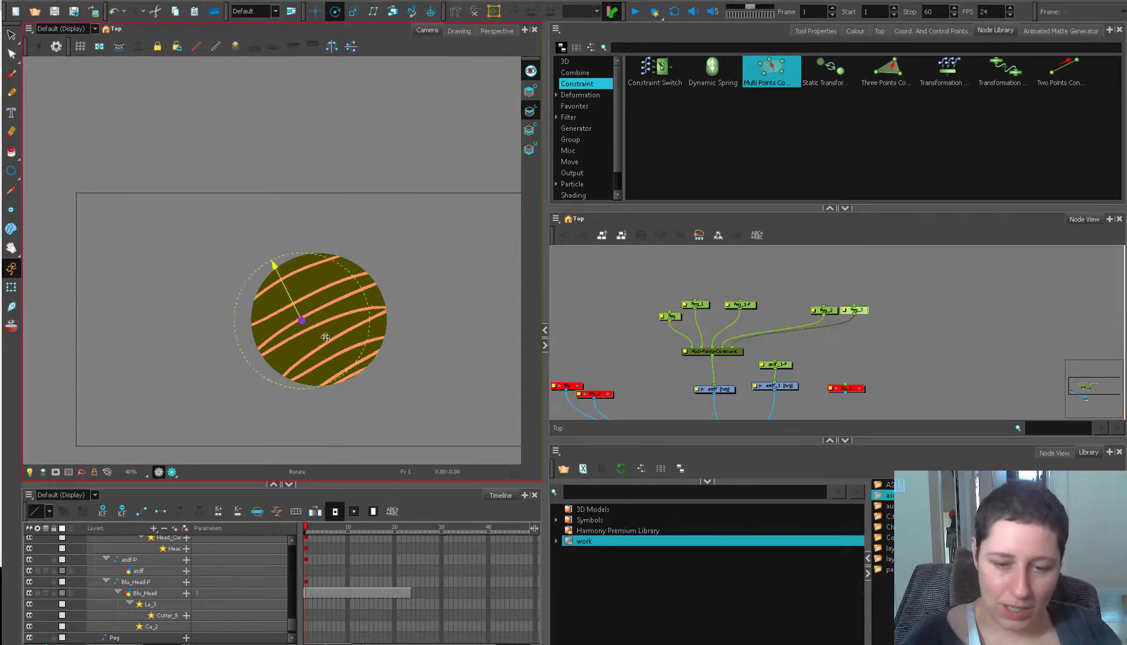
left_click_drag(325, 337, 376, 358)
Open the Multi-Points-Constraint's layer properties and compare its options with the Three-Points-Constraints' Flatten Type choices
left_click(685, 351)
left_click_drag(585, 168, 697, 131)
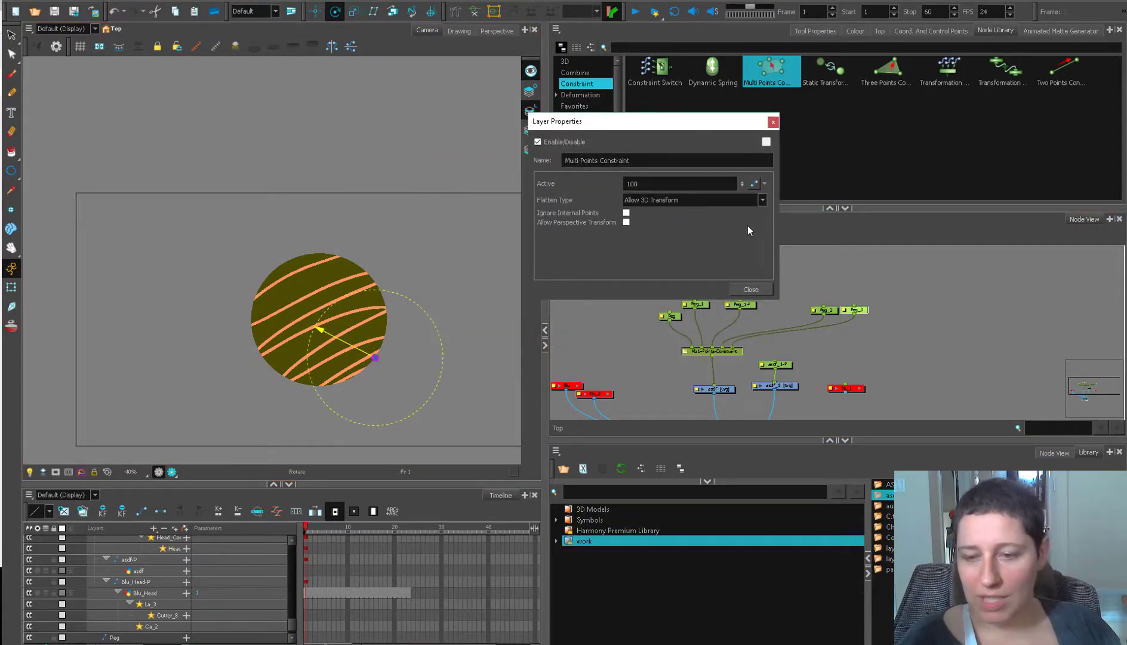
left_click(672, 200)
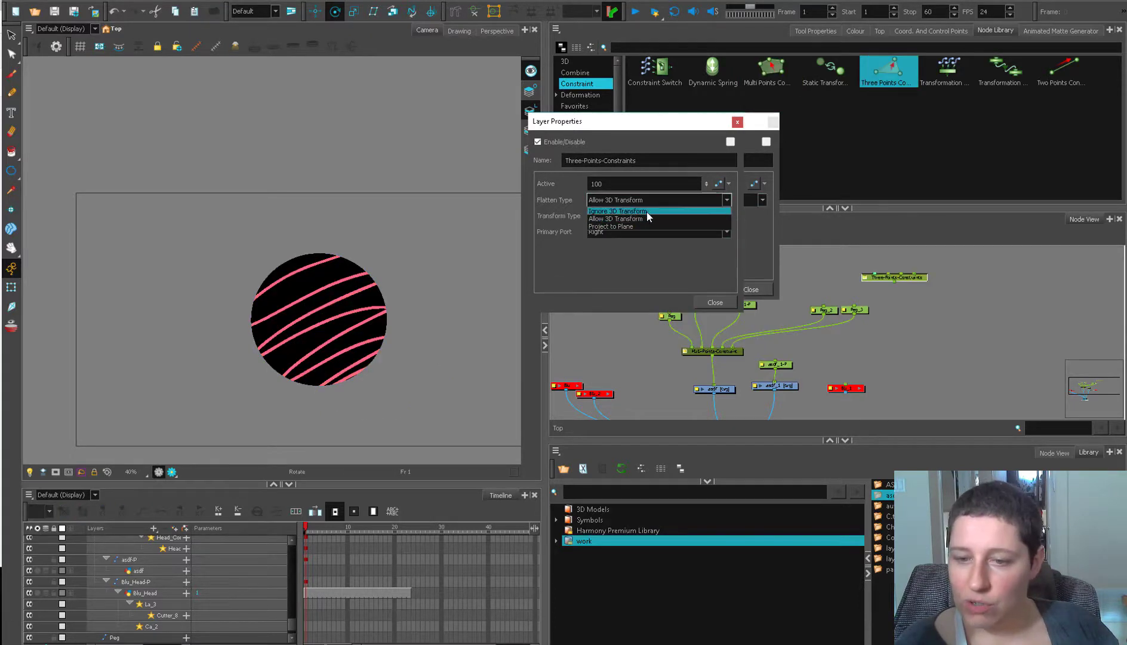
left_click(685, 127)
left_click_drag(693, 124, 690, 153)
left_click(736, 150)
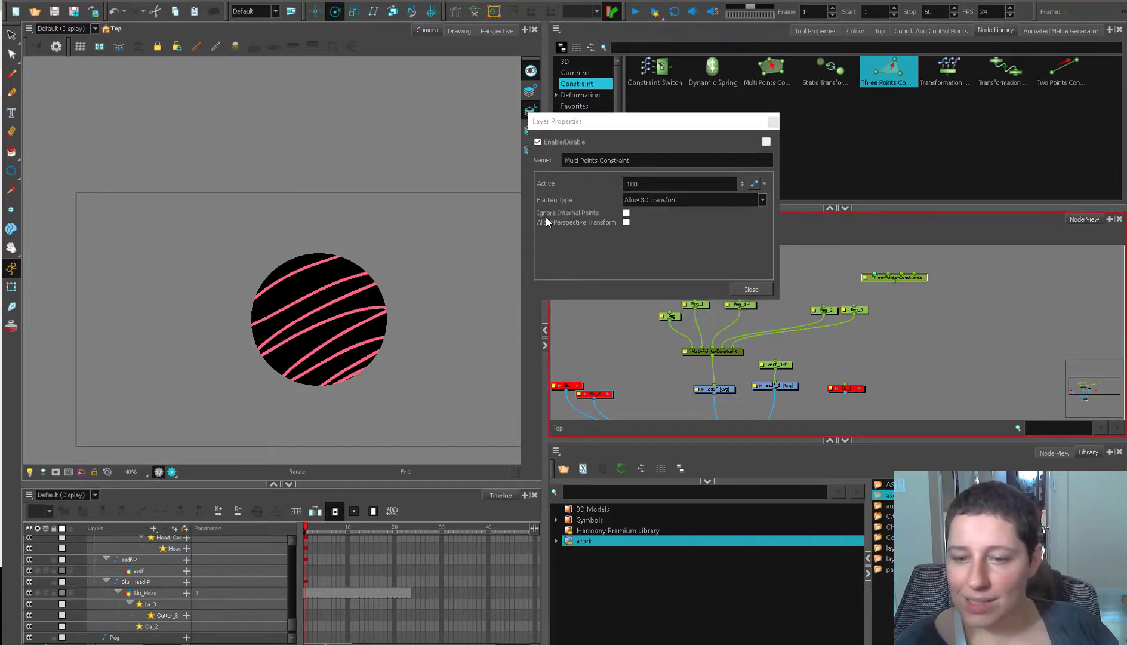
Toggle the Multi-Points-Constraint's Allow Perspective Transform option on and off to compare its effect
left_click(626, 223)
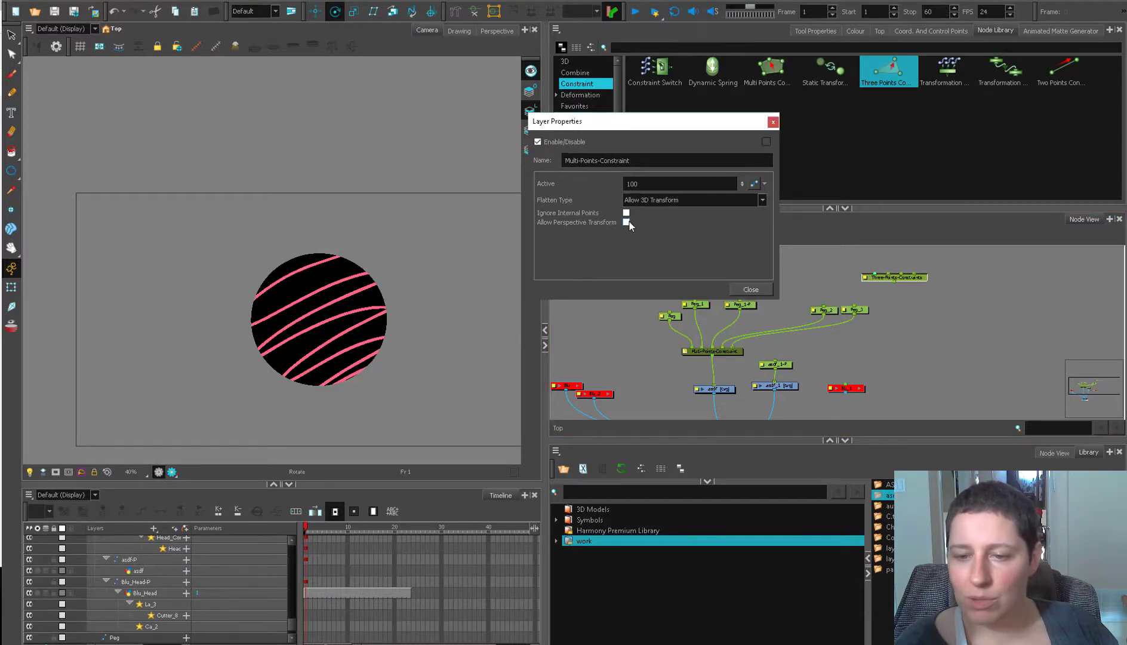
left_click(626, 222)
left_click(626, 222)
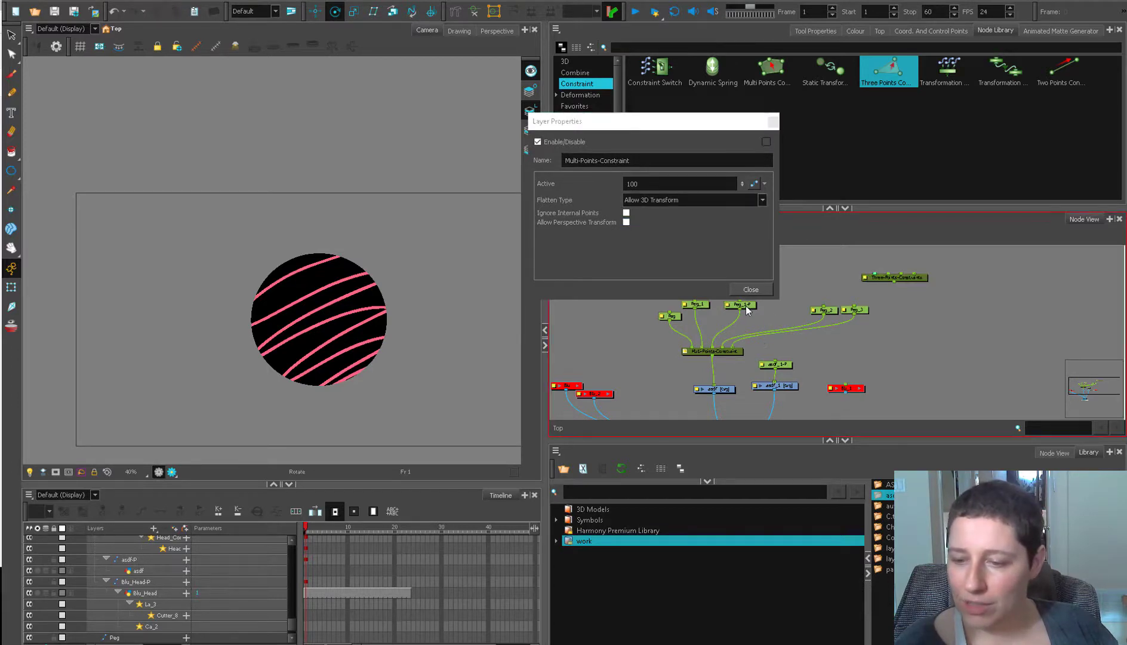
Enable 3D on Peg_1-P and shift it in depth with the Transform tool in the Perspective view
left_click(742, 304)
double_click(730, 305)
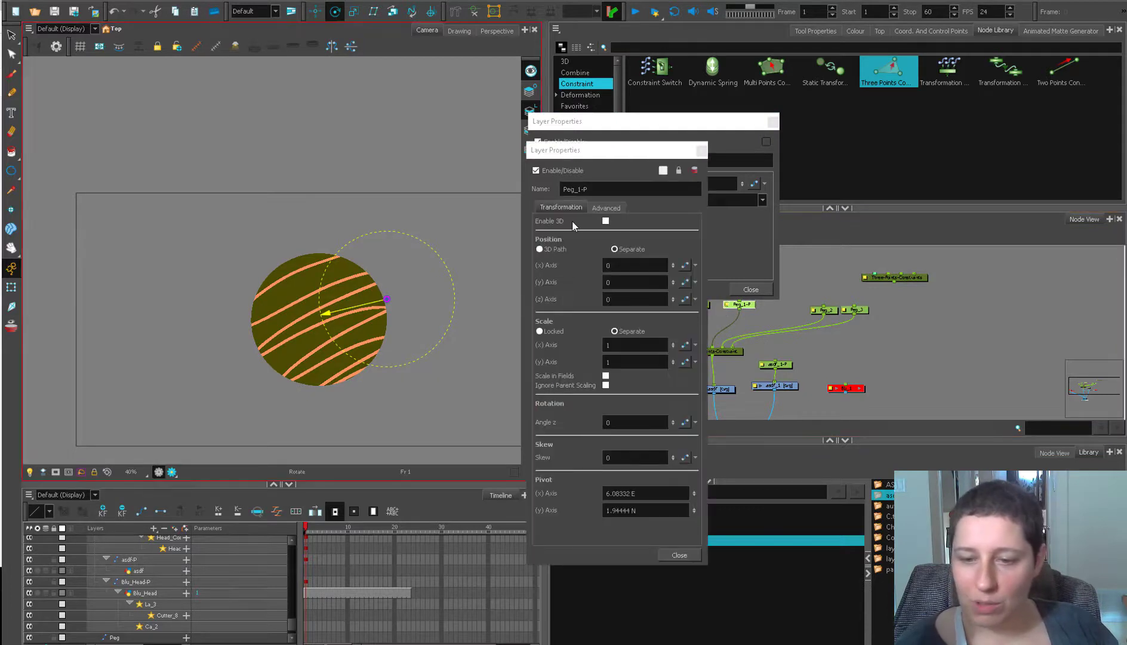
left_click(606, 222)
key("Escape")
left_click(497, 31)
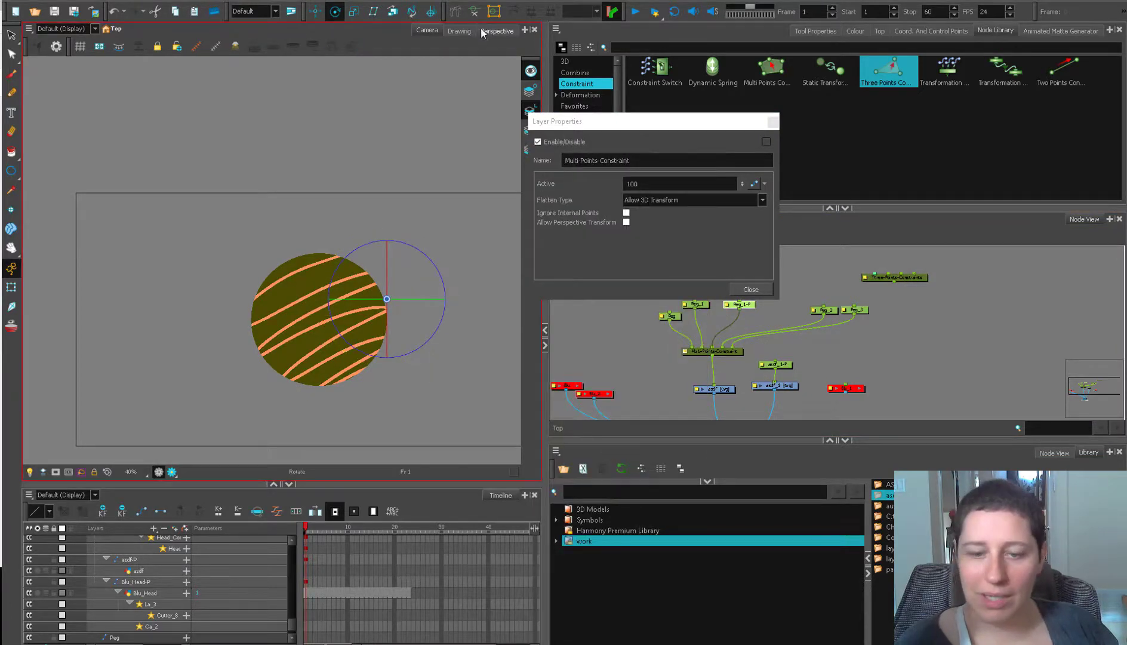
key("shift+t")
left_click_drag(274, 300, 413, 295)
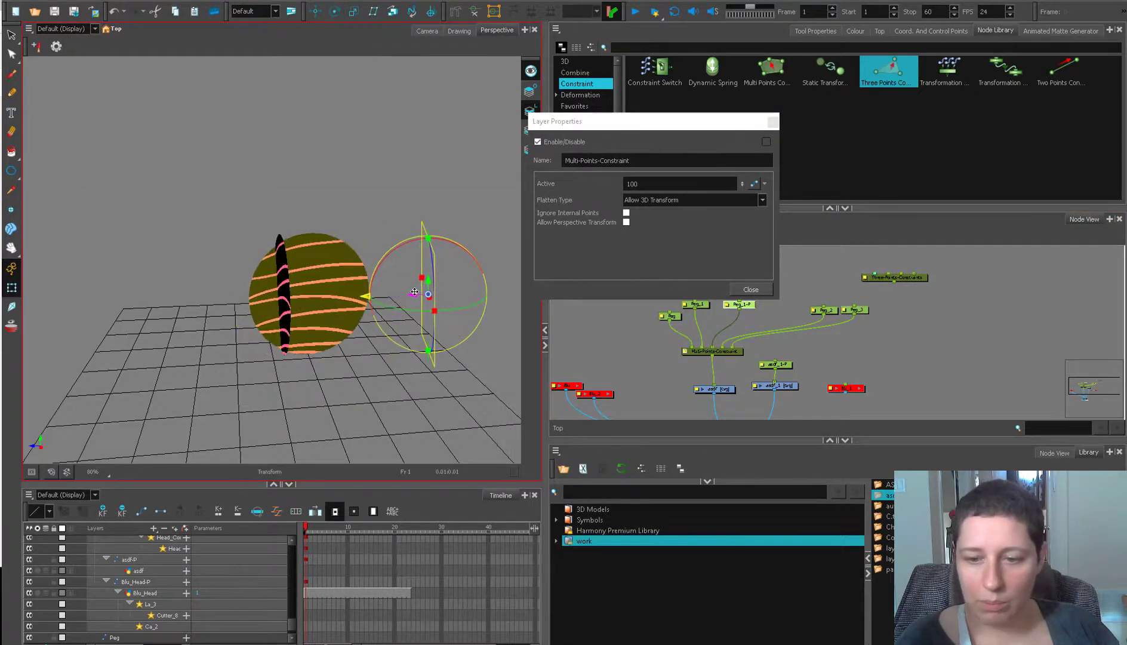
Compare the circle with Allow Perspective Transform on and off in the Perspective and Camera views, leaving the option on
left_click(627, 222)
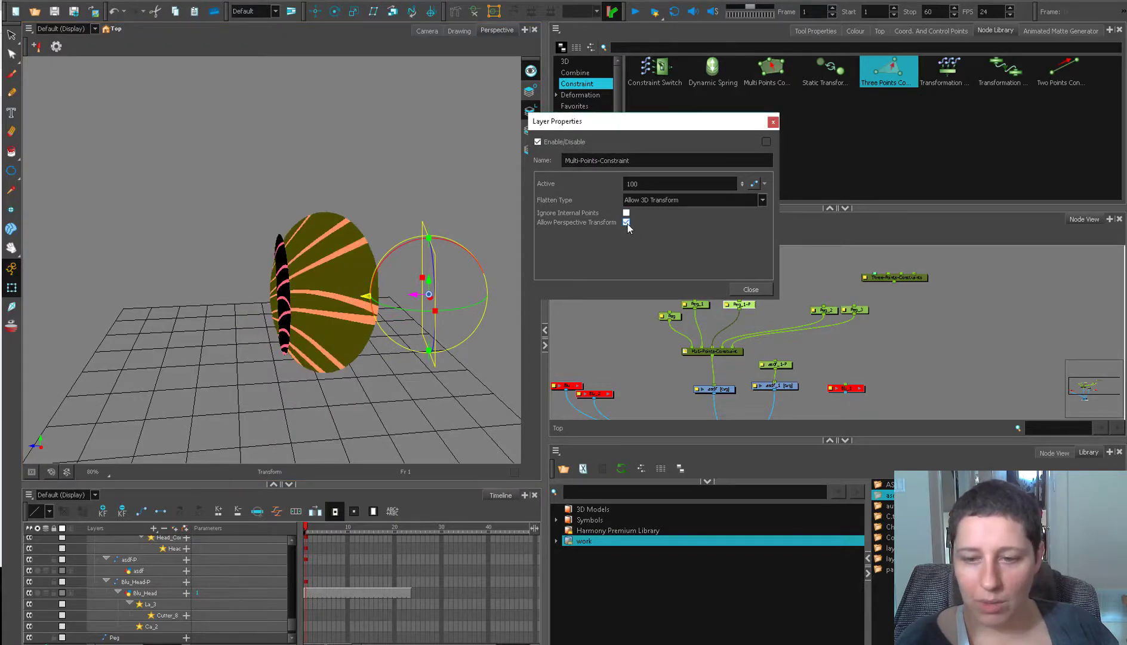
left_click(626, 222)
left_click(427, 30)
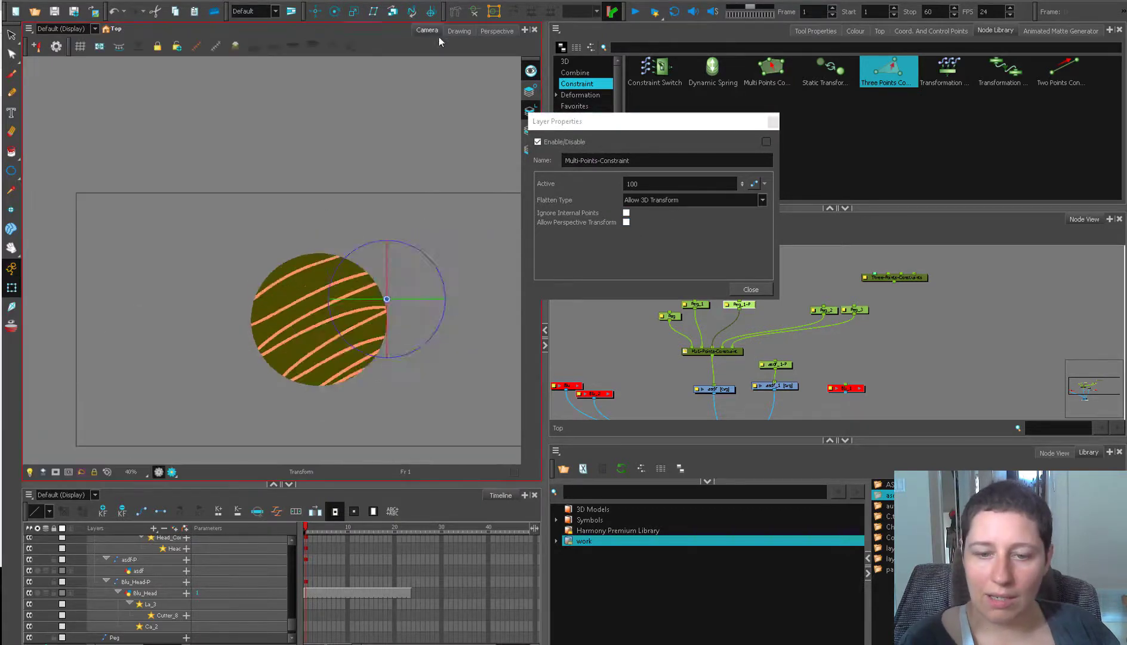
left_click(627, 222)
left_click(627, 222)
left_click(625, 222)
left_click(625, 223)
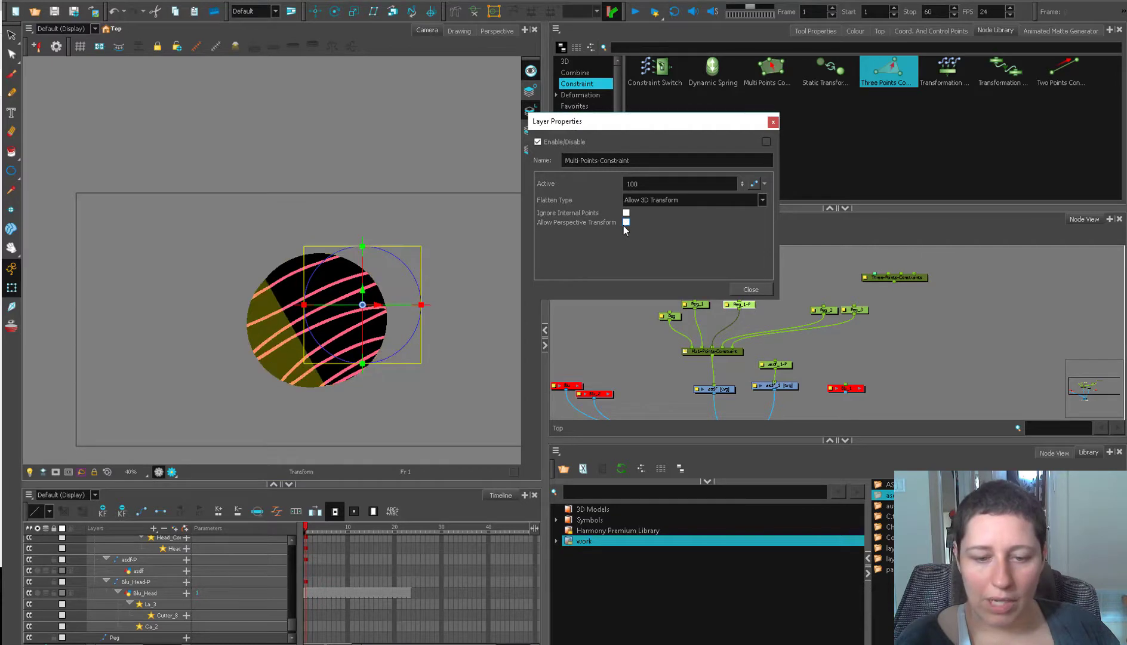
left_click(625, 223)
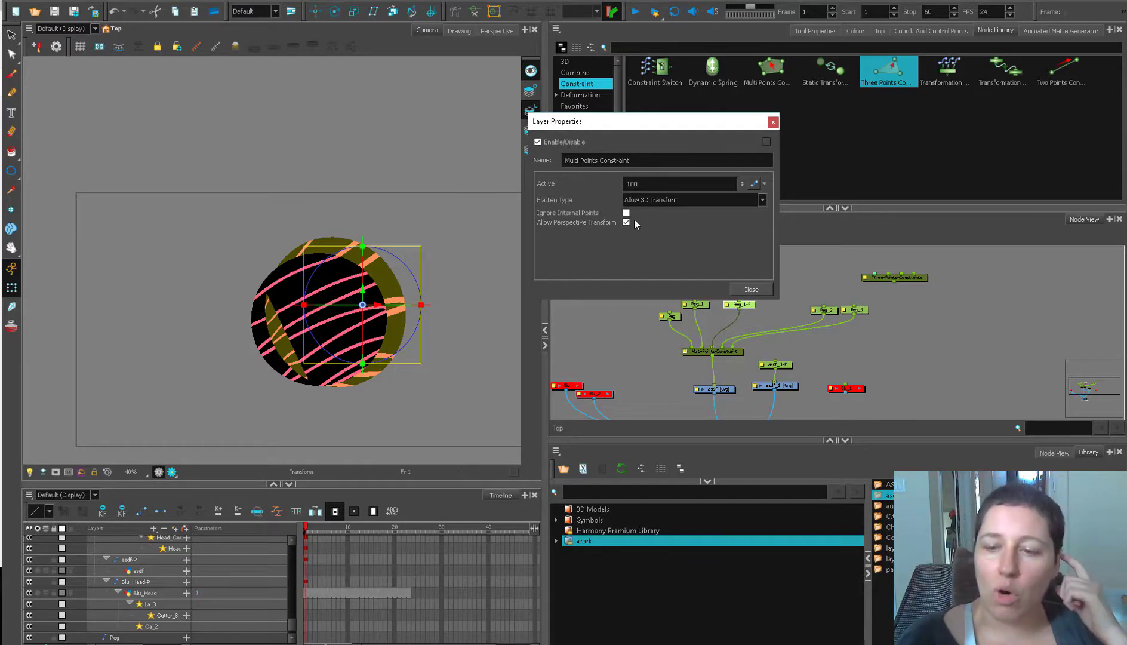
Disable the asdf_1 drawing and its asdf_1-P peg, and turn off the constraint's Allow Perspective Transform option
left_click(782, 364)
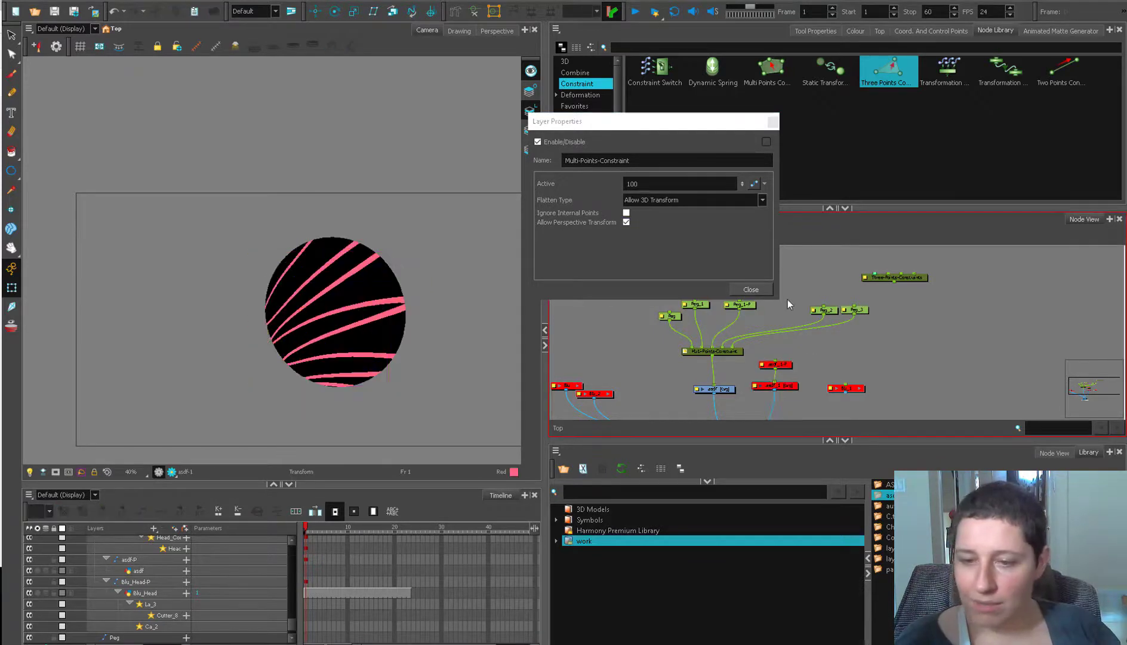
left_click(626, 223)
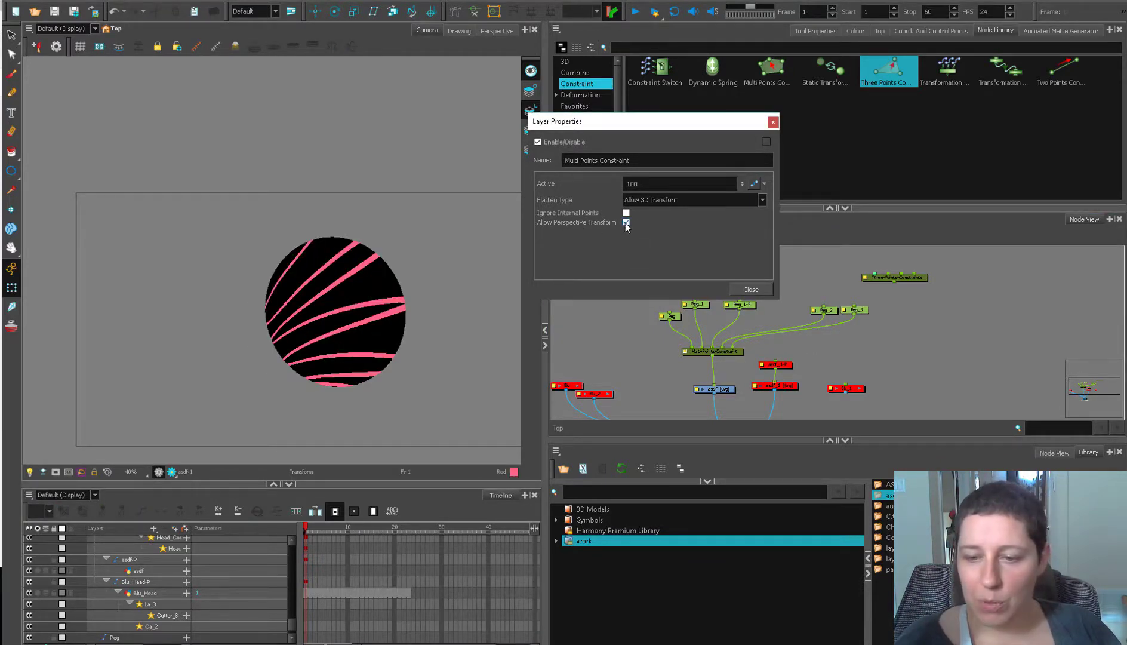
left_click(627, 223)
left_click(626, 223)
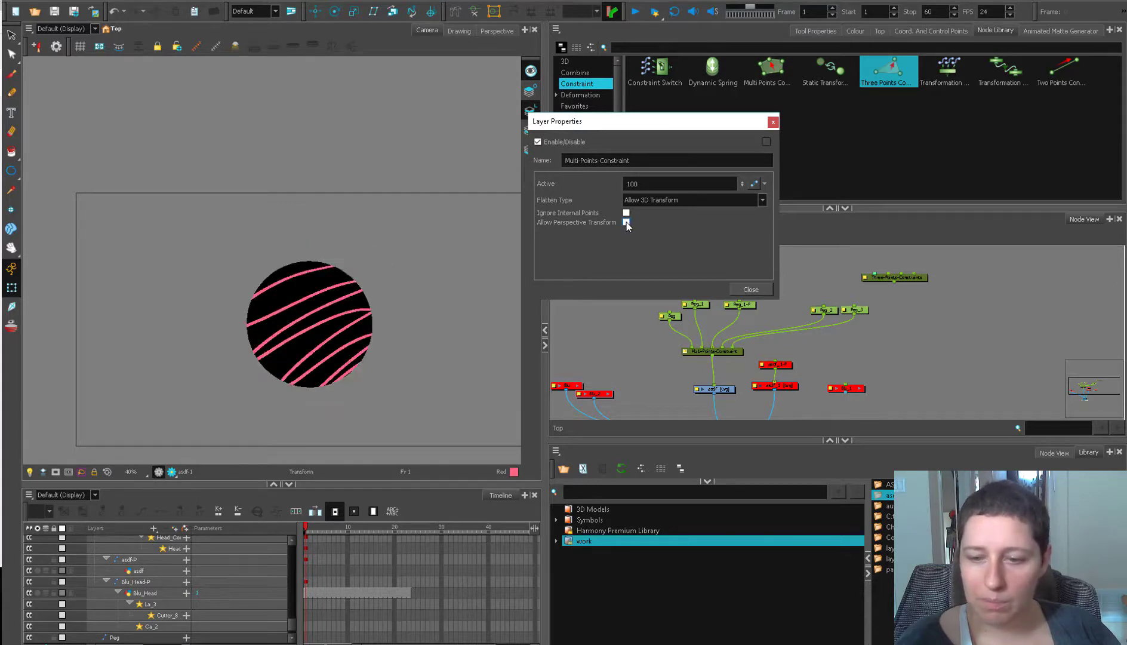
Move Peg_1-P's pivot to the circle's centre with the Rotate tool, then reactivate the Transform tool
left_click(744, 305)
left_click(335, 11)
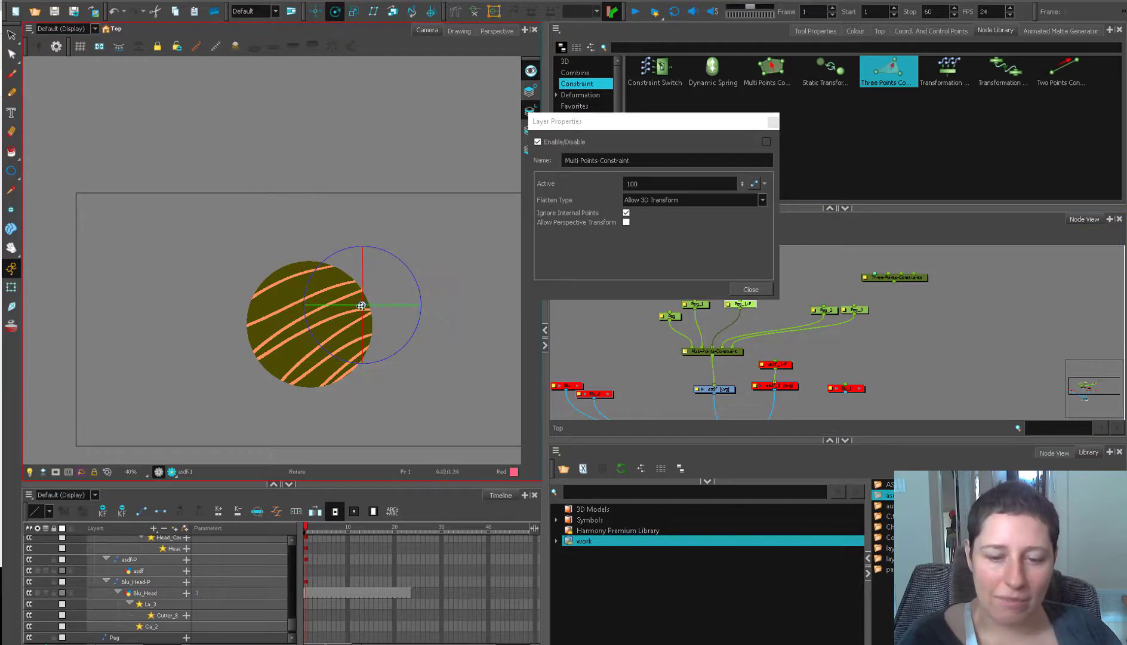
left_click_drag(325, 317, 323, 323)
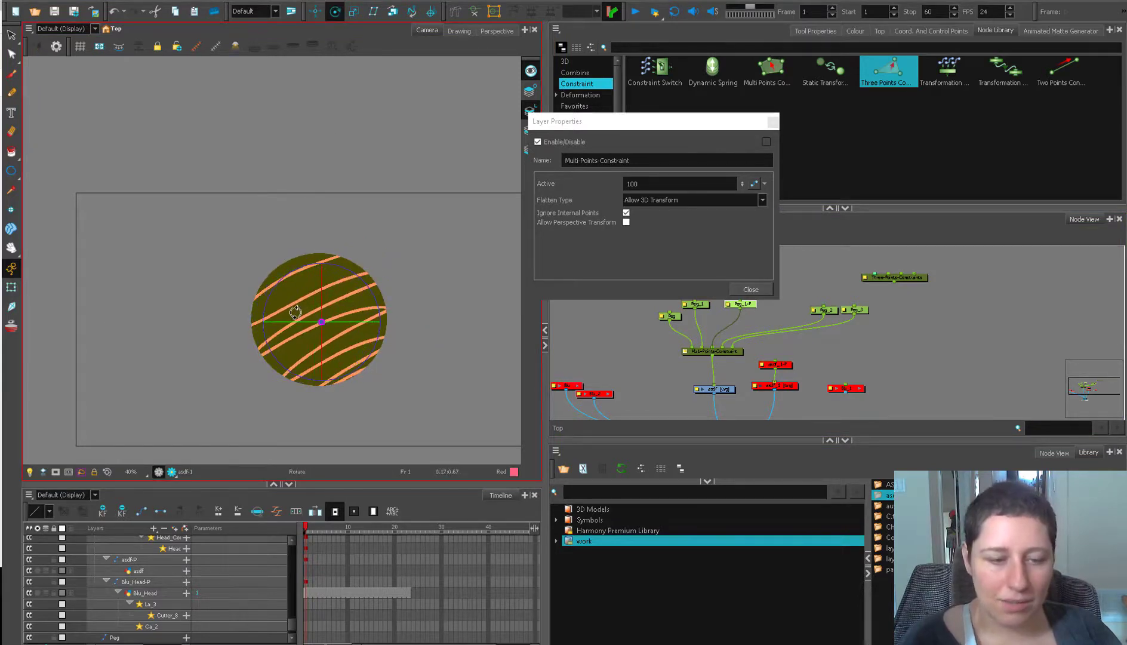
key("shift+t")
left_click(829, 292)
left_click_drag(779, 299, 791, 344)
left_click(742, 333)
left_click(391, 322)
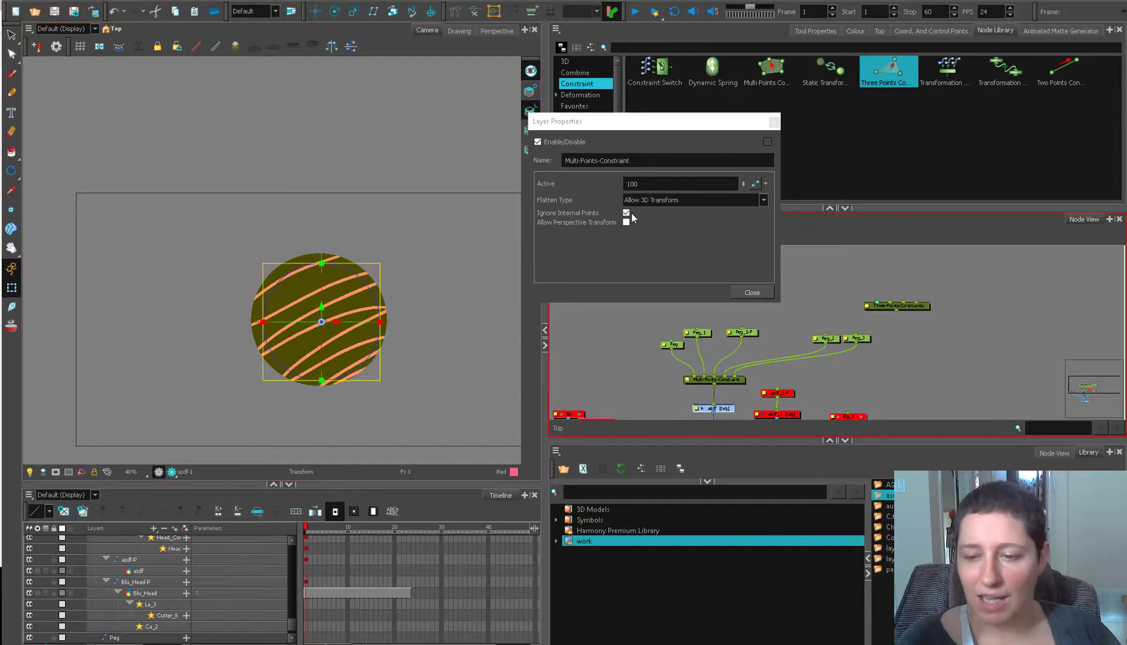
Turn on Allow Perspective Transform and toggle Ignore Internal Points repeatedly to compare the distortion, leaving both options enabled
left_click(626, 213)
left_click(626, 221)
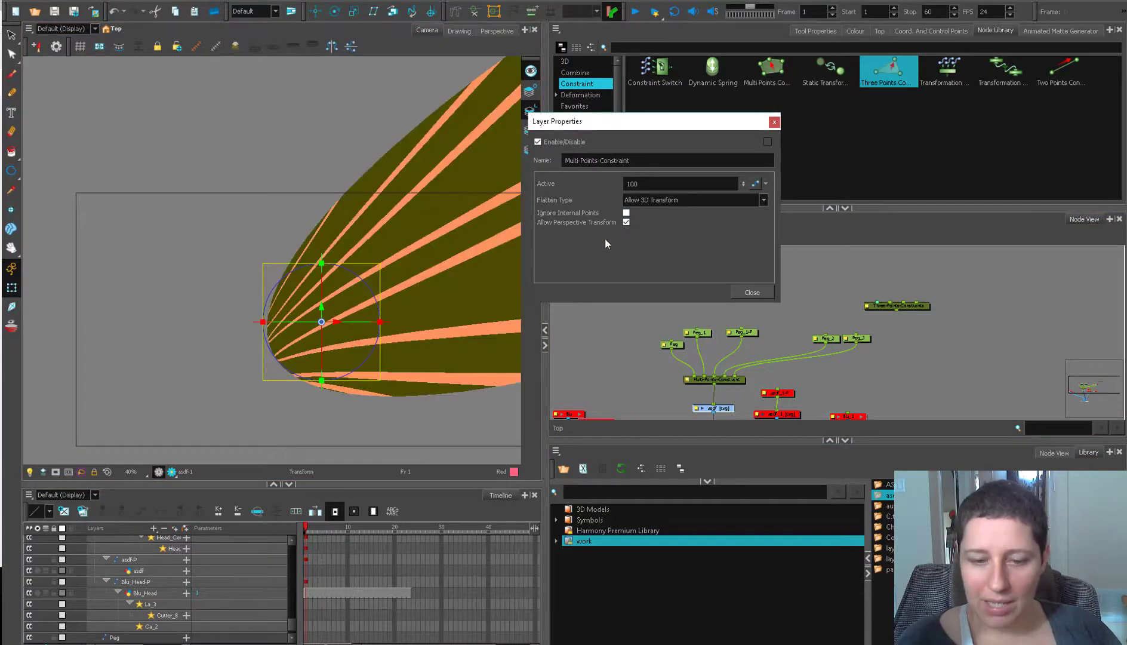
left_click(627, 213)
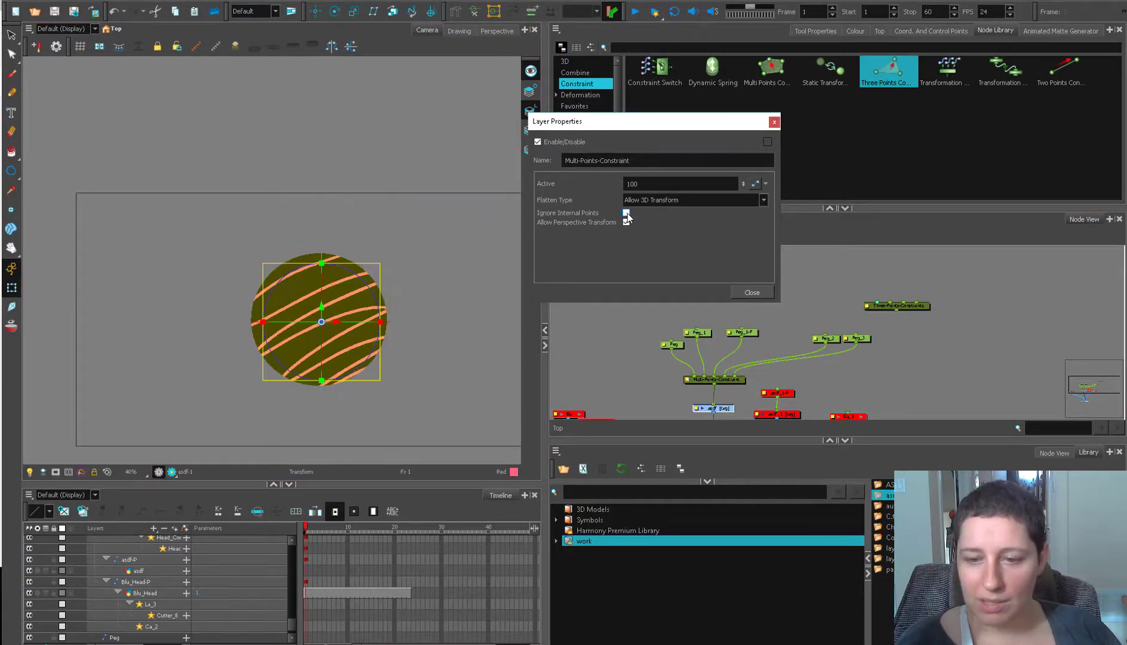
left_click(627, 213)
left_click(627, 213)
left_click(626, 213)
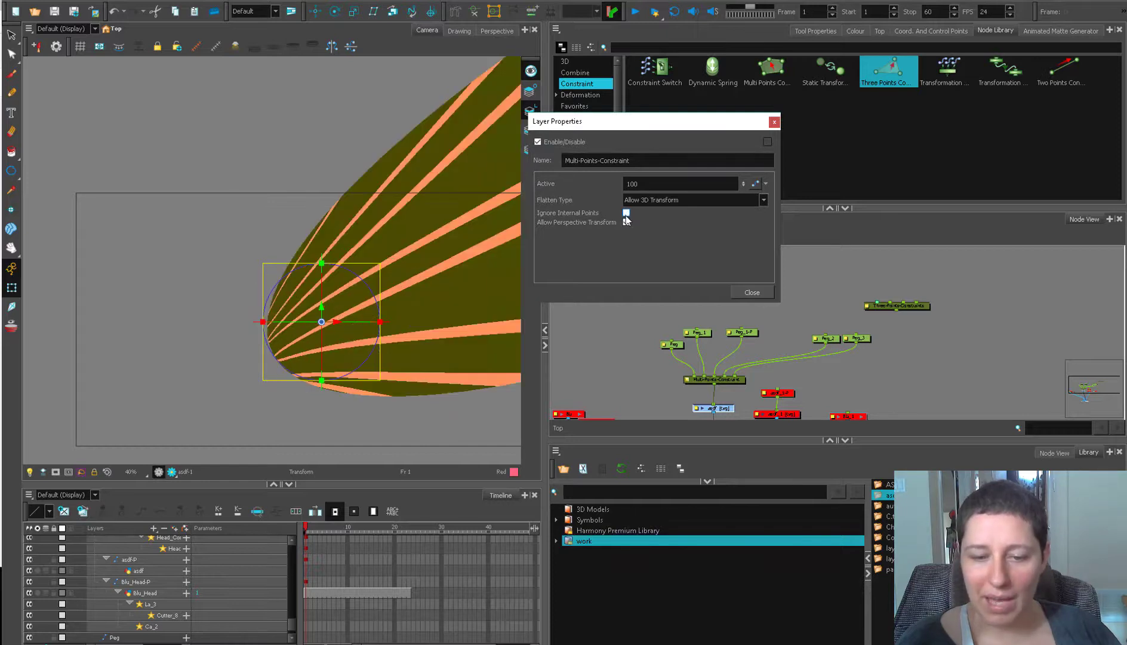
left_click(627, 213)
left_click(626, 213)
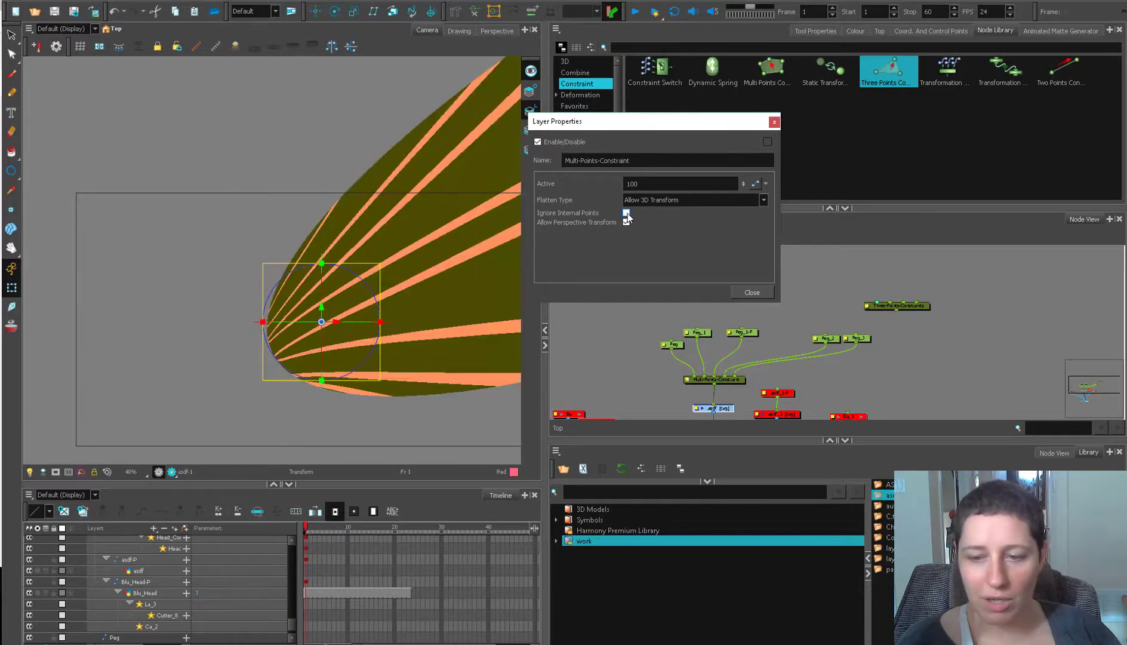
left_click(626, 213)
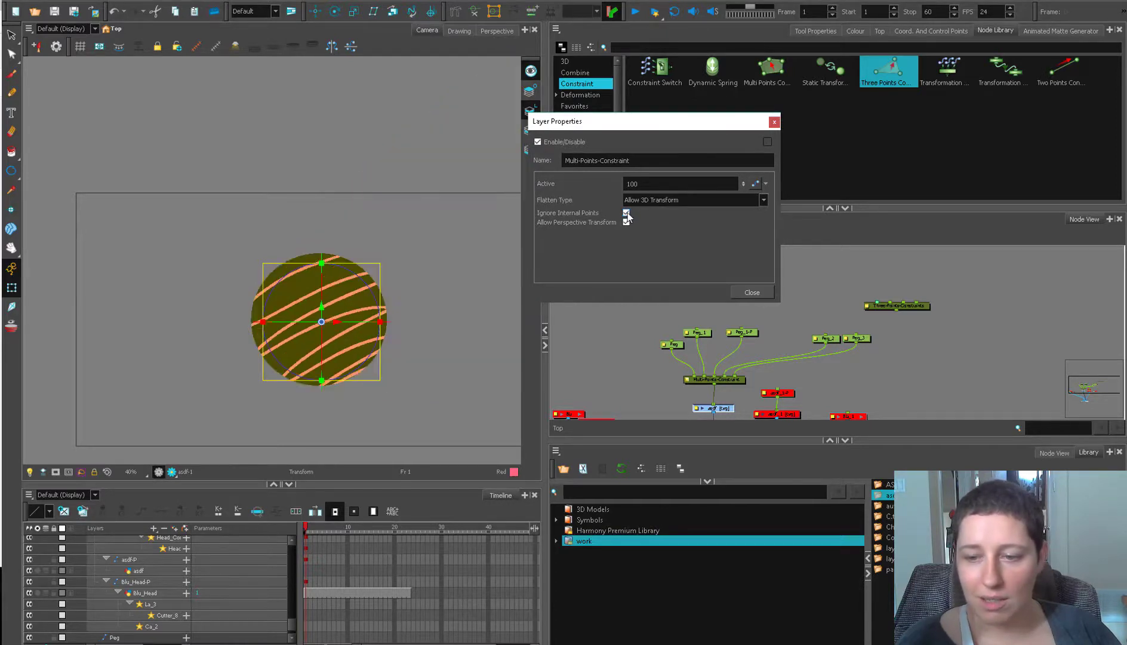
left_click(677, 202)
left_click(682, 202)
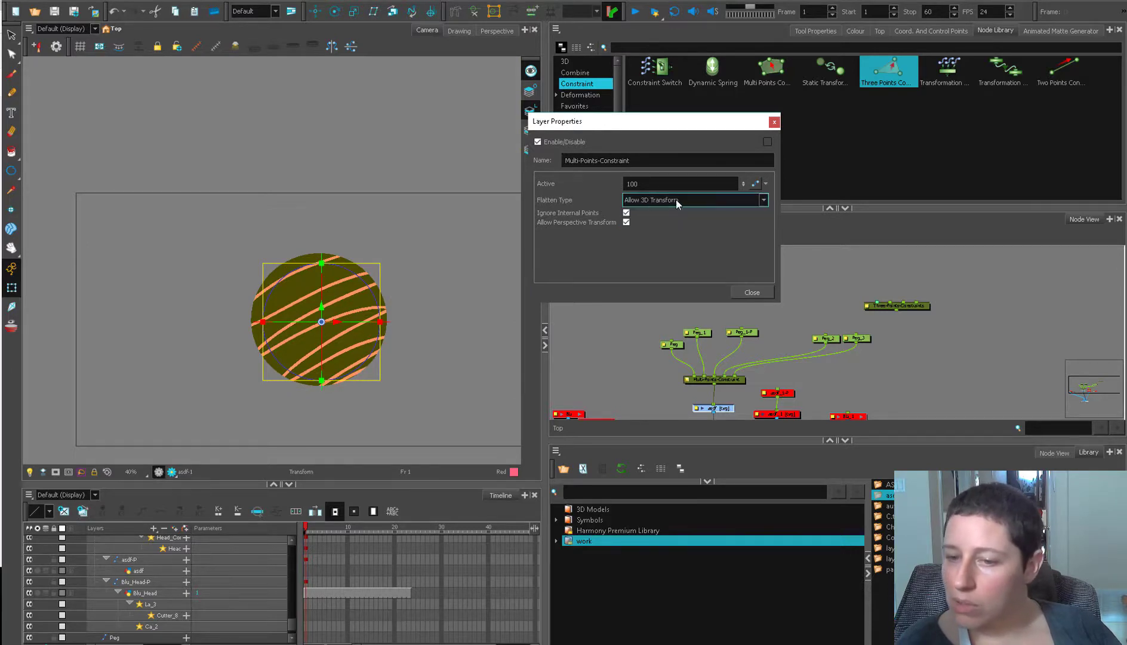
Add a Constraint Switch node beside the pegs and connect it to the Multi-Points-Constraint's first input
left_click_drag(655, 73, 632, 319)
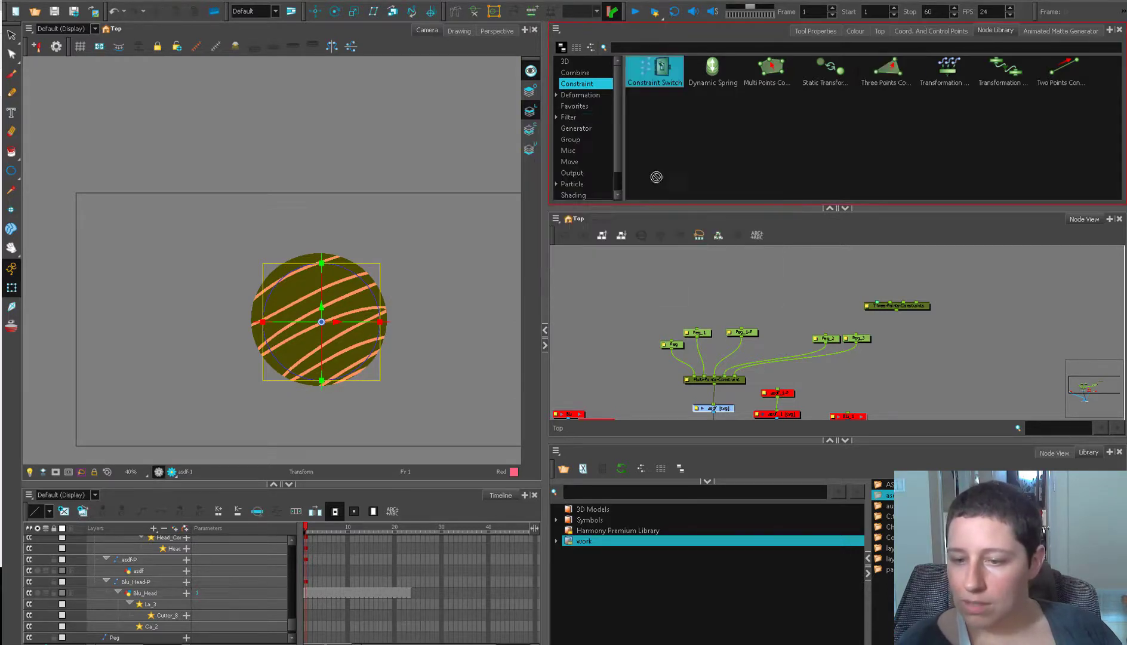
left_click_drag(797, 314, 808, 276)
scroll(809, 280, "up", 2)
left_click_drag(882, 267, 880, 267)
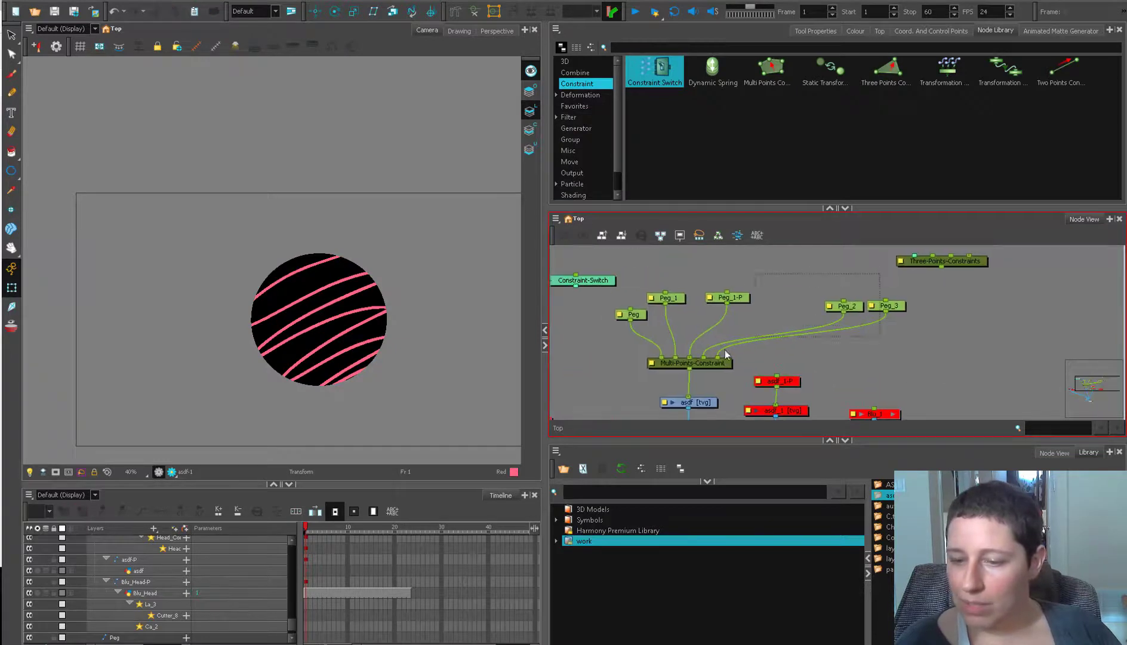
left_click_drag(576, 286, 588, 316)
left_click_drag(655, 361, 657, 360)
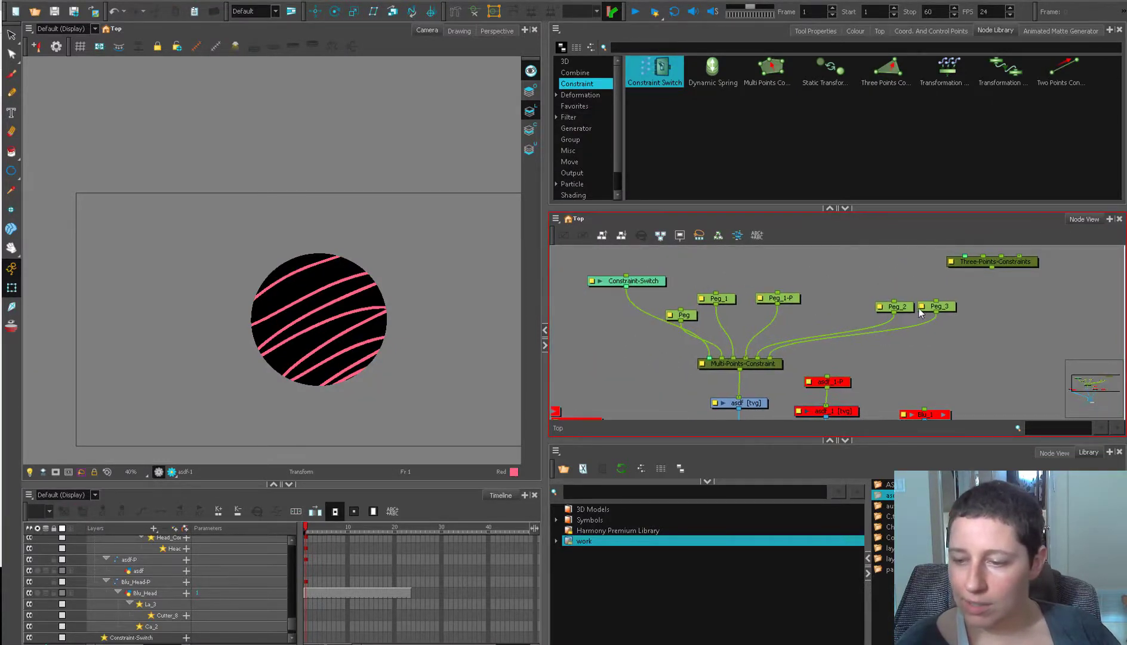
left_click_drag(894, 306, 880, 305)
Turn off Ignore Internal Points on the Multi-Points-Constraint and try the Constraint-Switch's ACTIVE value at -916
double_click(716, 363)
left_click(624, 243)
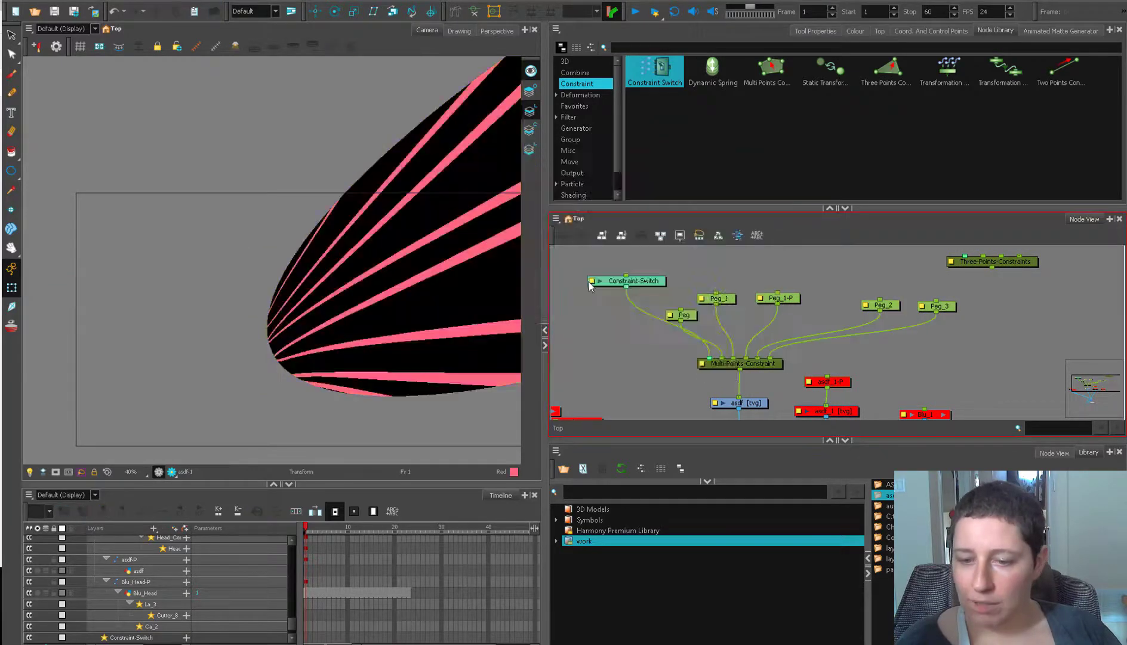
double_click(625, 283)
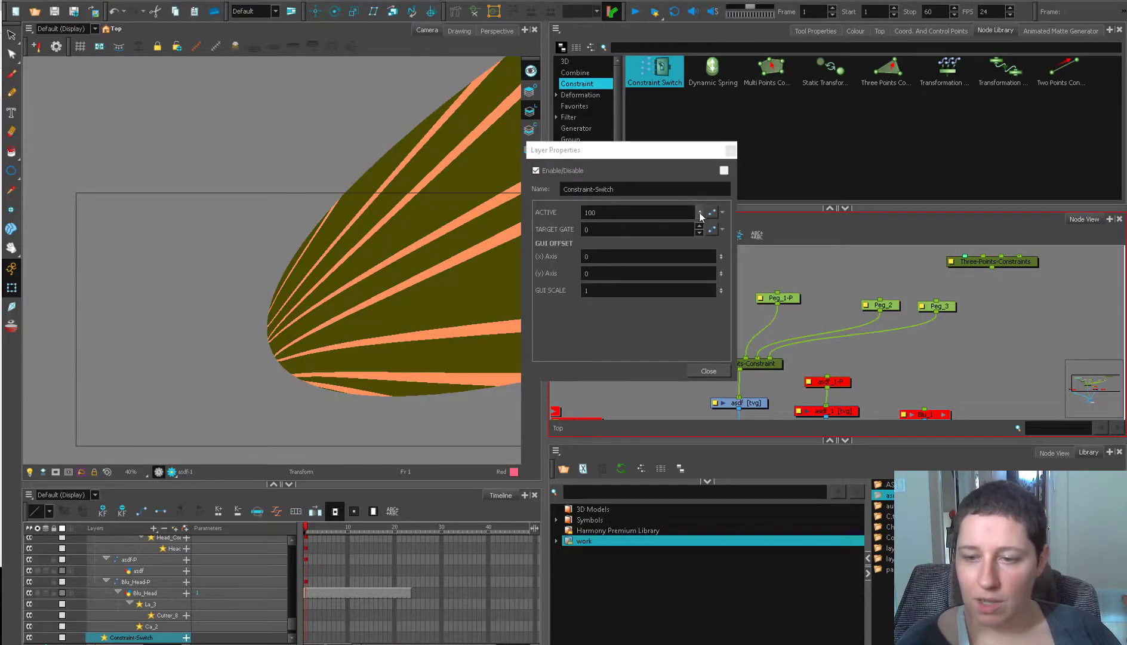
left_click_drag(700, 213, 697, 431)
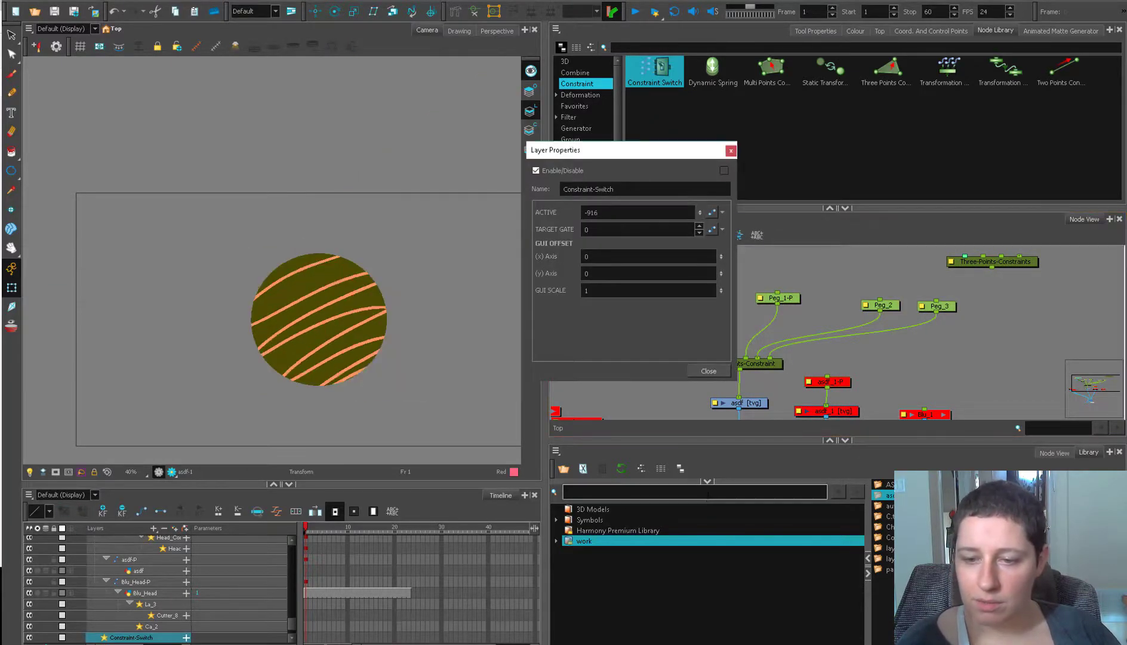
left_click(709, 370)
double_click(706, 366)
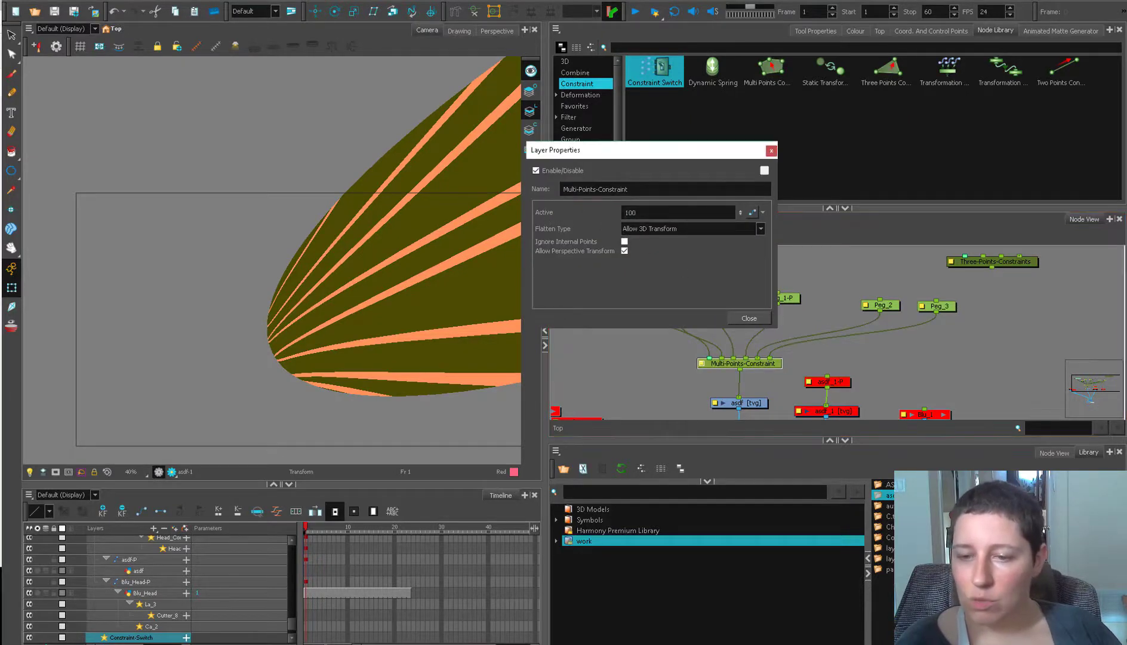
left_click(771, 151)
Move the Three-Points-Constraints node beside the Multi-Points-Constraint and connect the Constraint-Switch to its first input
mouse_move(740, 363)
left_mouse_down()
mouse_move(729, 379)
mouse_move(741, 360)
left_mouse_up()
left_click(812, 286)
left_click_drag(988, 262, 601, 359)
left_click_drag(619, 289, 578, 354)
left_click_drag(770, 364, 779, 363)
left_click_drag(701, 369, 758, 323)
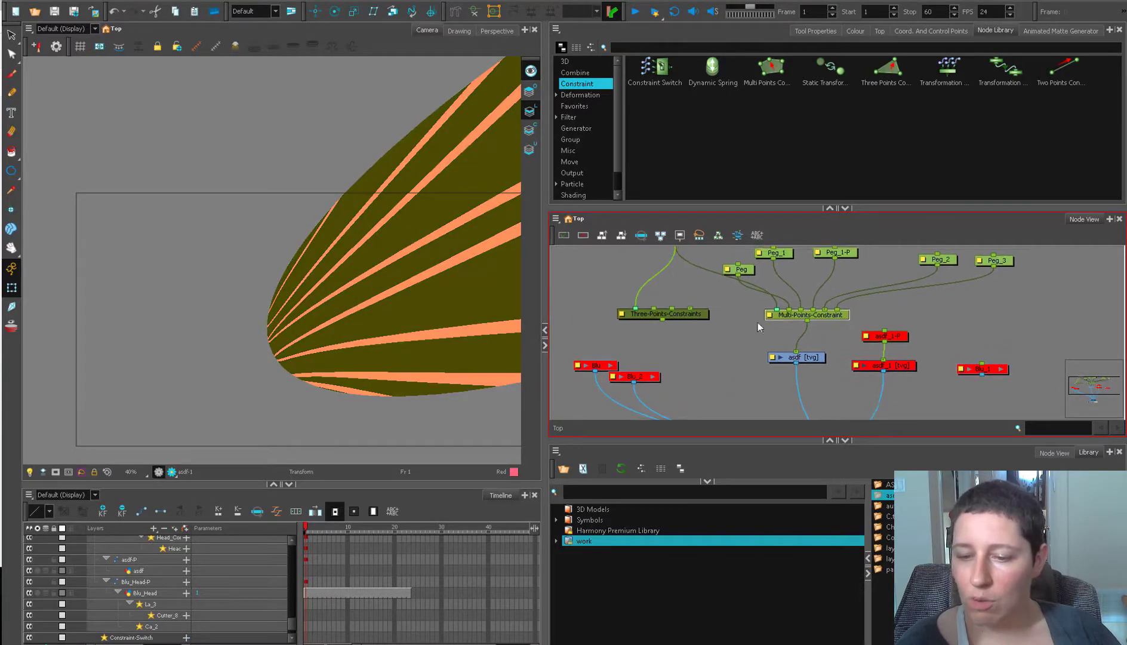
Place a copy of the asdf drawing below the Three-Points-Constraints and connect it to that constraint's output and to the composite
left_click_drag(668, 331, 772, 339)
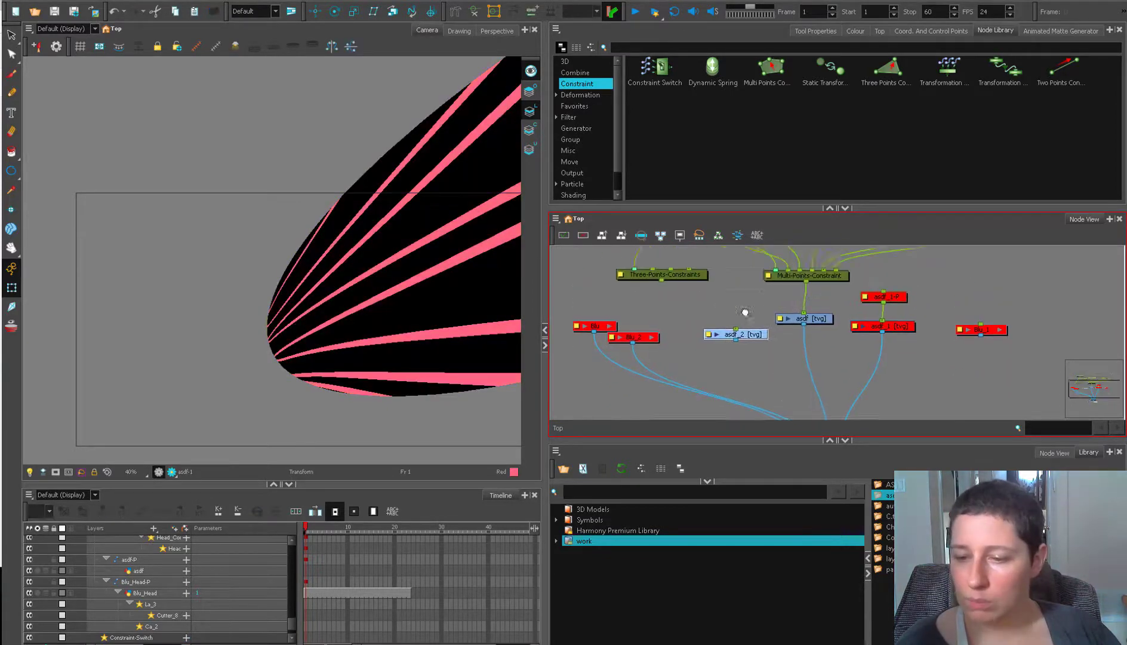
scroll(742, 310, "down", 1)
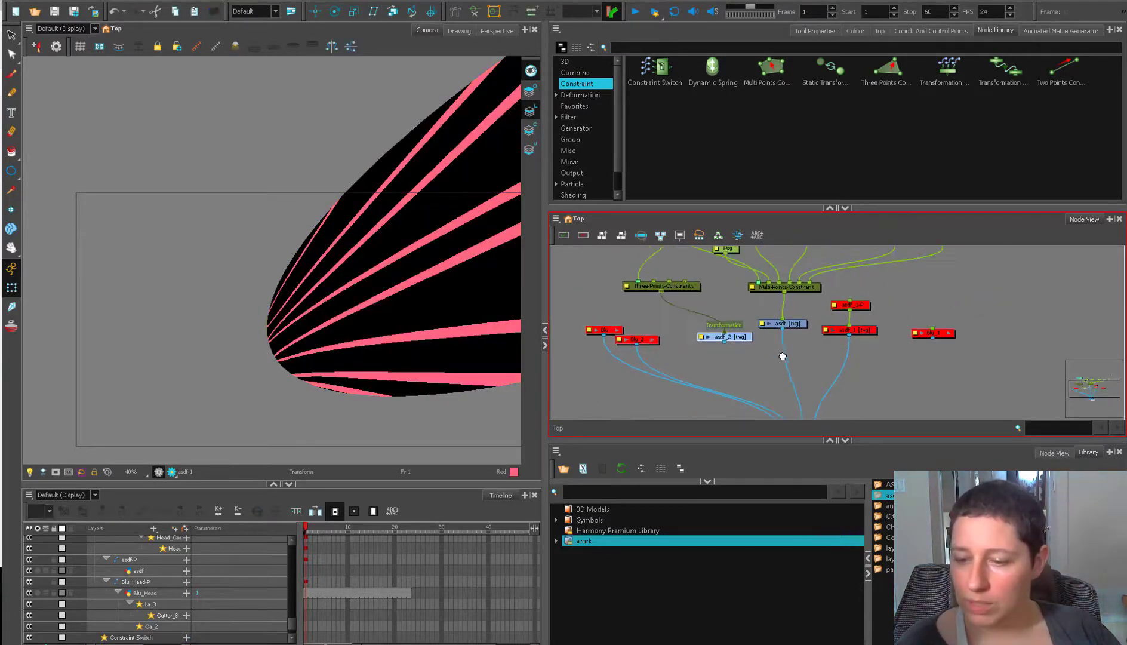
left_click_drag(780, 355, 769, 316)
left_click_drag(716, 302, 790, 400)
left_click_drag(728, 259, 754, 384)
left_click(750, 377)
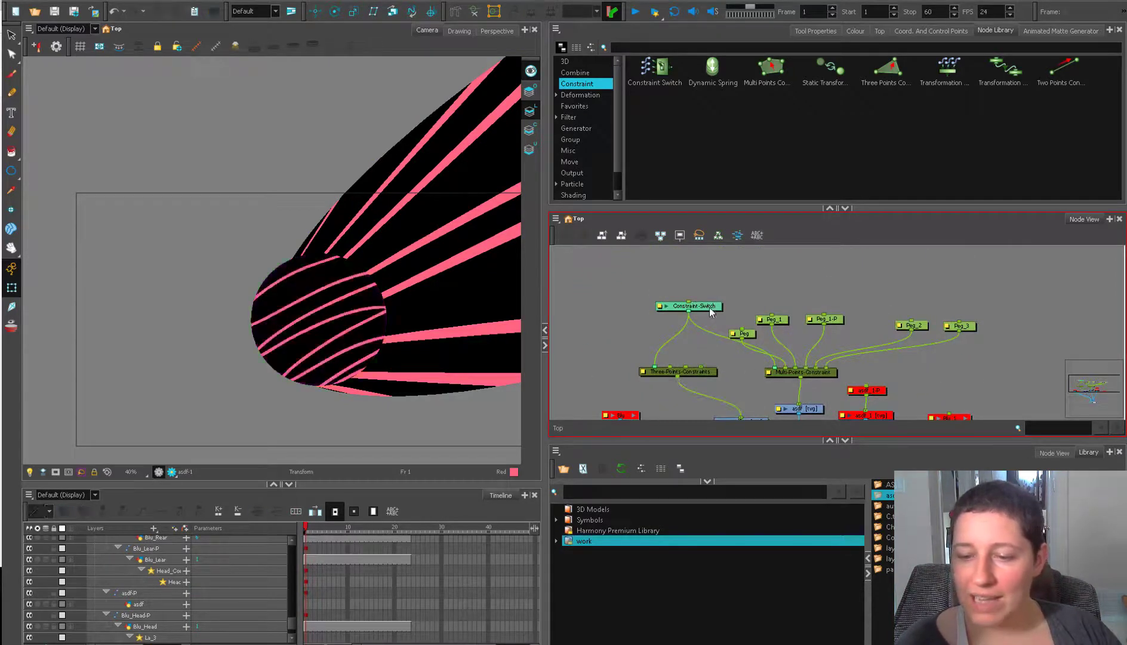
Move the Constraint-Switch node above the Three-Points-Constraints and show its on-screen control in the camera view
mouse_move(710, 305)
left_mouse_down()
mouse_move(669, 302)
mouse_move(686, 298)
left_mouse_up()
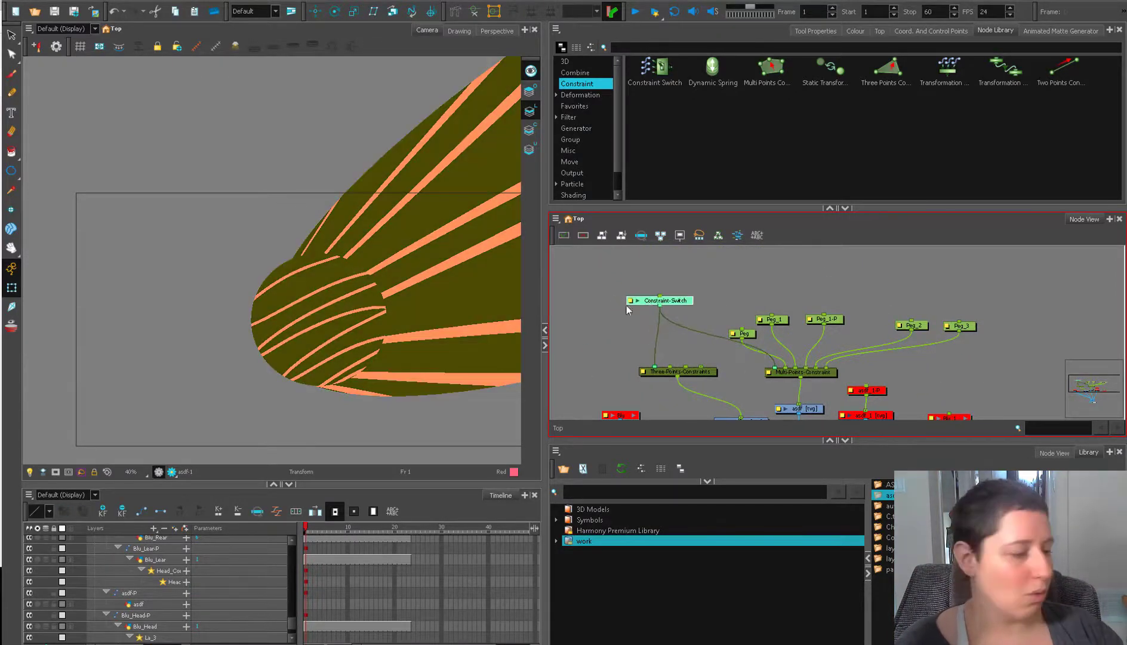
key("shift+F11")
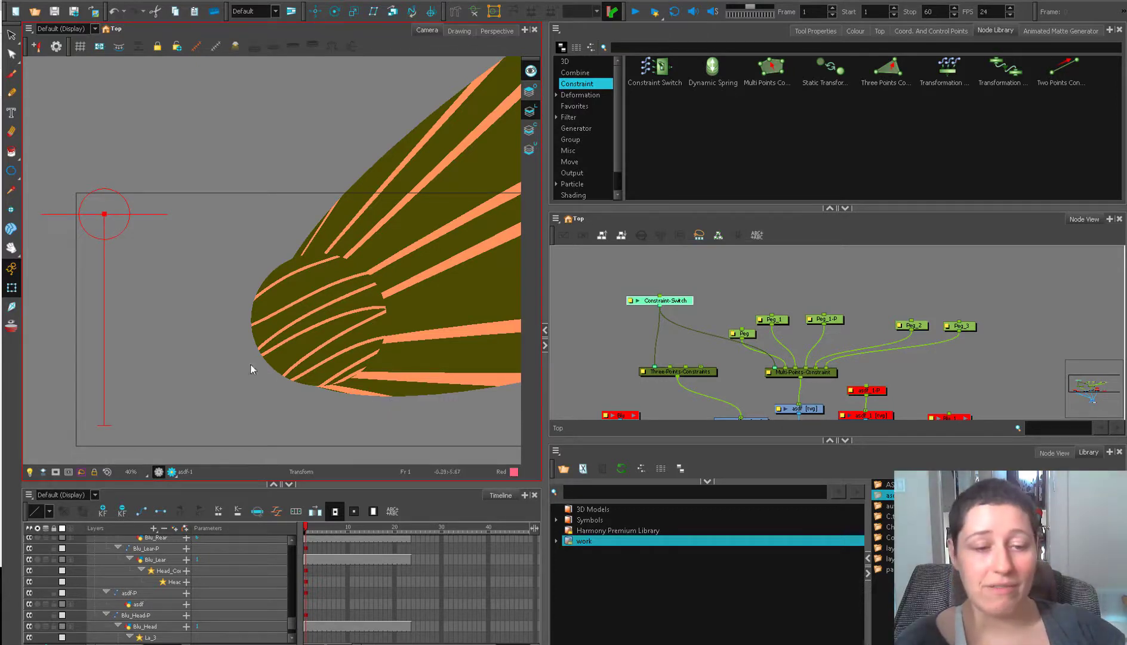
scroll(136, 239, "down", 1)
left_click_drag(159, 252, 207, 254)
Examine the Constraint-Switch's layer properties and try moving its on-screen handle
left_click(630, 301)
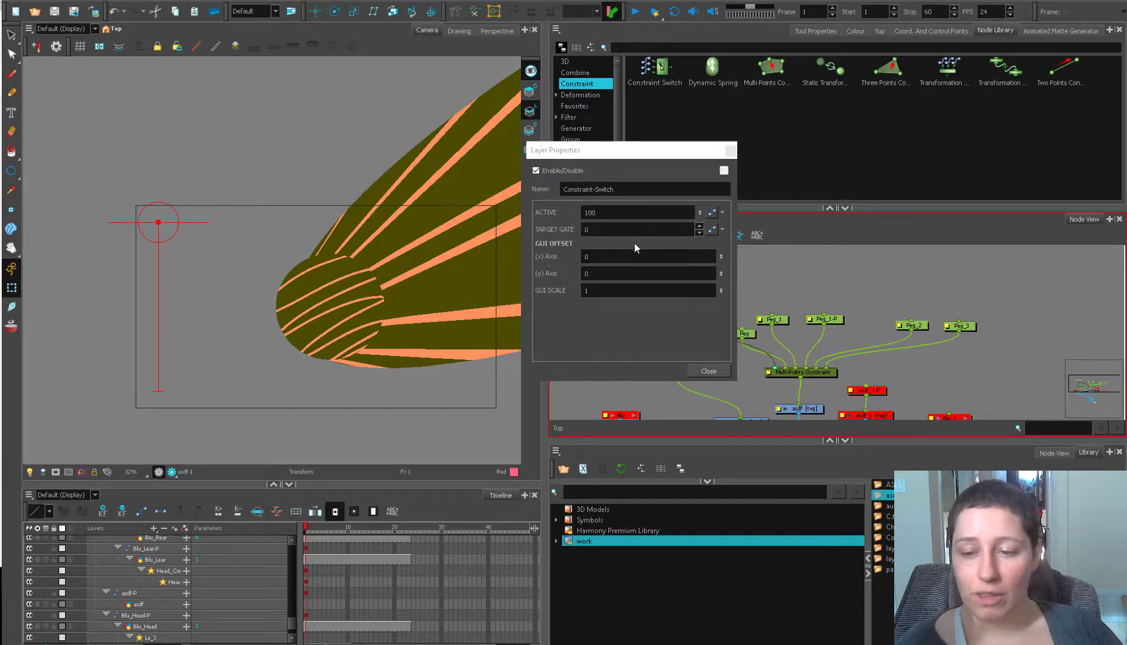
mouse_move(156, 221)
left_mouse_down()
mouse_move(163, 411)
mouse_move(166, 215)
left_mouse_up()
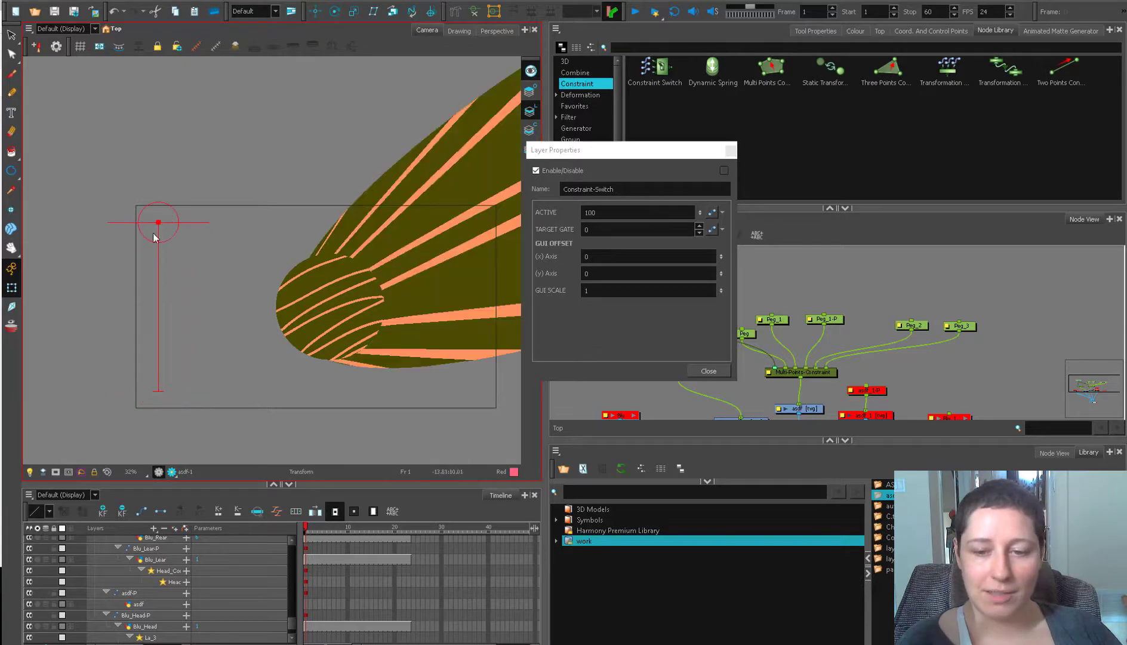
left_click(731, 303)
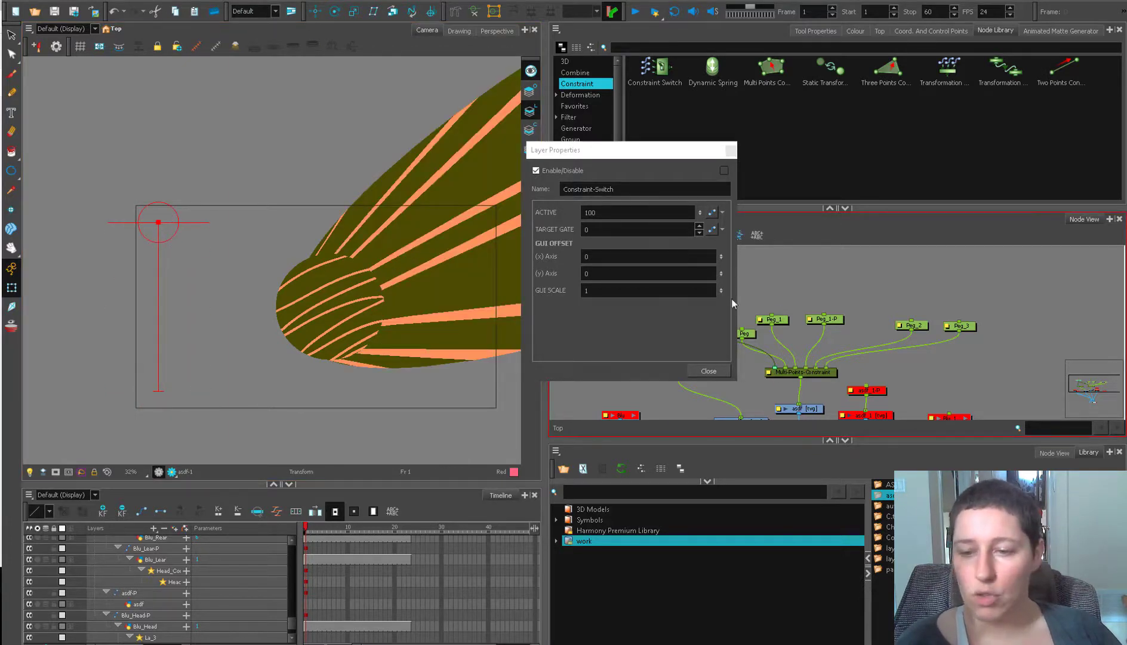
left_click(730, 150)
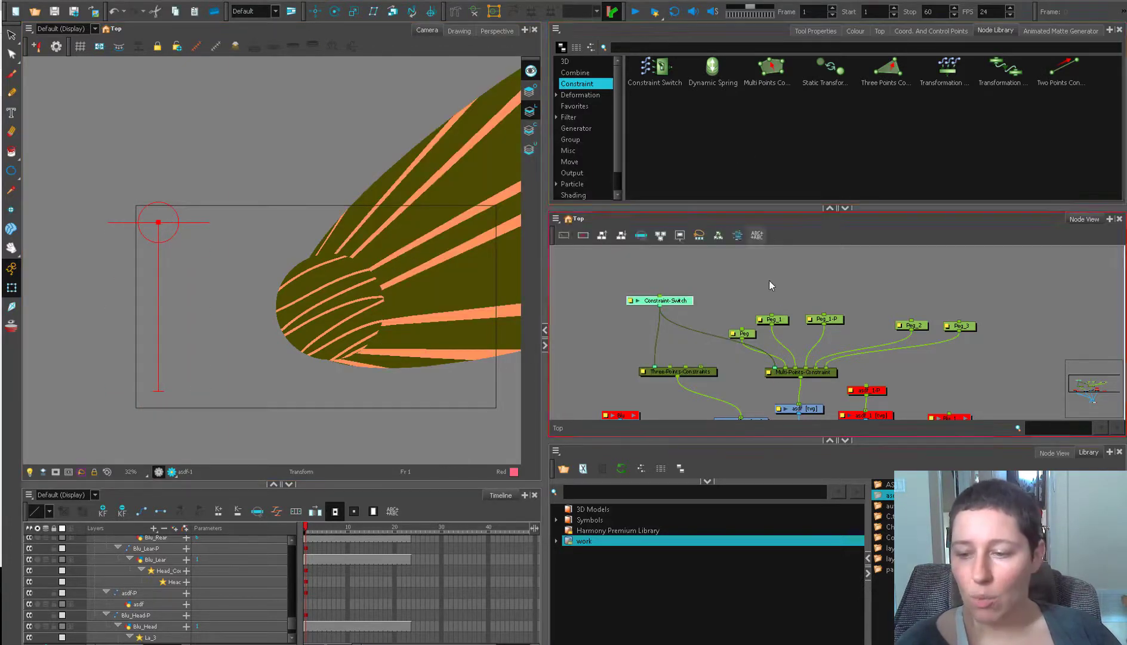
double_click(678, 306)
Add a Transformation-Gate node above the pegs and delete it again
left_click(950, 88)
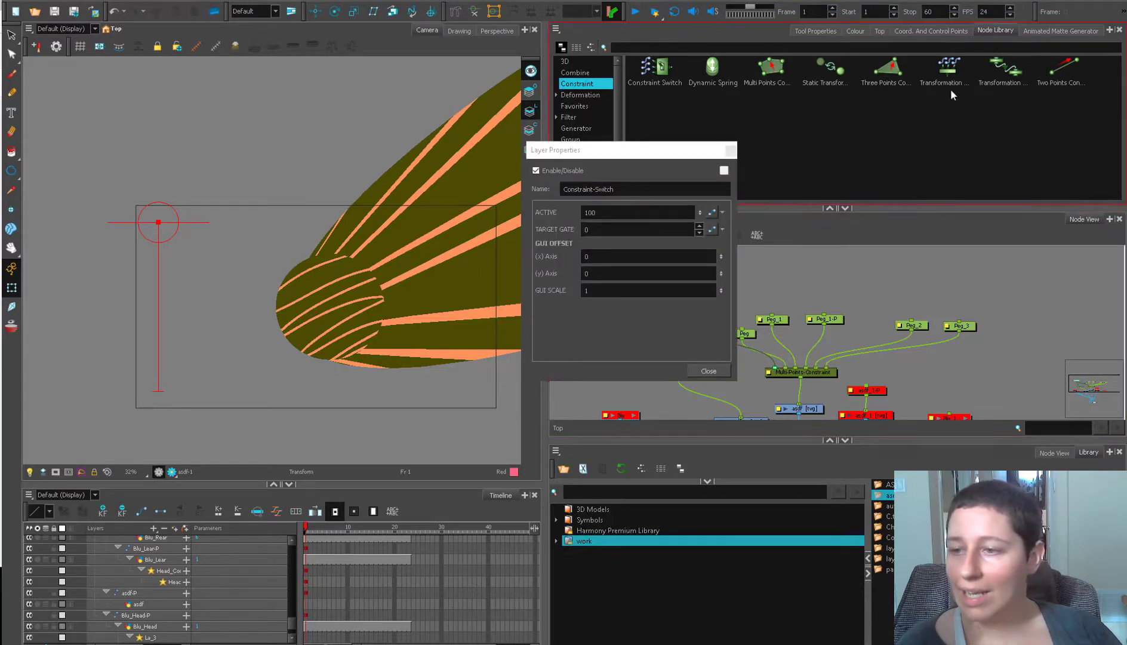
left_click_drag(949, 82, 867, 272)
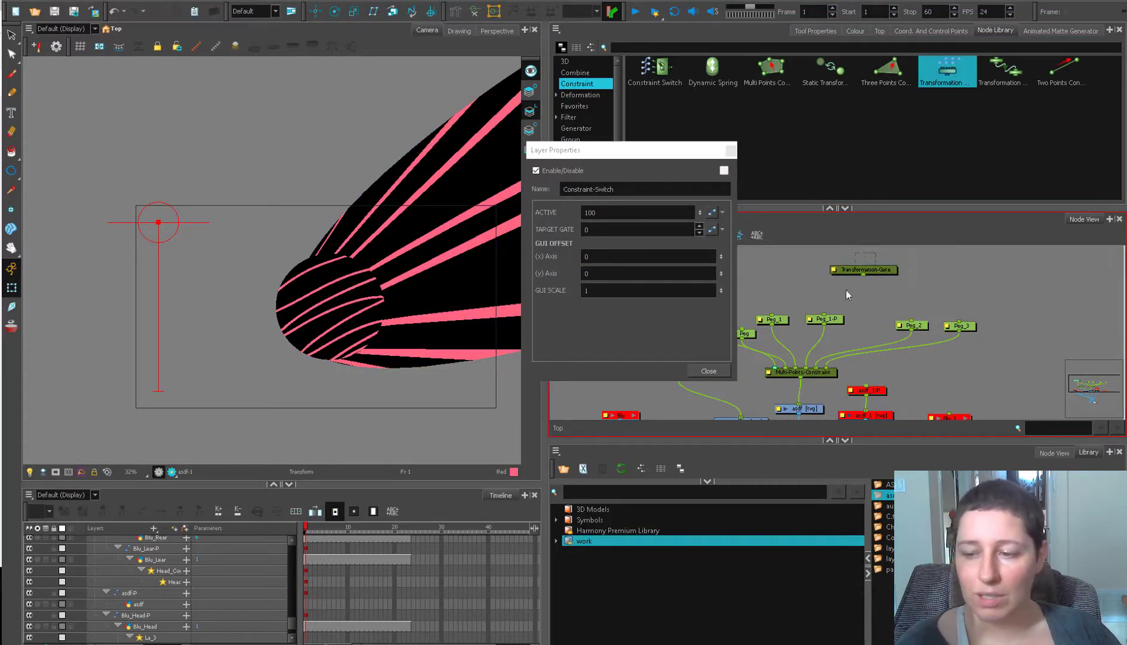
key("Delete")
Set the Constraint-Switch's GUI offset to 7.4 E and 5.9 S with a GUI scale of 2.2, and close its properties
left_click(686, 228)
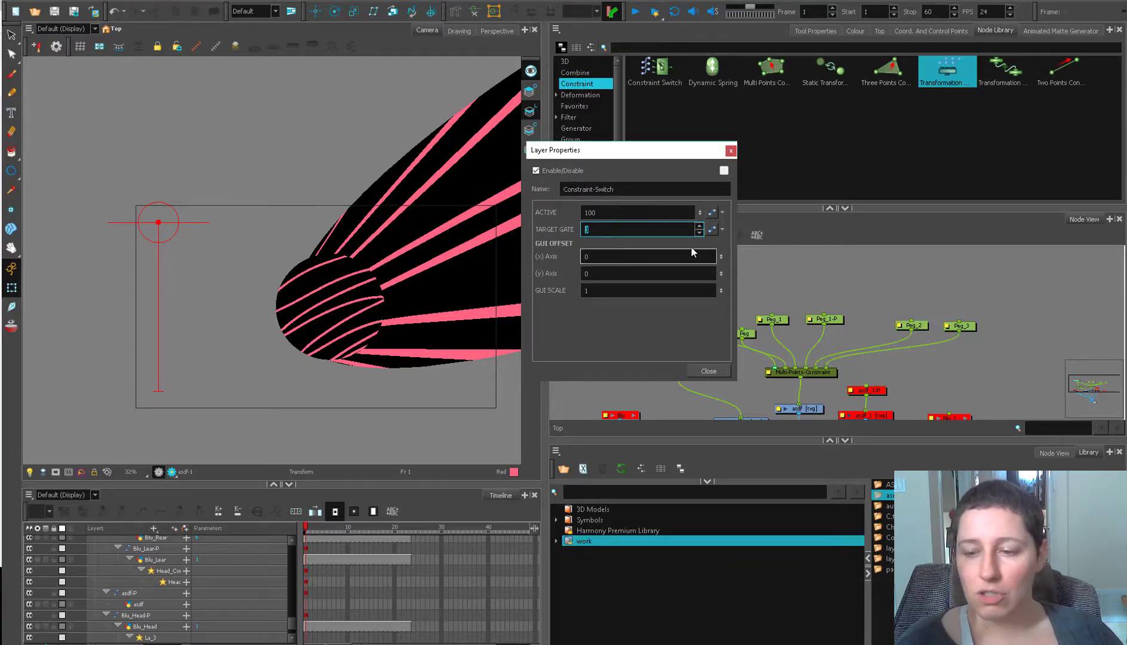
left_click_drag(721, 257, 721, 335)
mouse_move(721, 291)
left_mouse_down()
mouse_move(723, 301)
mouse_move(725, 282)
mouse_move(721, 291)
left_mouse_up()
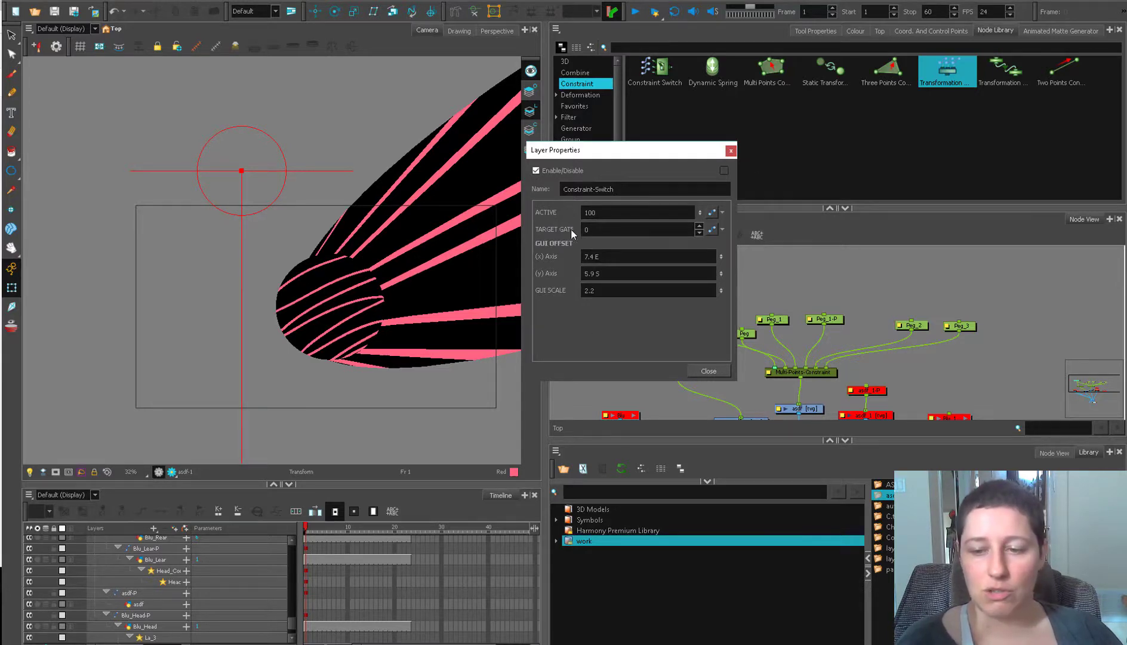
left_click(730, 151)
Detach the Constraint-Switch from the Multi-Points-Constraint to compare the deformation, and reconnect it to the first input
left_click_drag(791, 358, 790, 315)
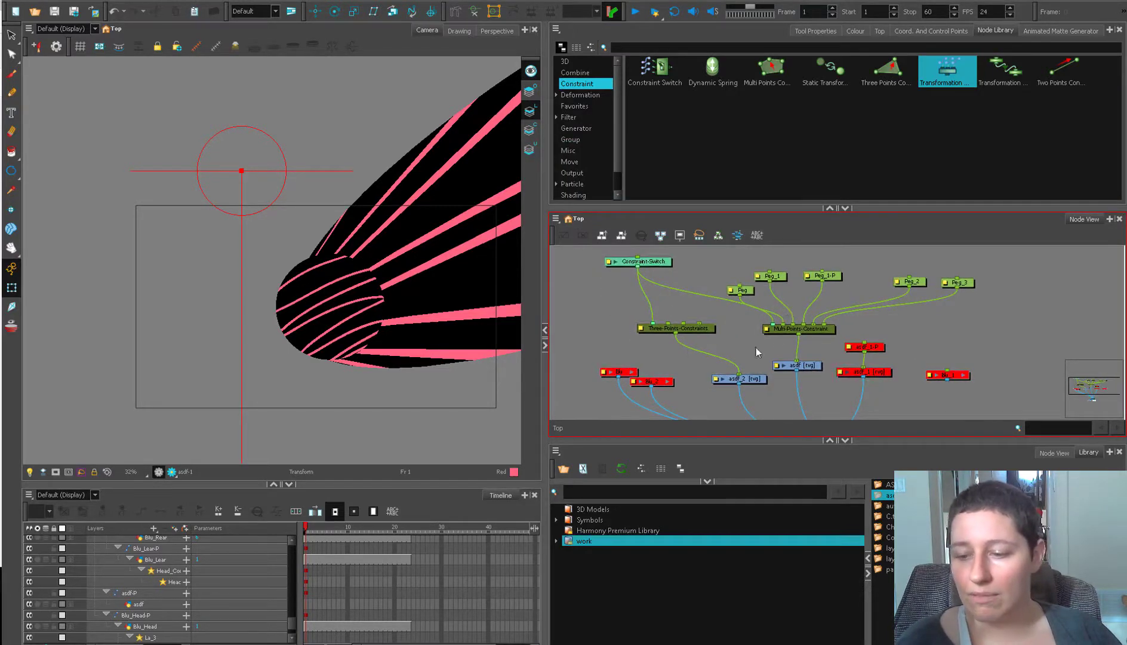
left_click(776, 332)
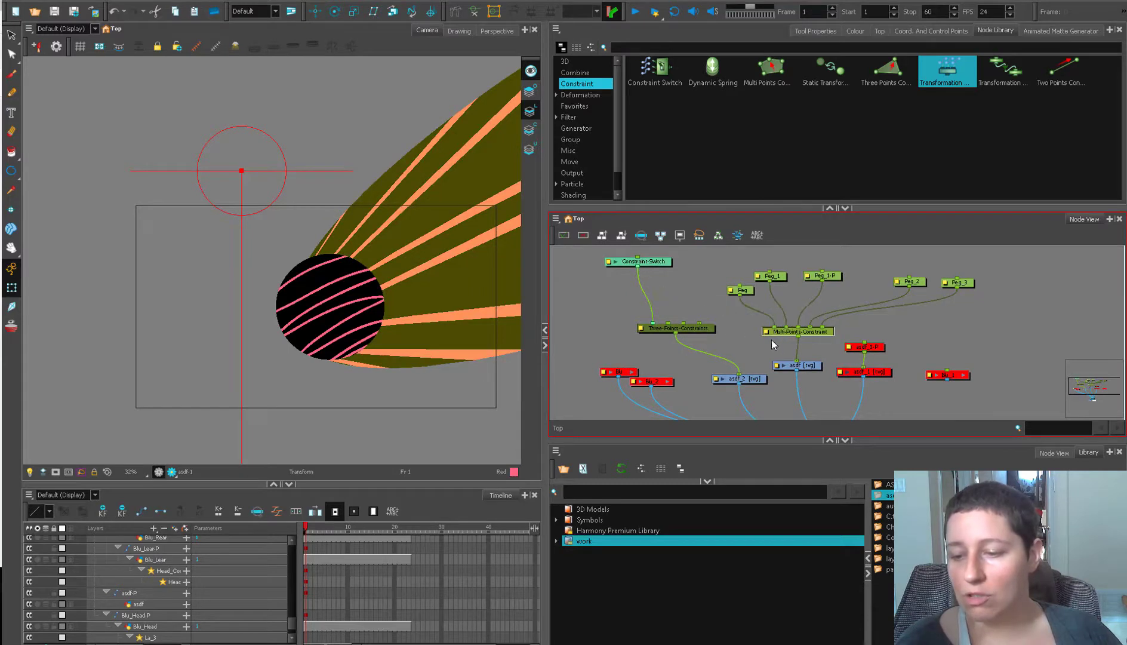
left_click_drag(634, 268, 656, 327)
left_click_drag(637, 267, 767, 330)
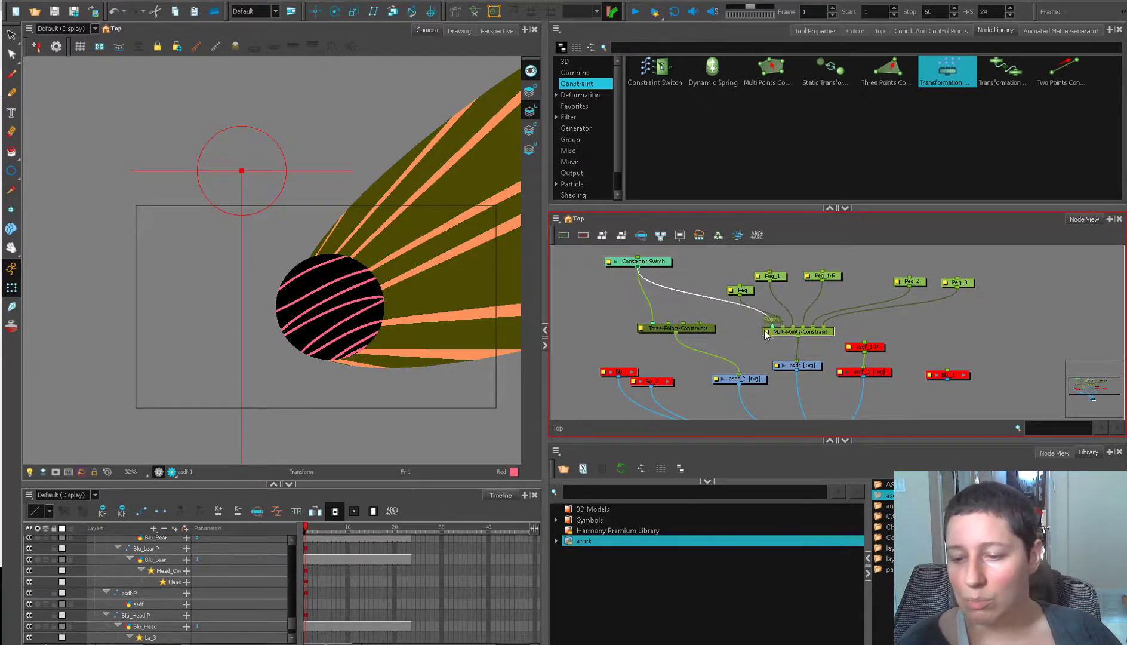
left_click(682, 349)
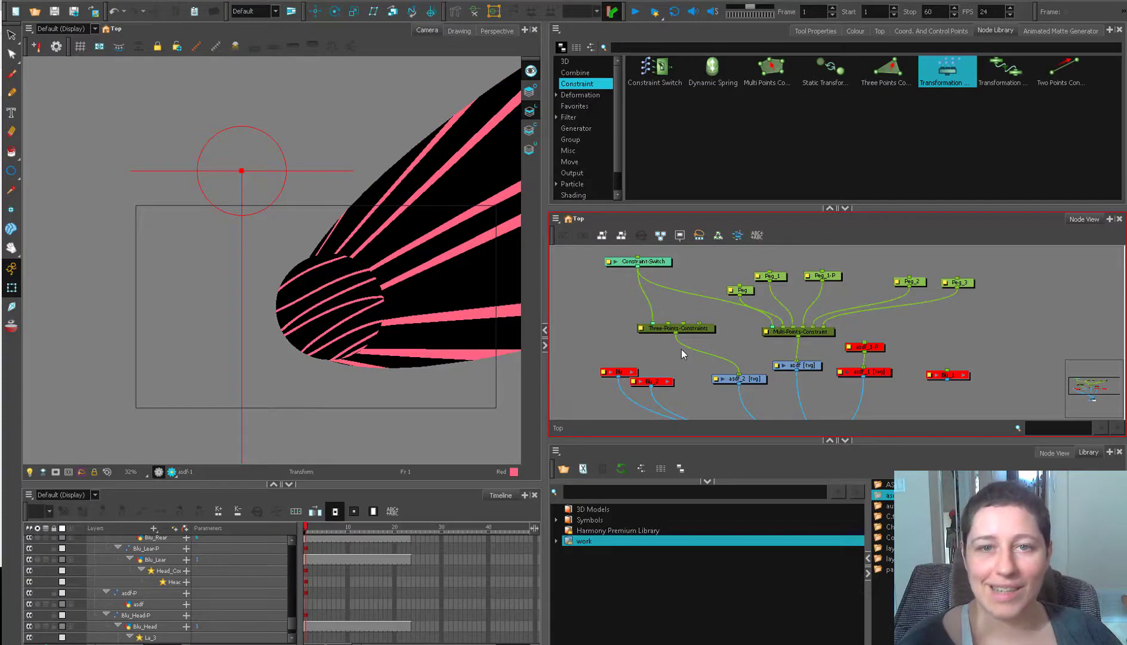
left_click_drag(723, 384, 680, 381)
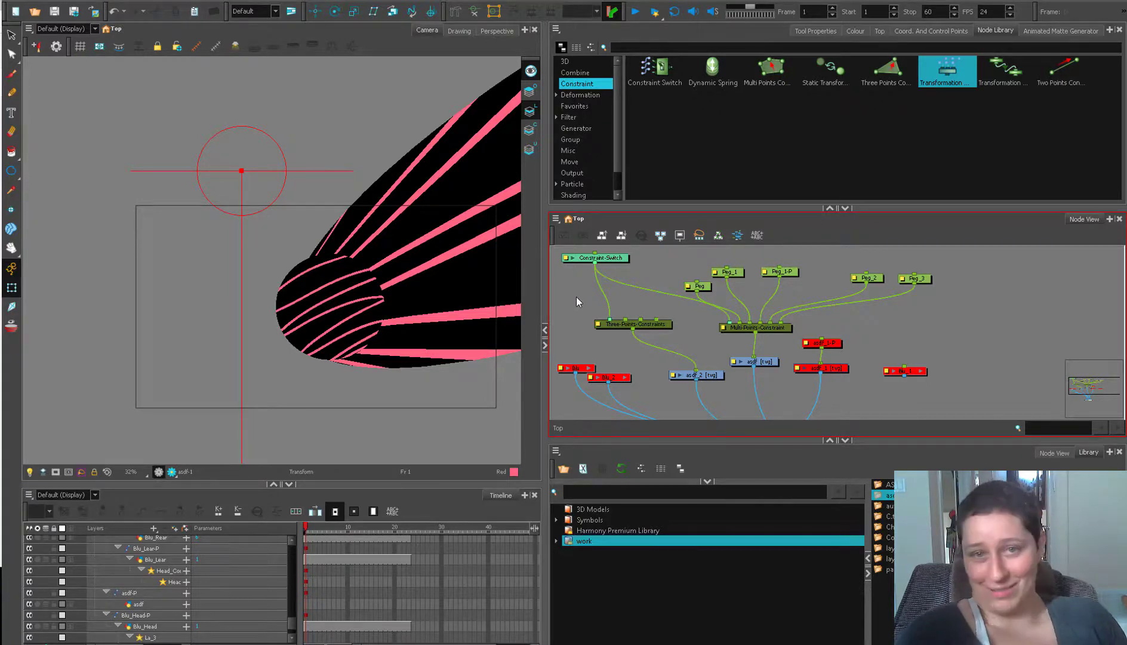
left_click(546, 297)
left_click(566, 322)
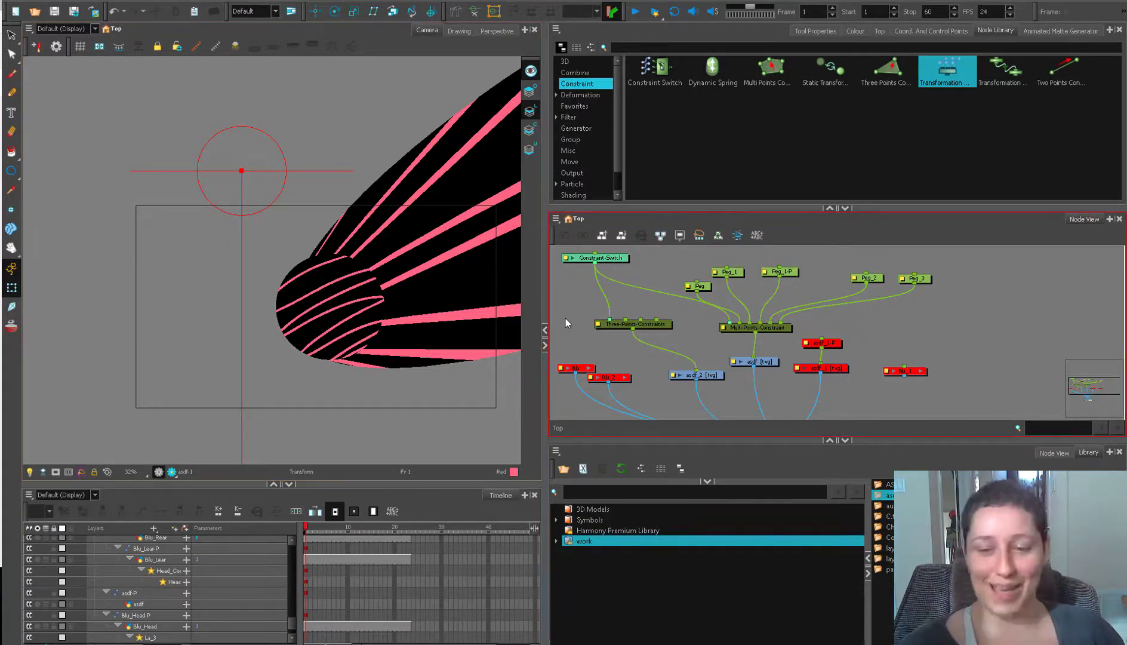